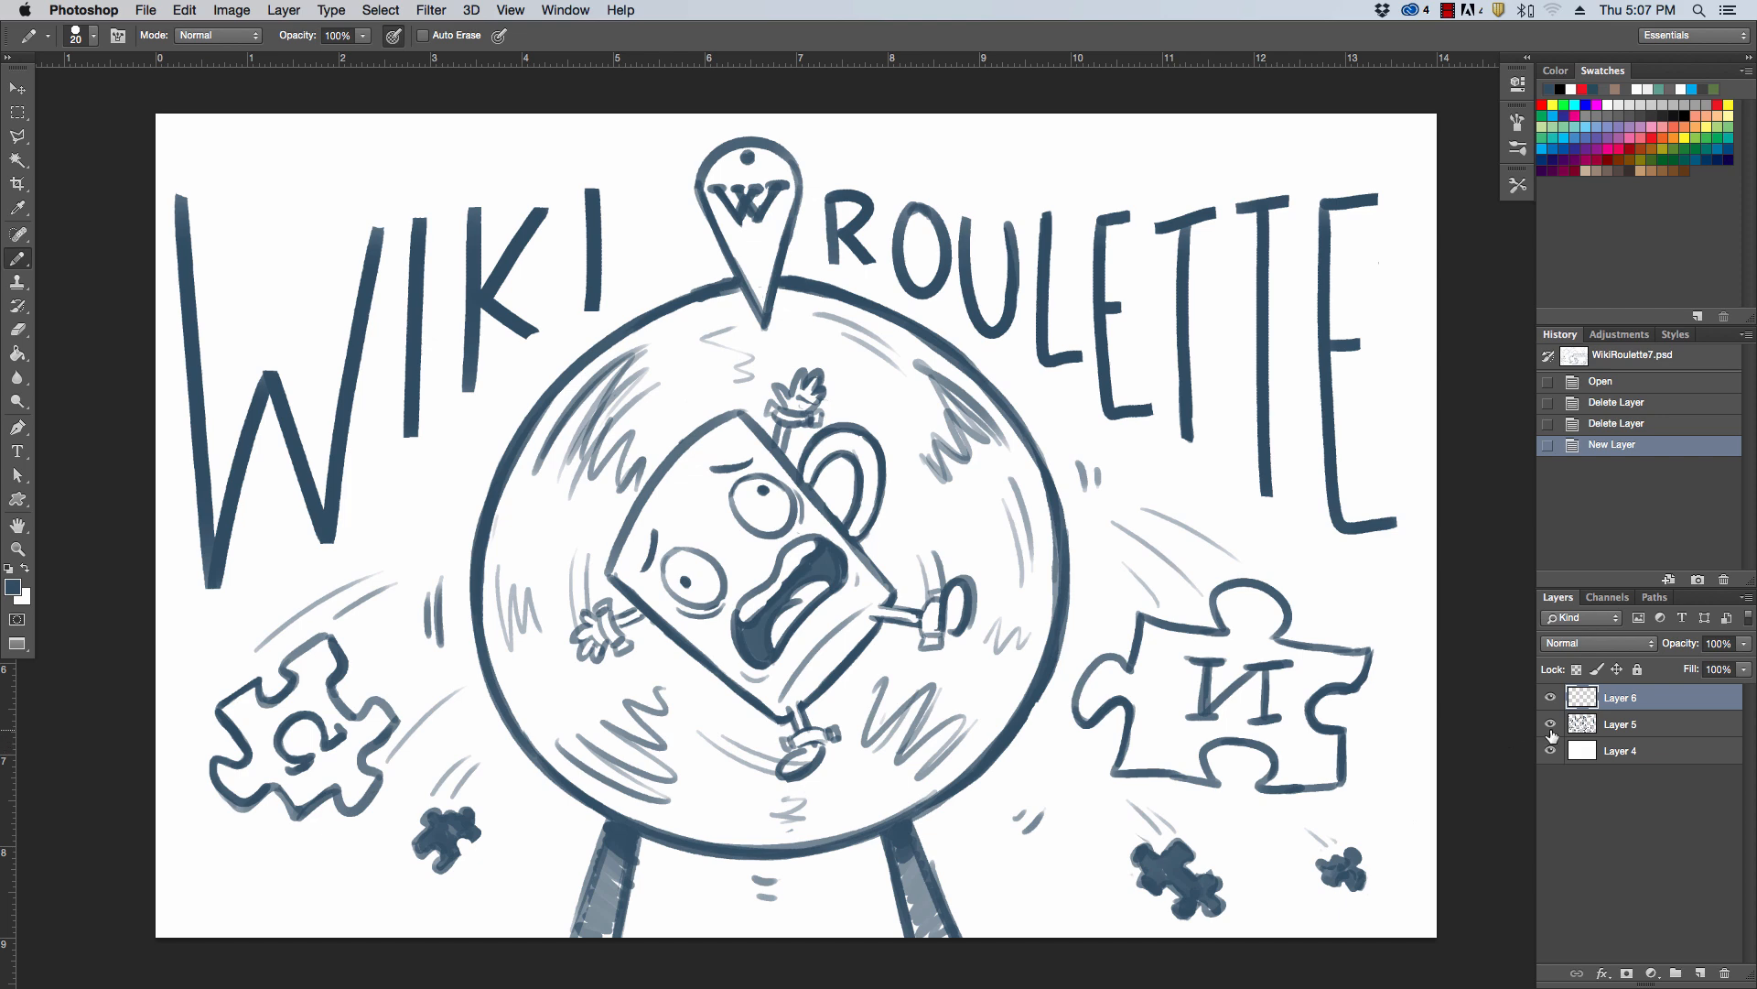
Hide Layer 5 and sketch the gorilla's forehead and brow ridge on Layer 6 with the Pencil tool at size 15
left_click(1550, 724)
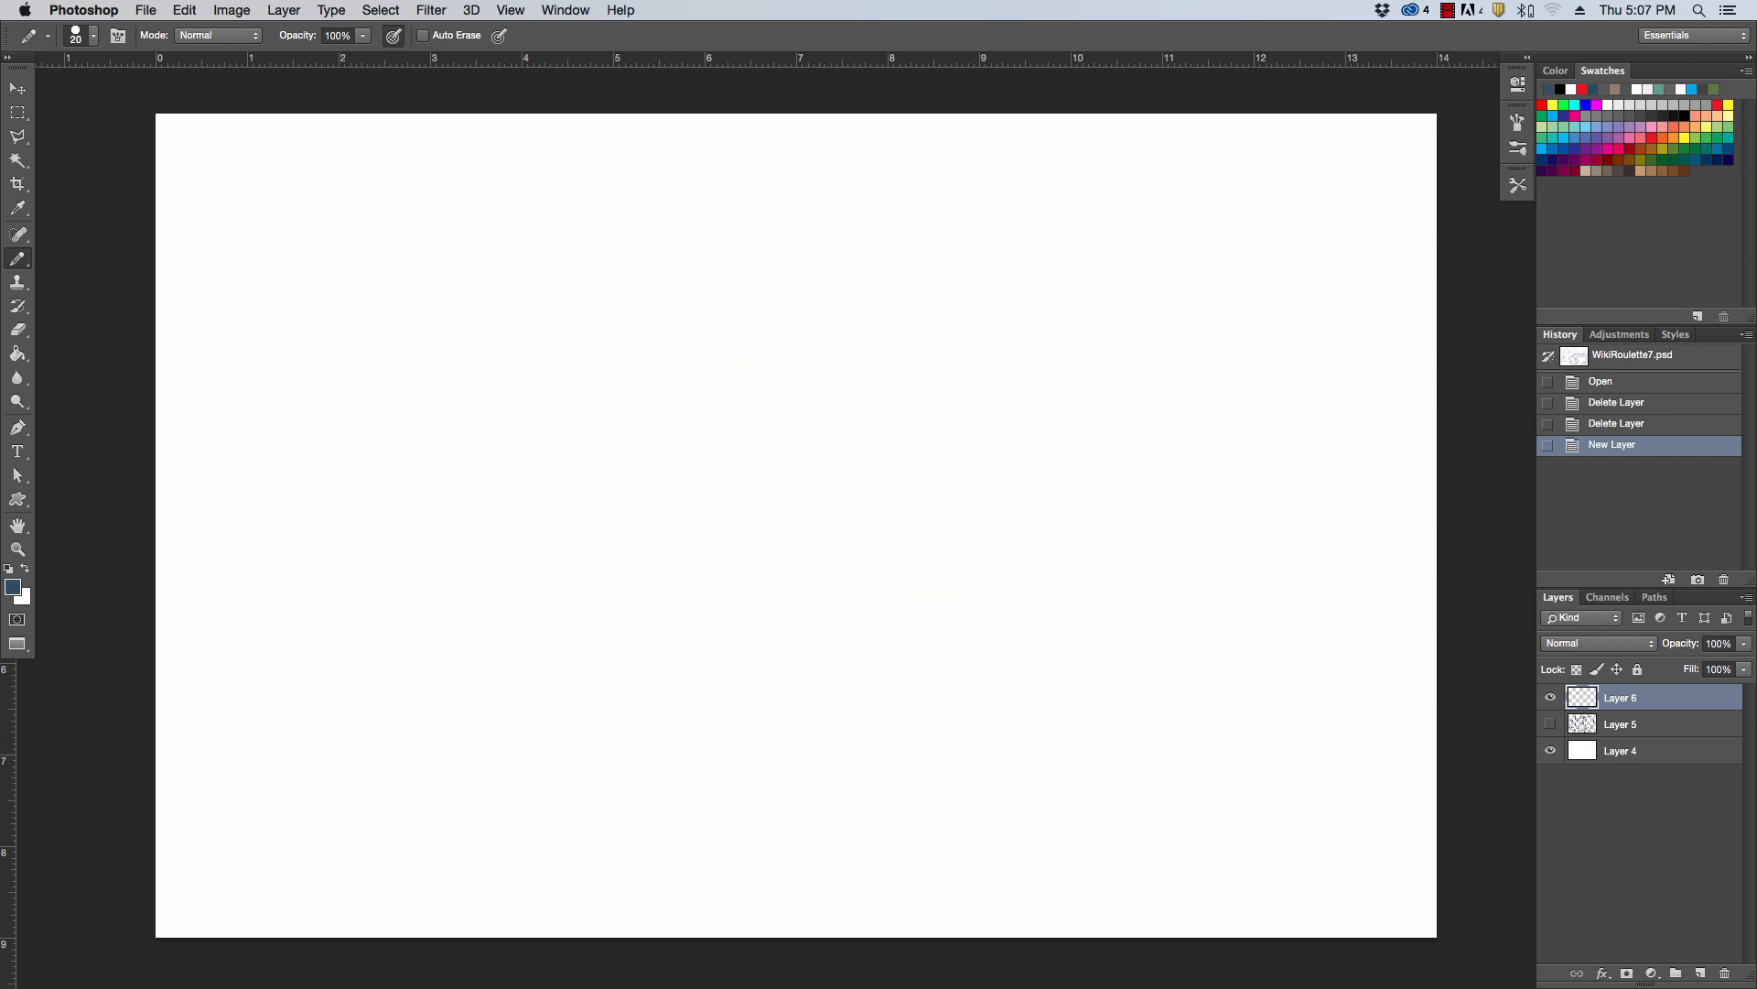
key("Tab")
mouse_move(415, 325)
left_mouse_down()
mouse_move(441, 248)
mouse_move(469, 245)
mouse_move(521, 279)
mouse_move(505, 259)
mouse_move(546, 309)
left_mouse_up()
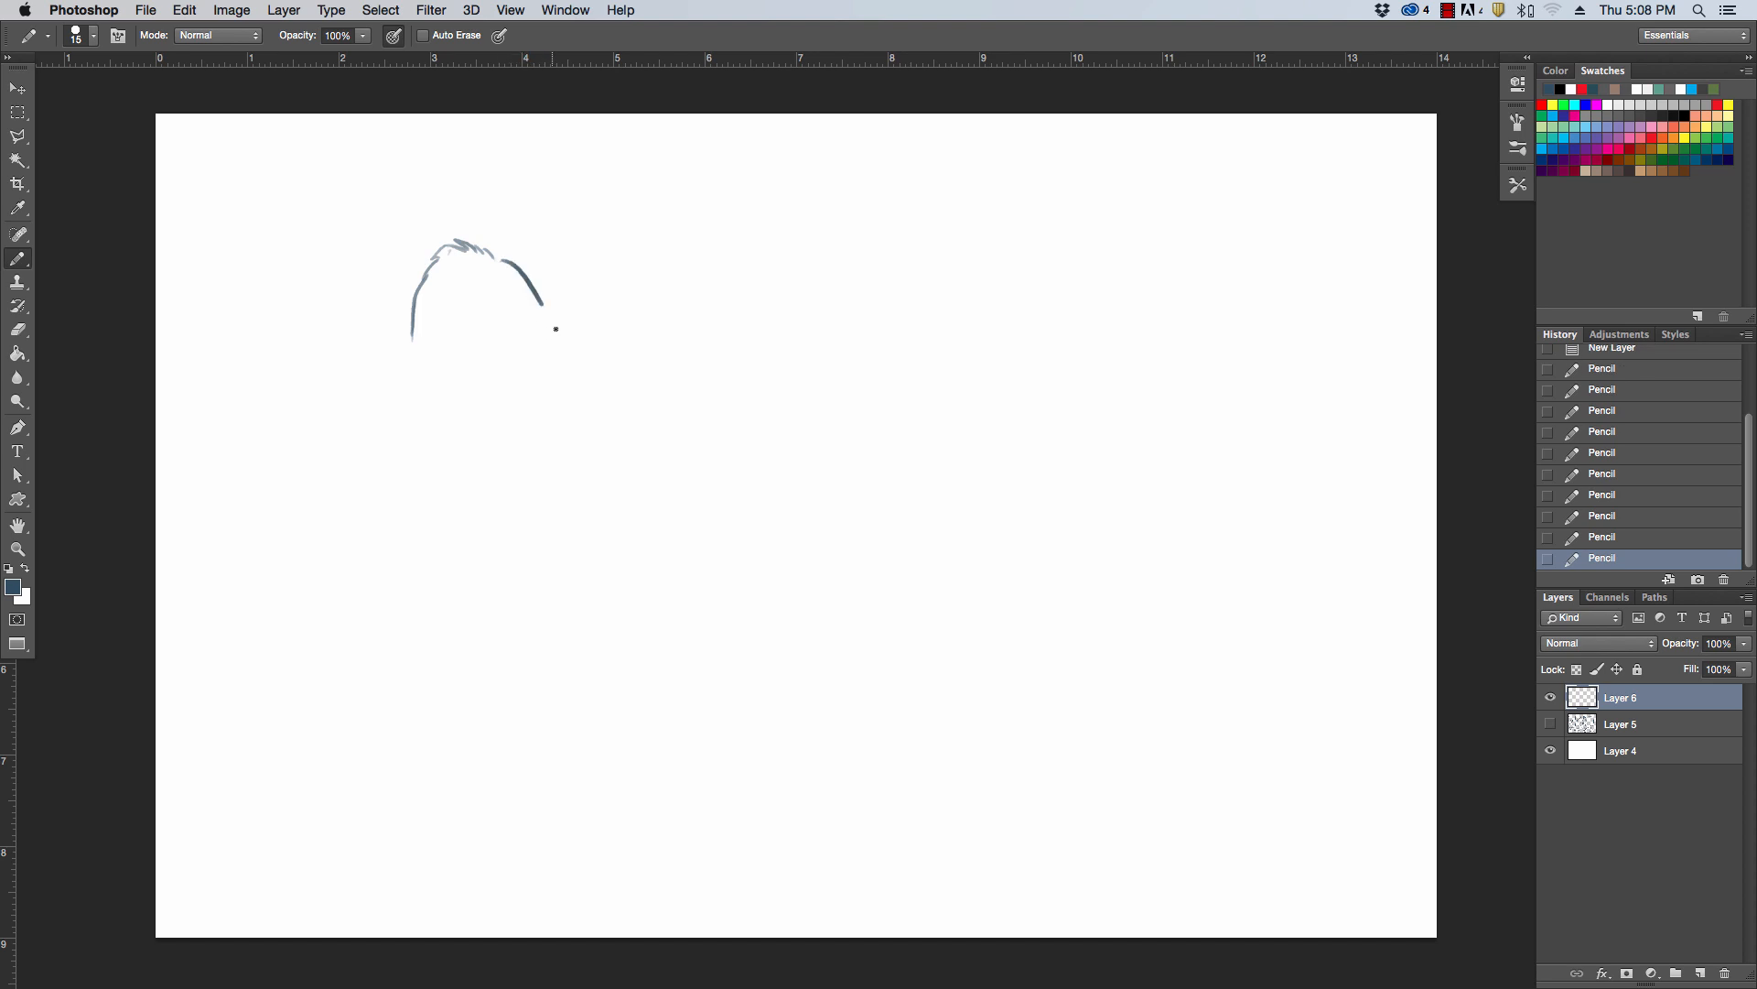
mouse_move(440, 346)
left_mouse_down()
mouse_move(546, 301)
mouse_move(561, 323)
left_mouse_up()
left_click_drag(447, 343, 492, 335)
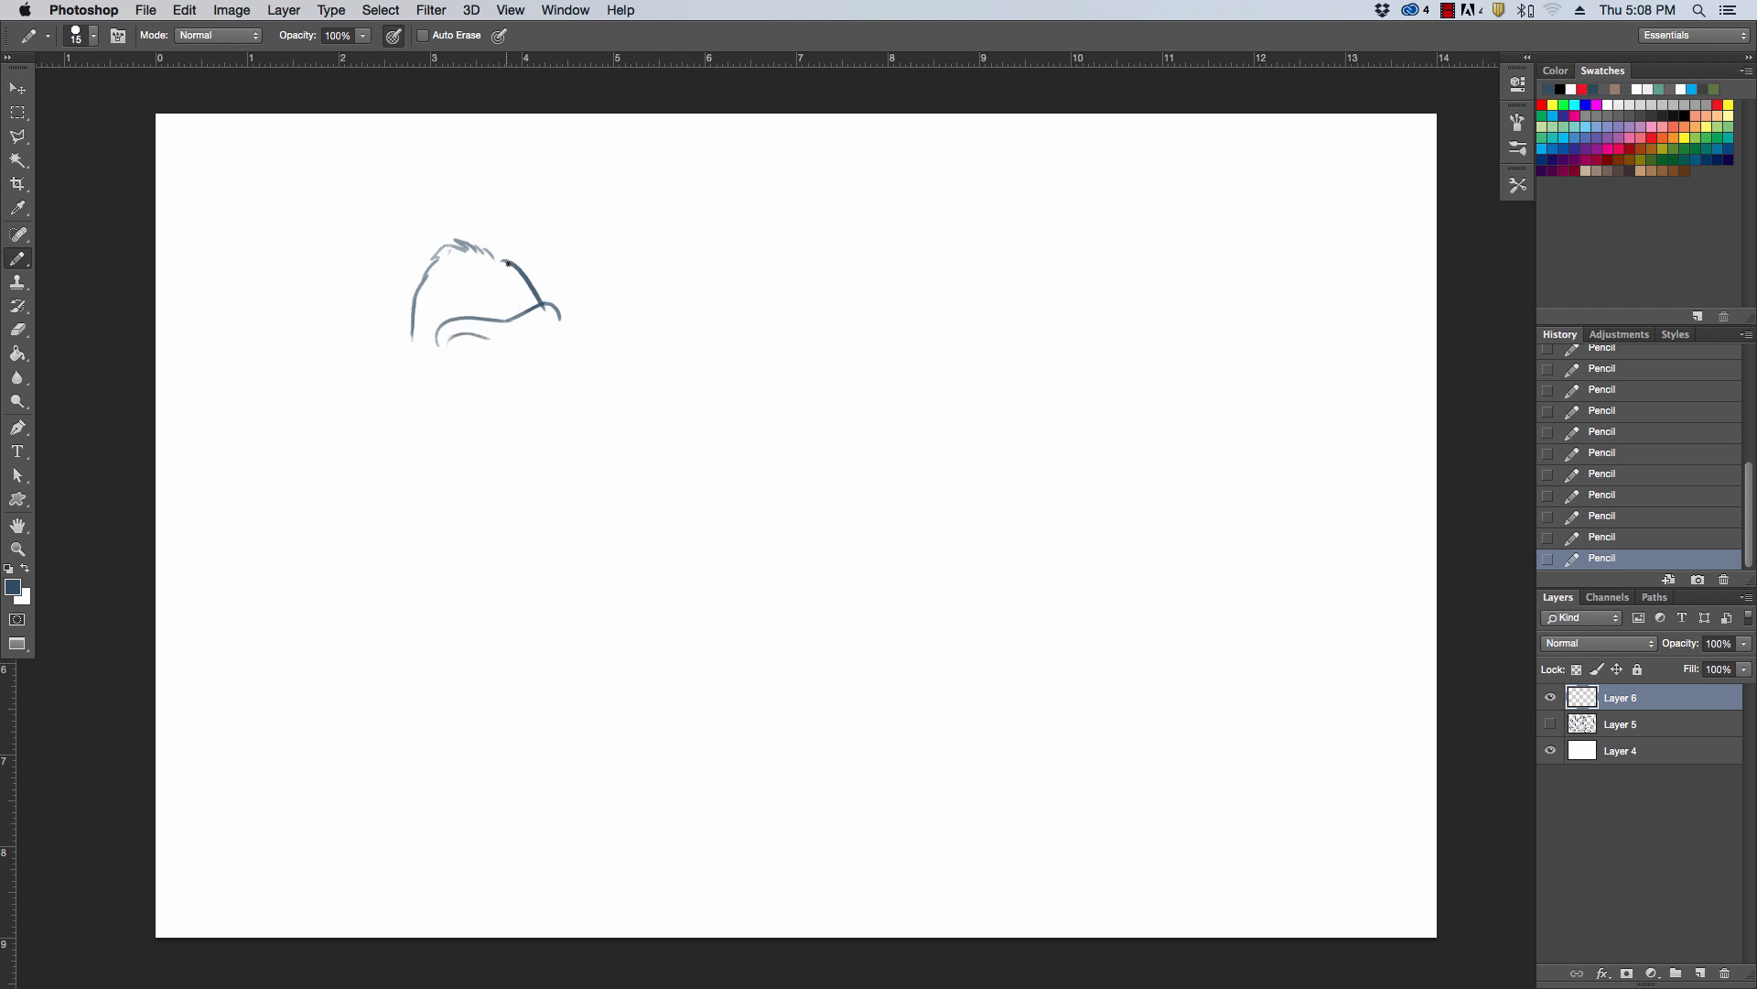
Reshape the gorilla's crown into a taller peak, erasing the old inner head lines and redrawing the back of the head
mouse_move(508, 263)
left_mouse_down()
mouse_move(431, 215)
mouse_move(403, 232)
mouse_move(361, 359)
left_mouse_up()
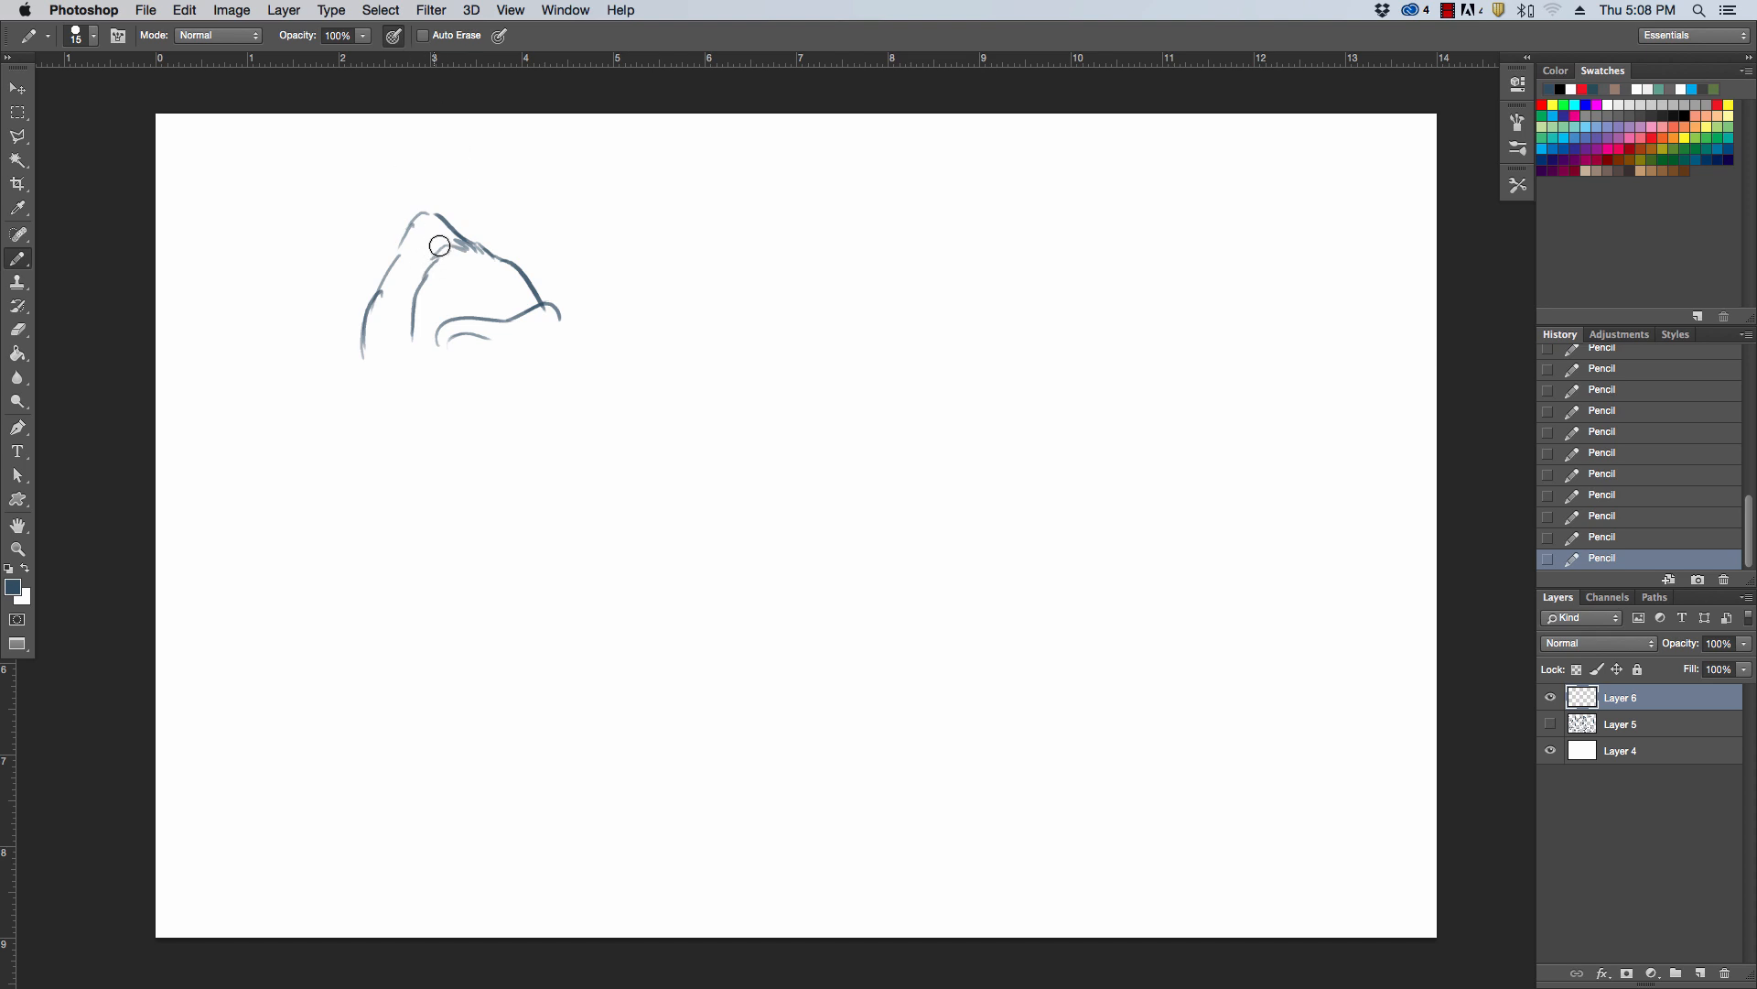
mouse_move(440, 243)
left_mouse_down()
mouse_move(408, 333)
mouse_move(415, 228)
mouse_move(479, 259)
mouse_move(478, 244)
left_mouse_up()
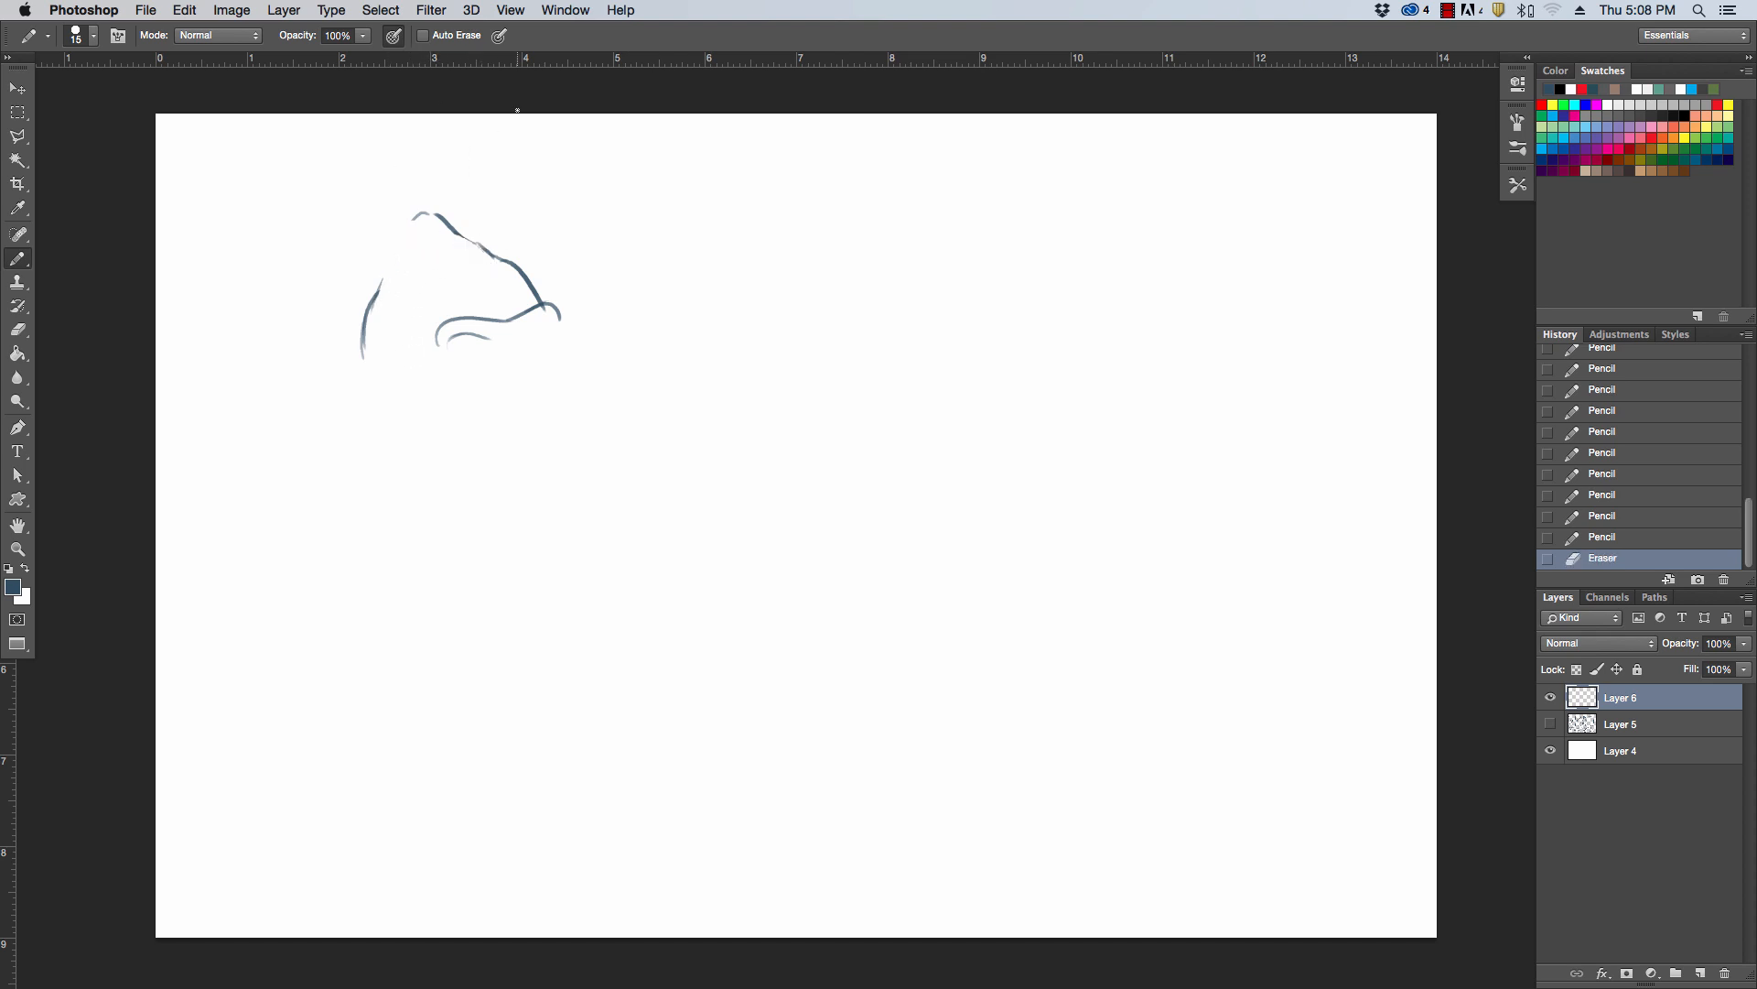
mouse_move(369, 306)
left_mouse_down()
mouse_move(386, 250)
mouse_move(429, 214)
mouse_move(464, 231)
left_mouse_up()
left_click_drag(446, 212, 459, 229)
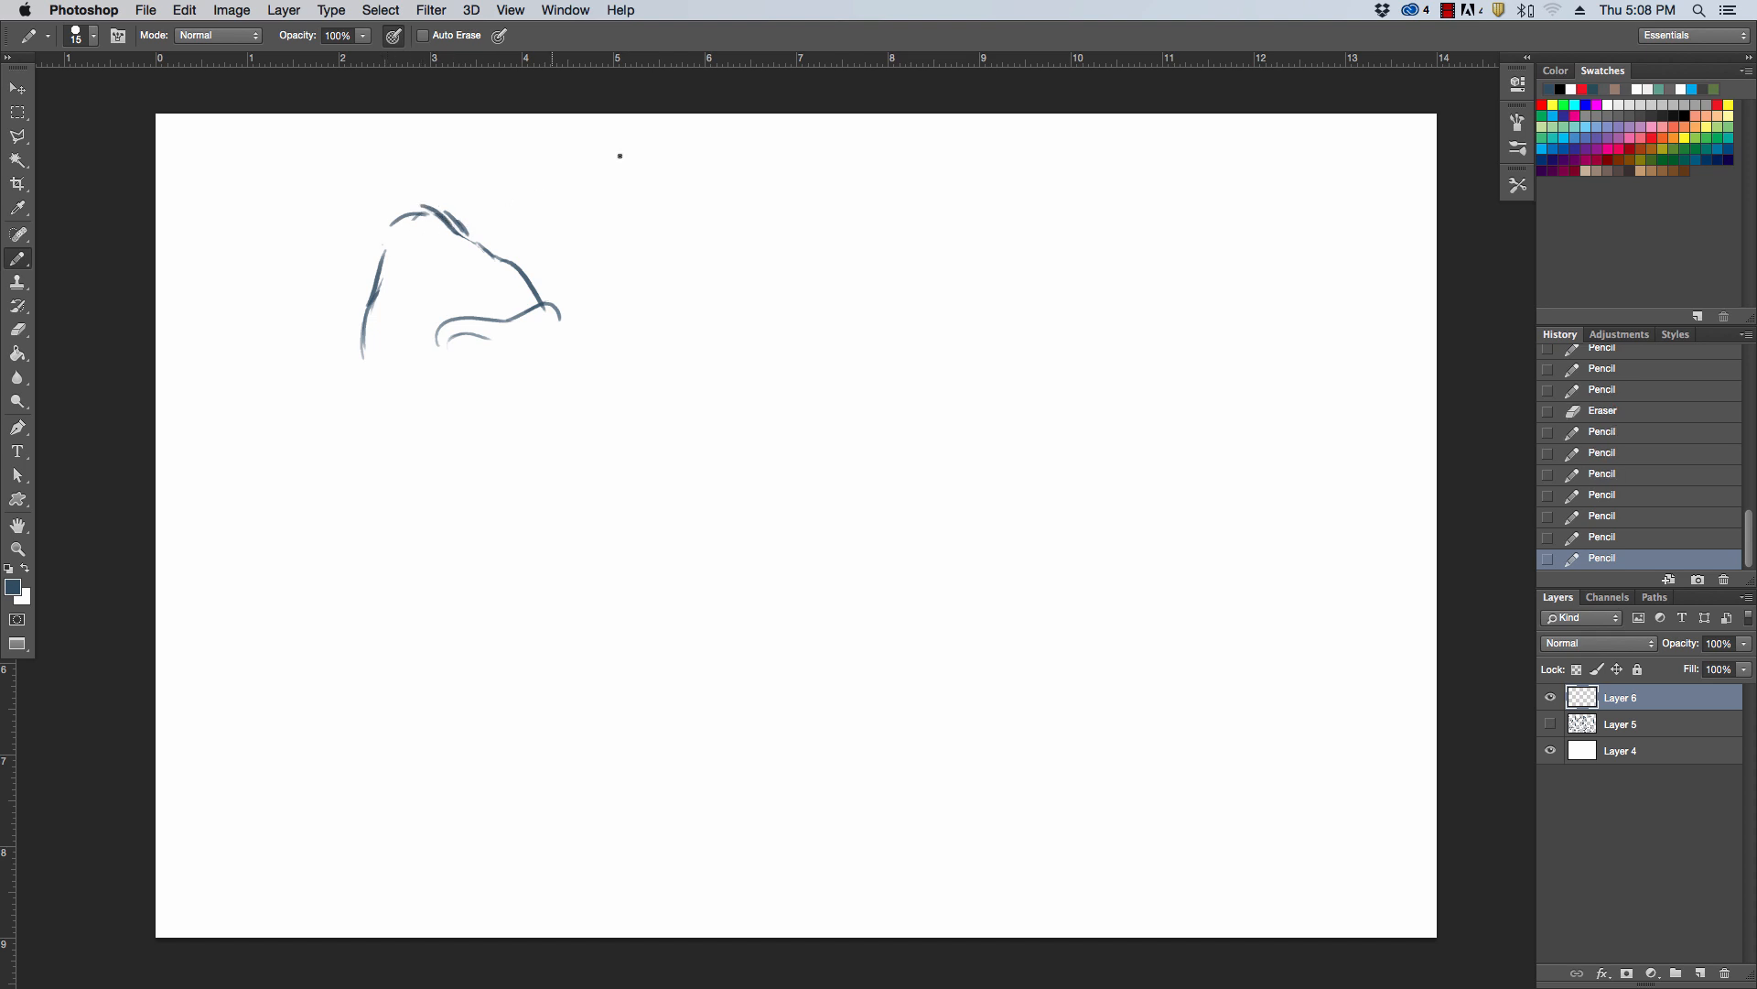
Sketch the gorilla's angry eyes, nostrils, muzzle and open snarling mouth with jagged teeth below the brow ridge
mouse_move(441, 323)
left_mouse_down()
mouse_move(439, 371)
mouse_move(465, 332)
mouse_move(474, 343)
mouse_move(451, 342)
mouse_move(490, 349)
mouse_move(473, 362)
mouse_move(510, 327)
mouse_move(559, 321)
mouse_move(527, 330)
mouse_move(548, 323)
mouse_move(518, 375)
left_mouse_up()
mouse_move(541, 361)
left_mouse_down()
mouse_move(616, 346)
mouse_move(559, 341)
mouse_move(610, 401)
mouse_move(561, 373)
mouse_move(471, 381)
mouse_move(552, 396)
mouse_move(525, 387)
mouse_move(464, 417)
mouse_move(479, 463)
mouse_move(562, 440)
mouse_move(491, 430)
mouse_move(497, 445)
mouse_move(587, 420)
left_mouse_up()
key("super+z")
mouse_move(480, 403)
left_mouse_down()
mouse_move(579, 392)
mouse_move(583, 369)
mouse_move(579, 421)
mouse_move(593, 401)
left_mouse_up()
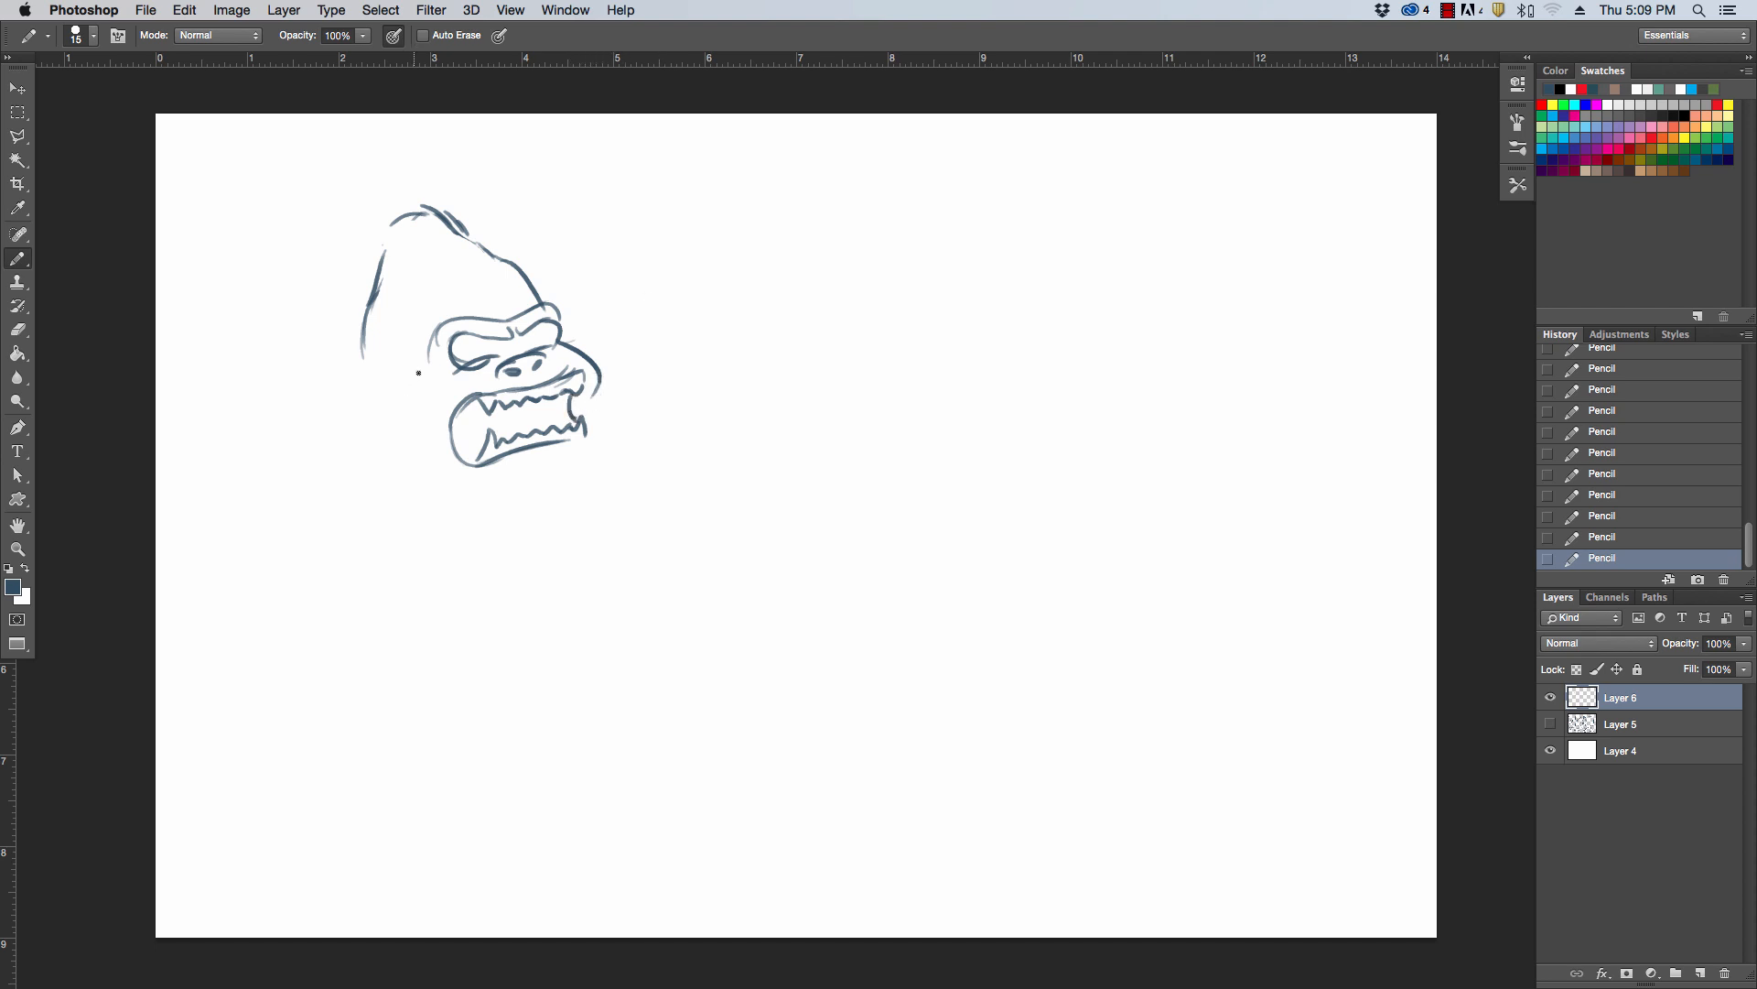
Draw the side contour of the face and the chin corner, undoing poor strokes, and add the ear behind the cheek
left_click_drag(427, 364, 423, 468)
key("super+z")
left_click_drag(427, 356, 432, 449)
mouse_move(595, 437)
left_mouse_down()
mouse_move(597, 476)
mouse_move(547, 486)
mouse_move(582, 465)
left_mouse_up()
key("super+z")
key("super+z")
mouse_move(386, 358)
left_mouse_down()
mouse_move(419, 383)
mouse_move(412, 408)
mouse_move(422, 393)
left_mouse_up()
Sketch the back of the neck, both sloping shoulders and the start of the upper arm
mouse_move(367, 305)
left_mouse_down()
mouse_move(320, 404)
mouse_move(245, 487)
left_mouse_up()
left_click_drag(602, 417, 678, 485)
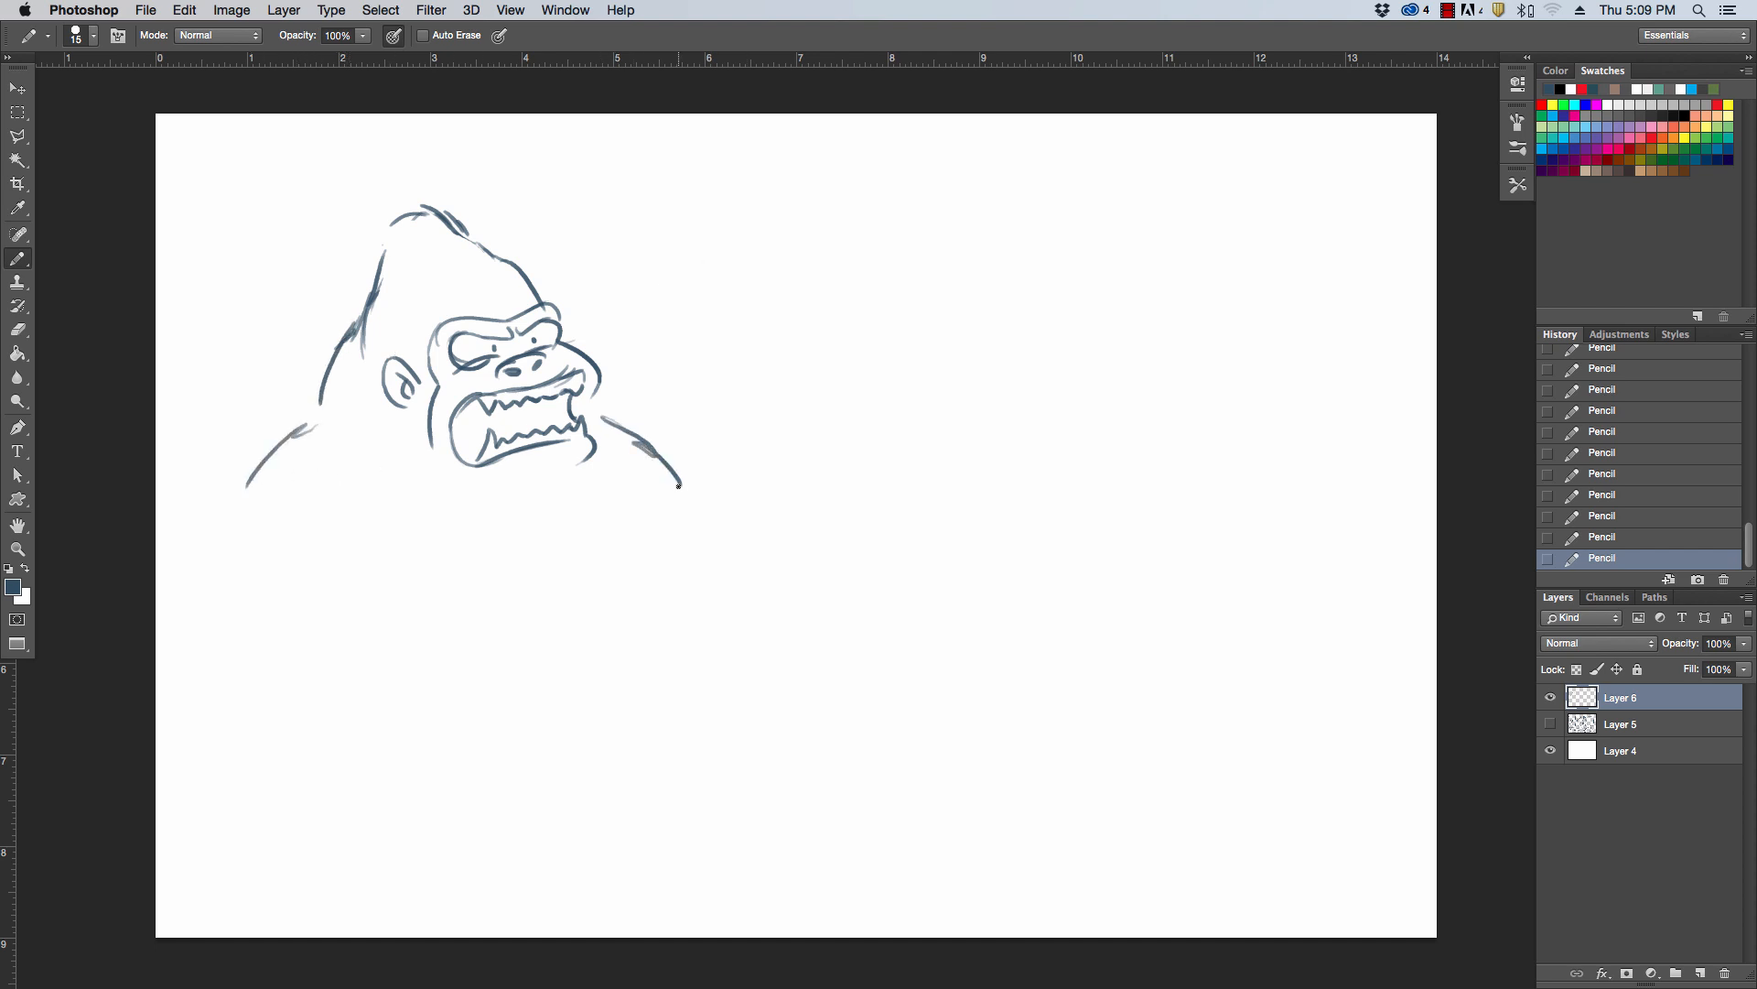
left_click_drag(254, 498, 235, 541)
Sketch a hat band across the gorilla's head with feathery plumes rising behind it
mouse_move(316, 295)
left_mouse_down()
mouse_move(514, 252)
mouse_move(520, 225)
mouse_move(528, 252)
mouse_move(297, 267)
mouse_move(458, 229)
left_mouse_up()
mouse_move(345, 242)
left_mouse_down()
mouse_move(393, 188)
mouse_move(460, 183)
left_mouse_up()
mouse_move(375, 240)
left_mouse_down()
mouse_move(332, 200)
mouse_move(302, 192)
mouse_move(331, 220)
mouse_move(305, 213)
mouse_move(302, 173)
mouse_move(328, 174)
mouse_move(385, 242)
mouse_move(369, 205)
mouse_move(294, 188)
left_mouse_up()
left_click(294, 187)
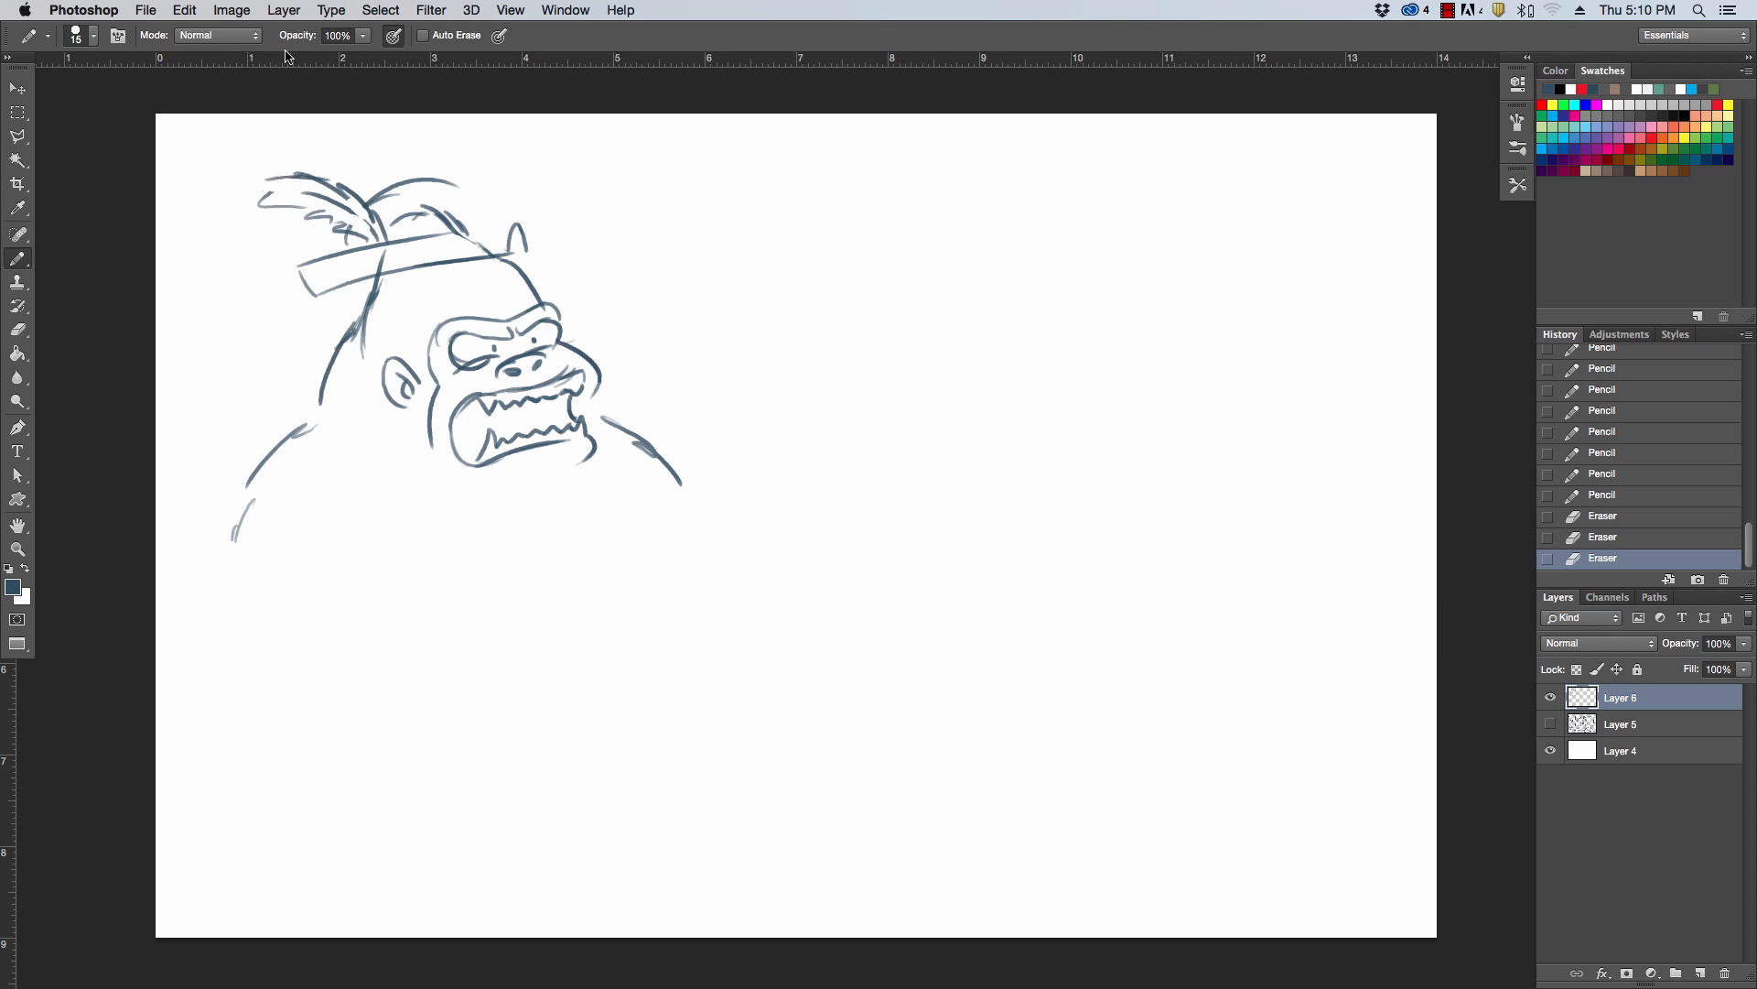
Erase the hat band and the top of the head, keeping only the plume behind the head
mouse_move(408, 221)
left_mouse_down()
mouse_move(490, 244)
mouse_move(532, 223)
mouse_move(479, 256)
mouse_move(500, 216)
left_mouse_up()
mouse_move(500, 216)
left_mouse_down()
mouse_move(510, 254)
mouse_move(521, 240)
left_mouse_up()
mouse_move(521, 240)
left_mouse_down()
mouse_move(450, 231)
mouse_move(451, 182)
mouse_move(530, 240)
mouse_move(485, 193)
mouse_move(522, 230)
mouse_move(416, 264)
mouse_move(444, 191)
mouse_move(433, 228)
mouse_move(368, 261)
mouse_move(441, 227)
mouse_move(376, 244)
mouse_move(403, 202)
mouse_move(364, 216)
mouse_move(397, 186)
mouse_move(449, 185)
mouse_move(536, 221)
mouse_move(379, 257)
mouse_move(390, 178)
left_mouse_up()
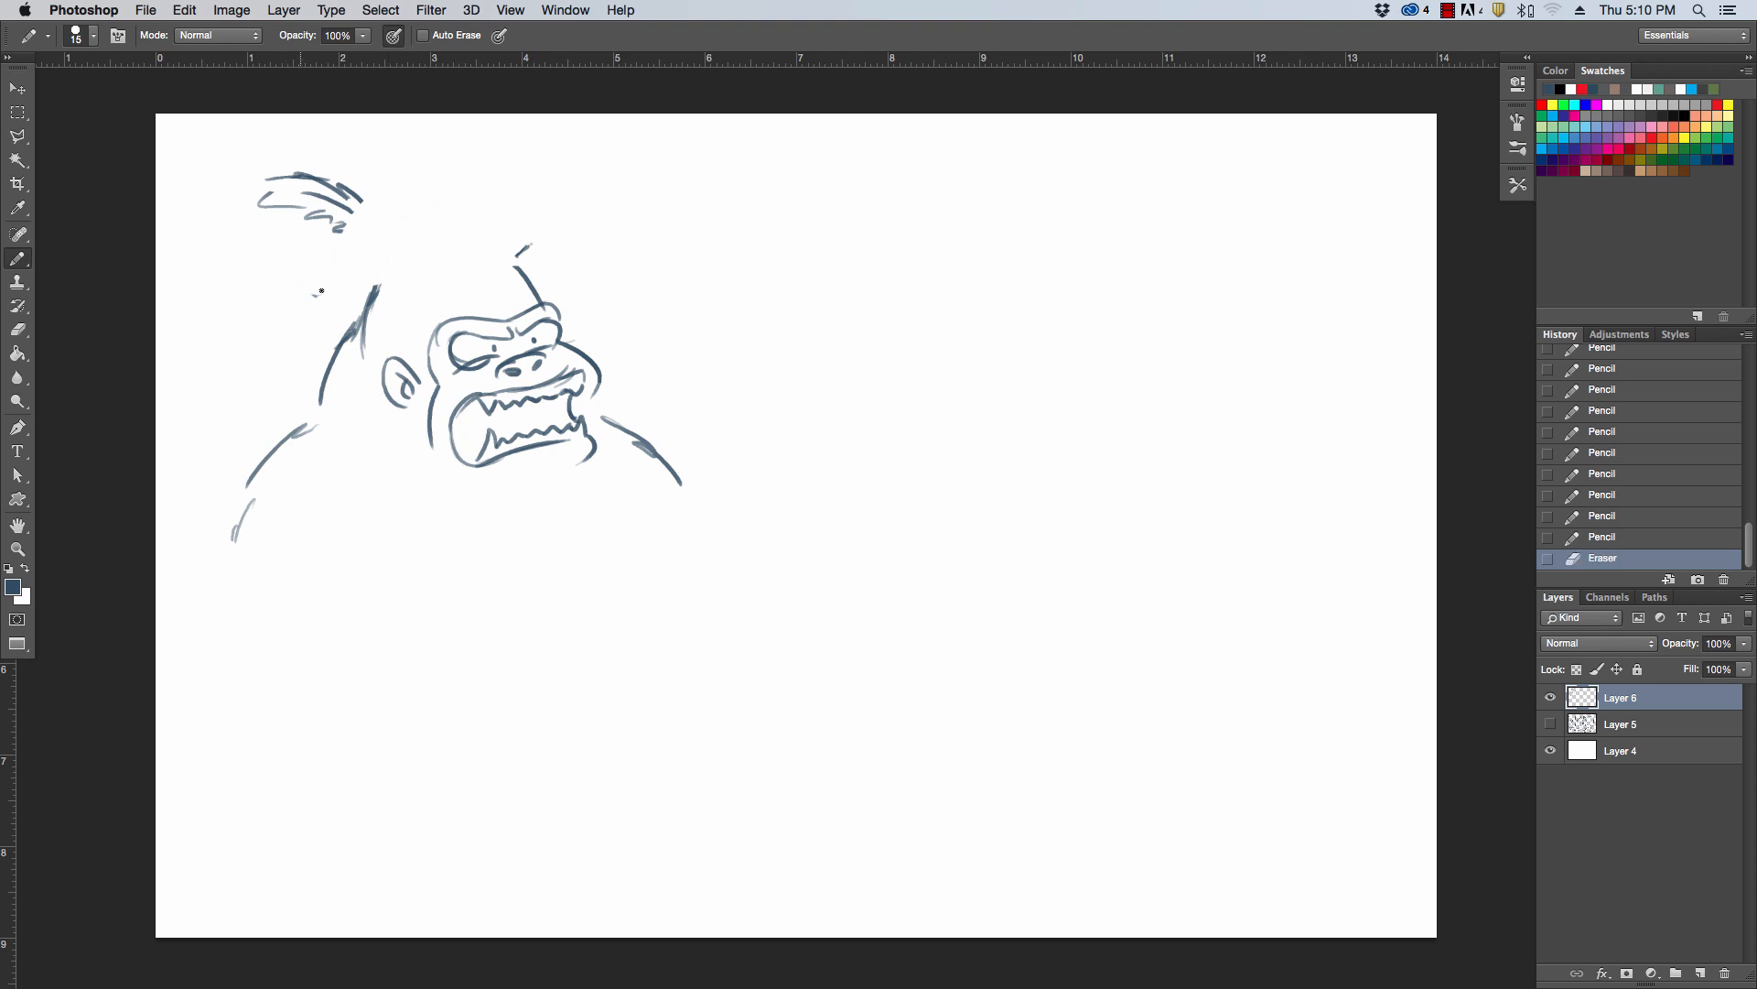
Draw a pirate hat on the gorilla's head with a curved, upturned brim and a rounded crown joining the feather
mouse_move(320, 242)
left_mouse_down()
mouse_move(338, 299)
mouse_move(308, 258)
mouse_move(494, 259)
left_mouse_up()
left_click_drag(394, 279, 540, 245)
left_click_drag(315, 243, 370, 255)
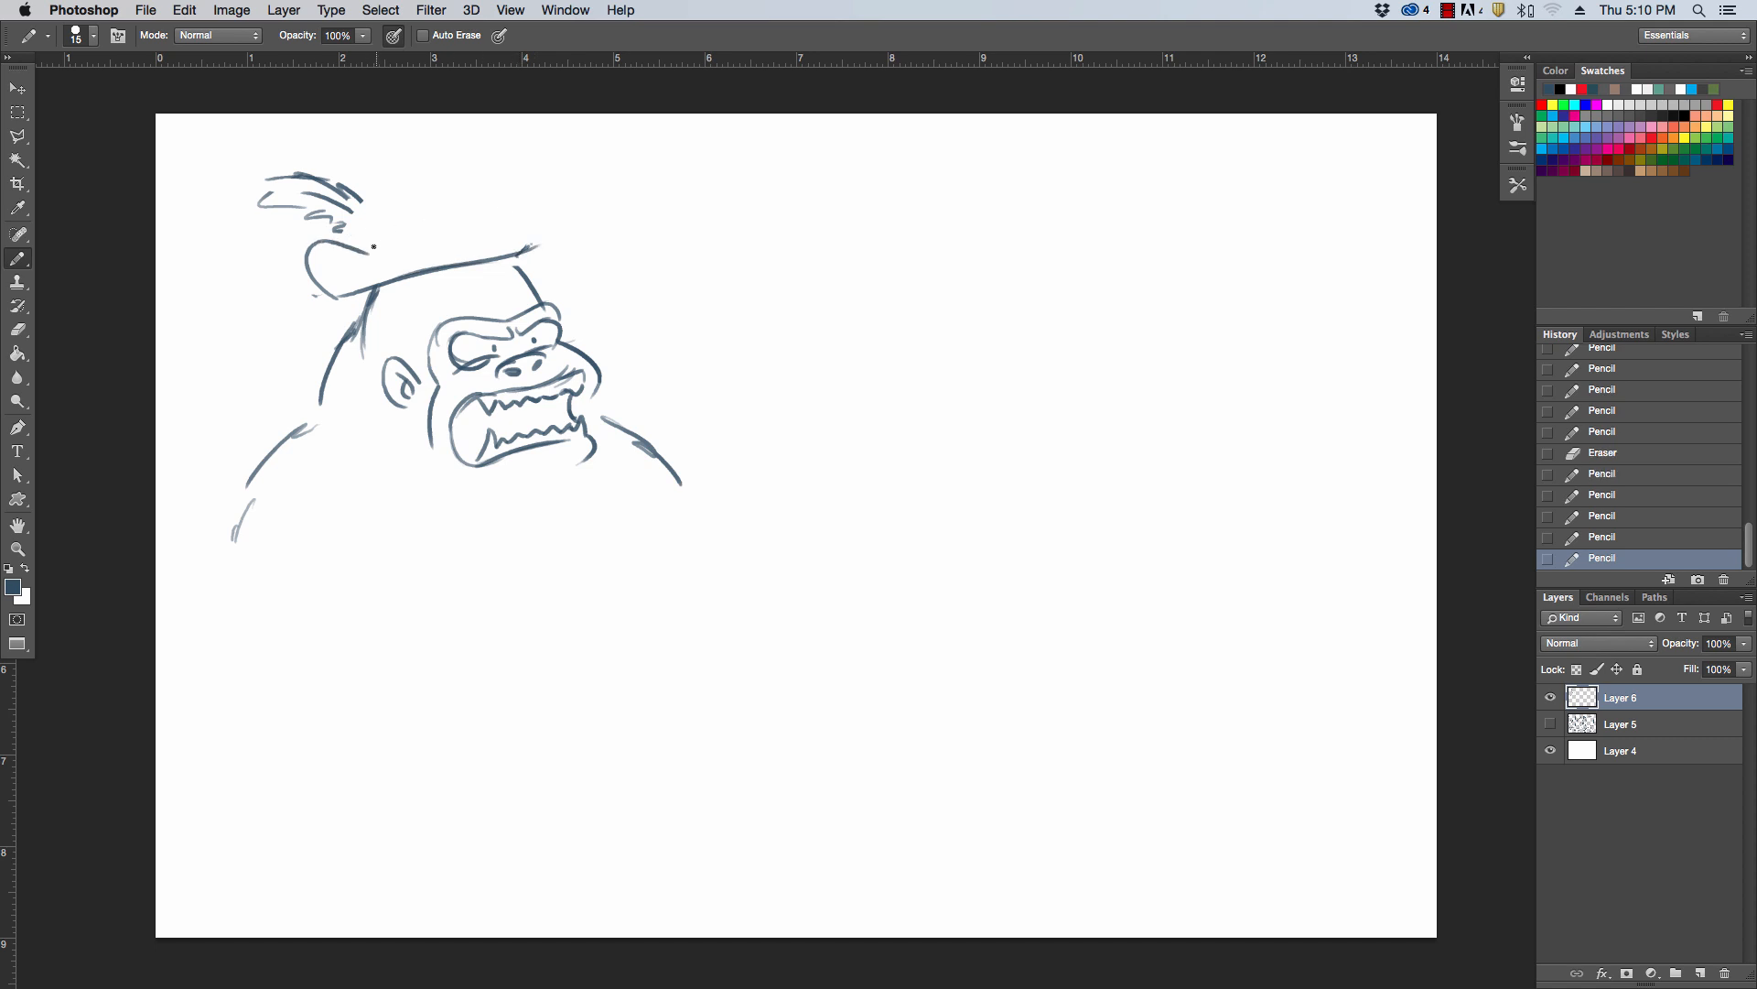
mouse_move(382, 183)
left_mouse_down()
mouse_move(364, 245)
mouse_move(462, 160)
mouse_move(542, 243)
mouse_move(538, 209)
mouse_move(547, 242)
left_mouse_up()
mouse_move(337, 229)
left_mouse_down()
mouse_move(363, 224)
mouse_move(409, 162)
left_mouse_up()
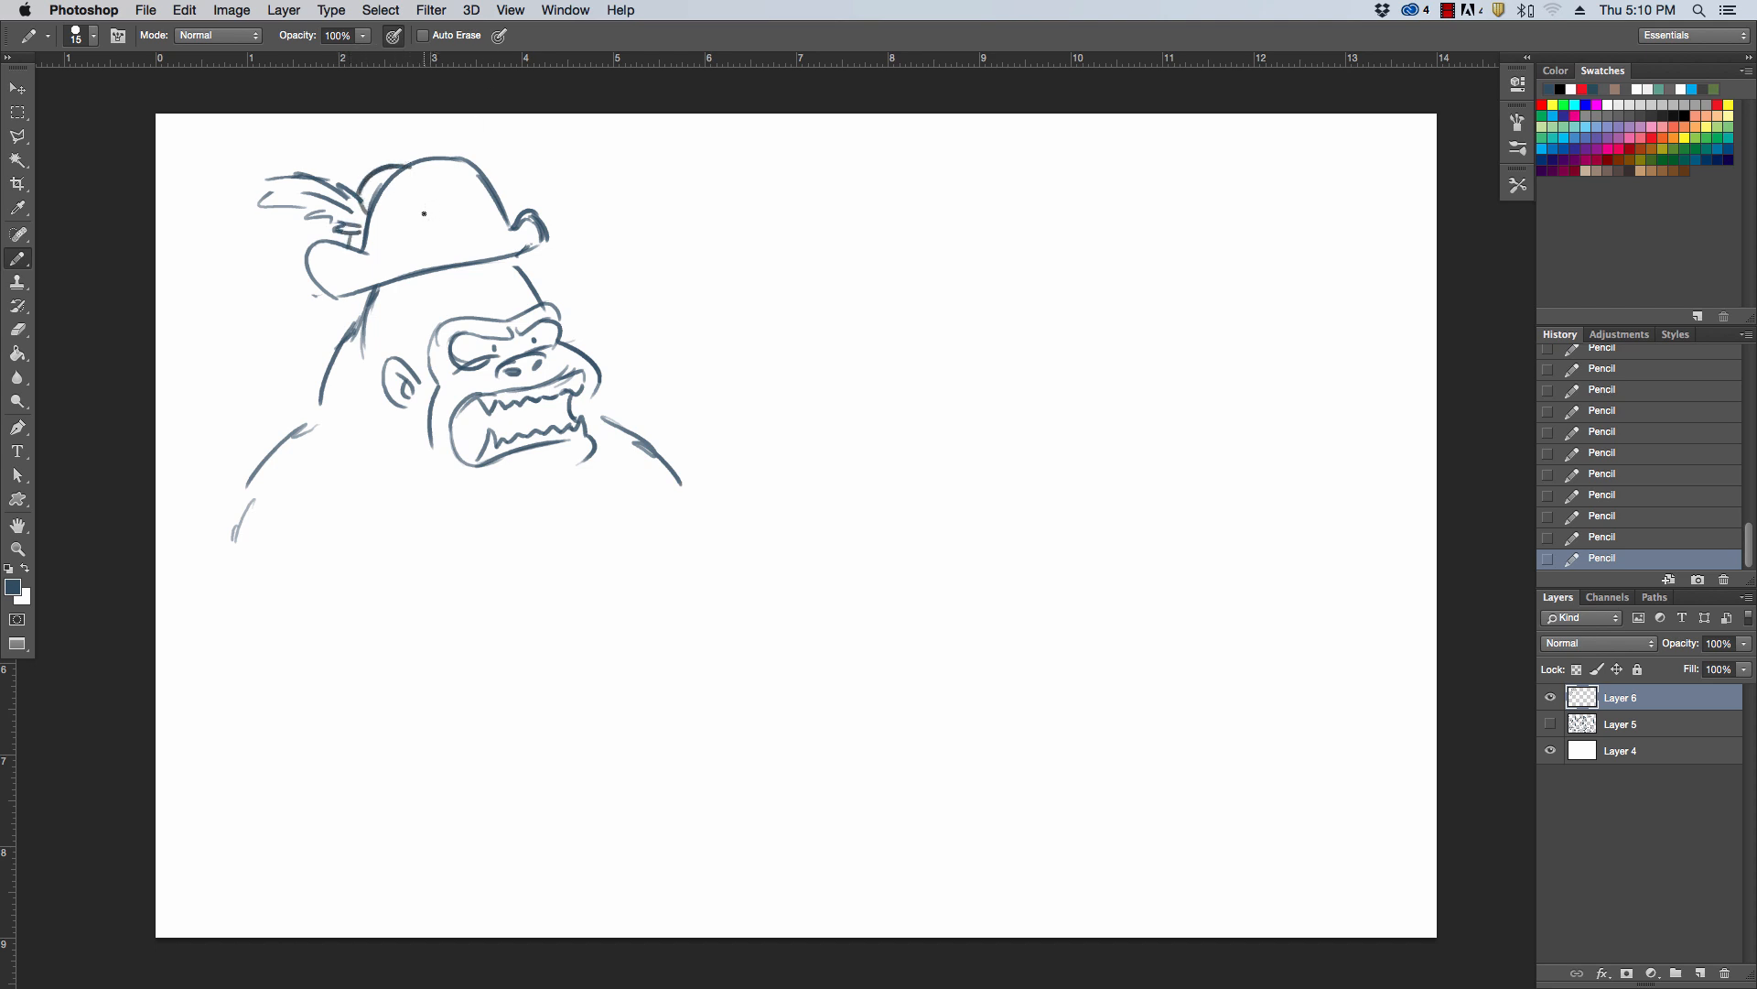
Draw a skull emblem with crossed curved shapes beneath it on the front of the pirate hat
mouse_move(419, 209)
left_mouse_down()
mouse_move(460, 205)
mouse_move(438, 227)
mouse_move(457, 214)
left_mouse_up()
left_click_drag(407, 218, 468, 246)
key("super+z")
mouse_move(479, 207)
left_mouse_down()
mouse_move(463, 243)
mouse_move(414, 260)
mouse_move(473, 232)
mouse_move(446, 232)
mouse_move(473, 242)
mouse_move(448, 255)
mouse_move(465, 221)
left_mouse_up()
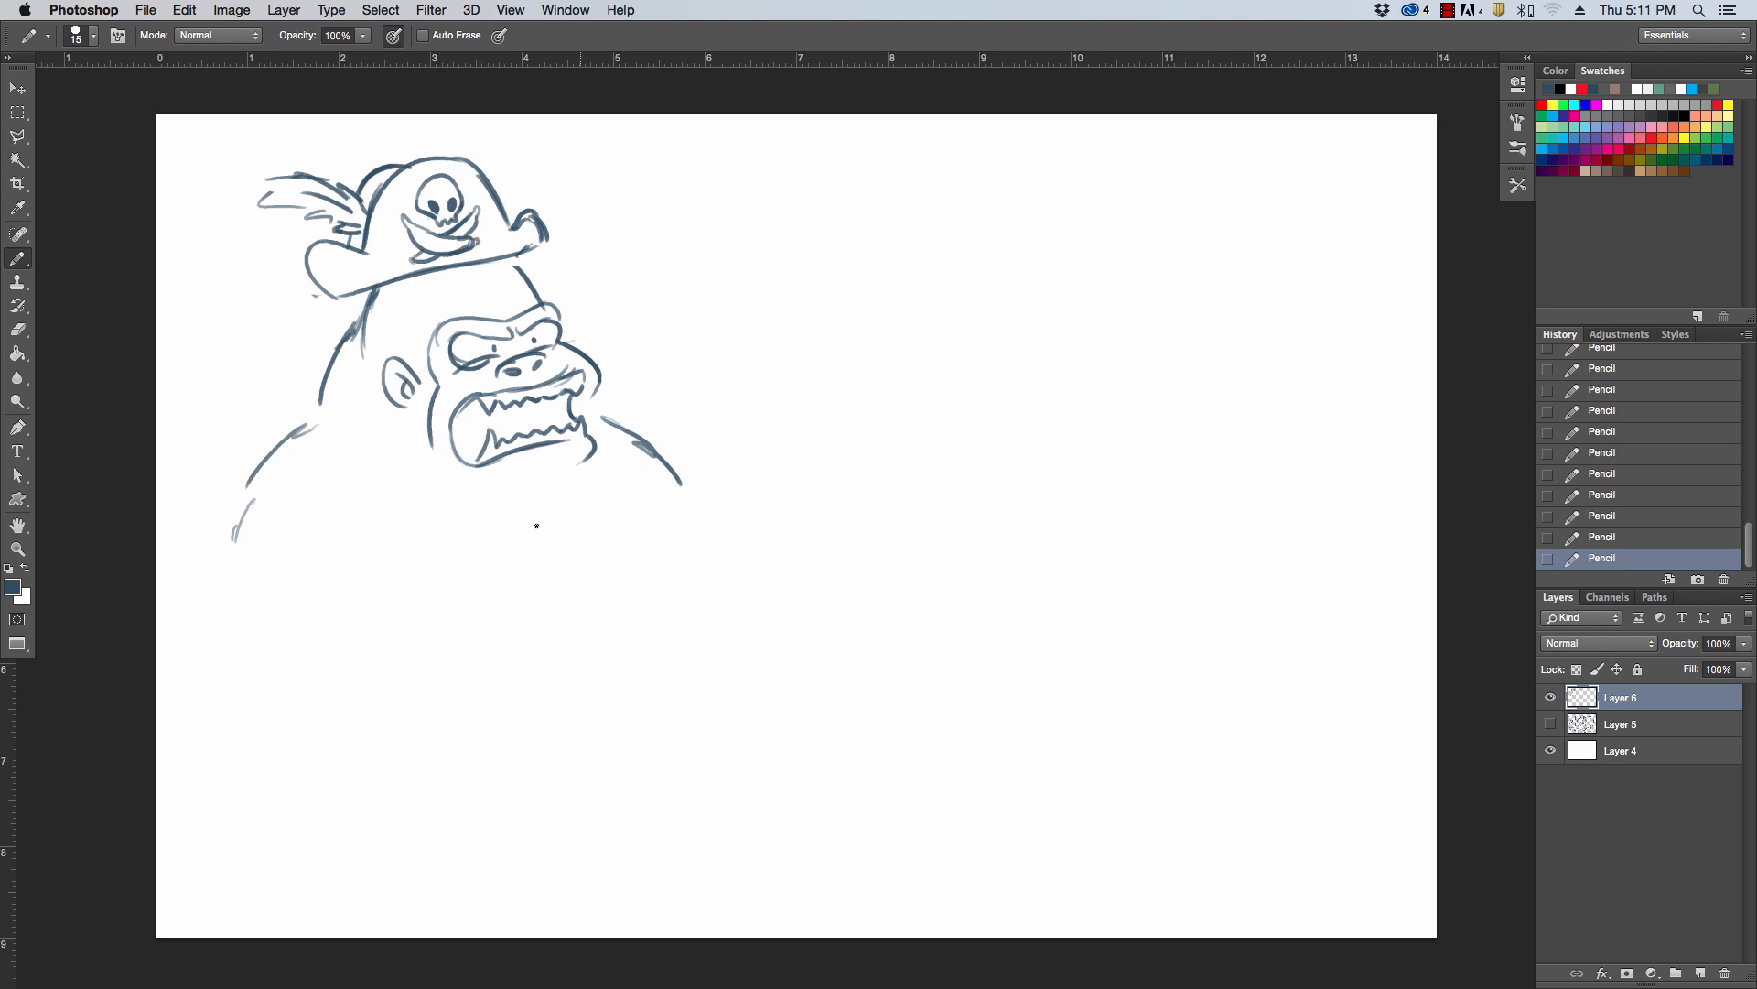
Close the gorilla's lower jaw beneath the mouth and add a small wrinkle on the forehead
left_click_drag(571, 468, 529, 494)
left_click_drag(432, 458, 535, 487)
left_click_drag(475, 290, 497, 285)
Sketch the chest line and the large bent near arm, erasing the lines that overlap the forearm
left_click_drag(401, 502, 481, 631)
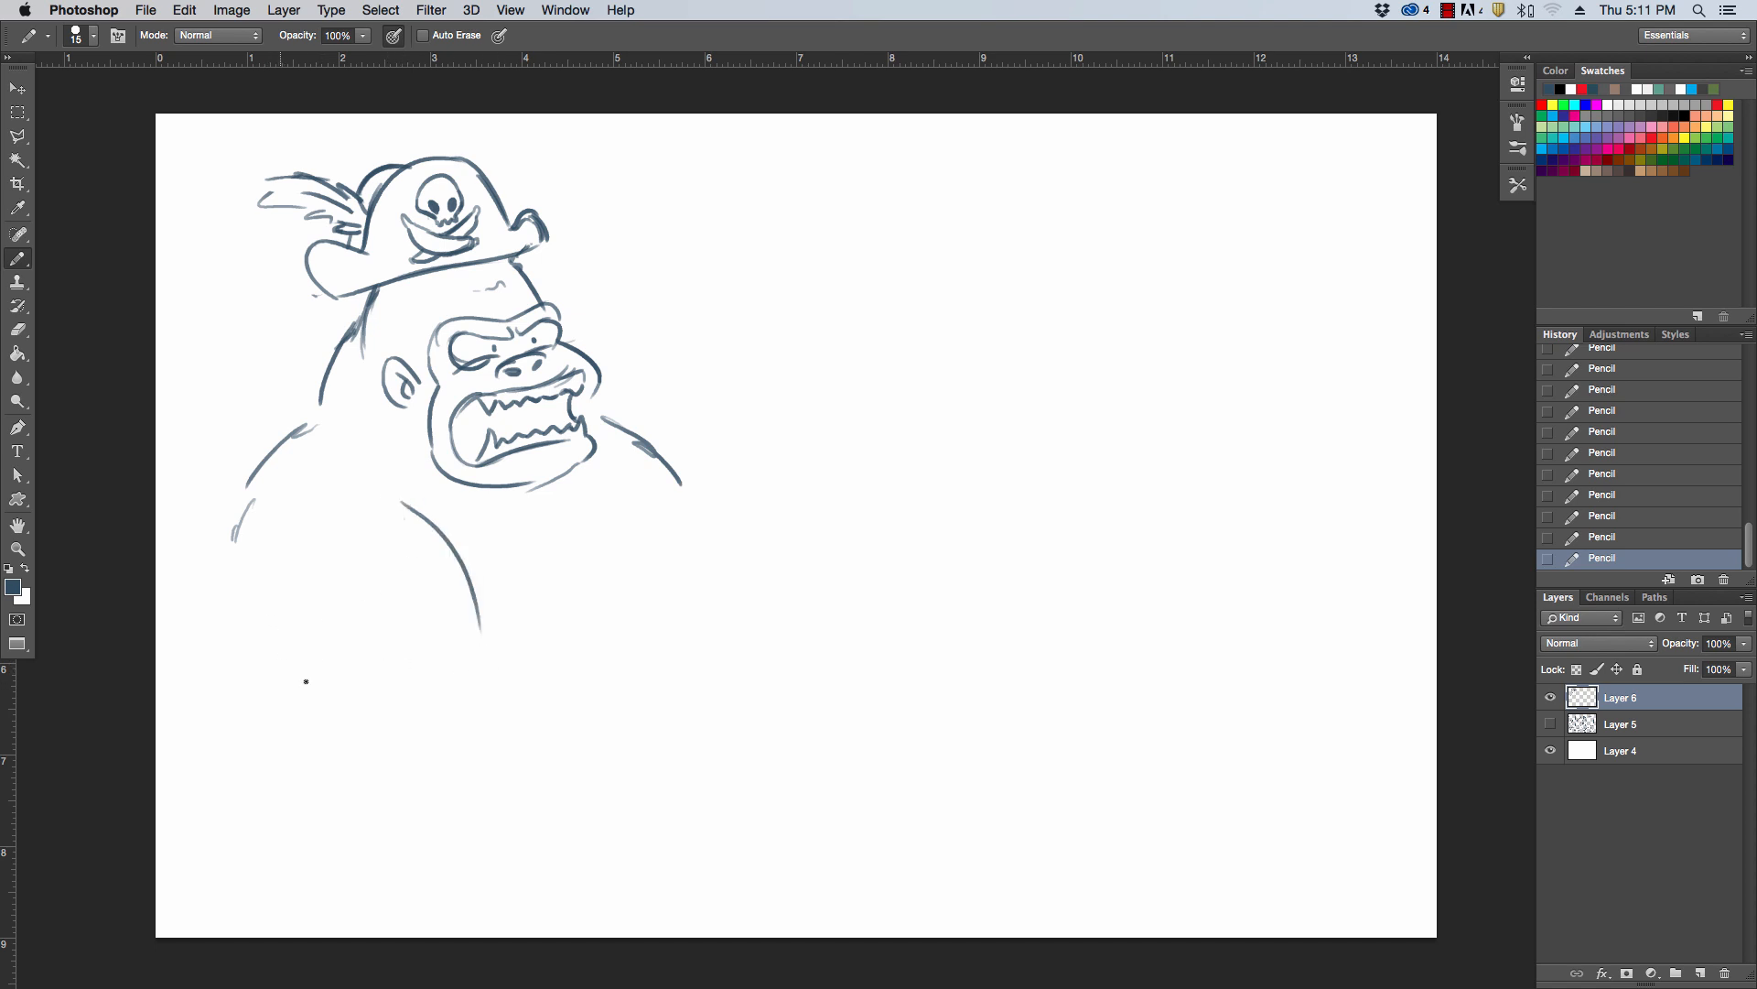
left_click_drag(272, 615, 410, 737)
left_click_drag(258, 529, 413, 787)
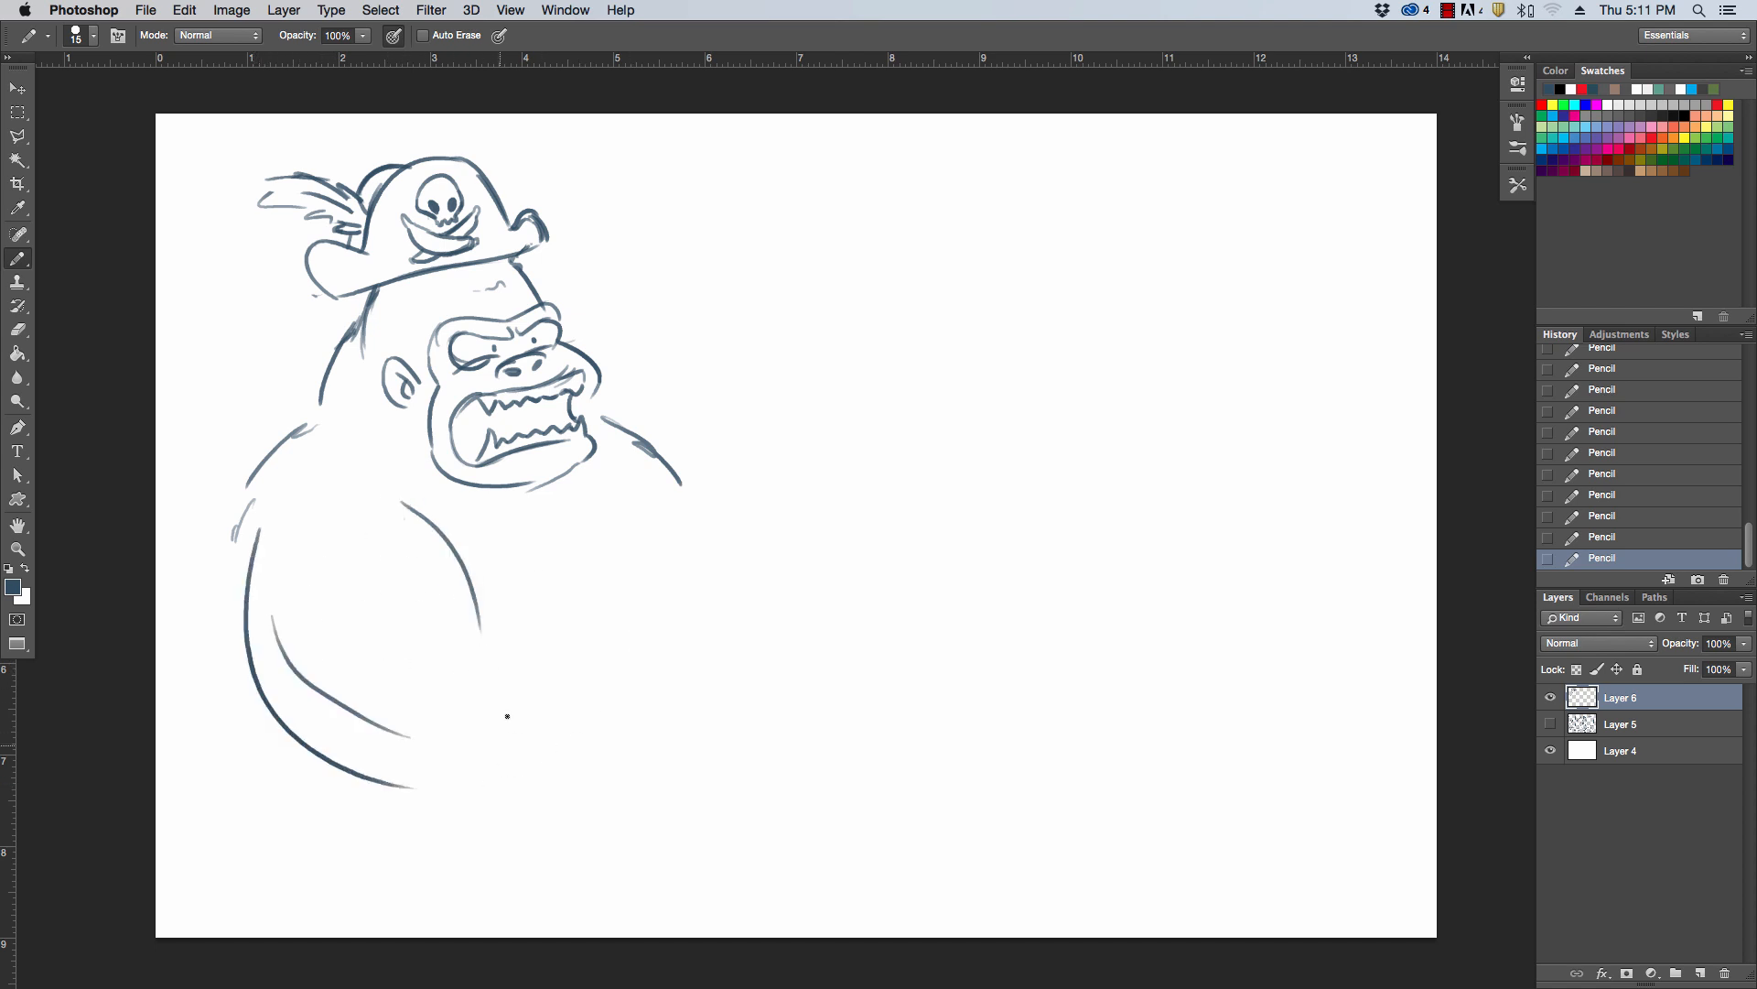
left_click_drag(364, 597, 556, 558)
mouse_move(275, 618)
left_mouse_down()
mouse_move(364, 705)
mouse_move(490, 608)
mouse_move(479, 580)
mouse_move(495, 621)
left_mouse_up()
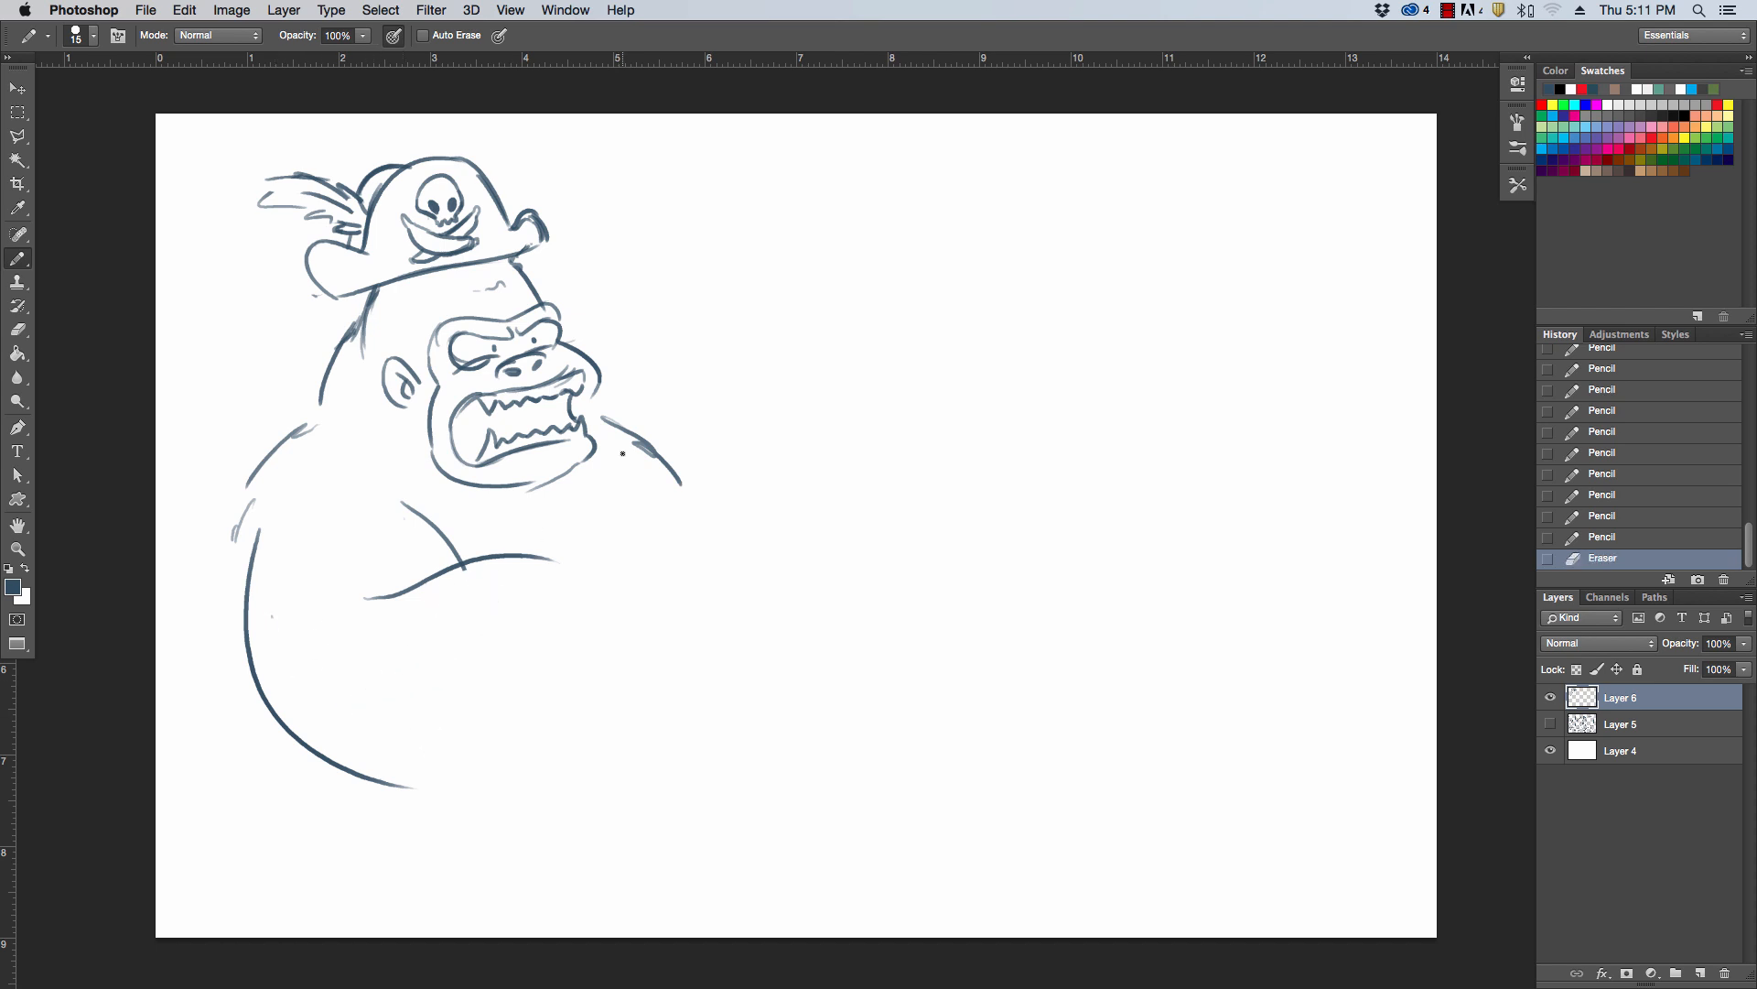
Draw the near hand as a clenched fist and a large round wheel outline behind it
mouse_move(569, 568)
left_mouse_down()
mouse_move(595, 590)
mouse_move(593, 634)
mouse_move(668, 612)
mouse_move(668, 674)
mouse_move(637, 678)
mouse_move(656, 720)
mouse_move(585, 772)
left_mouse_up()
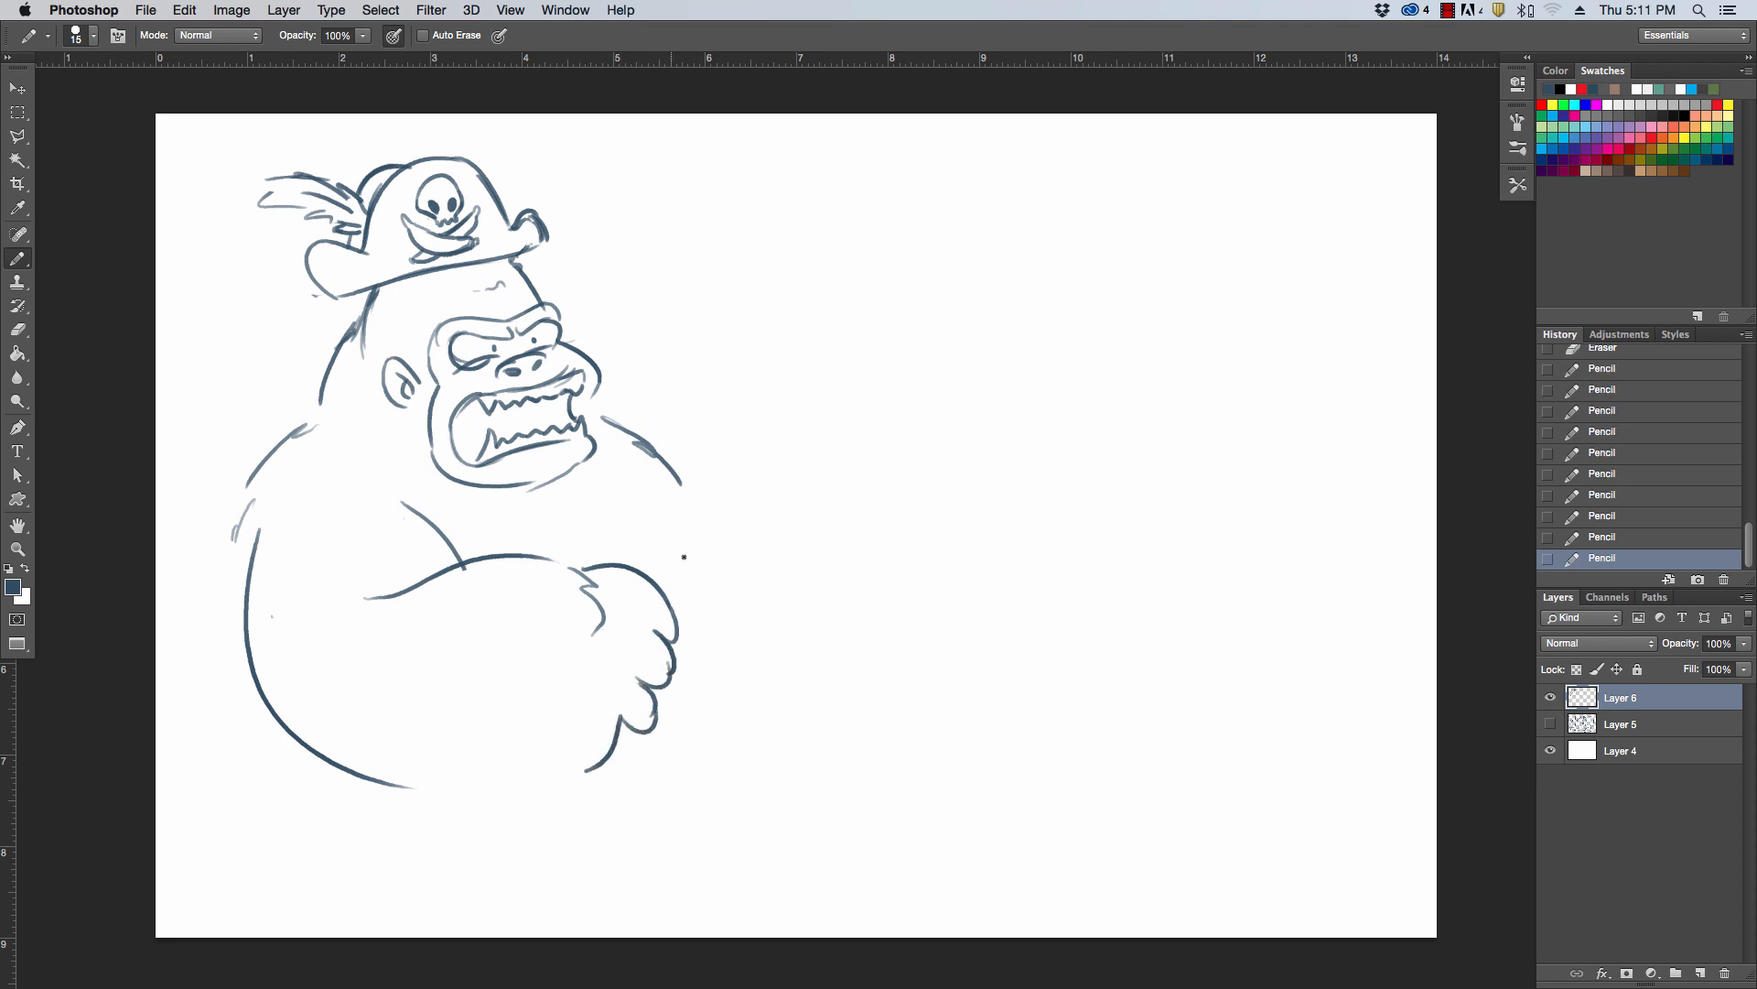
mouse_move(623, 562)
left_mouse_down()
mouse_move(720, 526)
mouse_move(823, 602)
left_mouse_up()
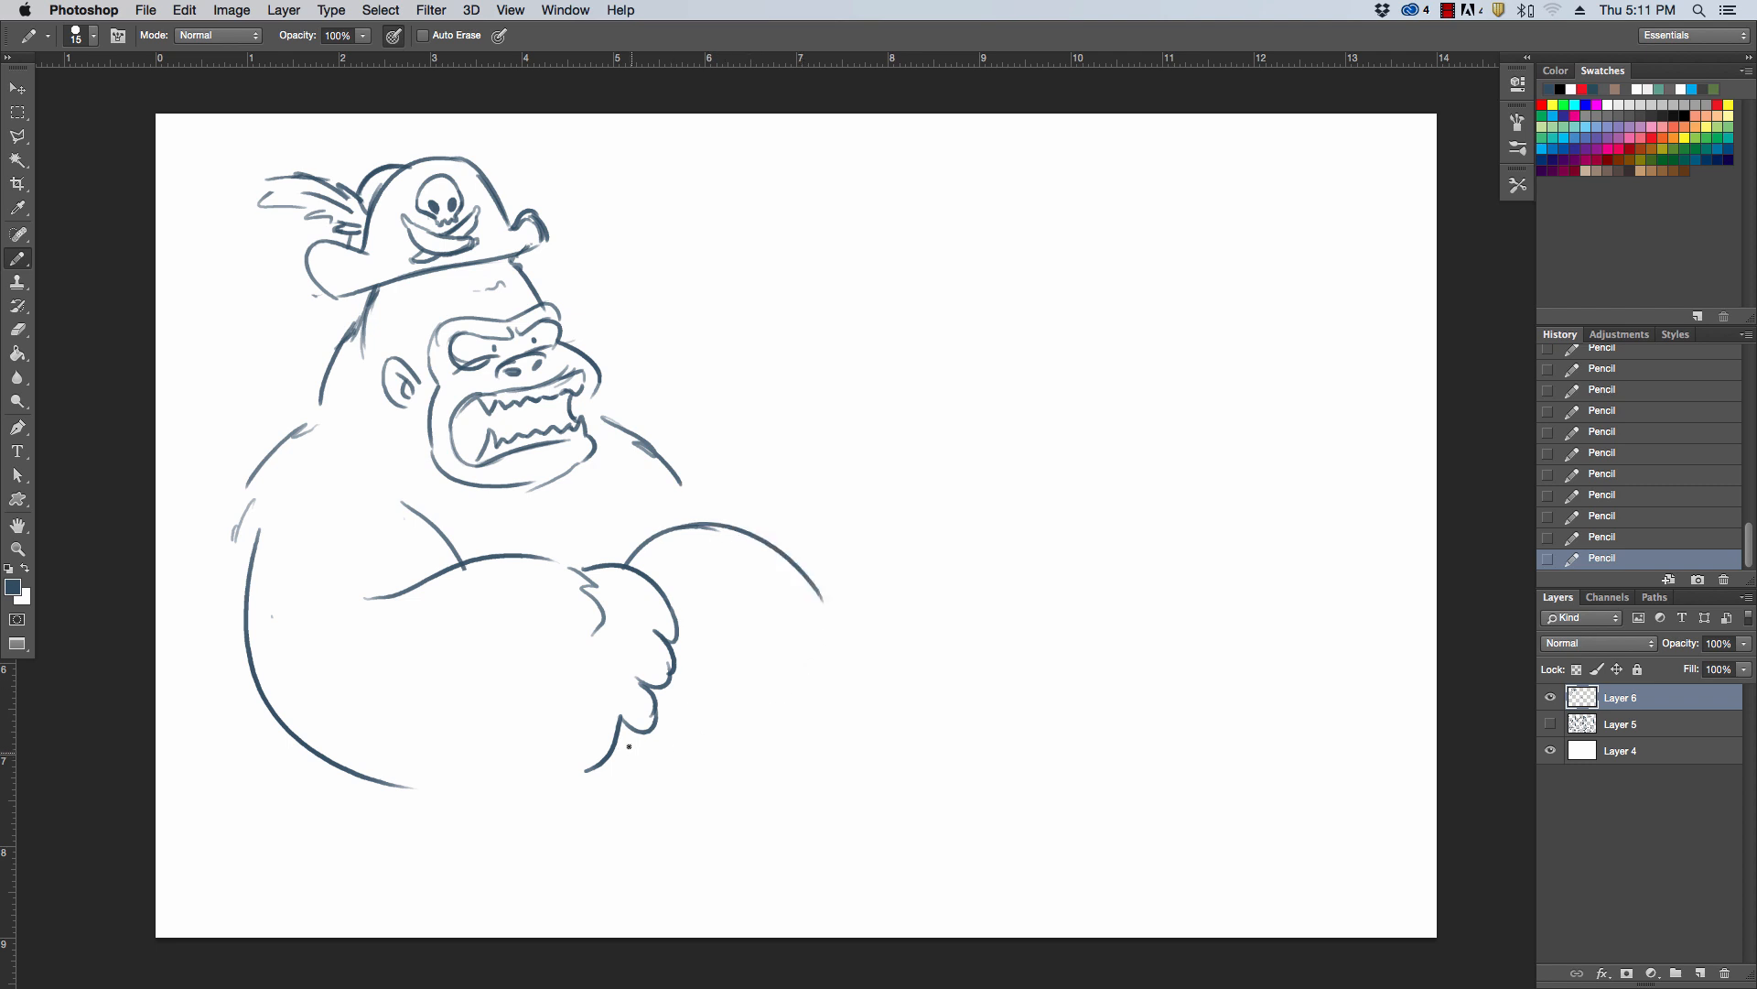
left_click_drag(627, 723, 769, 786)
mouse_move(817, 593)
left_mouse_down()
mouse_move(820, 737)
mouse_move(752, 788)
left_mouse_up()
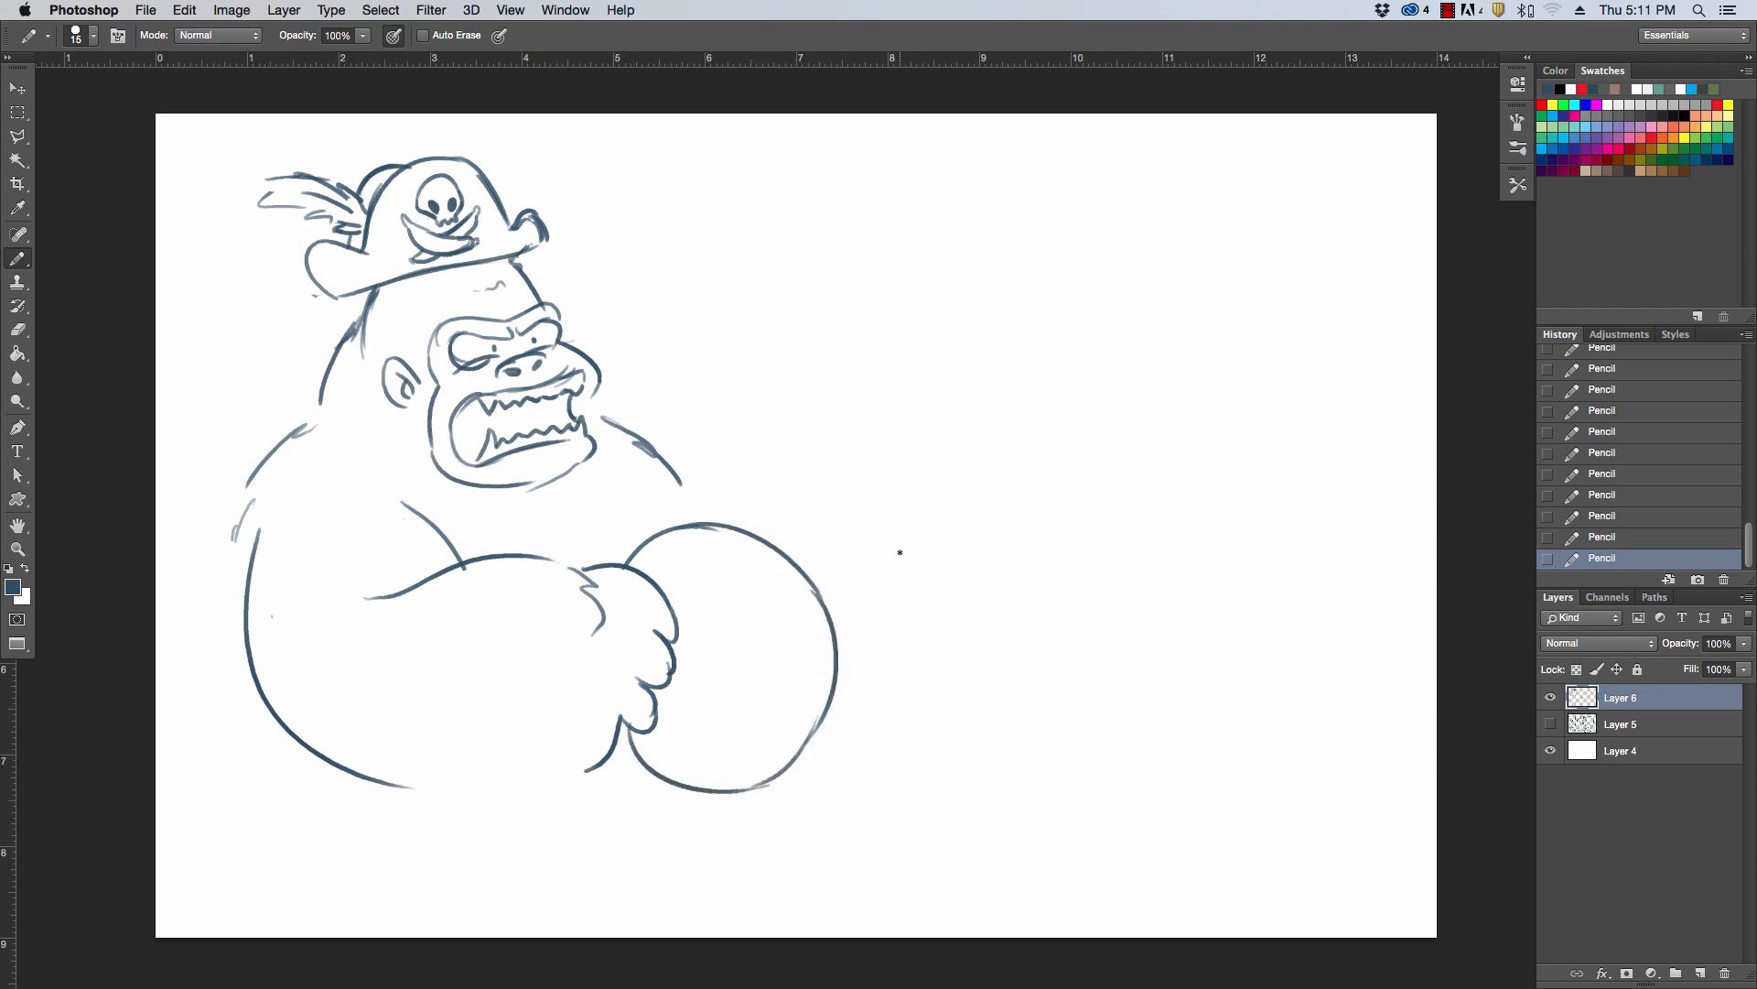
Erase the fist's fingers along with the overlapping wheel line and redraw the curled fingers gripping the rim
mouse_move(640, 735)
left_mouse_down()
mouse_move(672, 768)
mouse_move(647, 743)
left_mouse_up()
mouse_move(648, 682)
left_mouse_down()
mouse_move(650, 729)
mouse_move(652, 605)
mouse_move(678, 666)
mouse_move(621, 737)
mouse_move(668, 697)
mouse_move(661, 710)
left_mouse_up()
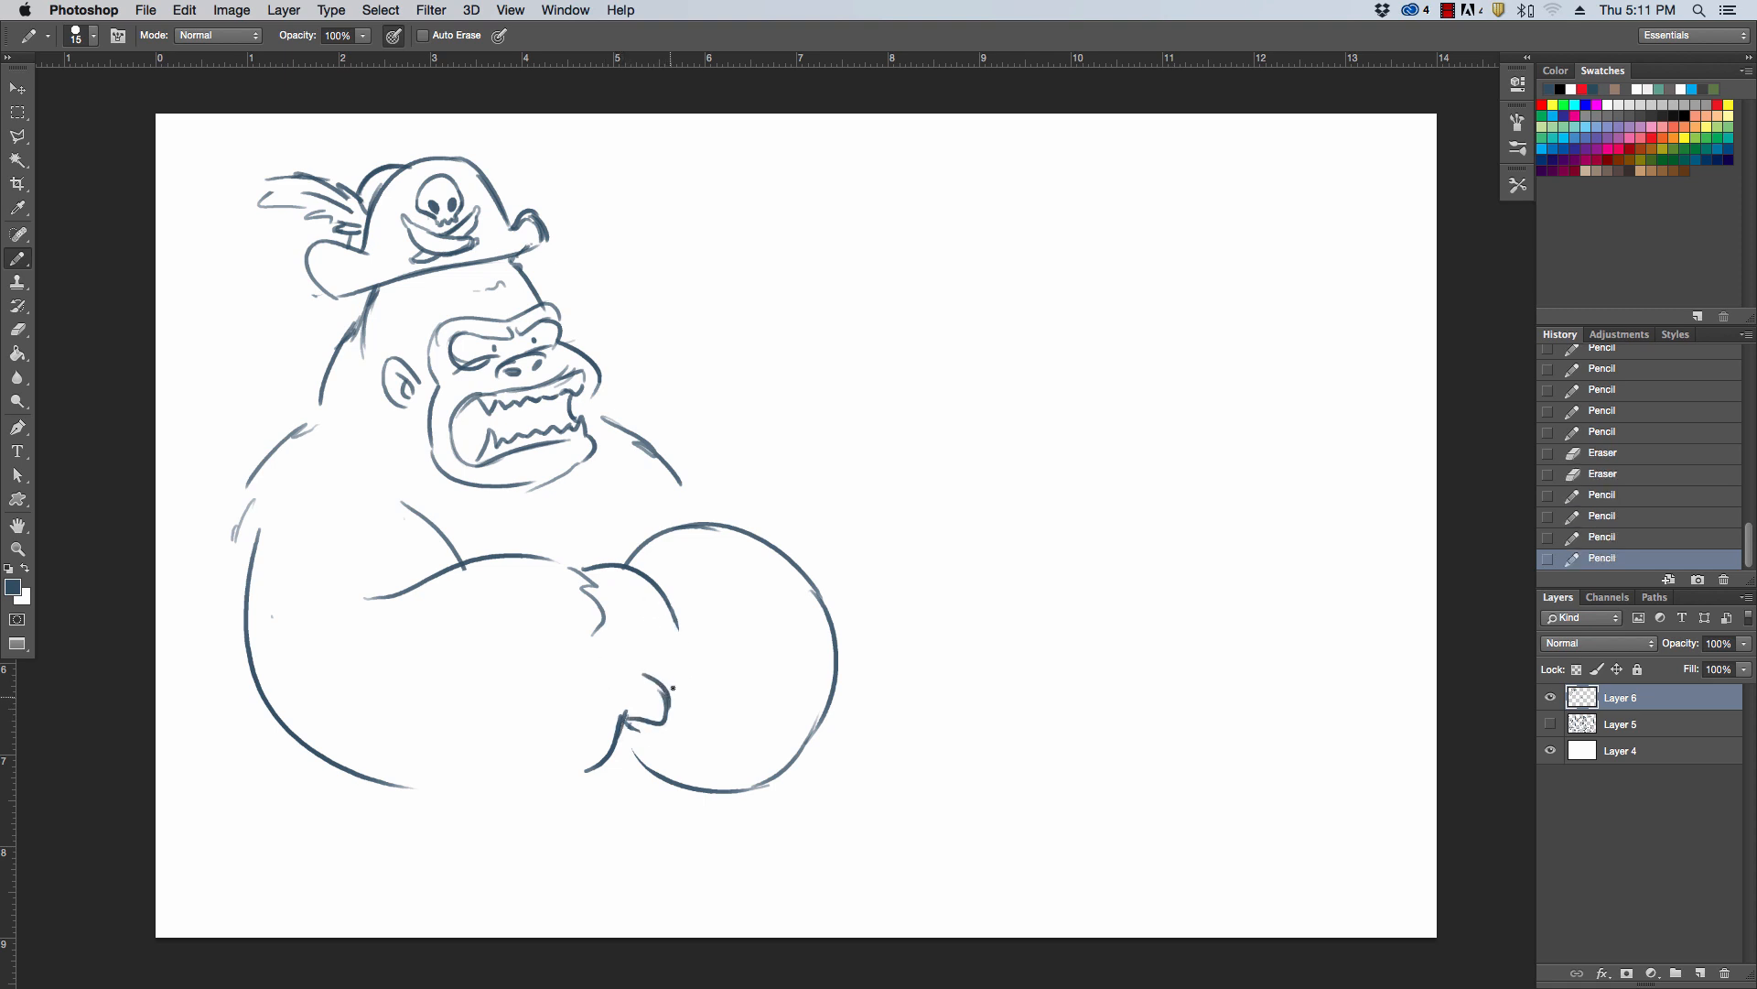
left_click_drag(655, 638, 672, 695)
left_click_drag(654, 590, 672, 646)
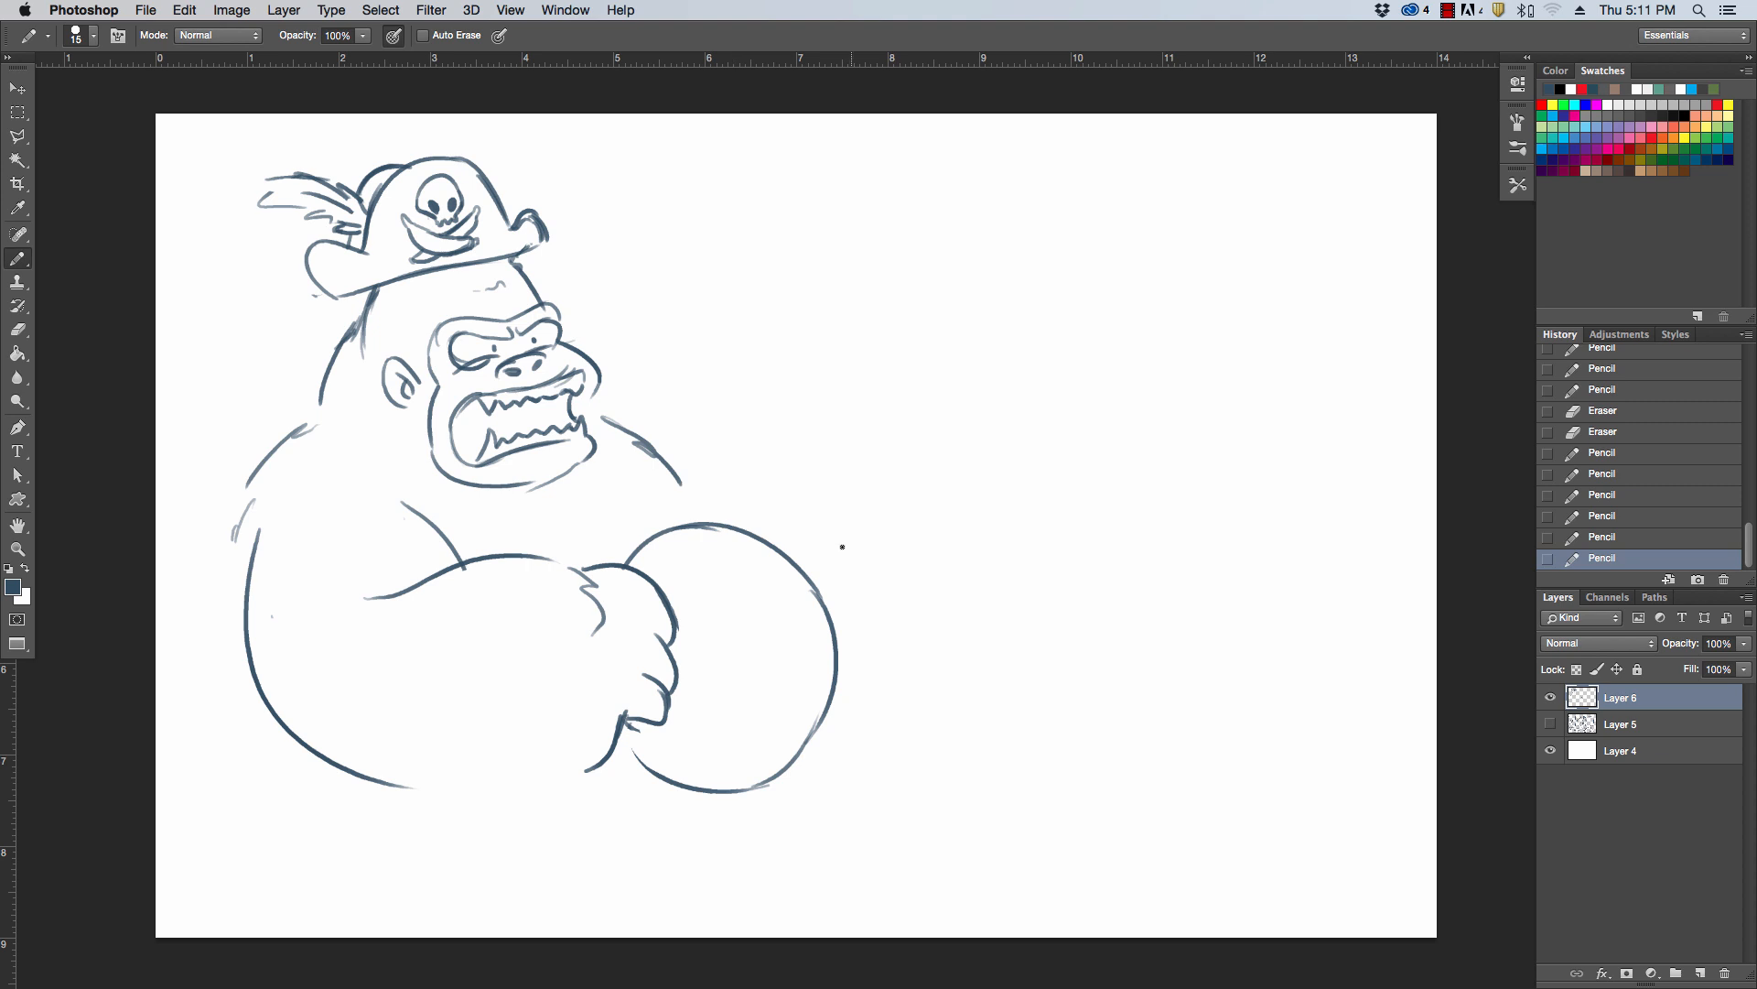
Draw the far arm reaching around the wheel with fingers over its rim, and erase the rim line crossing them
mouse_move(680, 475)
left_mouse_down()
mouse_move(834, 643)
mouse_move(808, 589)
mouse_move(818, 617)
mouse_move(801, 628)
mouse_move(832, 650)
left_mouse_up()
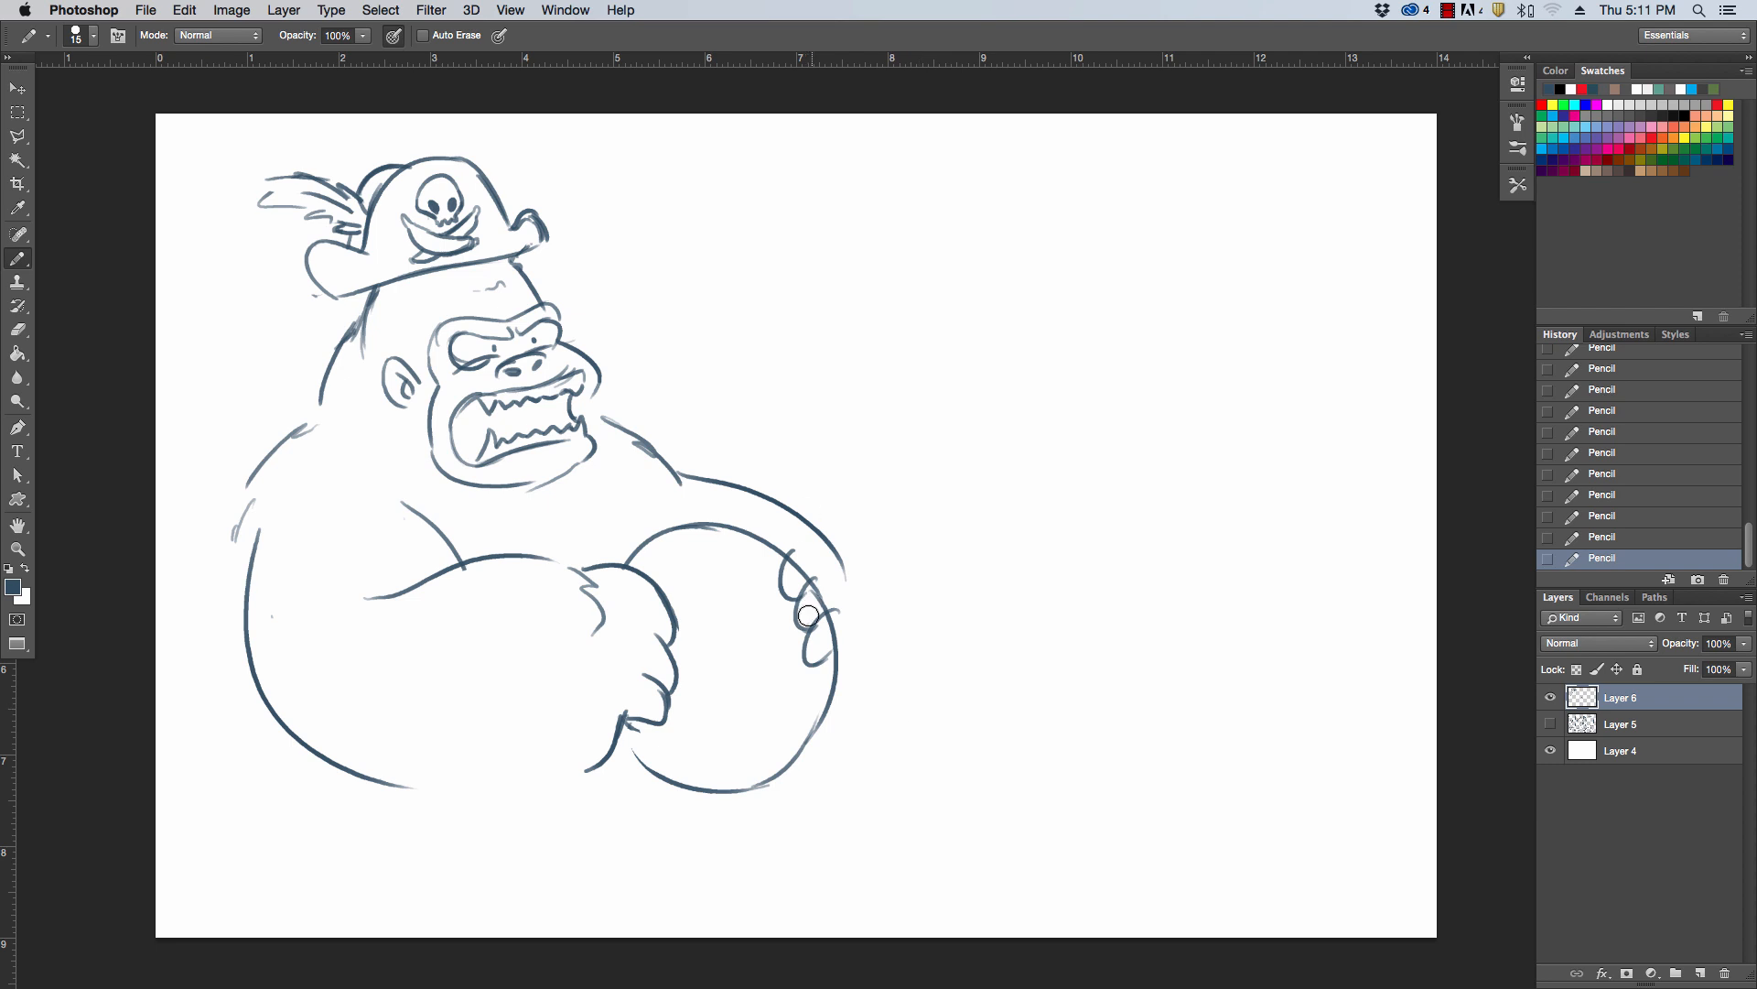
mouse_move(810, 589)
left_mouse_down()
mouse_move(849, 615)
mouse_move(797, 581)
left_mouse_up()
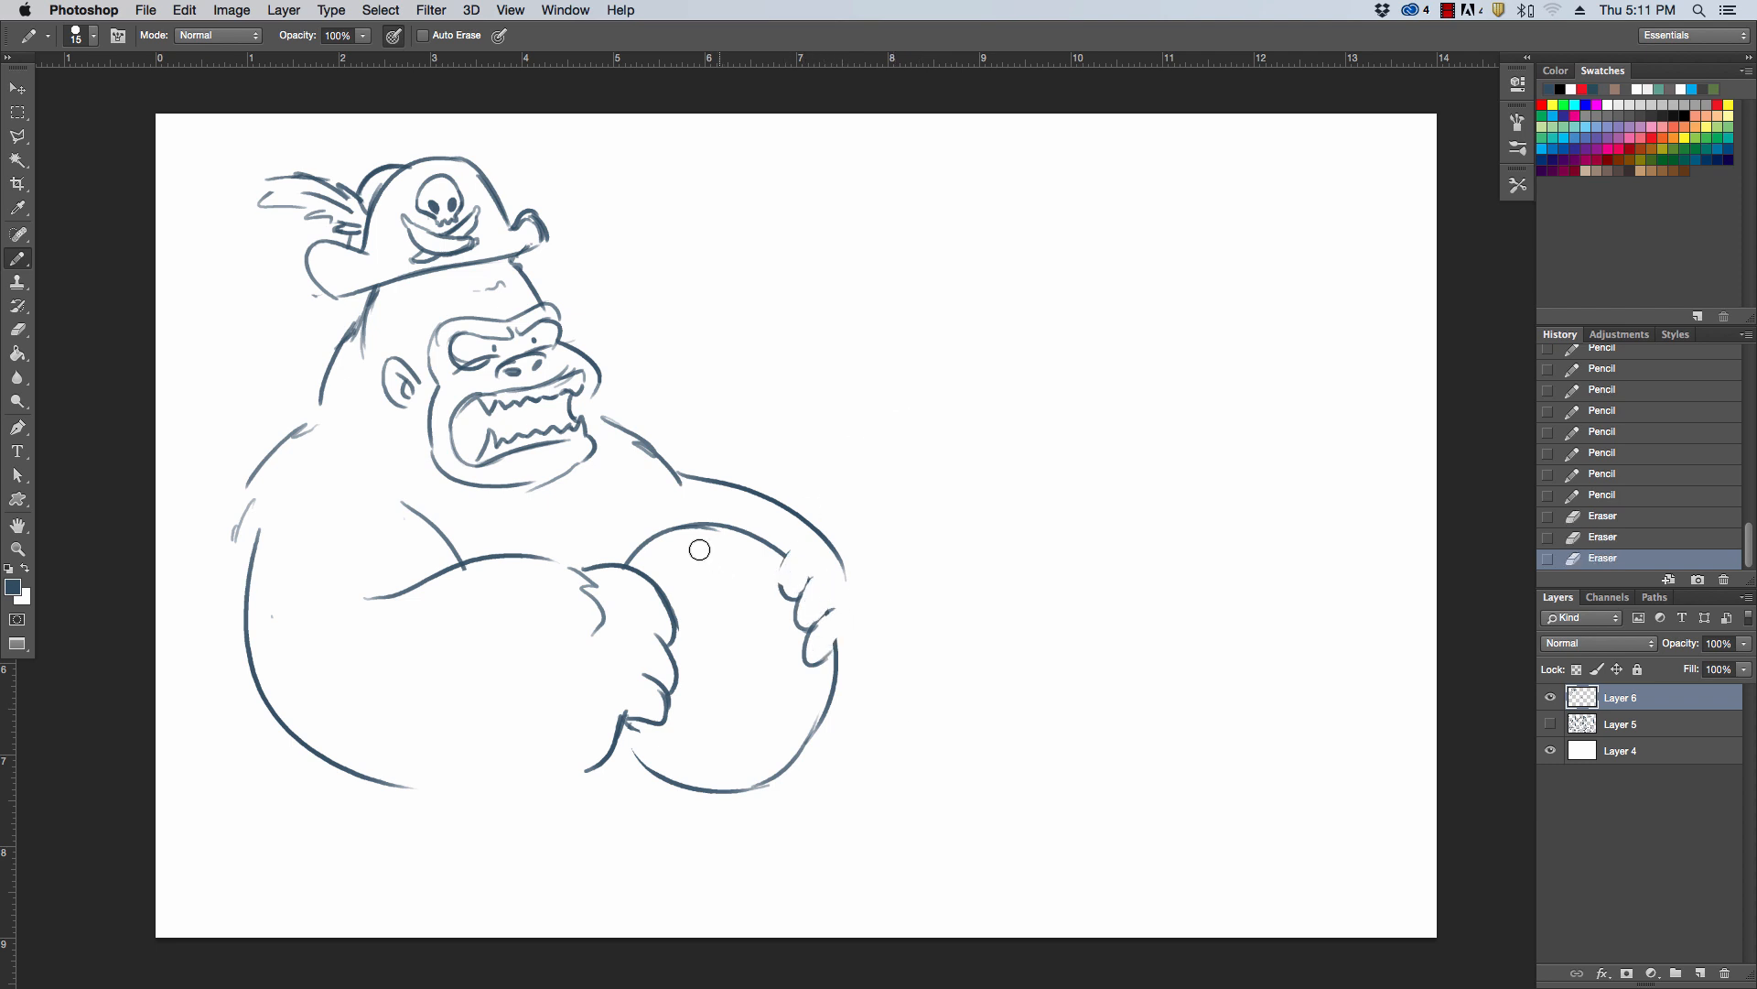
left_click_drag(674, 541, 736, 555)
Scale the gorilla sketch to about 84%, shift it higher on the canvas and apply the transformation
key("v")
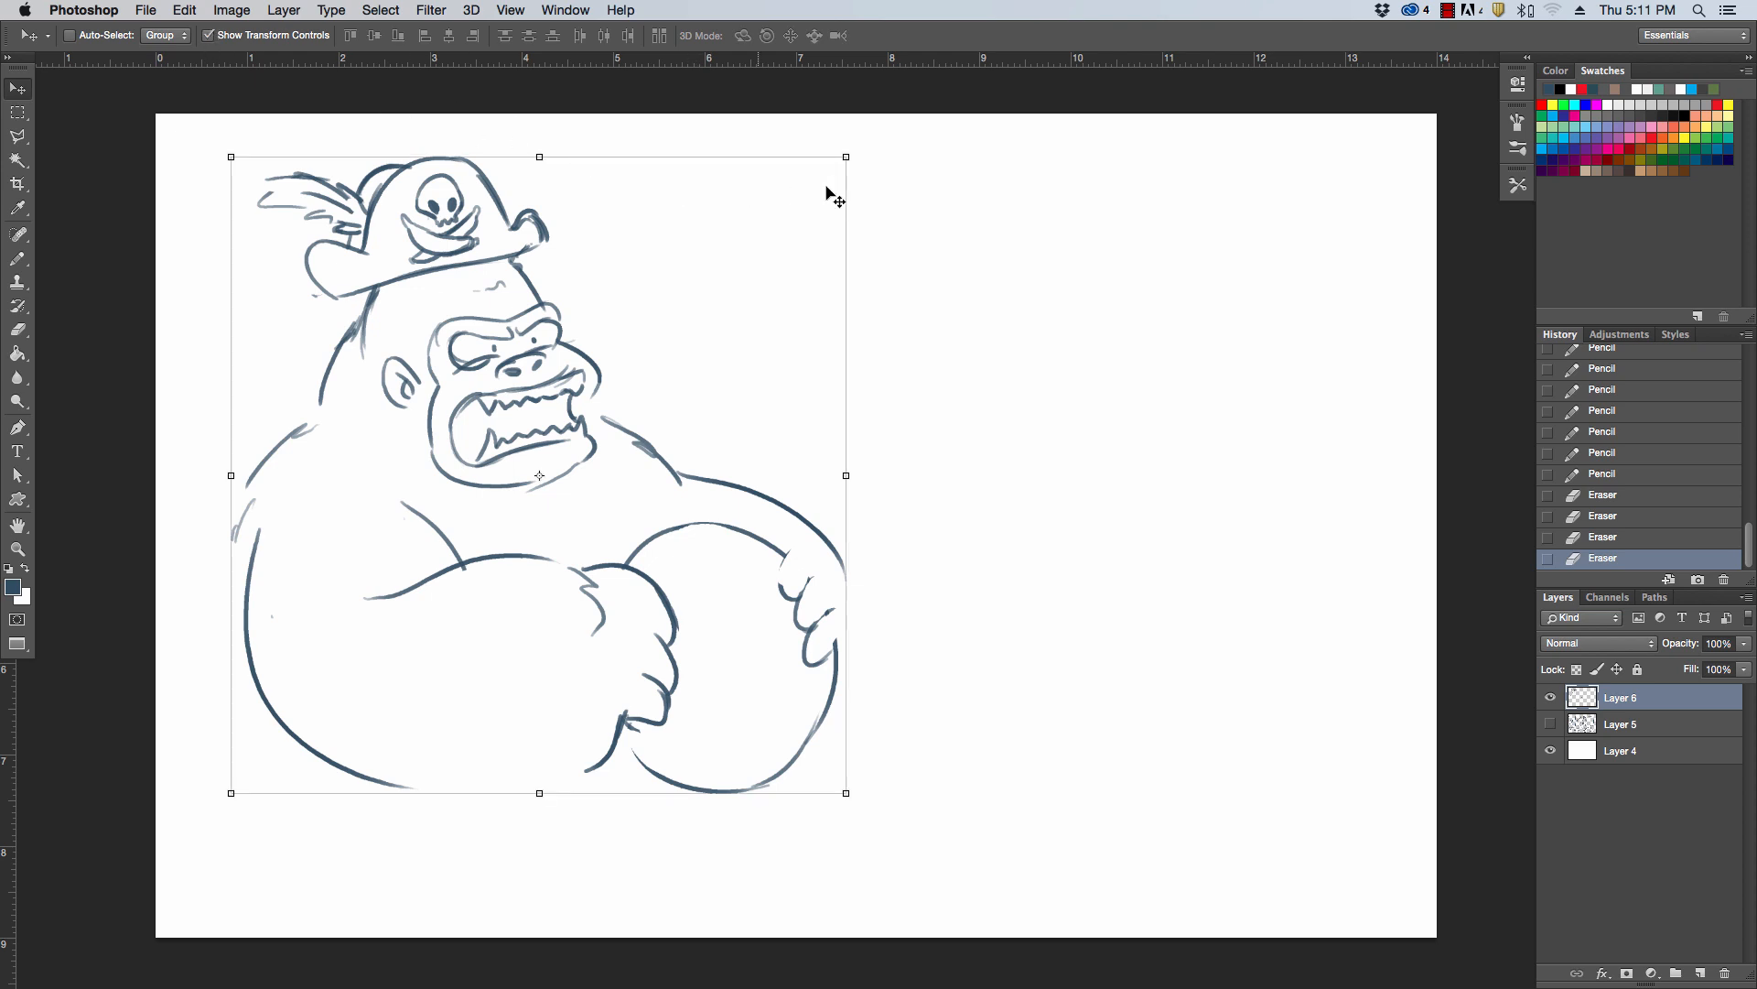
left_click_drag(846, 156, 748, 276)
left_click_drag(659, 463, 729, 348)
key("m")
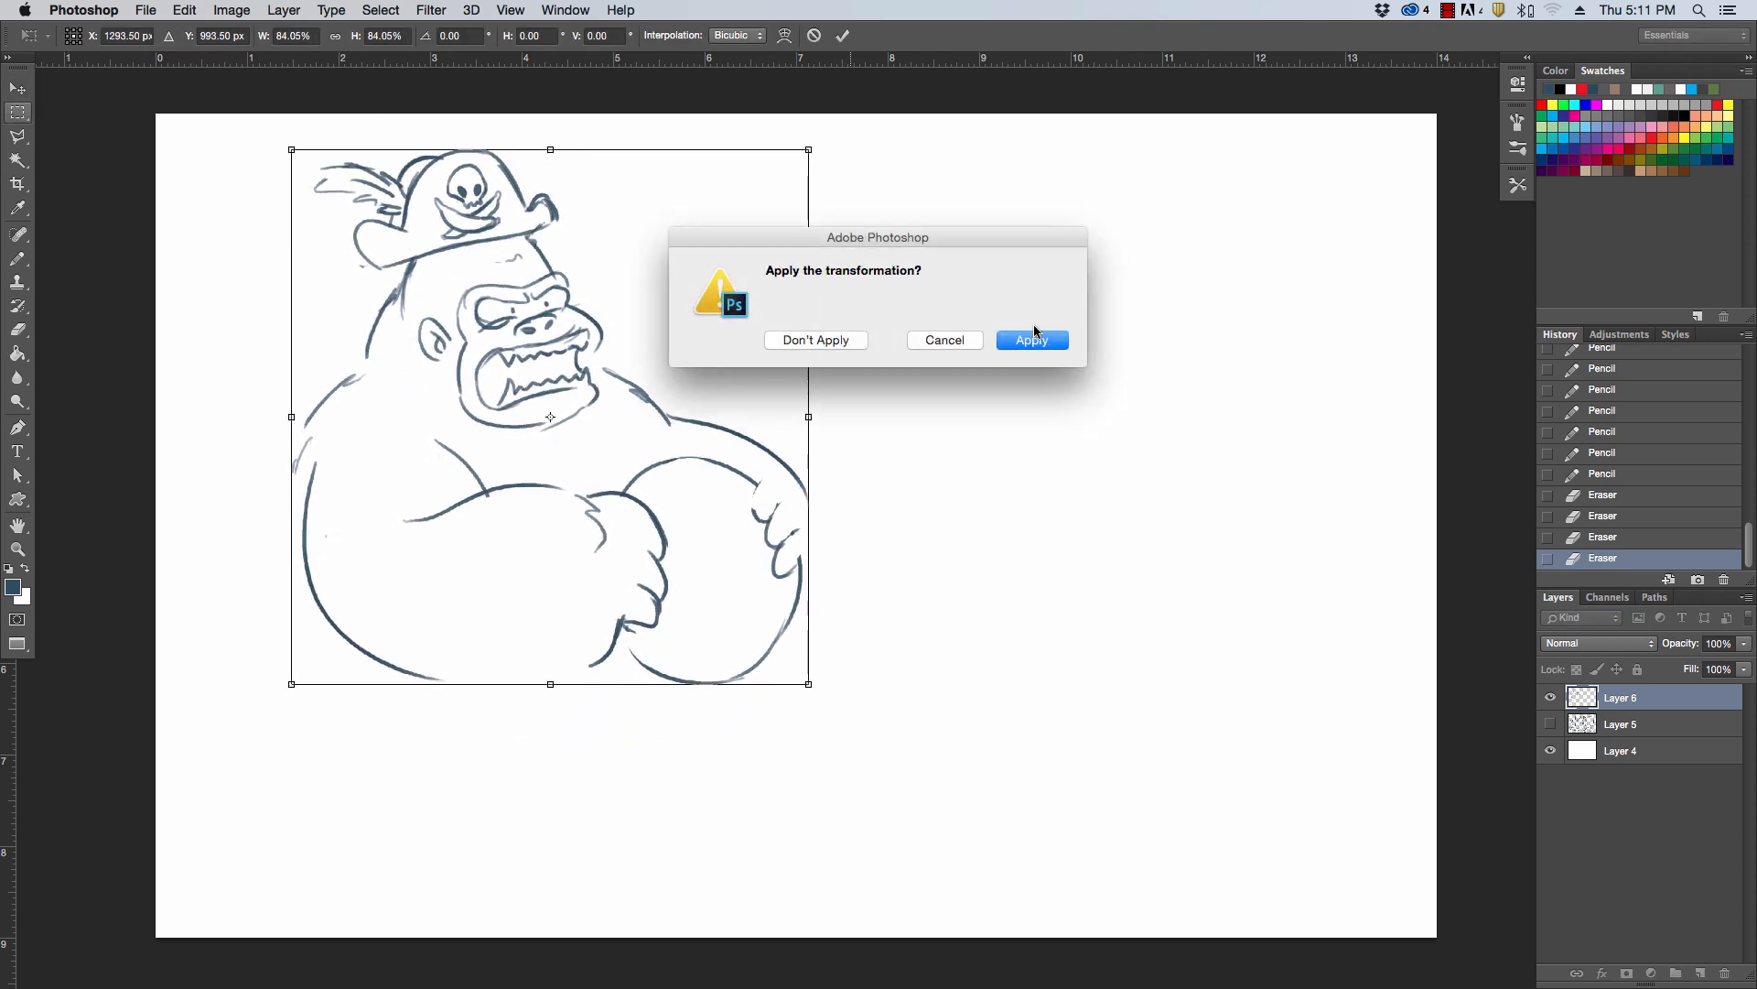
left_click(1032, 338)
Add furry strokes along the near shoulder and close the underside of the near forearm with the Pencil tool
key("b")
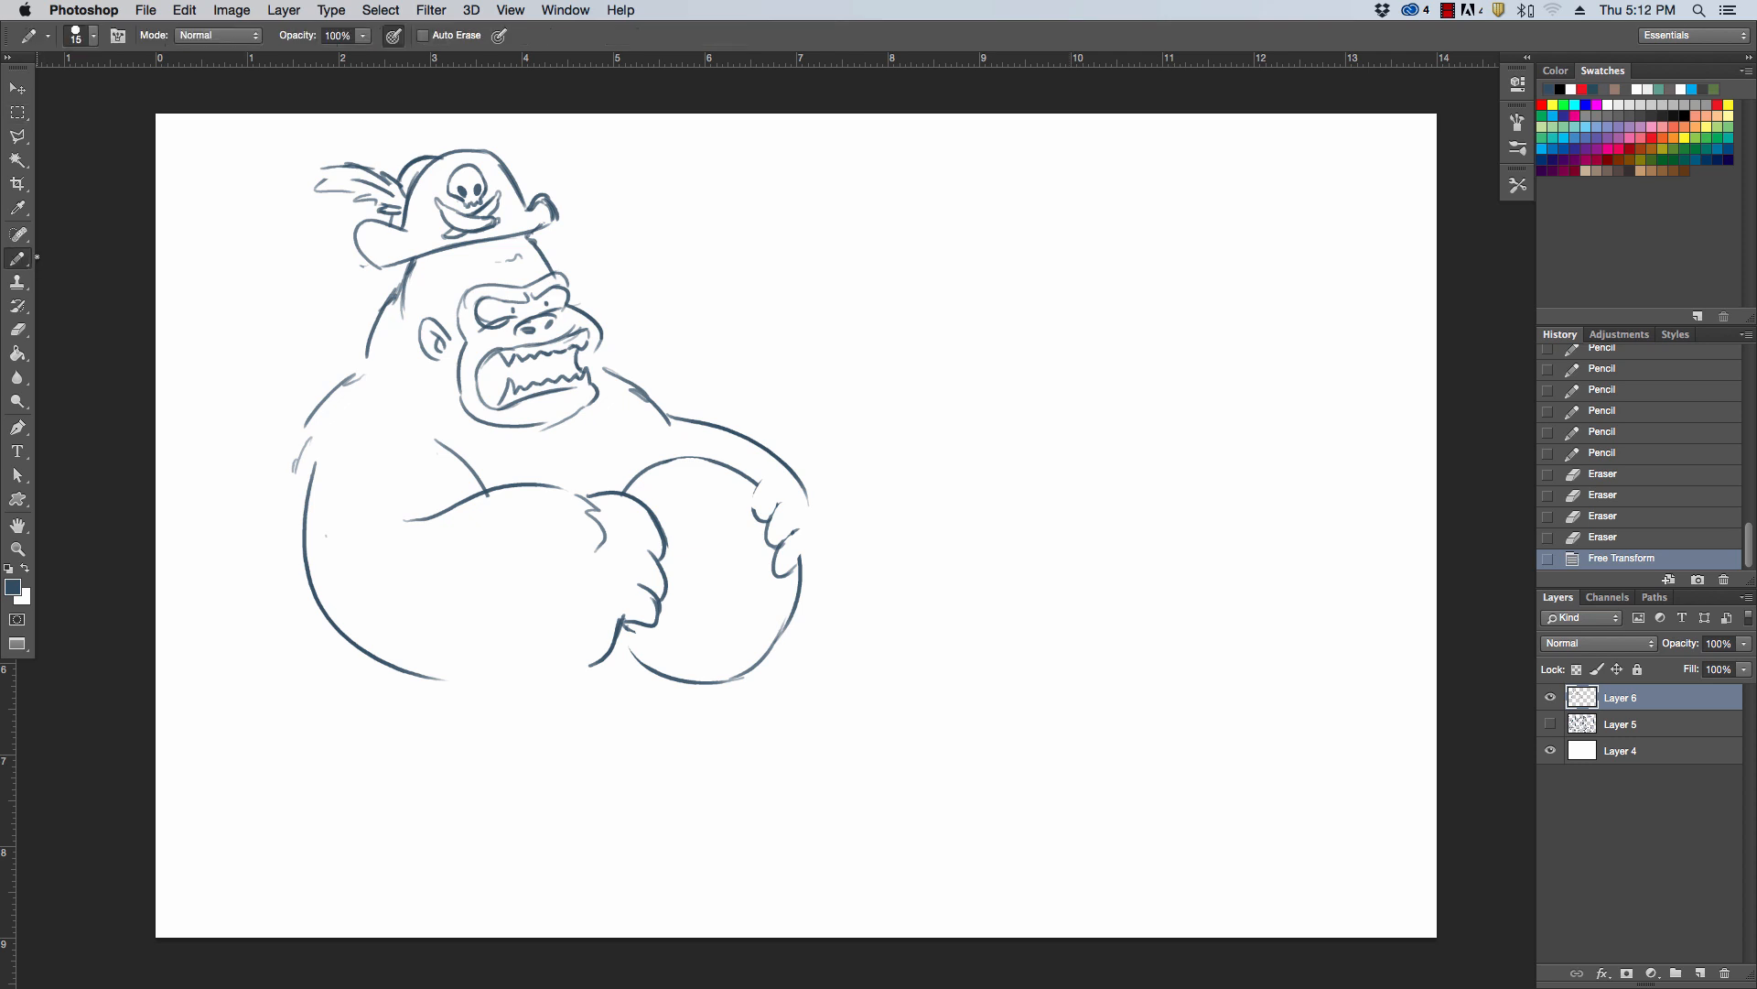
left_click_drag(310, 423, 301, 499)
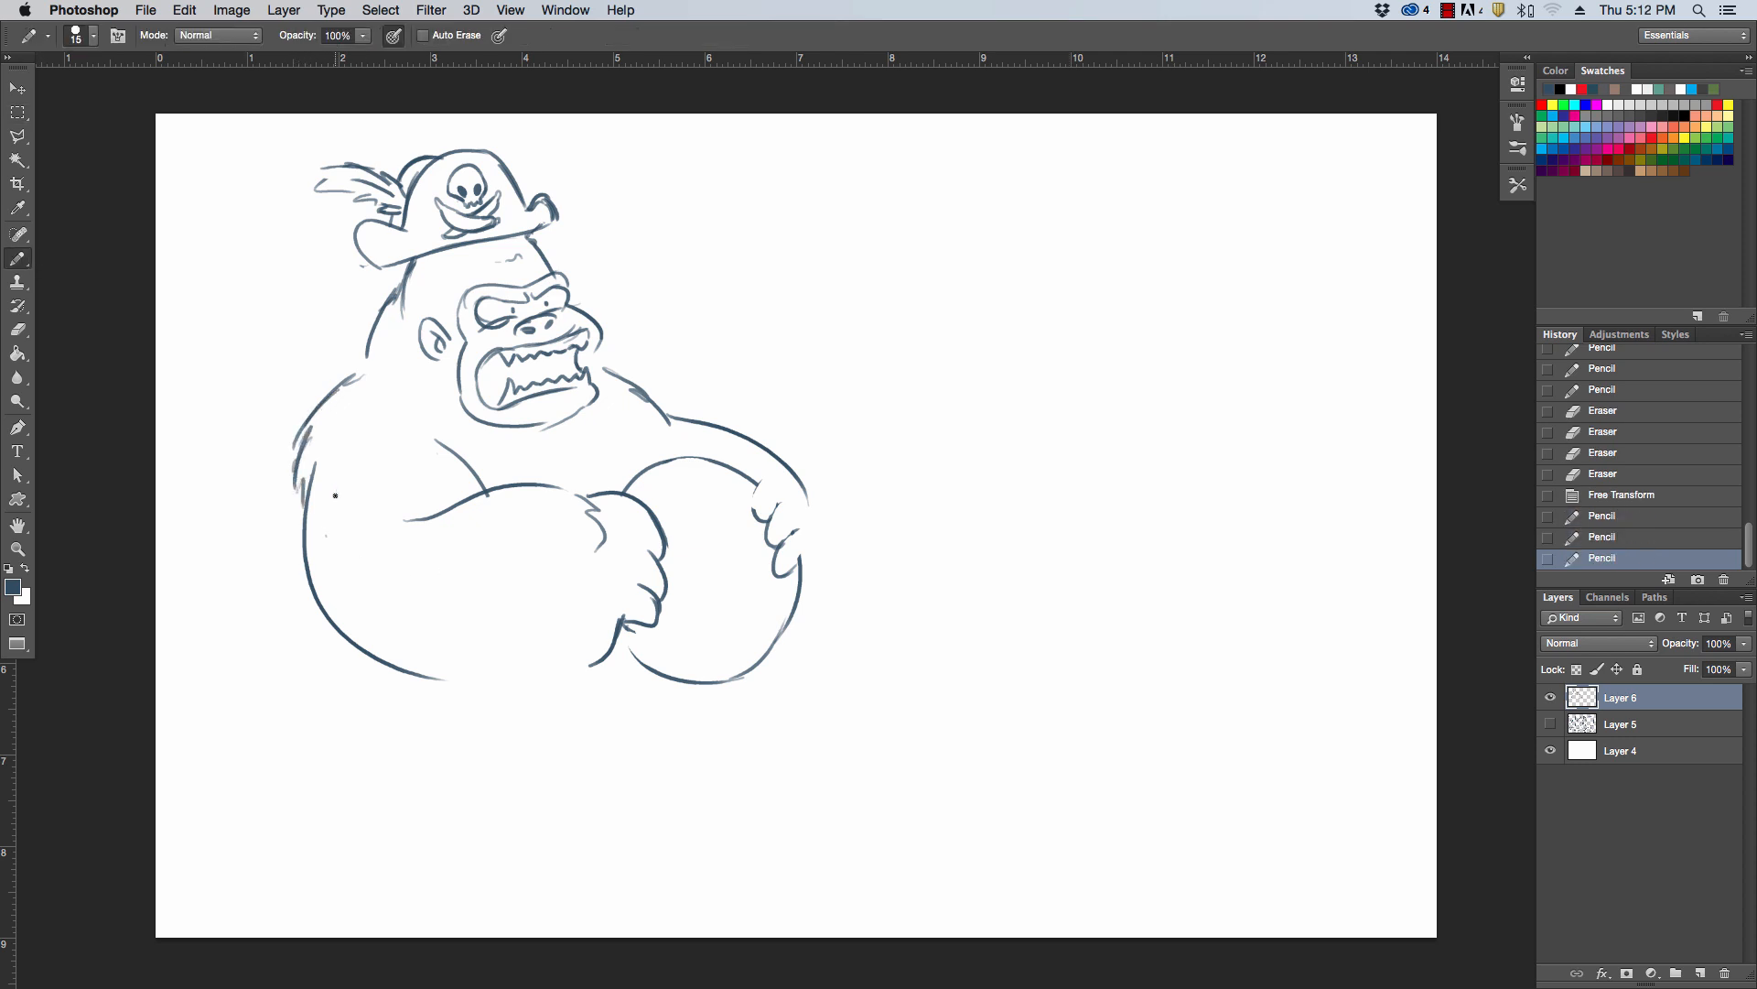
left_click_drag(451, 678, 568, 657)
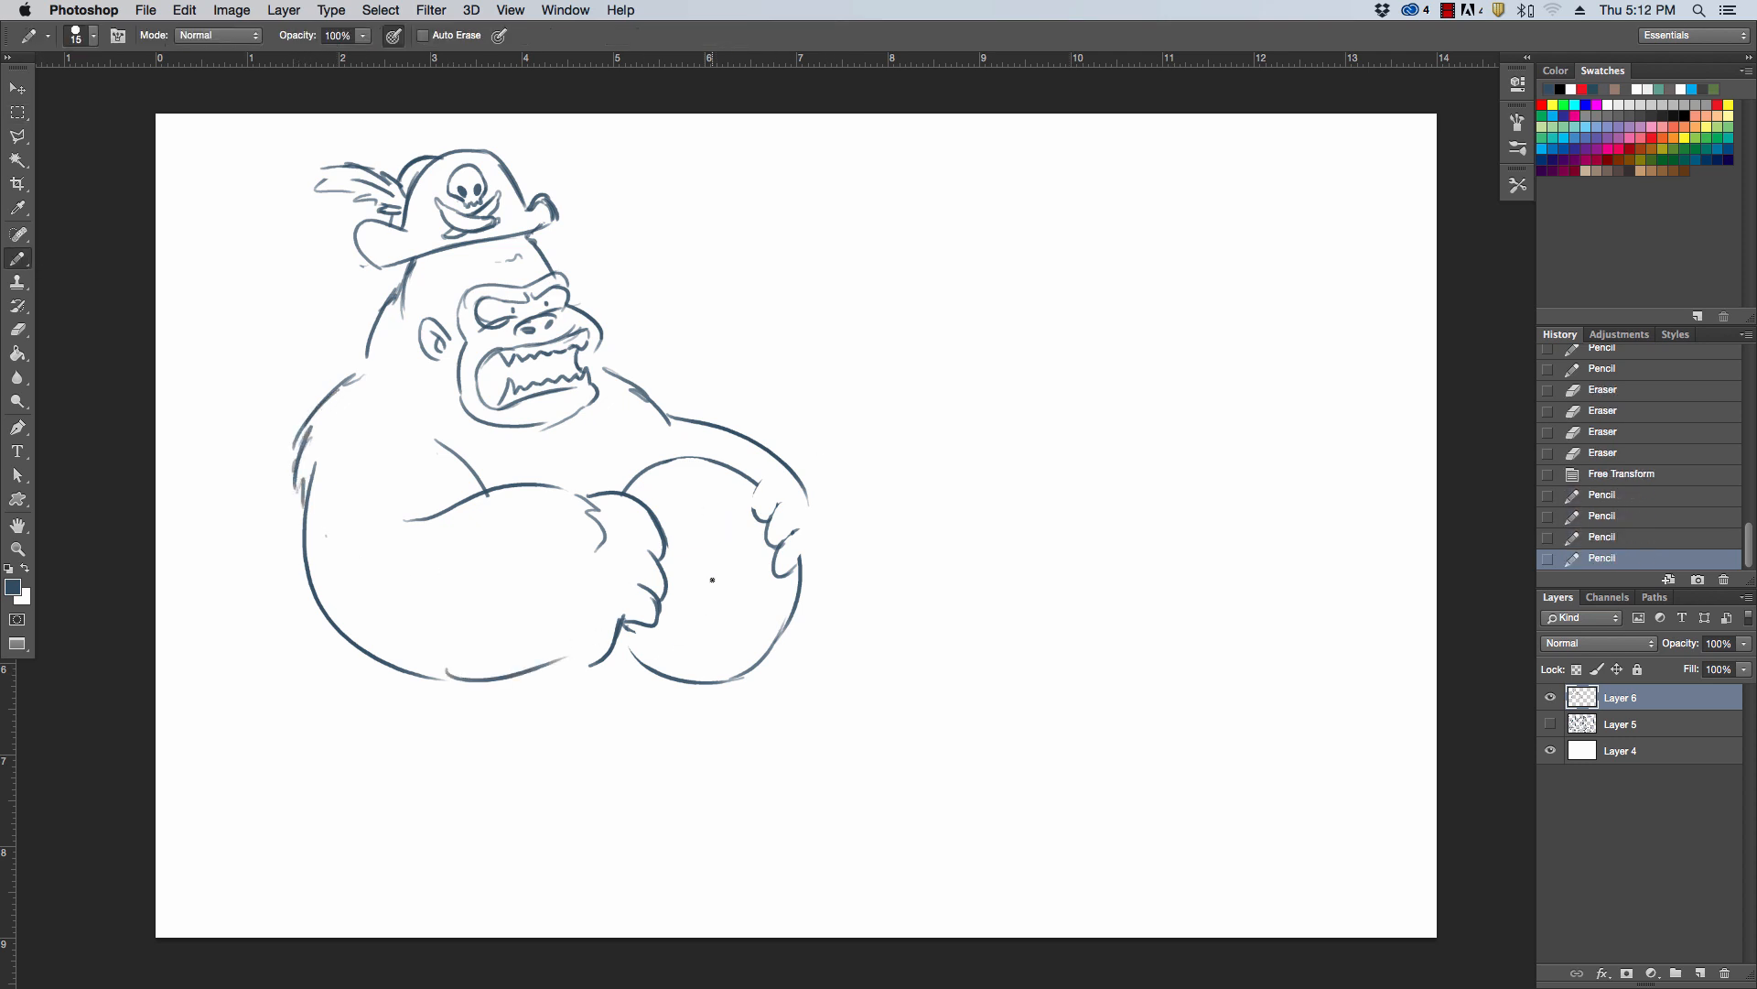
Add four handle pegs and an upper inner rim line to the ship's wheel, erasing the rim line under each peg
mouse_move(659, 462)
left_mouse_down()
mouse_move(632, 476)
mouse_move(756, 463)
mouse_move(757, 479)
left_mouse_up()
left_click_drag(648, 502, 706, 482)
key("e")
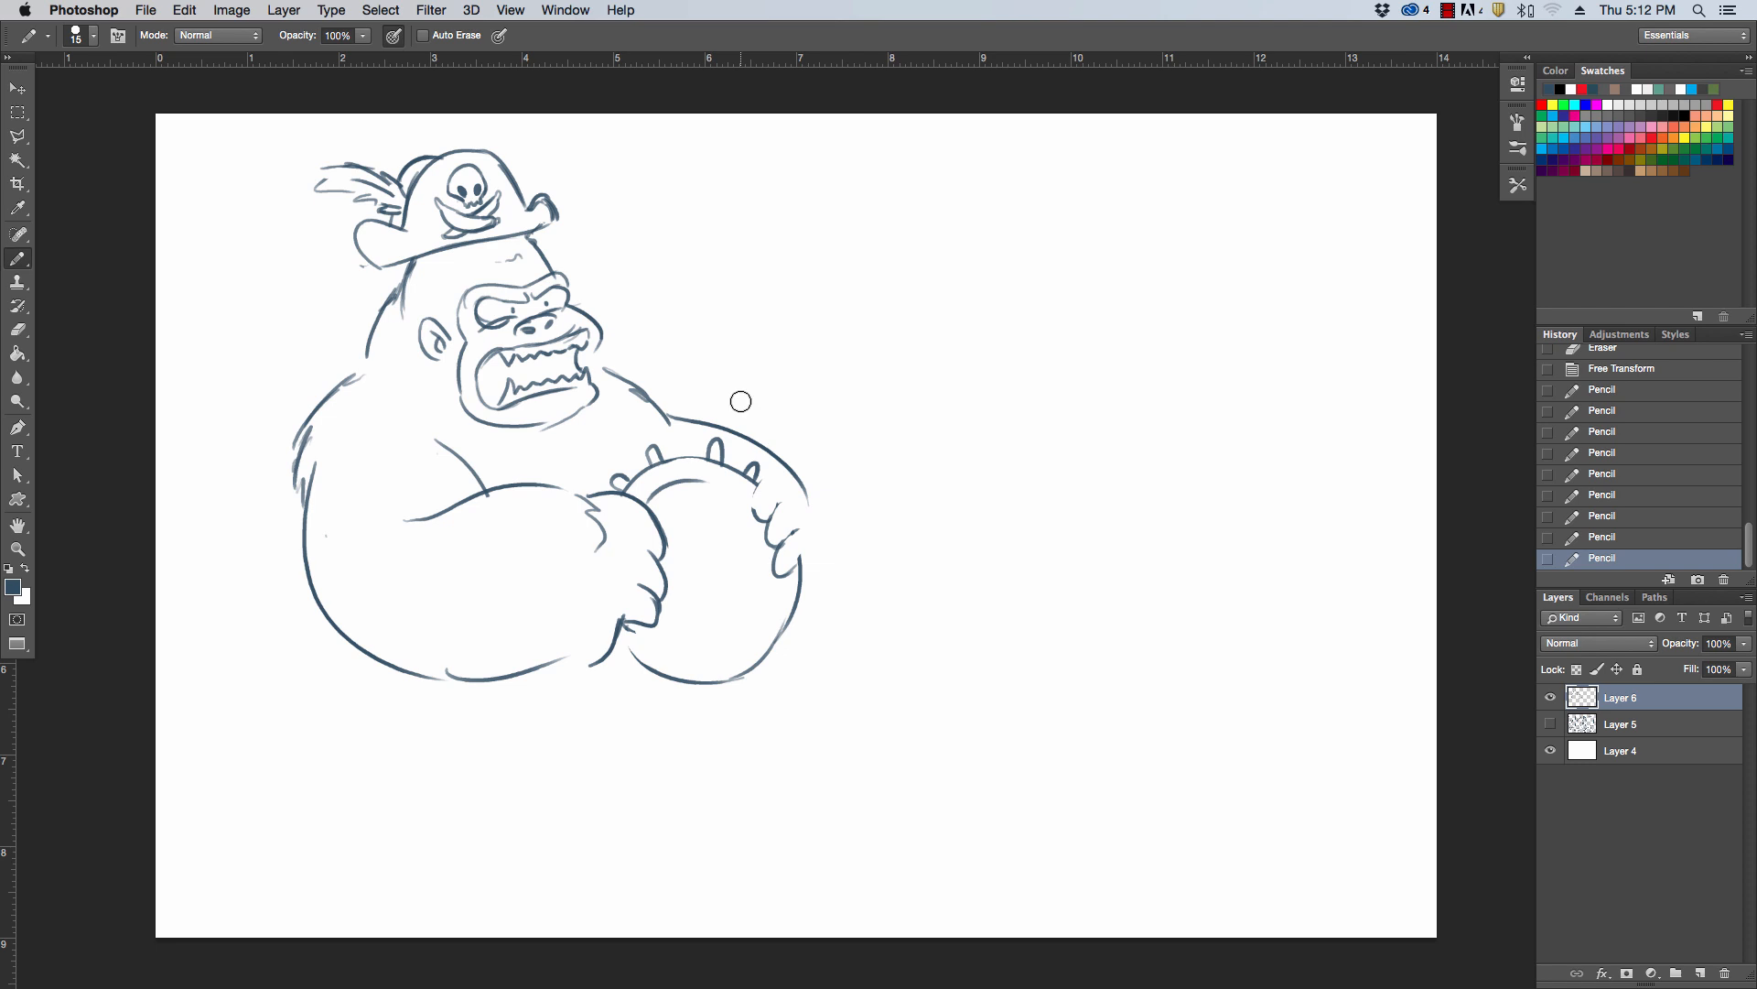
left_click(661, 470)
left_click(625, 485)
left_click(713, 462)
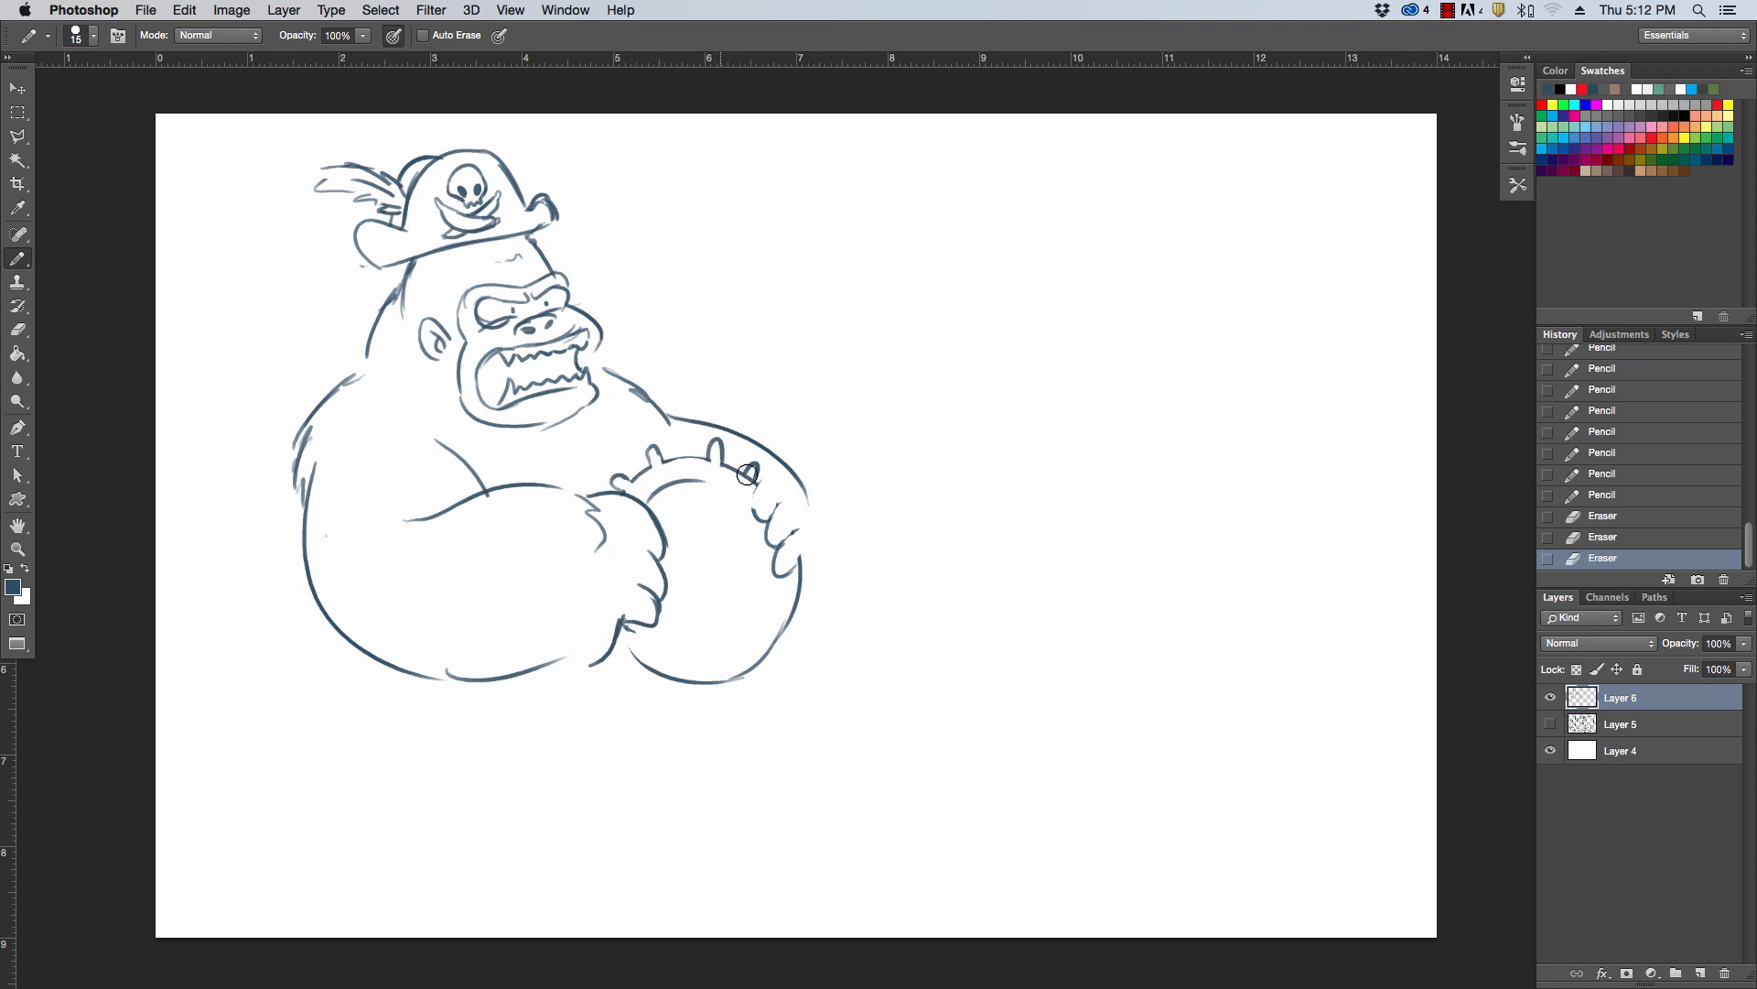
left_click(750, 475)
Draw the ship's wheel hub with a small center circle and add paired spokes toward the upper rim and near hand
mouse_move(713, 549)
left_mouse_down()
mouse_move(706, 587)
mouse_move(734, 560)
left_mouse_up()
left_click_drag(732, 555, 728, 576)
mouse_move(664, 488)
left_mouse_down()
mouse_move(700, 553)
mouse_move(723, 552)
left_mouse_up()
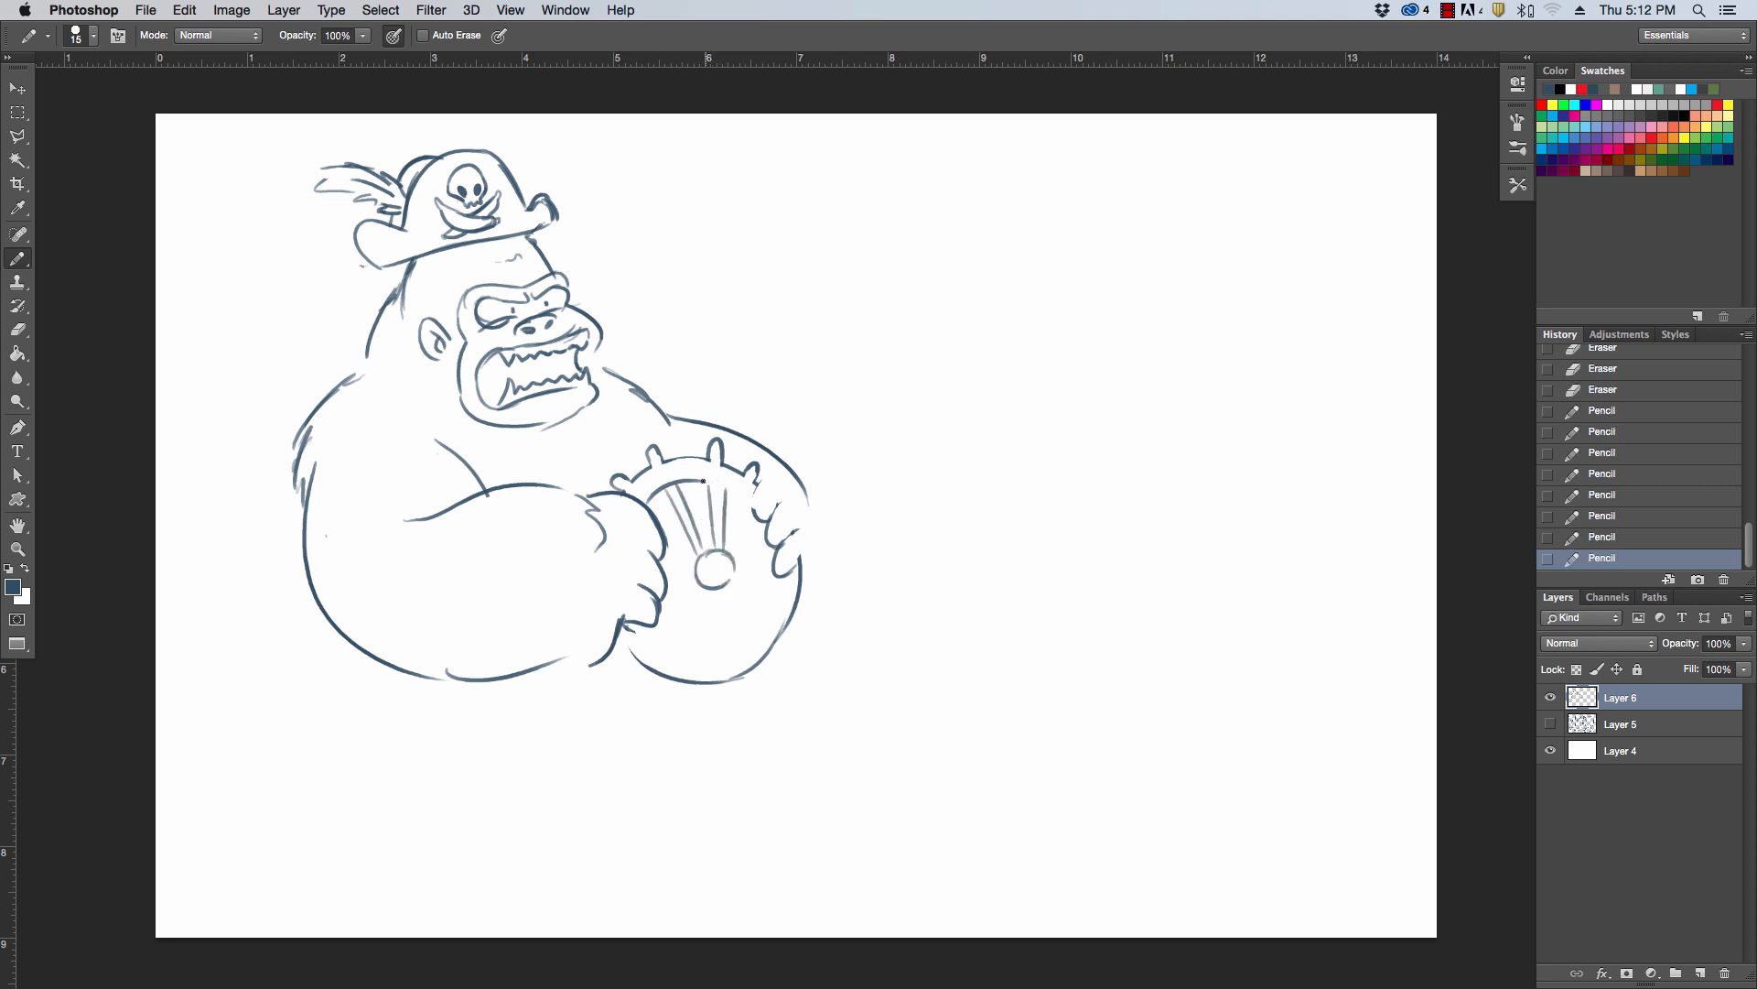
mouse_move(703, 481)
left_mouse_down()
mouse_move(735, 487)
mouse_move(726, 459)
mouse_move(699, 475)
left_mouse_up()
mouse_move(662, 557)
left_mouse_down()
mouse_move(715, 568)
mouse_move(697, 582)
left_mouse_up()
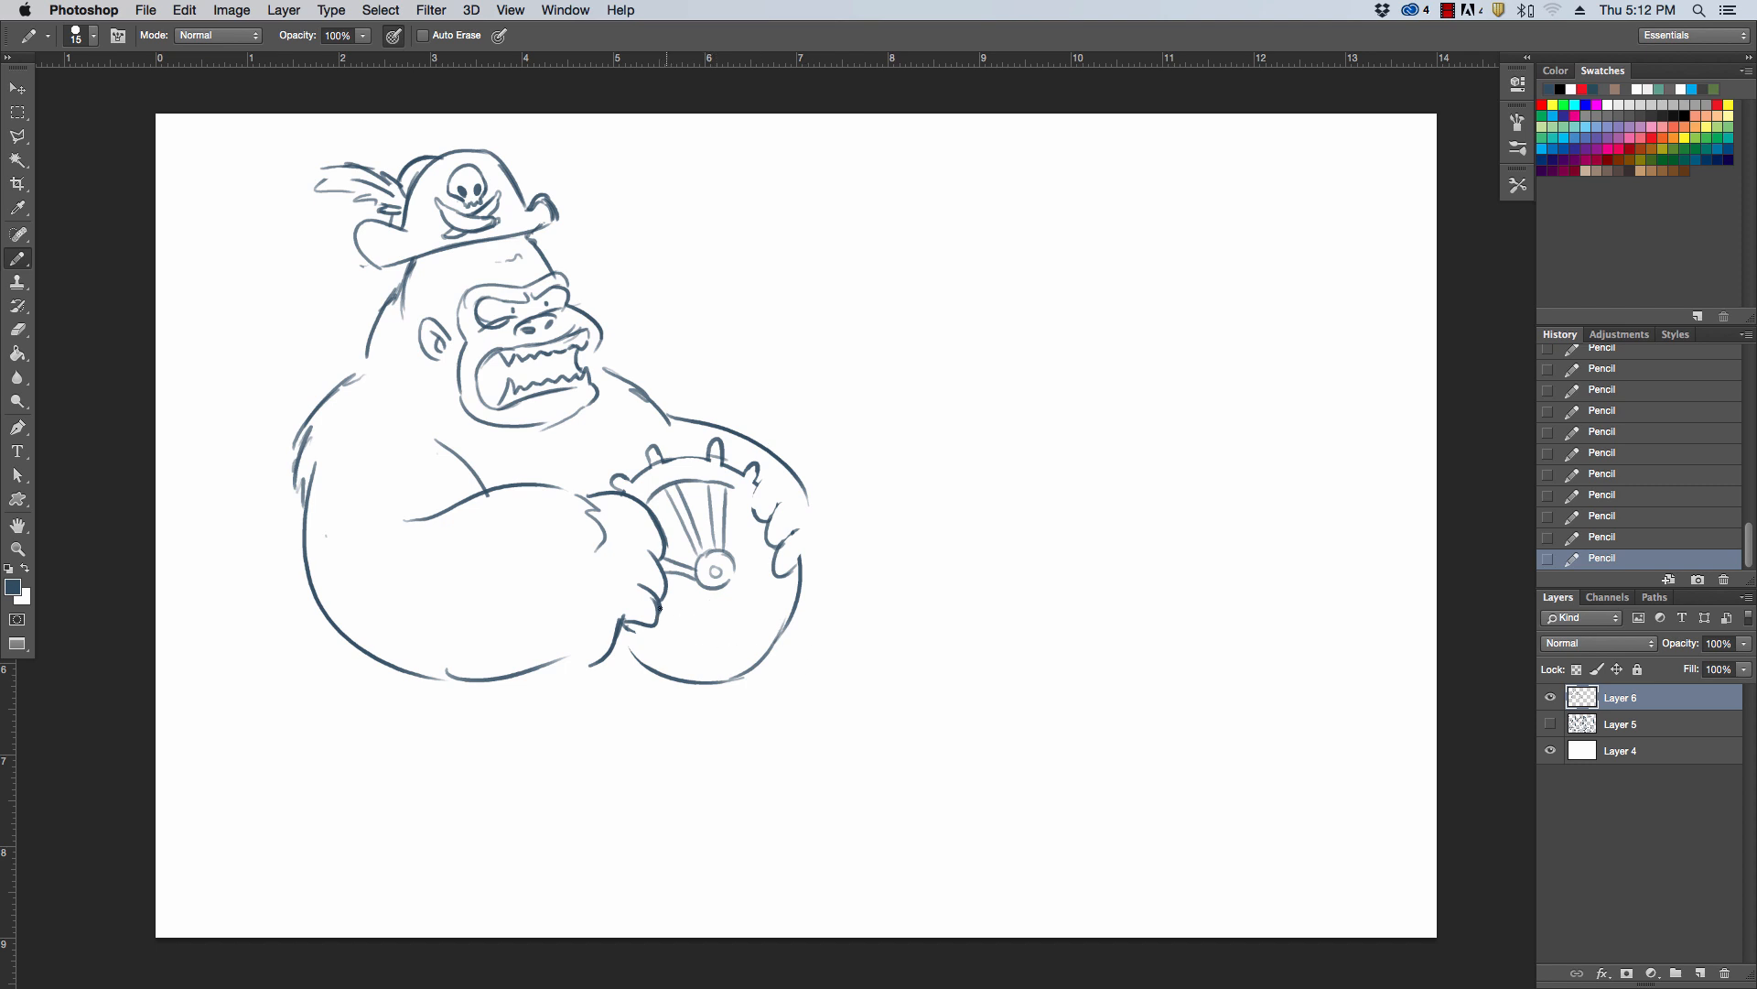
mouse_move(659, 612)
left_mouse_down()
mouse_move(711, 583)
mouse_move(699, 601)
left_mouse_up()
Round out the far hand's fingers and wrist, and draw the wheel's lower inner rim, undoing unsatisfactory strokes
mouse_move(767, 476)
left_mouse_down()
mouse_move(752, 520)
mouse_move(792, 475)
mouse_move(829, 545)
mouse_move(806, 573)
mouse_move(769, 538)
mouse_move(807, 529)
mouse_move(798, 560)
left_mouse_up()
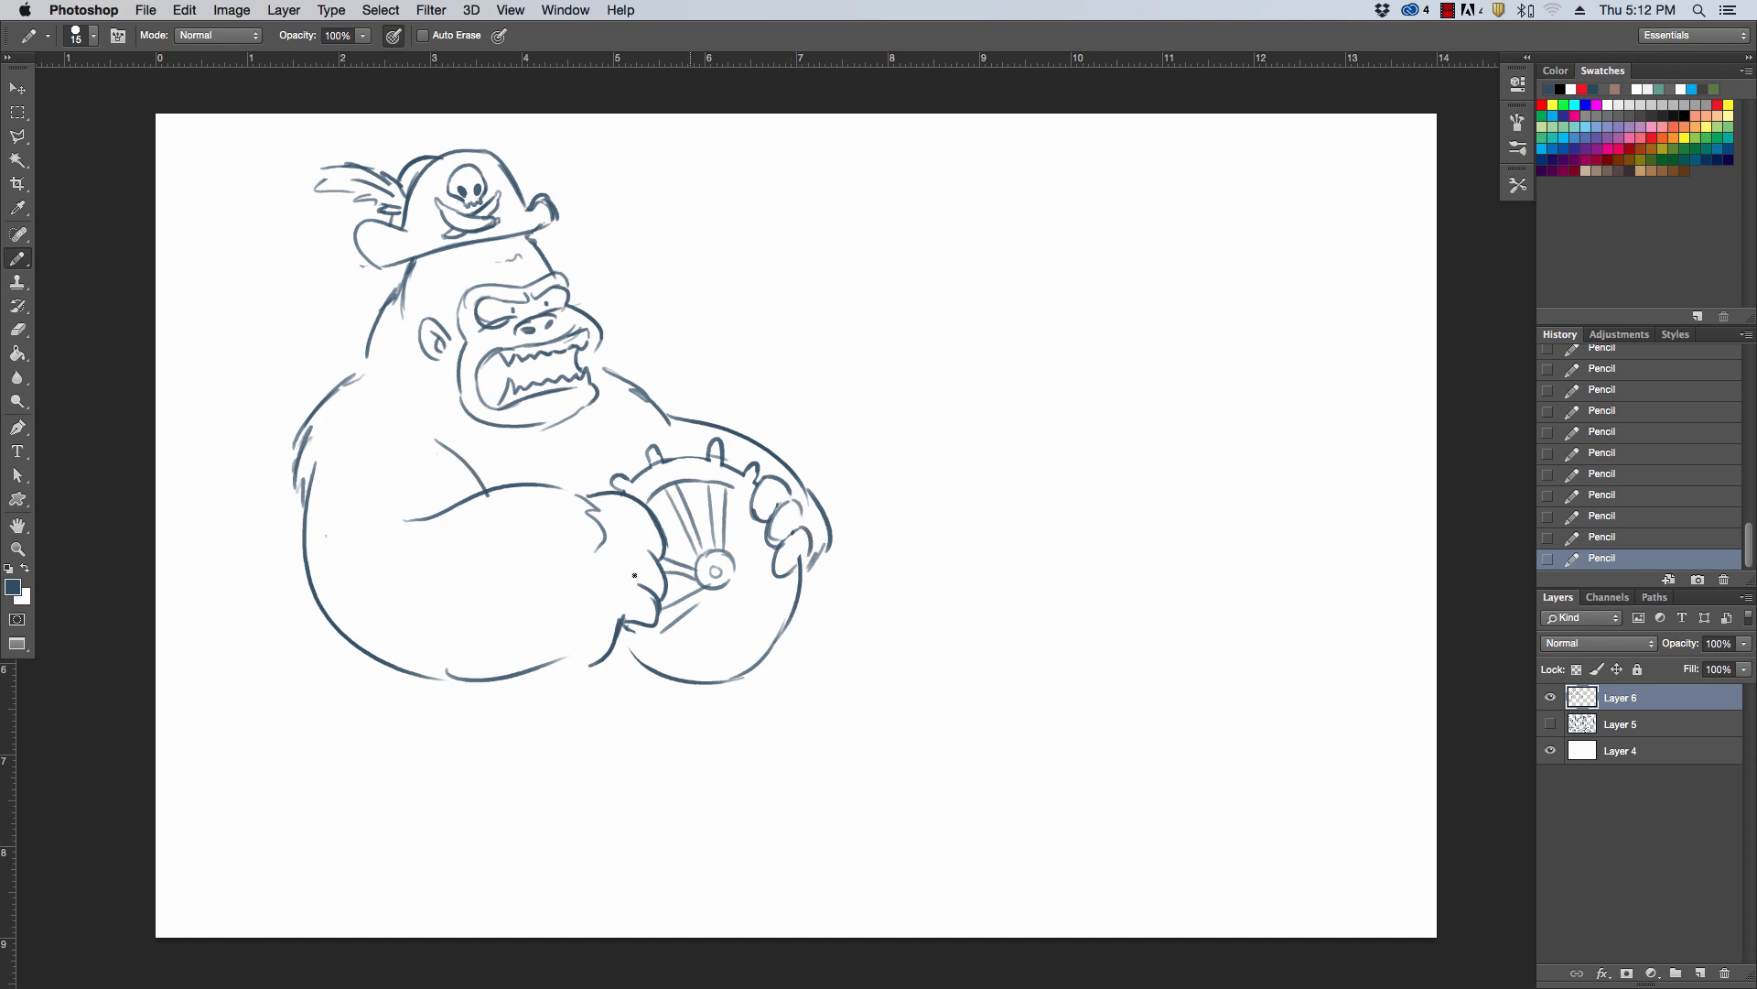
left_click_drag(639, 625, 685, 669)
key("super+z")
left_click_drag(787, 628, 638, 625)
key("super+z")
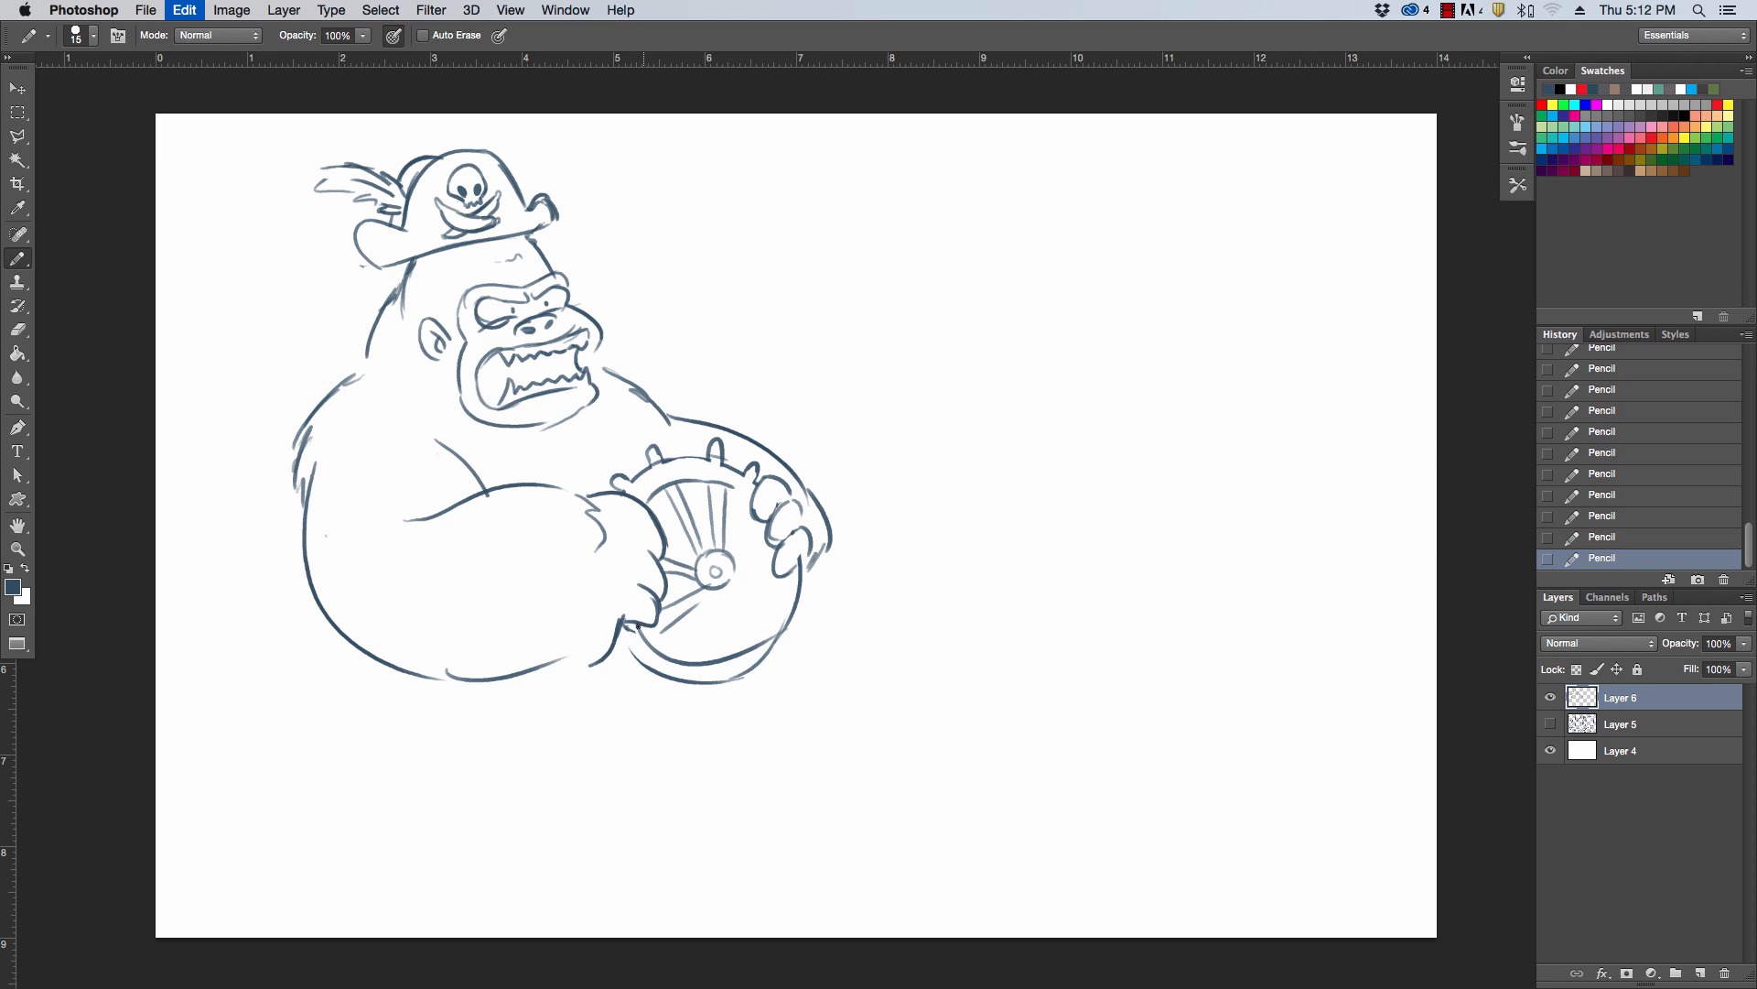
mouse_move(721, 667)
left_mouse_down()
mouse_move(772, 618)
mouse_move(734, 650)
mouse_move(786, 536)
left_mouse_up()
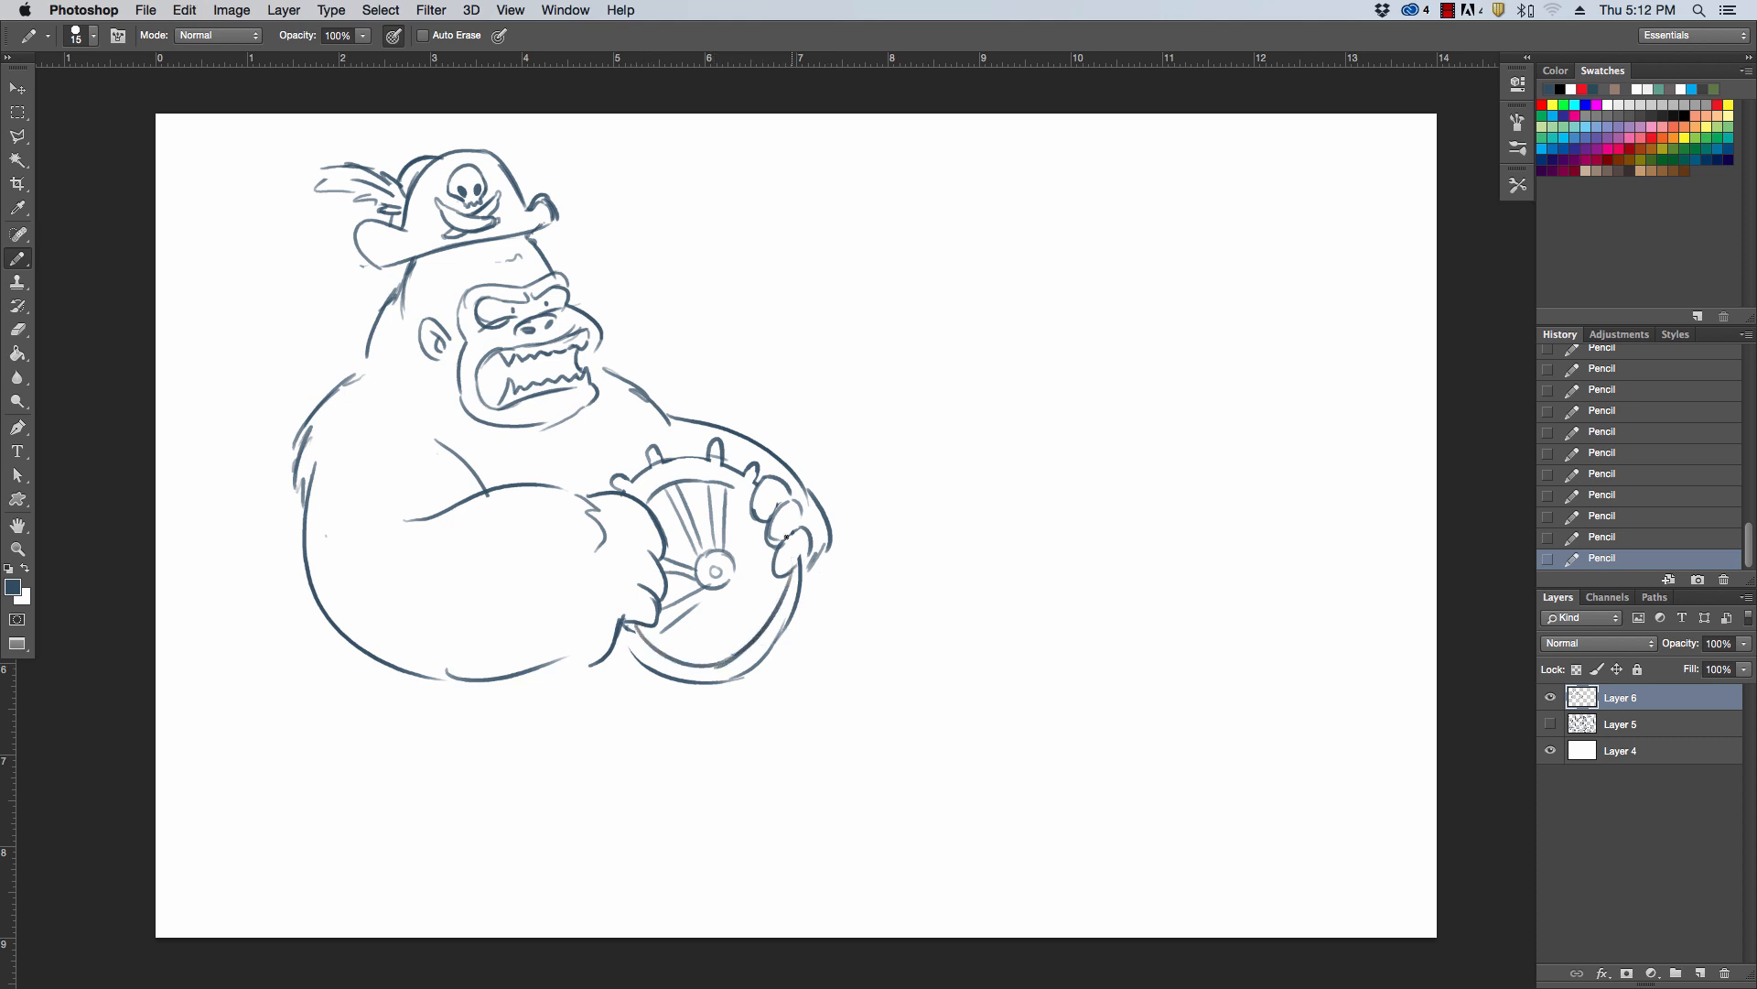
Erase stray lines inside the ship's wheel and draw the remaining paired spokes from the hub to the rim with the Pencil tool
key("e")
left_click_drag(633, 629, 707, 586)
key("b")
mouse_move(696, 660)
left_mouse_down()
mouse_move(713, 588)
mouse_move(716, 661)
left_mouse_up()
mouse_move(728, 589)
left_mouse_down()
mouse_move(769, 609)
mouse_move(735, 565)
mouse_move(767, 560)
mouse_move(730, 570)
mouse_move(769, 548)
mouse_move(724, 554)
mouse_move(755, 518)
mouse_move(730, 557)
mouse_move(755, 517)
mouse_move(754, 473)
left_mouse_up()
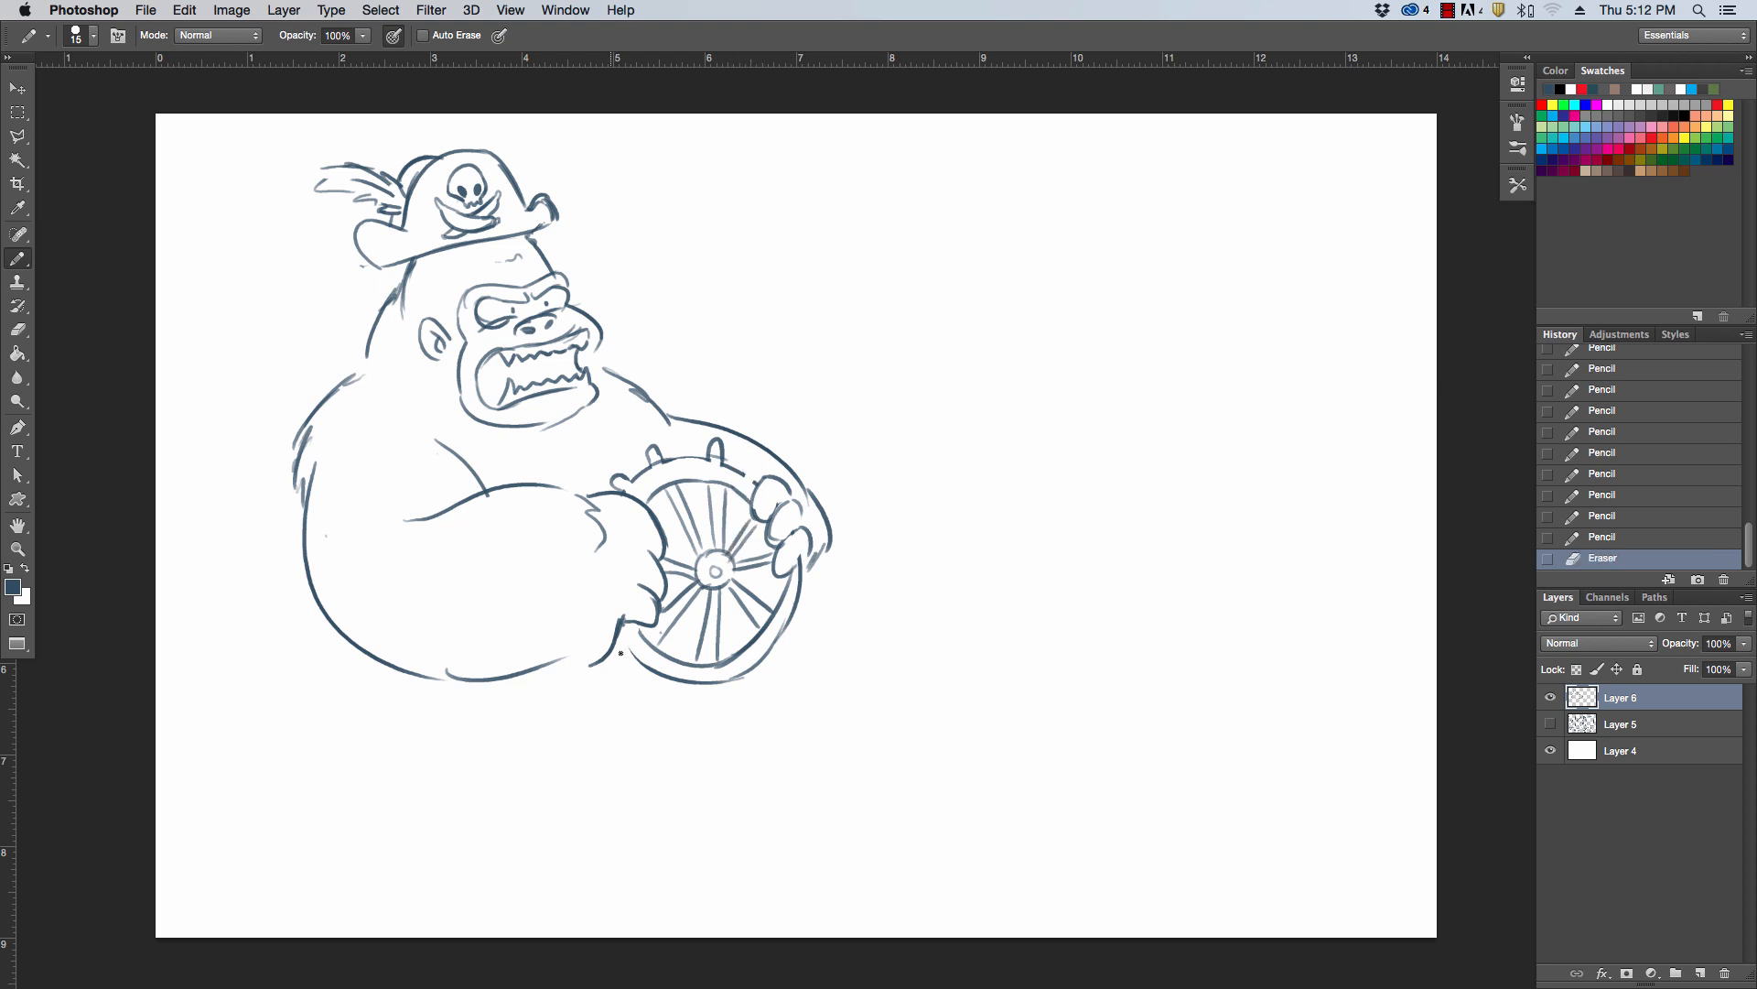
Add handle pegs along the wheel's lower rim and touch up the lines around both hands, undoing an unwanted stroke
mouse_move(627, 652)
left_mouse_down()
mouse_move(624, 665)
mouse_move(714, 689)
left_mouse_up()
left_click_drag(778, 636, 787, 644)
left_click_drag(784, 628, 793, 635)
left_click_drag(805, 560, 807, 557)
key("super+z")
left_click_drag(806, 557, 805, 525)
left_click_drag(632, 530, 664, 557)
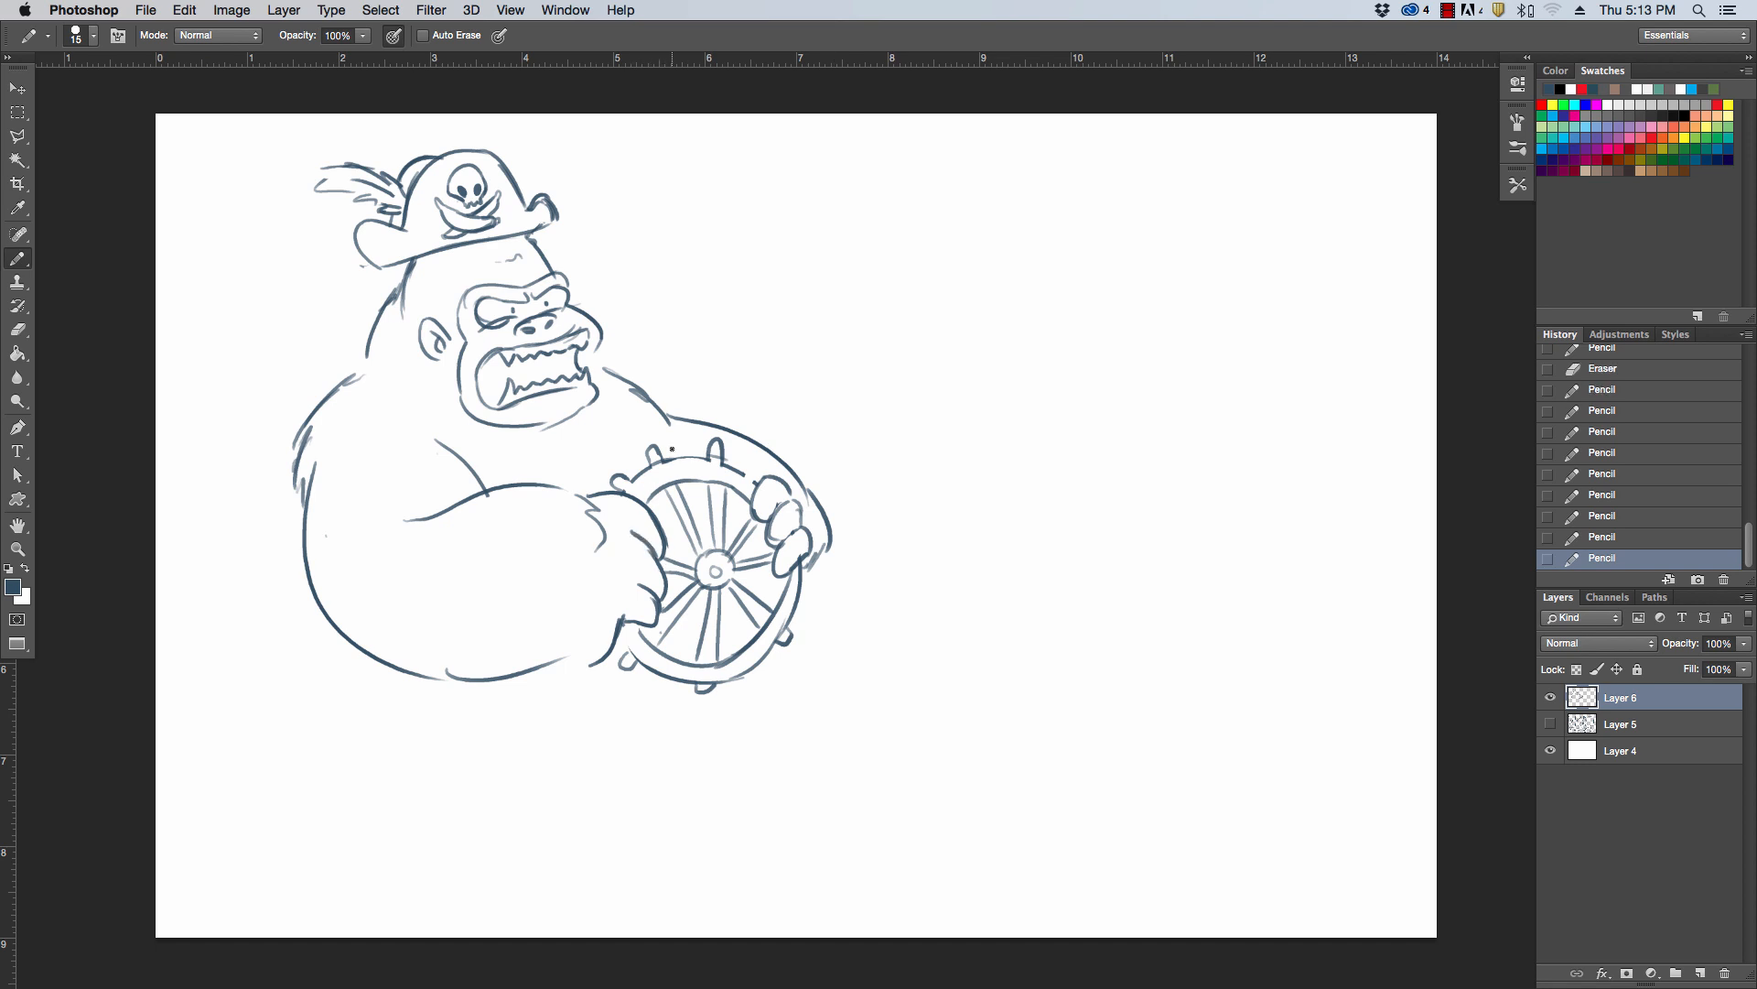
Firm up the near forearm's underside, erase the old inner-elbow lines, and redraw the upper arm with pectoral contours
left_click_drag(477, 681, 612, 628)
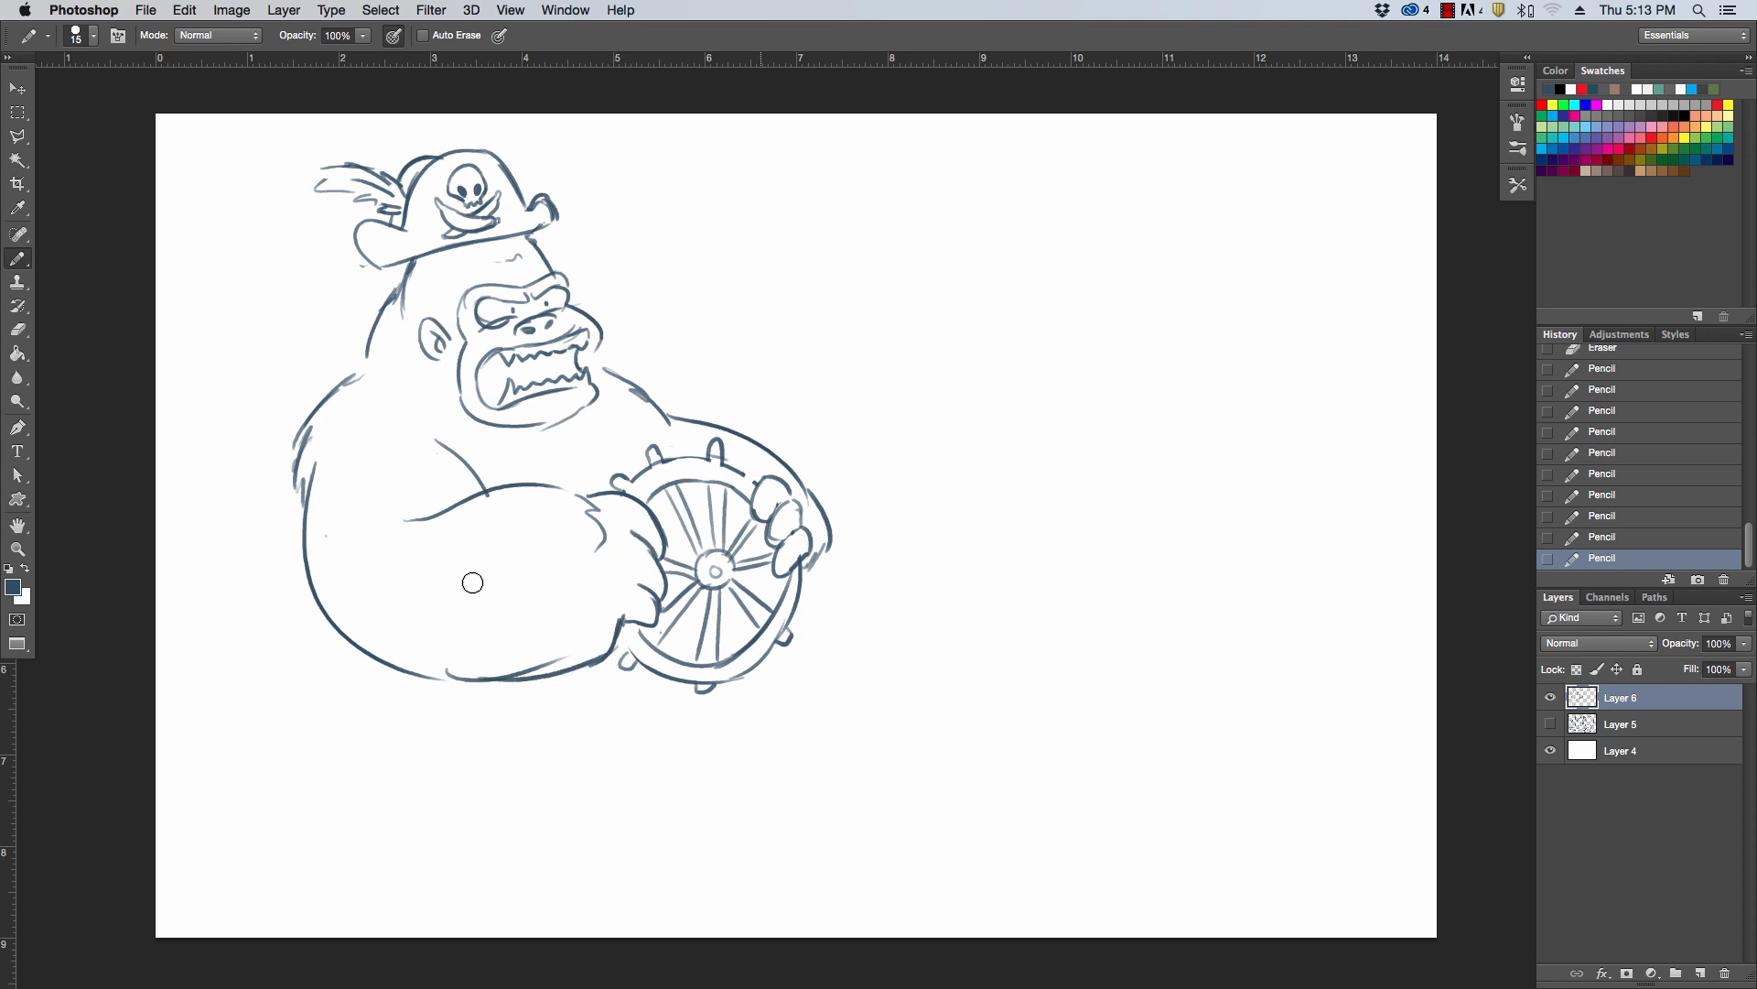
mouse_move(414, 518)
left_mouse_down()
mouse_move(462, 494)
mouse_move(473, 512)
left_mouse_up()
left_click(473, 512)
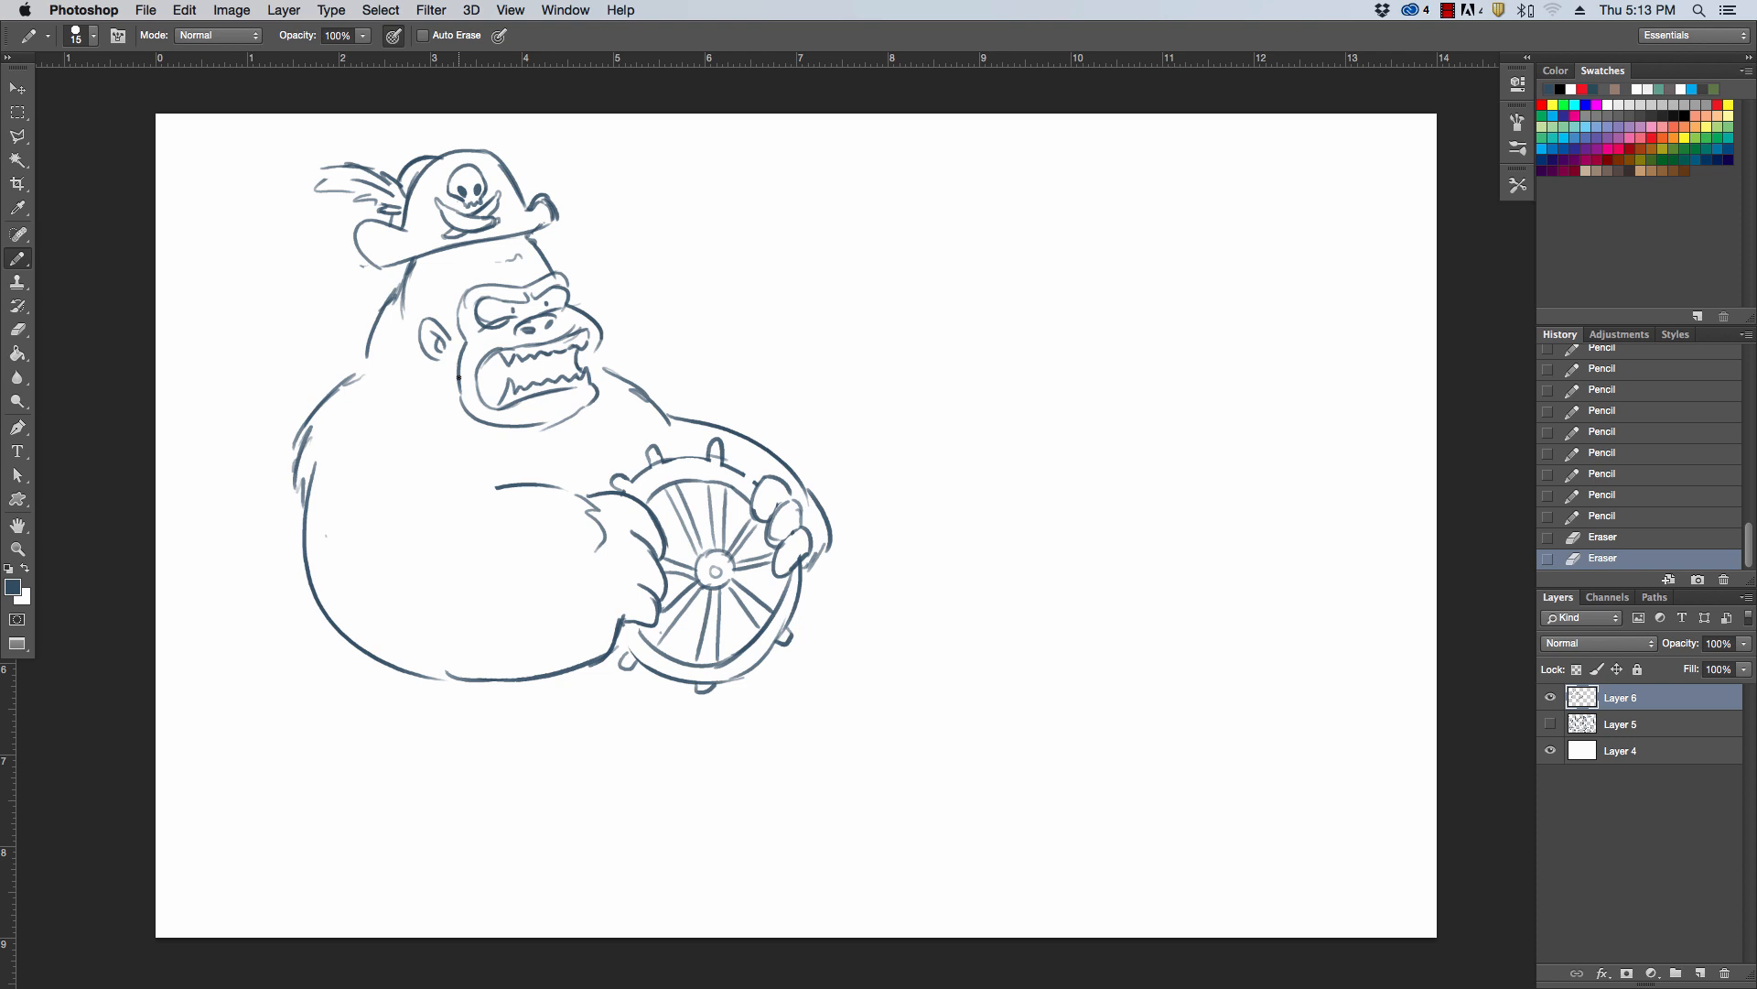
mouse_move(436, 418)
left_mouse_down()
mouse_move(432, 403)
mouse_move(497, 489)
left_mouse_up()
left_click_drag(608, 400, 647, 460)
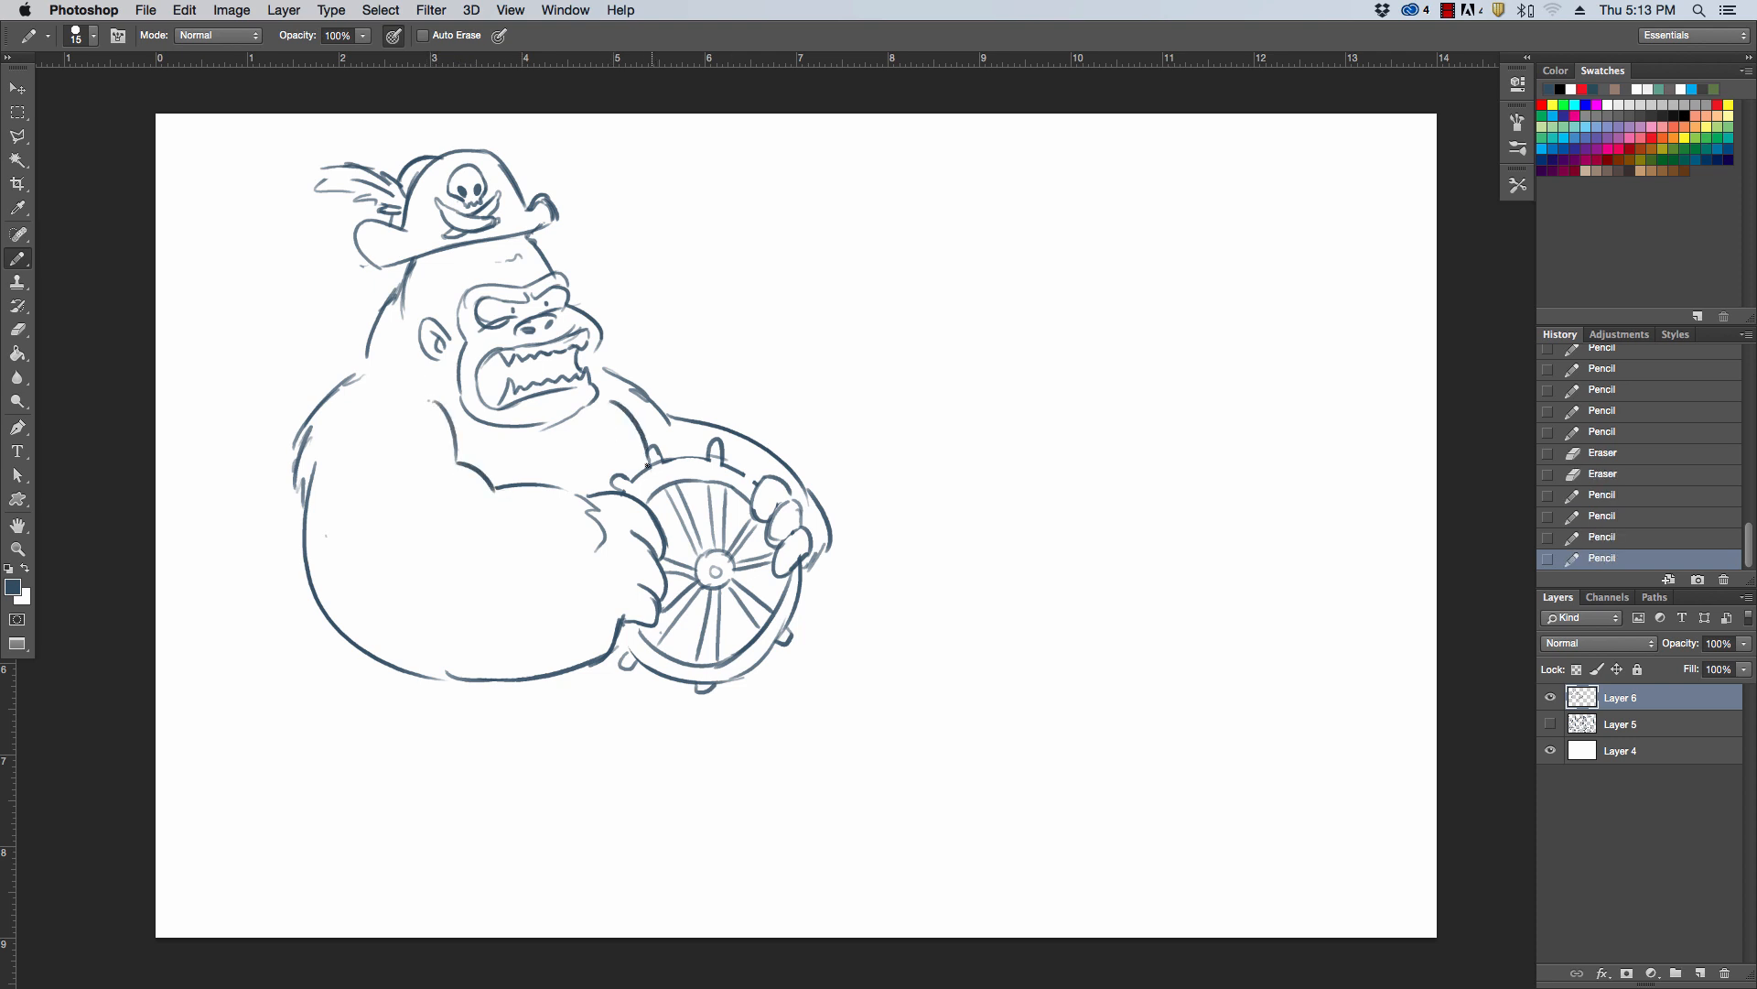
mouse_move(499, 443)
left_mouse_down()
mouse_move(571, 462)
mouse_move(610, 416)
left_mouse_up()
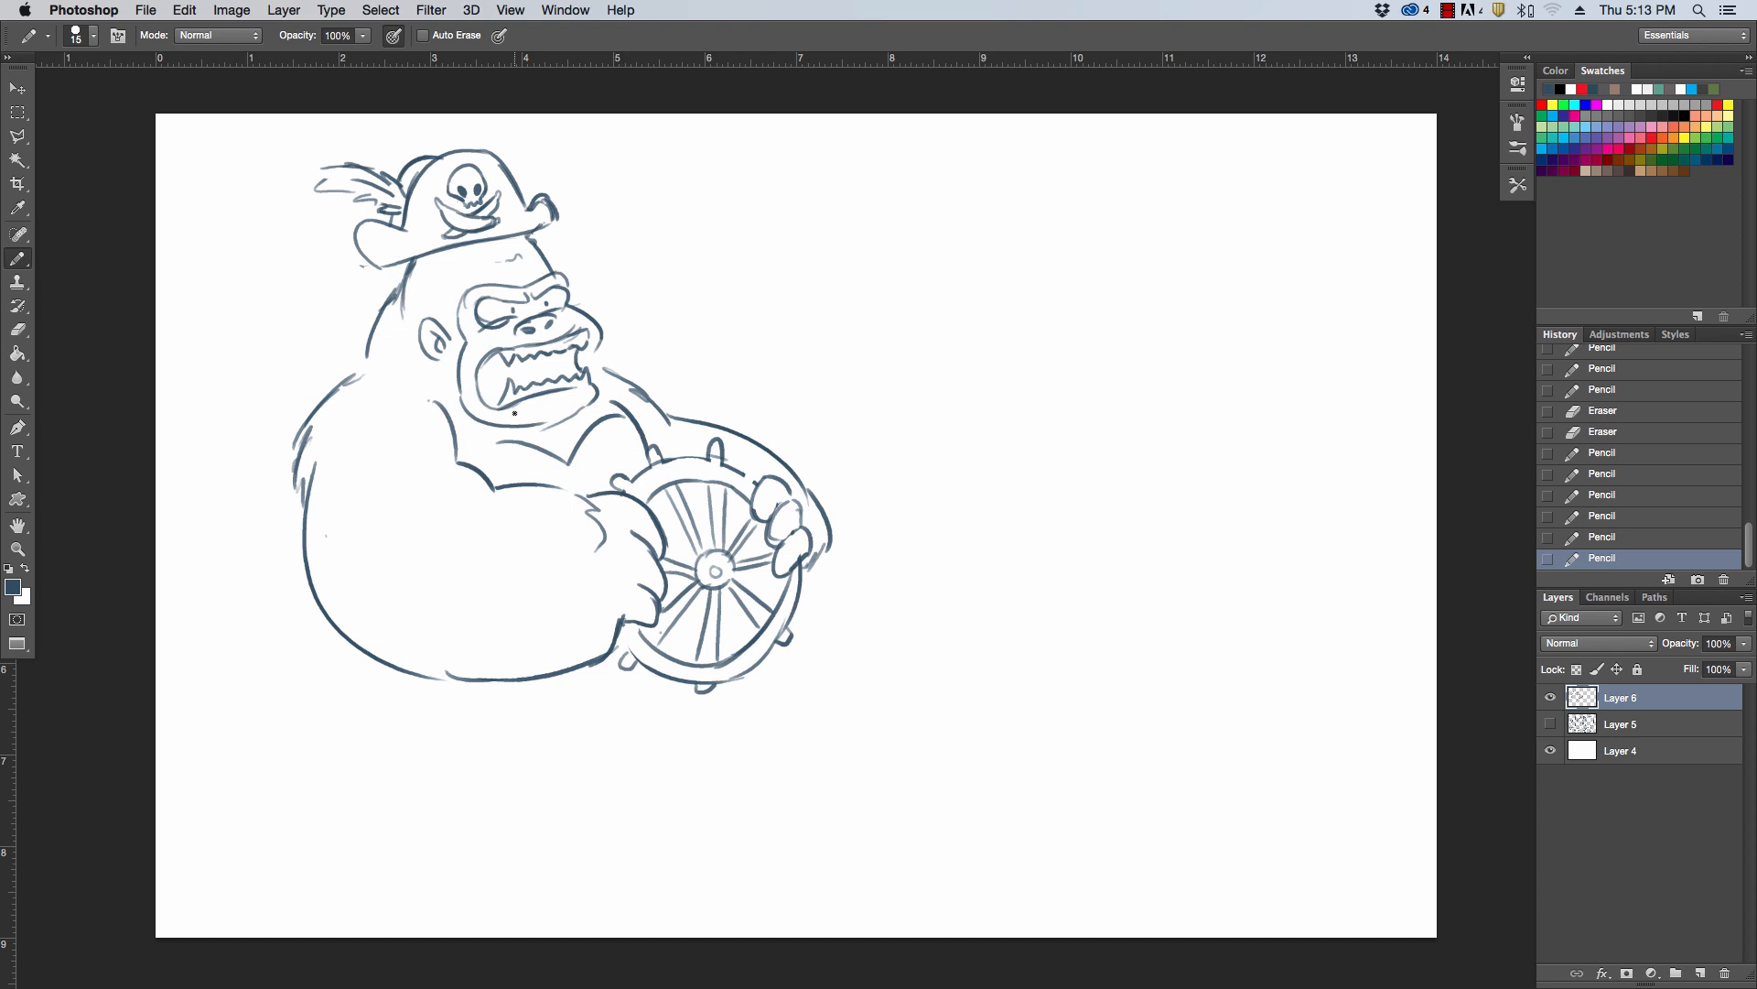
Darken the hat brim's curled tip and add inner teeth and chin fur to the gorilla's snarling mouth
left_click_drag(549, 221, 533, 234)
mouse_move(519, 387)
left_mouse_down()
mouse_move(524, 360)
mouse_move(563, 377)
left_mouse_up()
left_click_drag(481, 411, 507, 403)
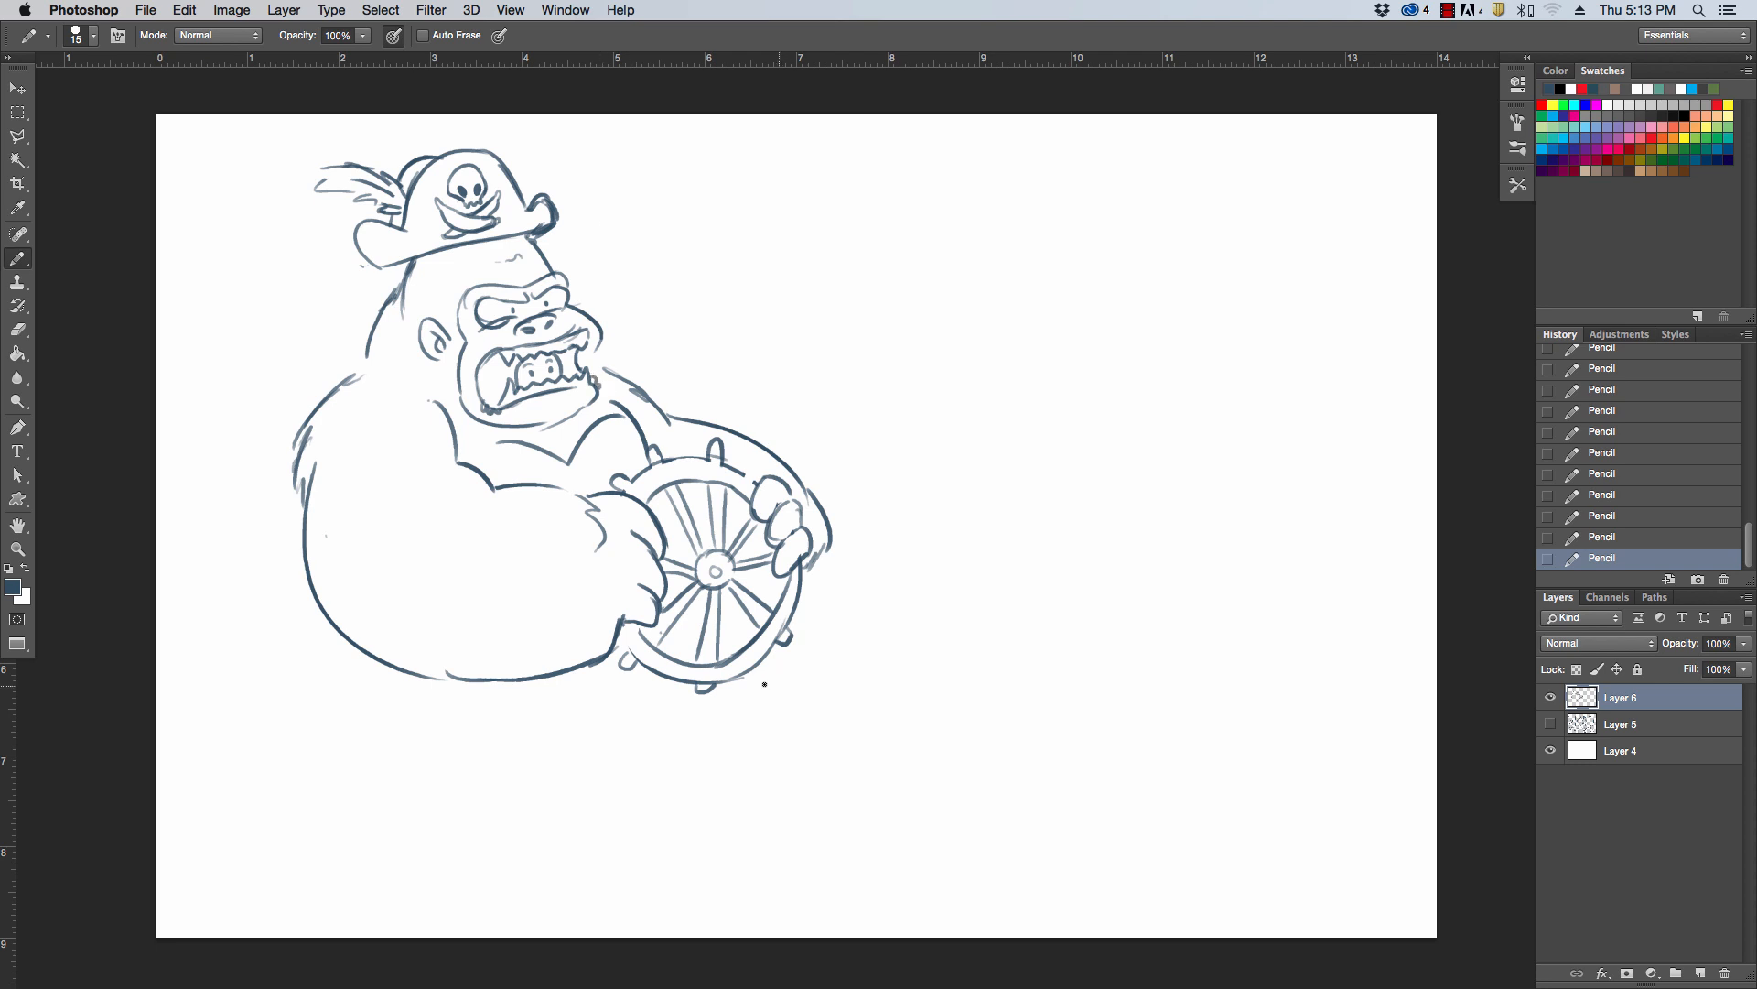
Draw the gorilla's lower back line below the near arm, undoing the first attempt
left_click_drag(330, 621, 391, 744)
key("super+z")
left_click_drag(327, 616, 383, 700)
Sketch the boat's stepped deck edge and its curved, capped bow post, undoing the first deck line
left_click_drag(269, 735, 649, 708)
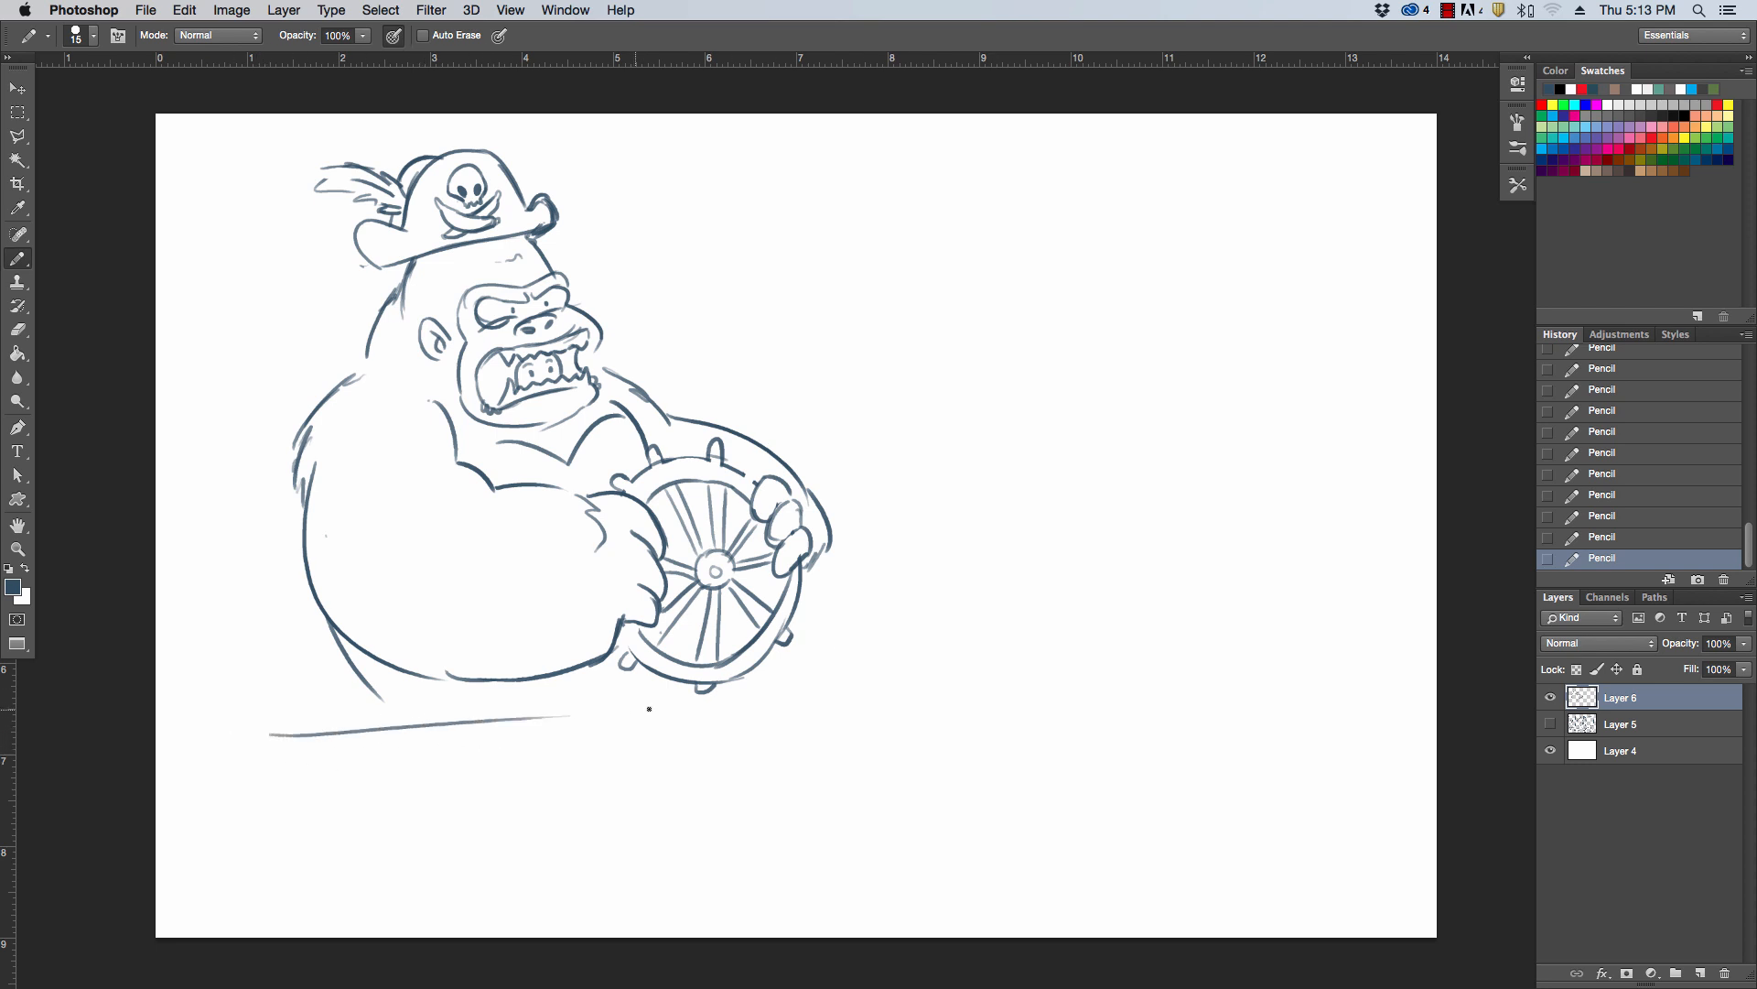
key("super+z")
mouse_move(282, 764)
left_mouse_down()
mouse_move(599, 741)
mouse_move(632, 716)
mouse_move(988, 673)
mouse_move(884, 888)
left_mouse_up()
left_click_drag(1019, 655, 884, 849)
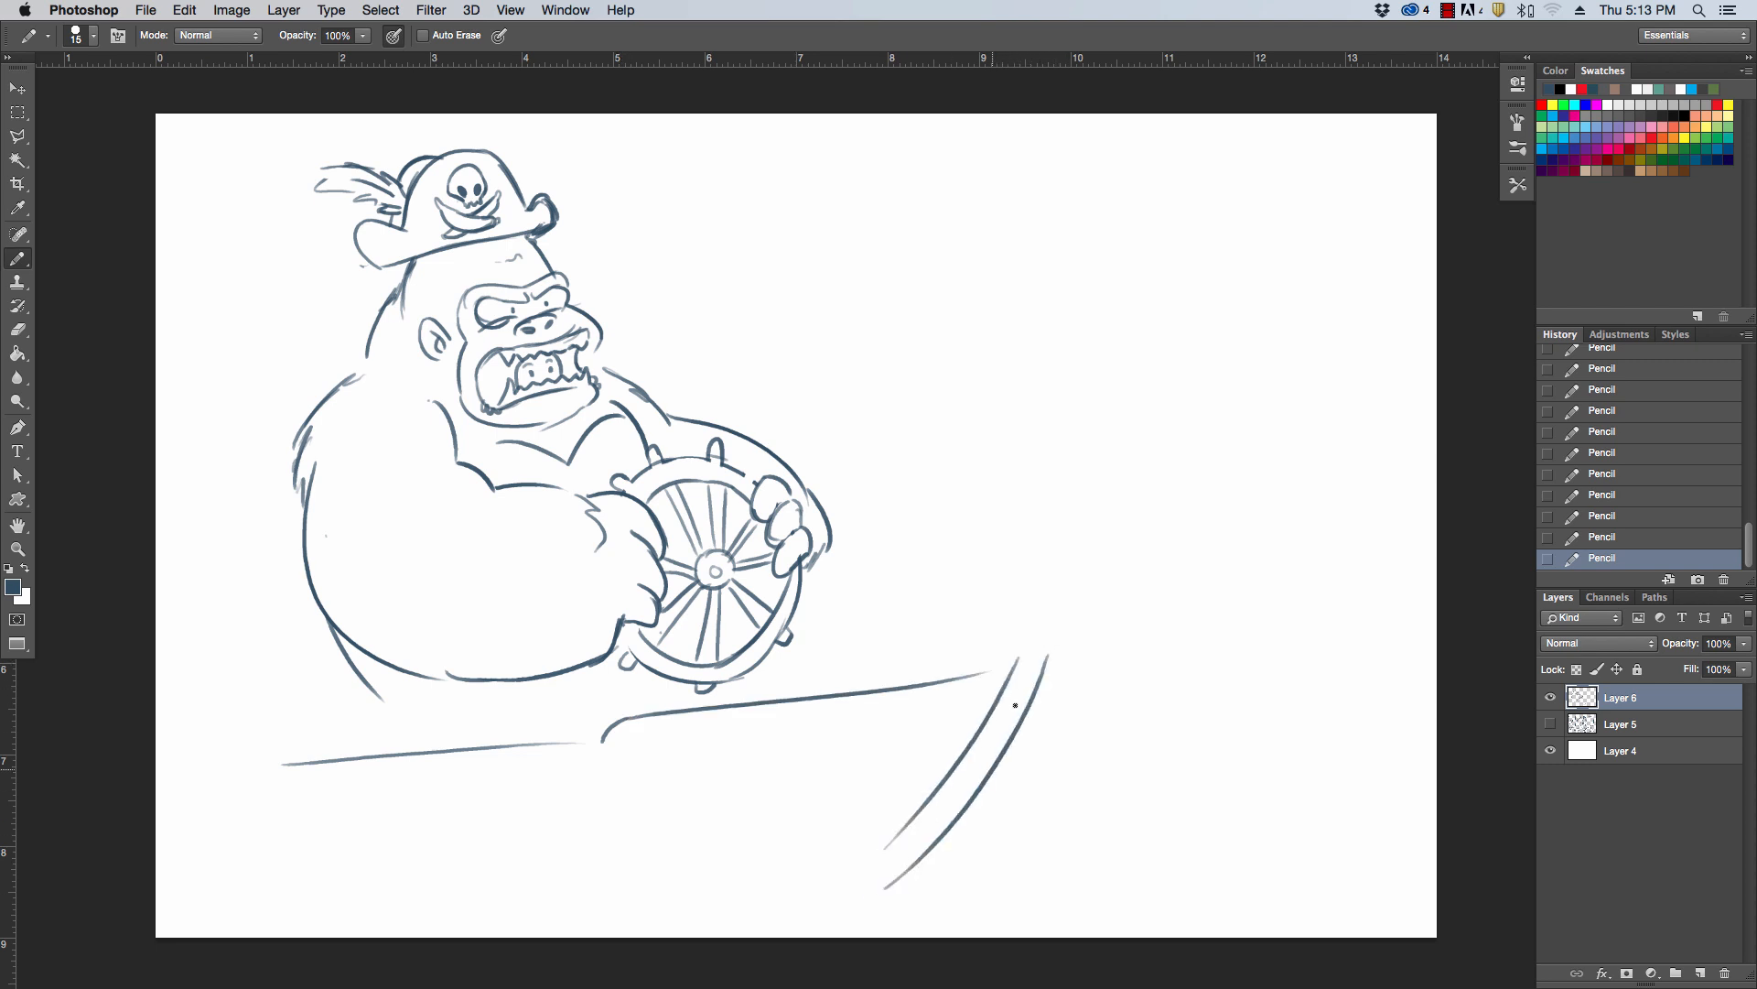
mouse_move(1004, 665)
left_mouse_down()
mouse_move(1044, 636)
mouse_move(1046, 681)
left_mouse_up()
Draw a rectangular sail and slanted mast behind the gorilla, erasing the sail edge where it crosses the mast
mouse_move(181, 368)
left_mouse_down()
mouse_move(235, 604)
mouse_move(358, 305)
mouse_move(320, 406)
left_mouse_up()
left_click_drag(285, 283, 332, 388)
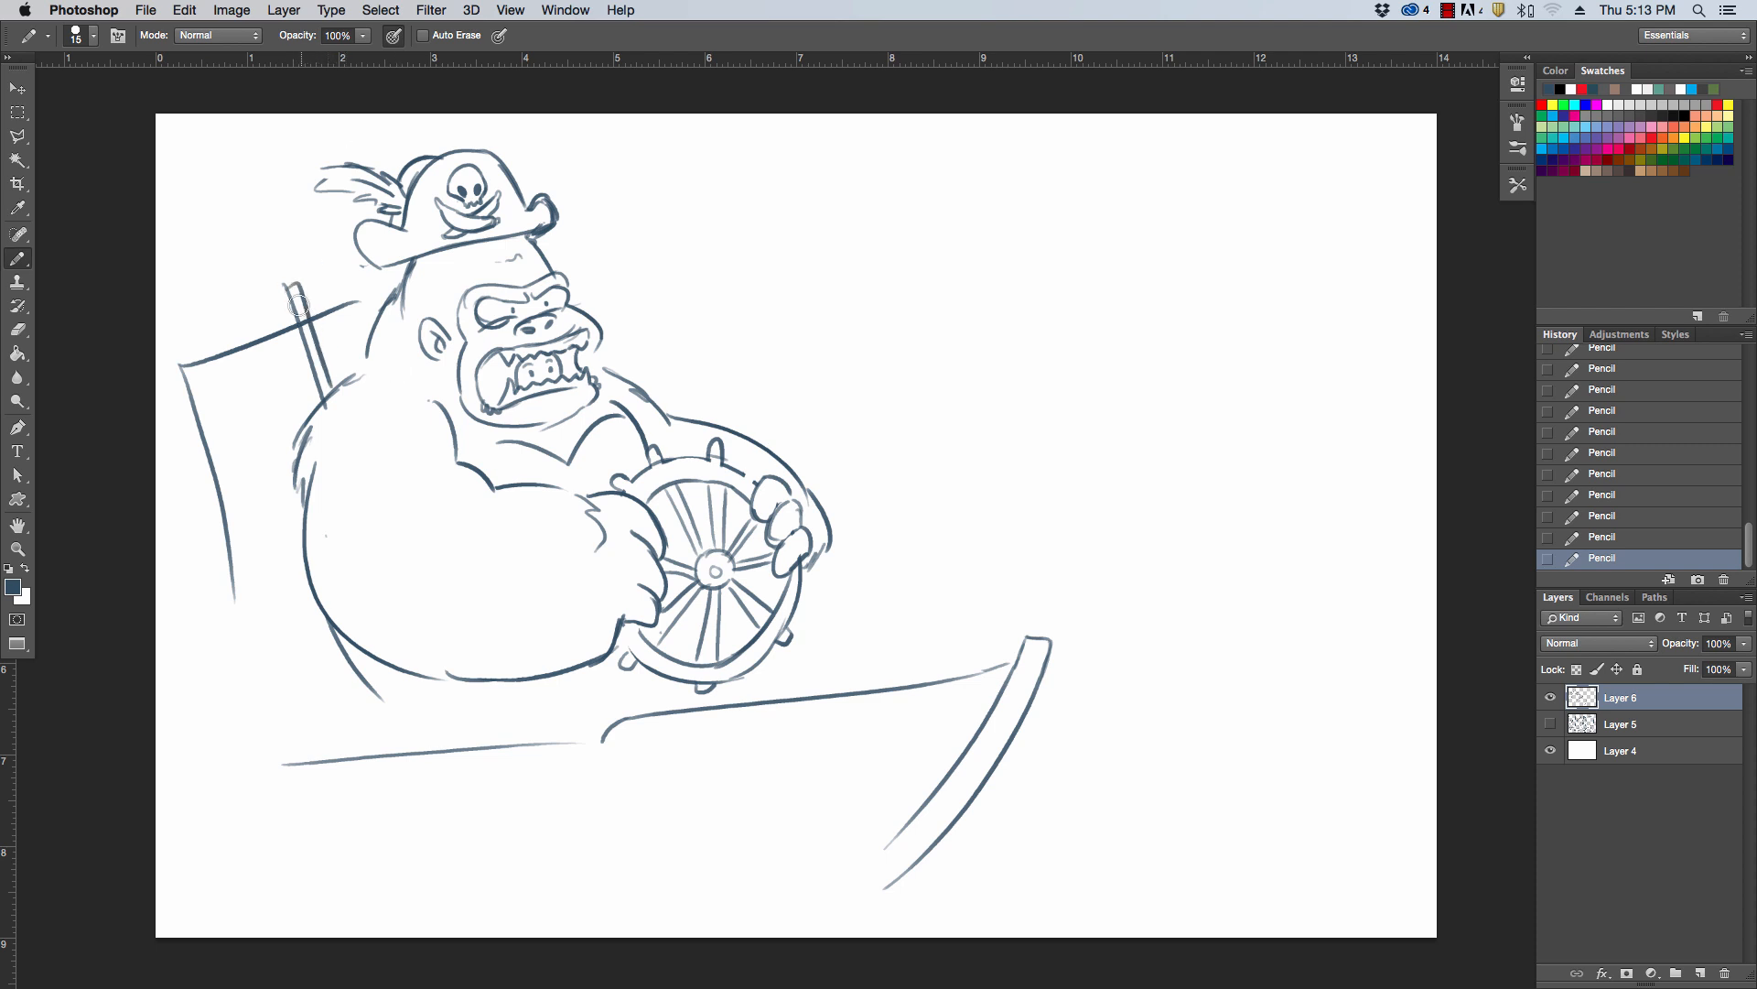
left_click_drag(300, 312, 313, 357)
left_click_drag(358, 304, 391, 286)
left_click_drag(229, 564, 316, 596)
left_click_drag(356, 675, 371, 758)
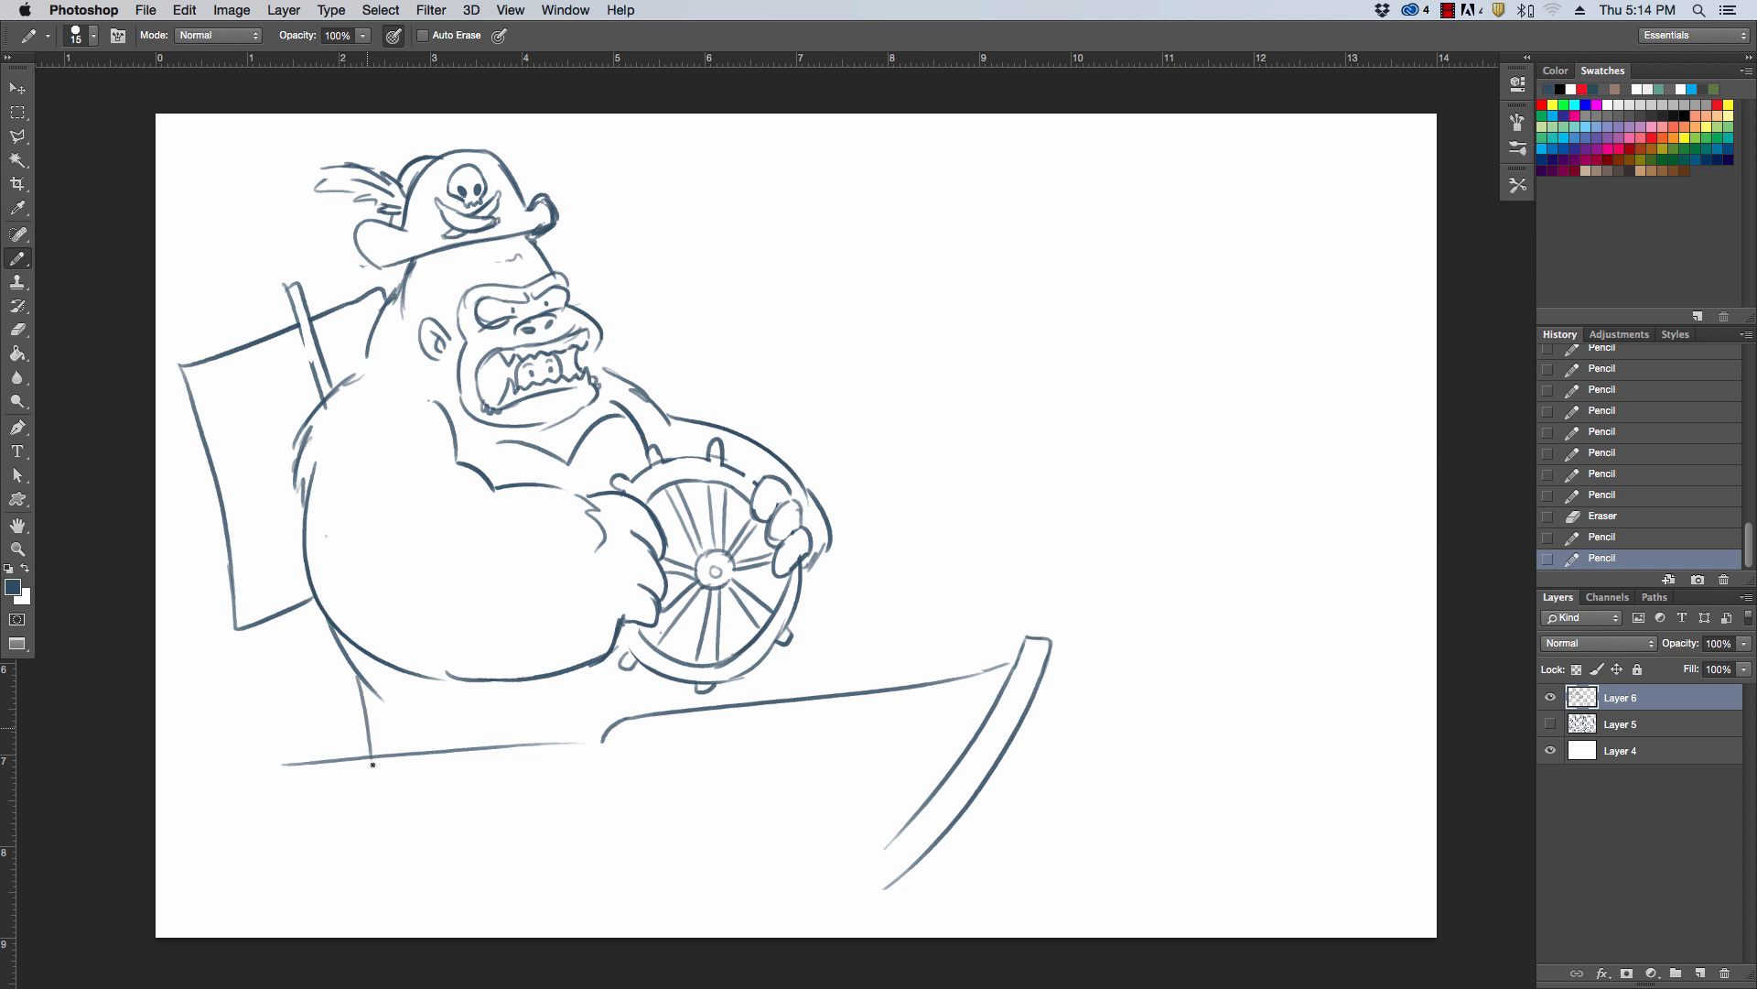
Add the lower mast and boom lines under the sail and draw a waving flag at the mast top, erasing and reshaping it
left_click_drag(249, 647, 258, 734)
left_click_drag(251, 642, 327, 615)
mouse_move(296, 283)
left_mouse_down()
mouse_move(244, 271)
mouse_move(183, 312)
left_mouse_up()
left_click_drag(187, 313, 298, 307)
left_click_drag(309, 329, 284, 258)
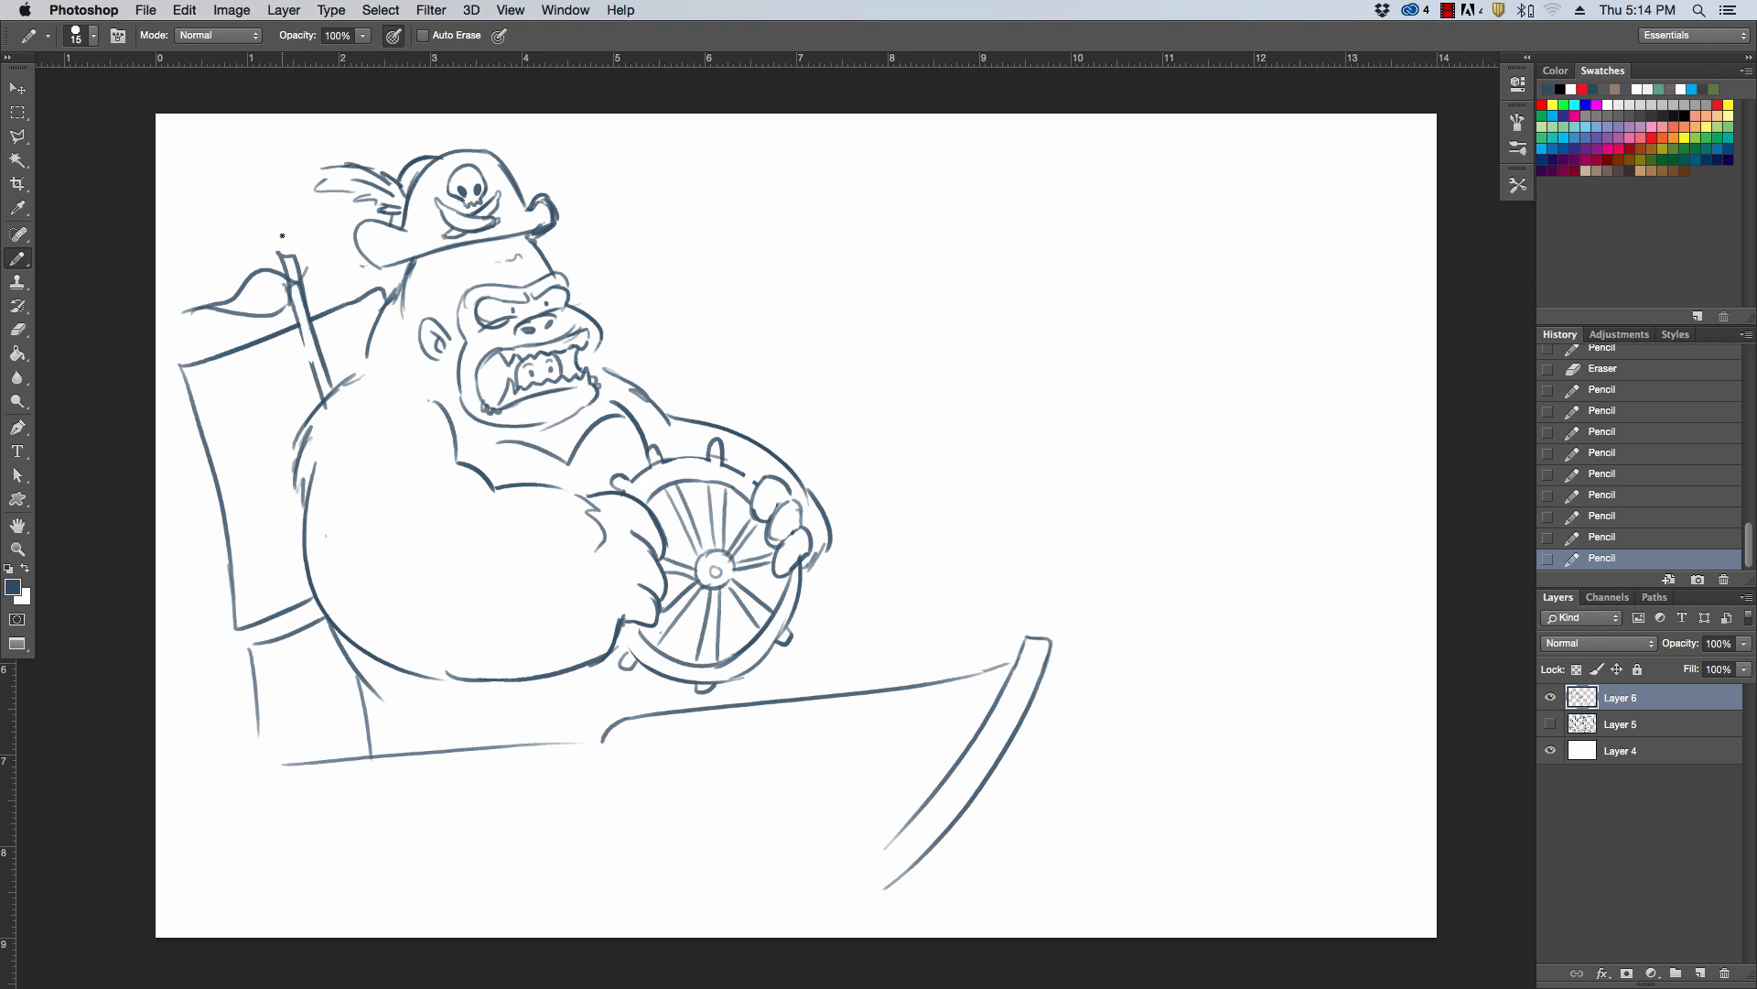
key("e")
mouse_move(308, 337)
left_mouse_down()
mouse_move(291, 252)
mouse_move(244, 303)
mouse_move(258, 274)
mouse_move(190, 320)
mouse_move(289, 288)
mouse_move(301, 337)
left_mouse_up()
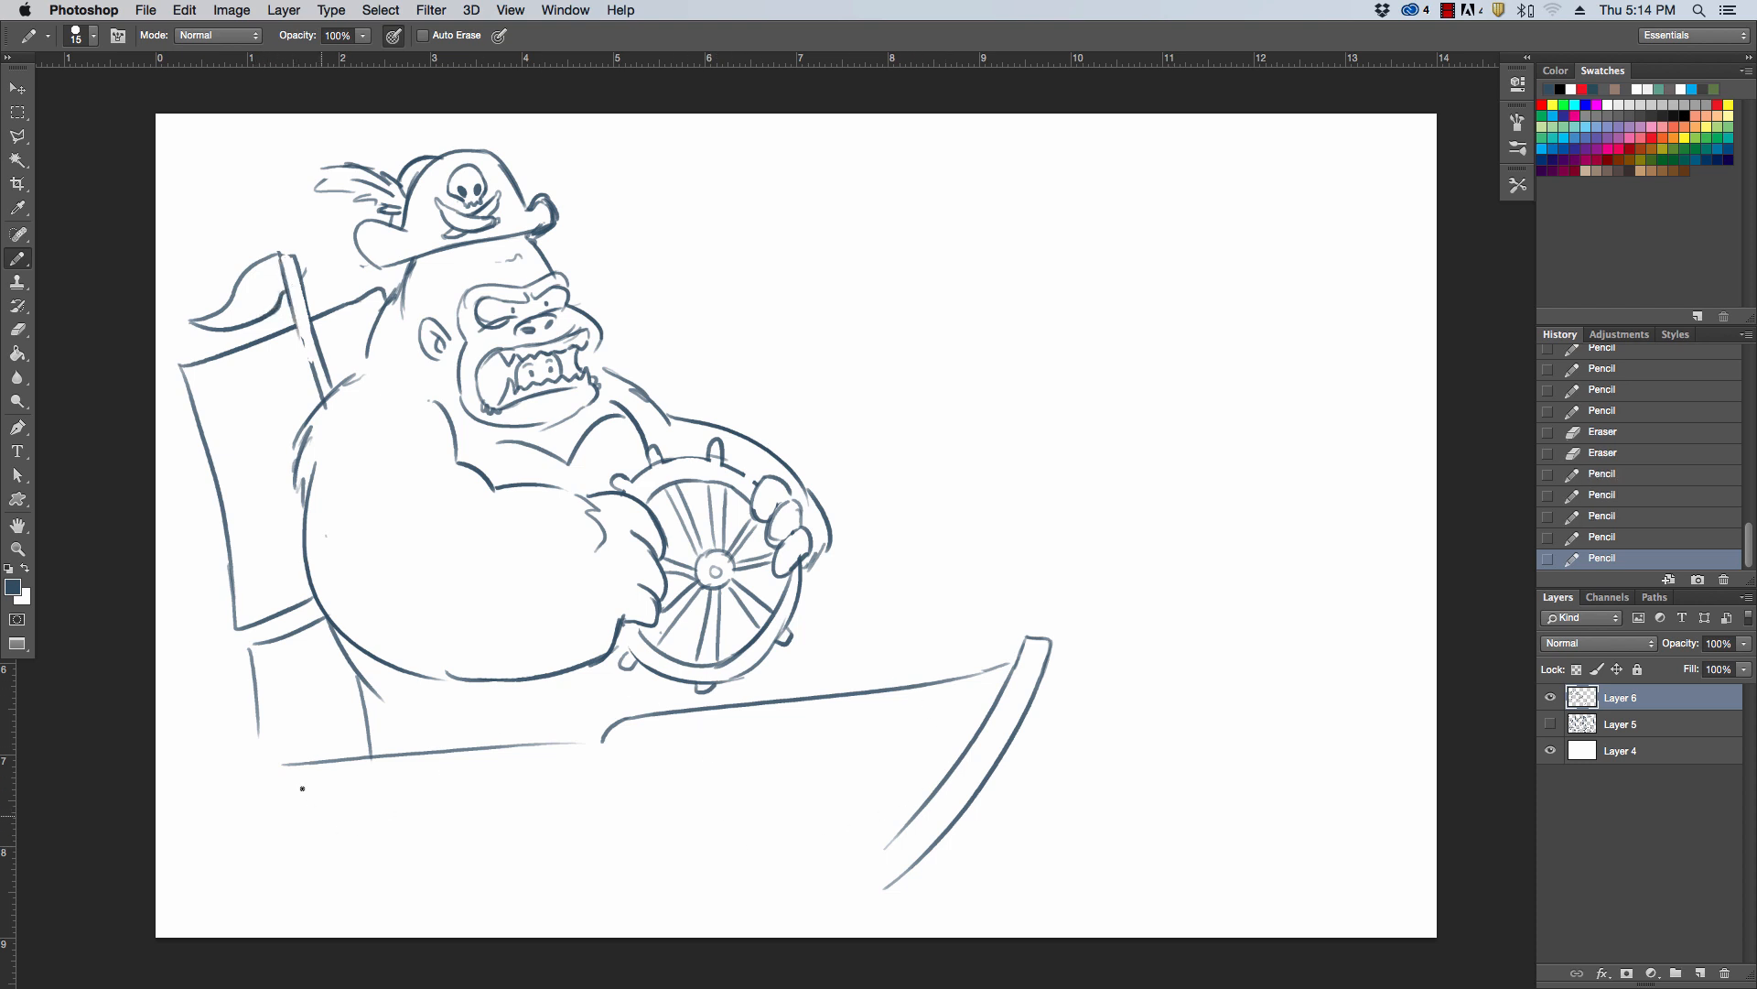
Draw the boat's stern and wavy waterline, plus a jagged broken stump with flying splinters near the bow
mouse_move(302, 762)
left_mouse_down()
mouse_move(229, 723)
mouse_move(172, 728)
mouse_move(262, 915)
mouse_move(351, 885)
mouse_move(664, 878)
mouse_move(842, 900)
mouse_move(977, 877)
left_mouse_up()
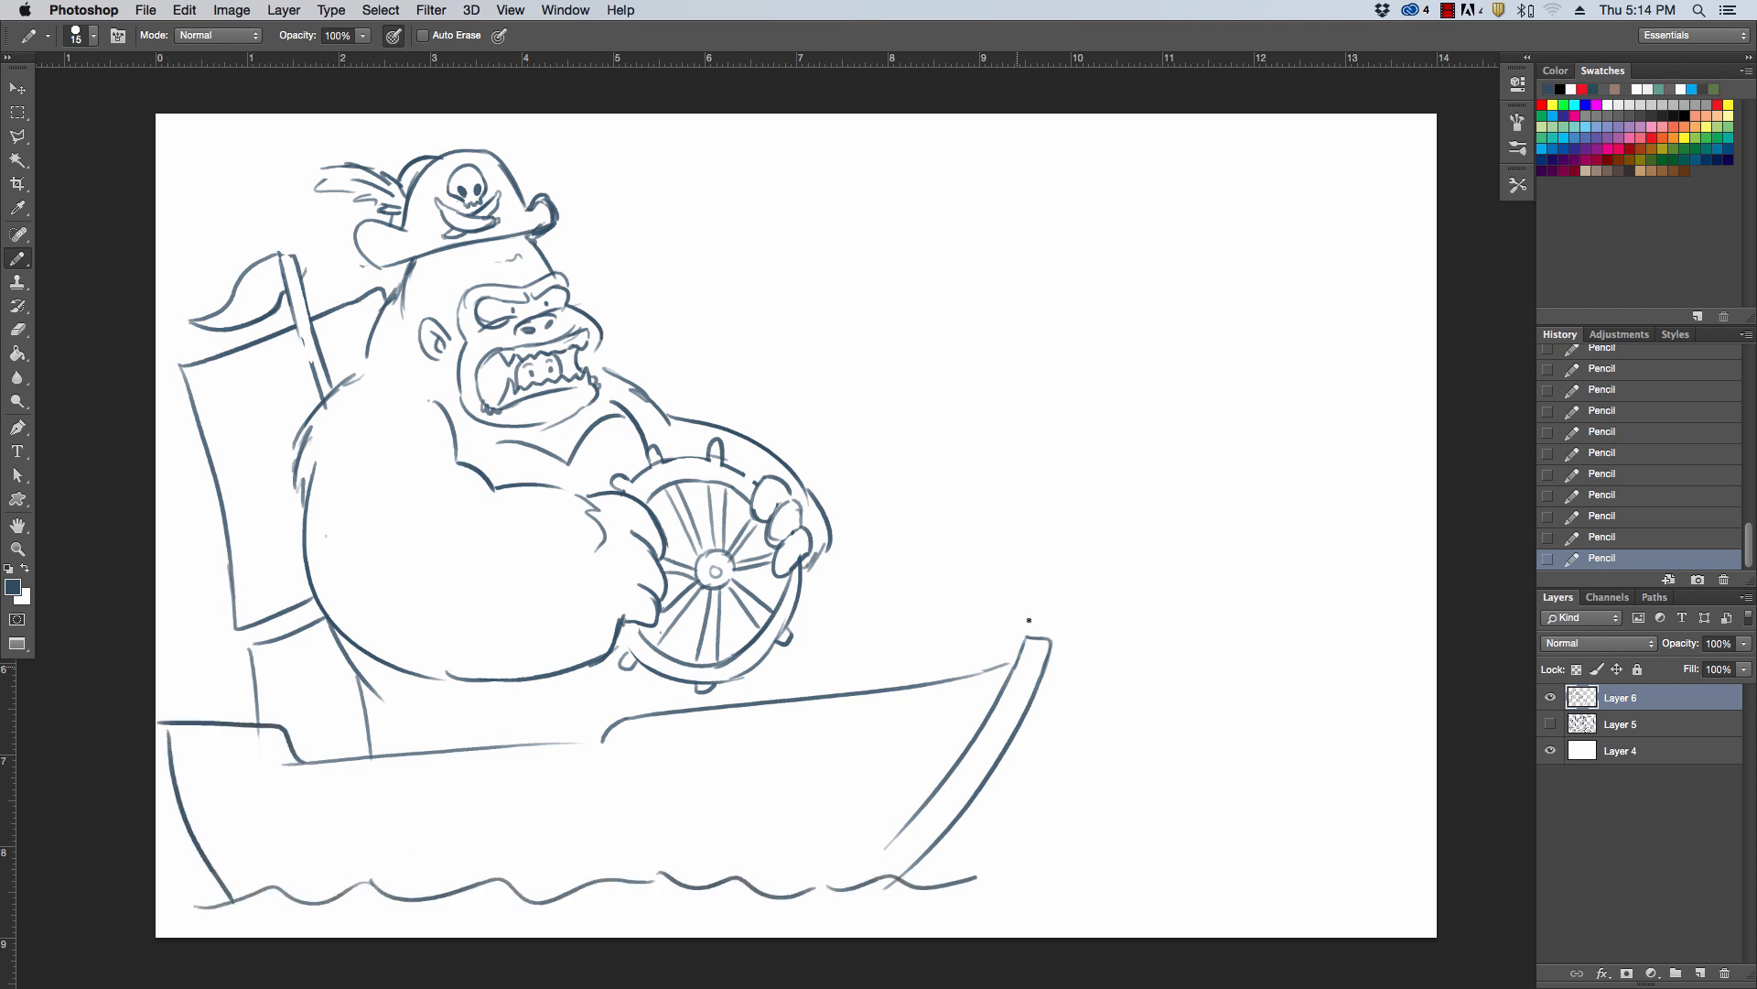
mouse_move(835, 635)
left_mouse_down()
mouse_move(891, 616)
mouse_move(945, 682)
left_mouse_up()
left_click_drag(878, 579, 833, 590)
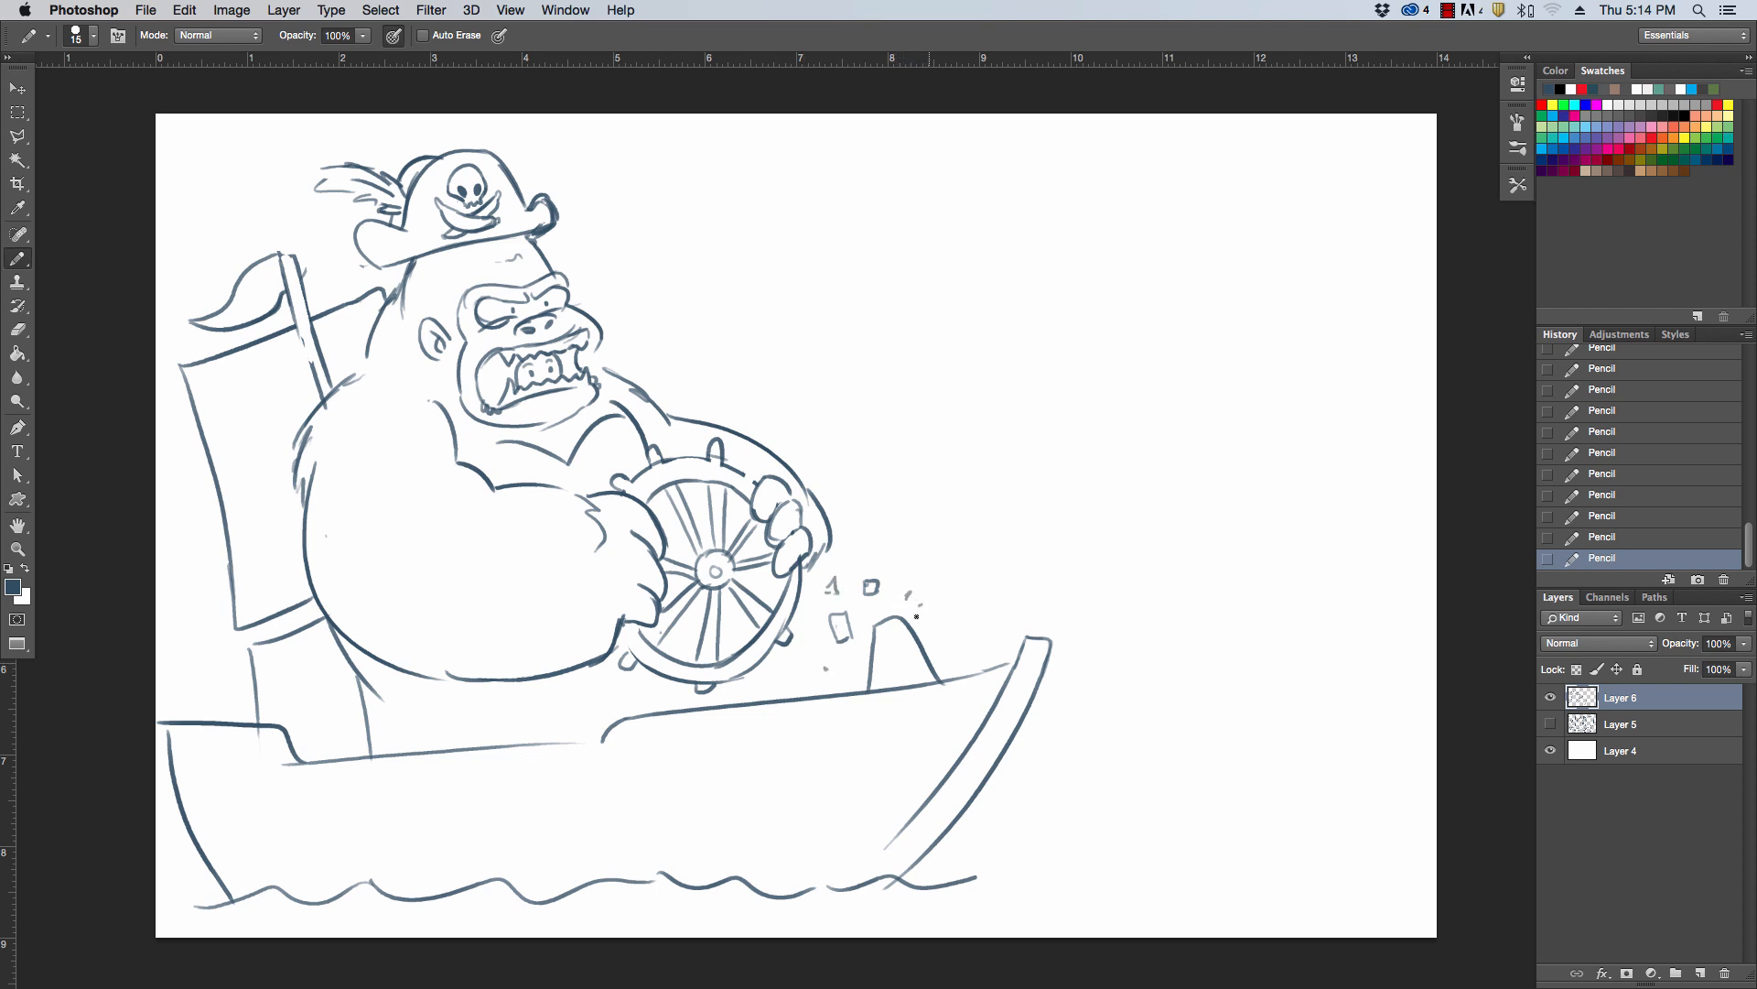
left_click_drag(876, 641, 896, 624)
Erase the wheel's lower spokes facing the bow and draw a splintered broken post running down from the hub with small debris
left_click_drag(756, 622, 790, 636)
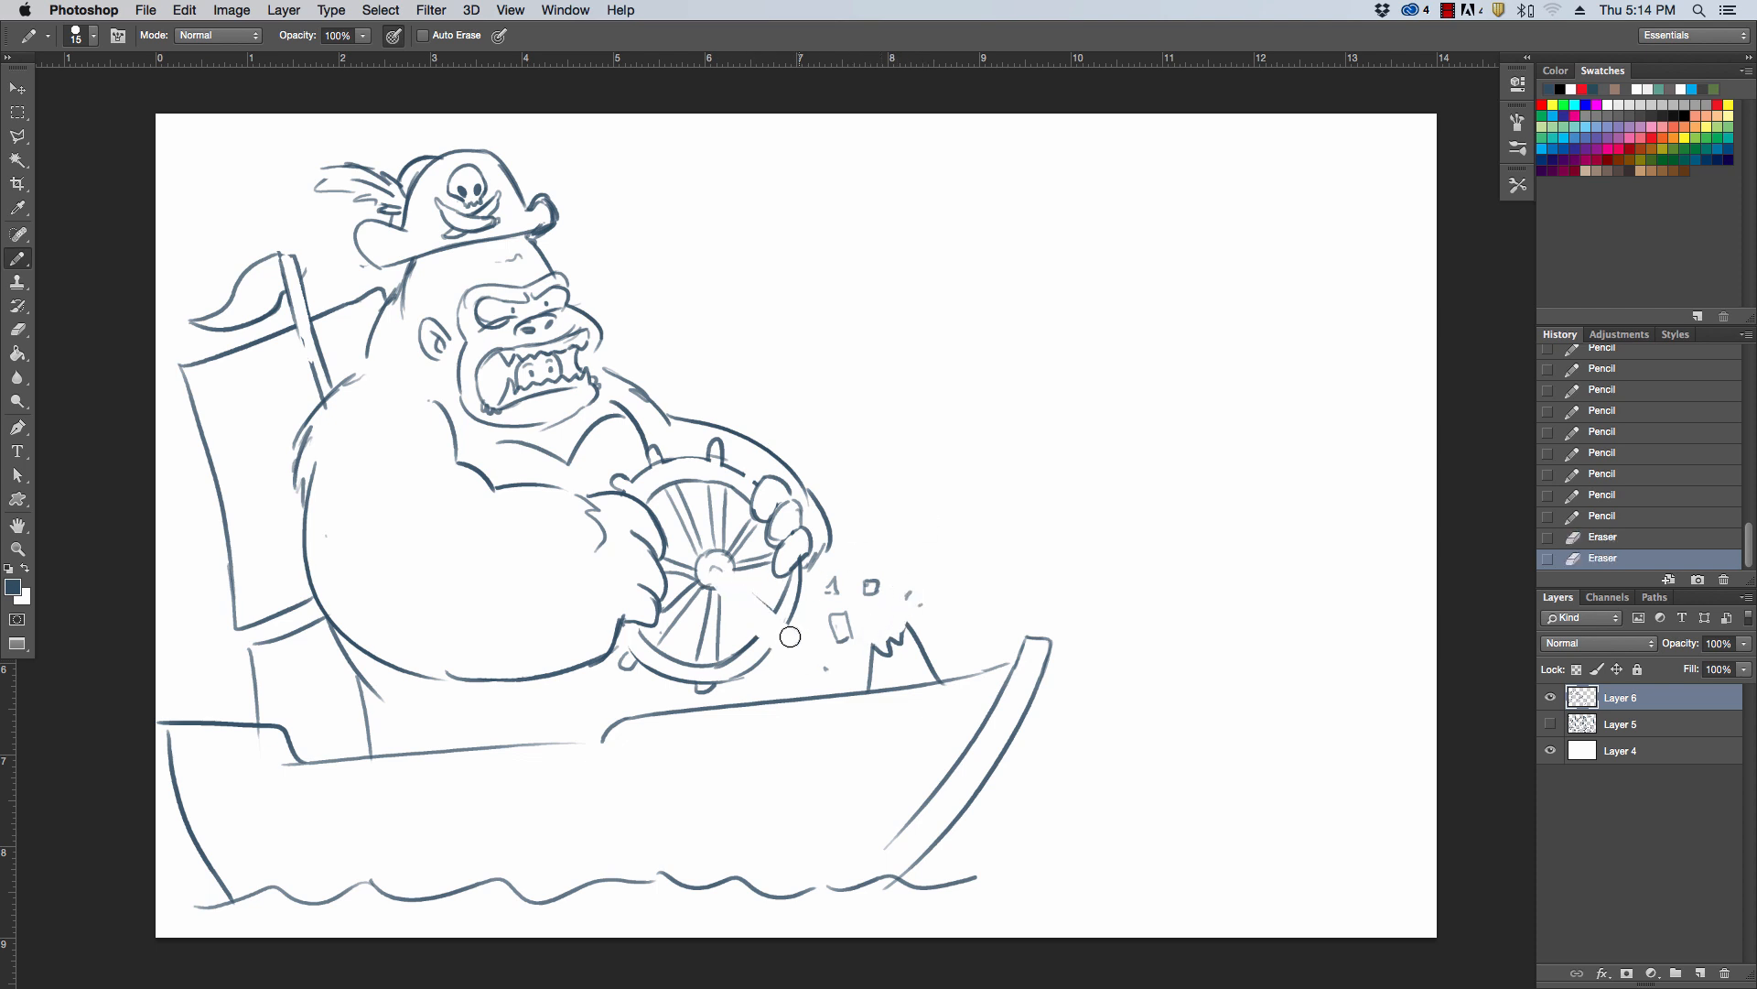
left_click_drag(713, 582, 784, 658)
left_click_drag(784, 658, 795, 627)
mouse_move(793, 625)
left_mouse_down()
mouse_move(720, 566)
mouse_move(814, 651)
mouse_move(803, 665)
mouse_move(816, 652)
left_mouse_up()
left_click(812, 618)
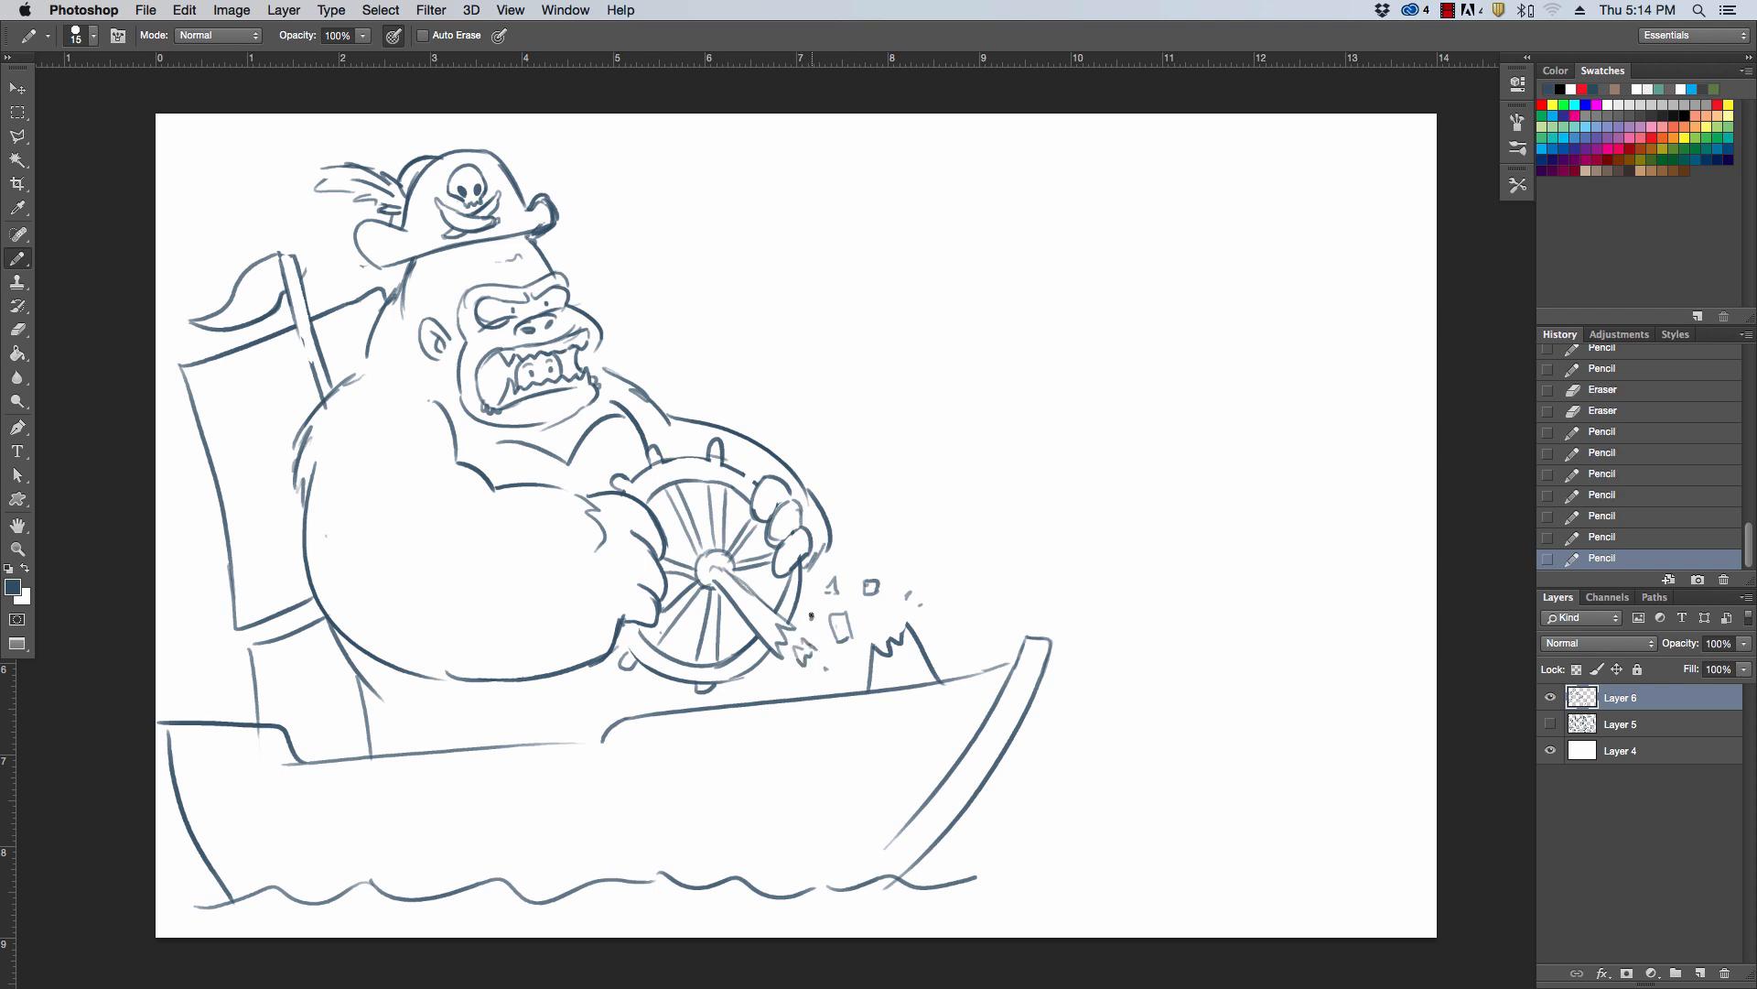
left_click(809, 680)
Reposition the stern deck's step closer to the gorilla and draw the near knee rising above the deck edge
mouse_move(266, 745)
left_mouse_down()
mouse_move(298, 774)
mouse_move(278, 767)
mouse_move(293, 744)
mouse_move(265, 742)
mouse_move(310, 750)
mouse_move(312, 729)
mouse_move(329, 761)
left_mouse_up()
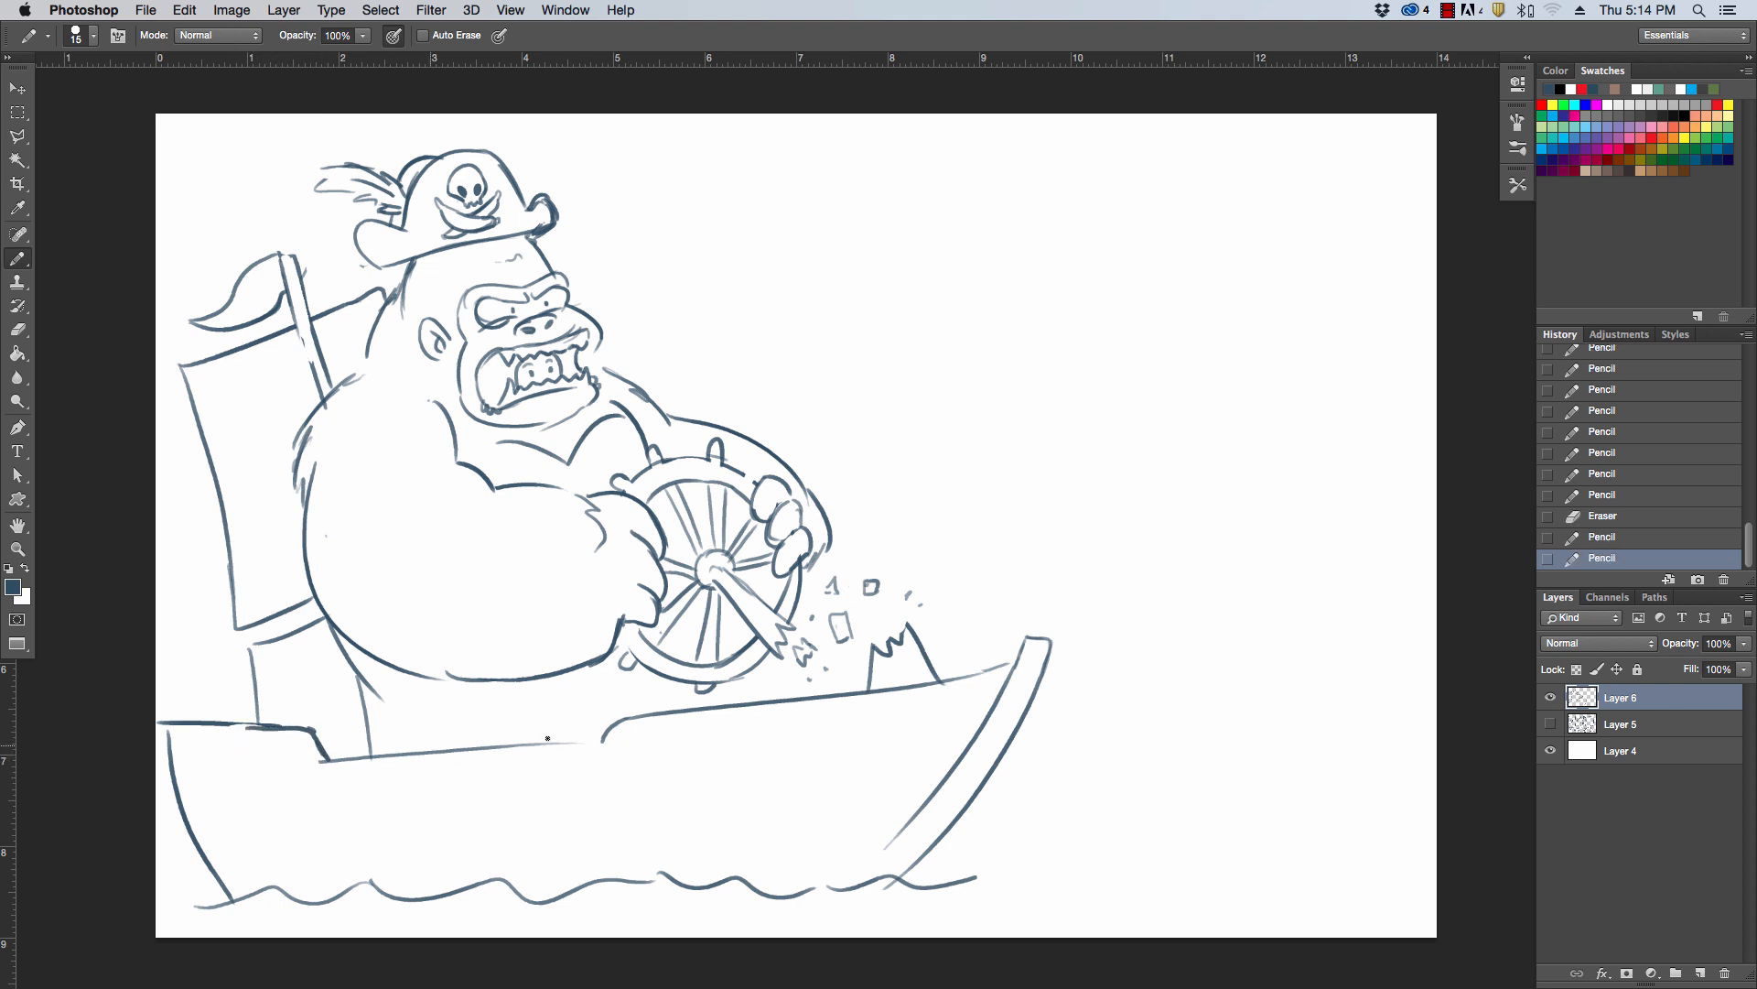
left_click_drag(547, 738, 586, 732)
left_click(403, 745)
left_click_drag(446, 714, 599, 743)
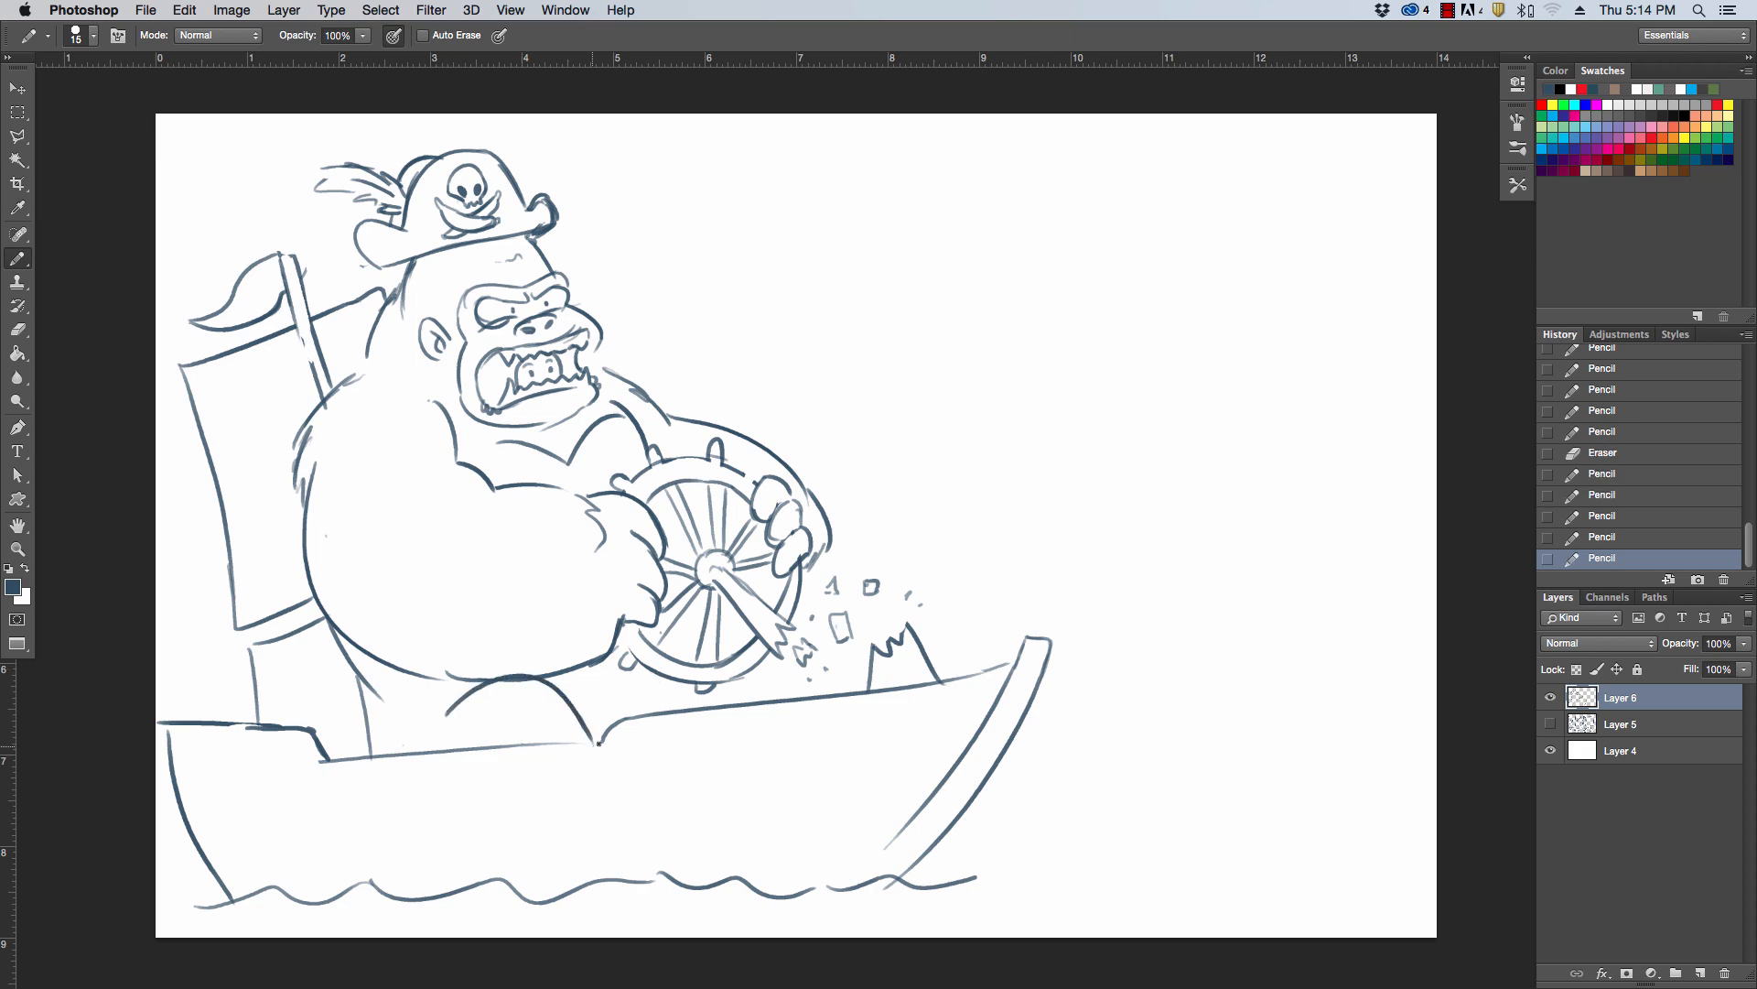
Draw the far knee behind the splinters, extend the waterline past the bow, and carry the lower back down to the deck
mouse_move(803, 605)
left_mouse_down()
mouse_move(833, 611)
mouse_move(860, 691)
left_mouse_up()
key("super+z")
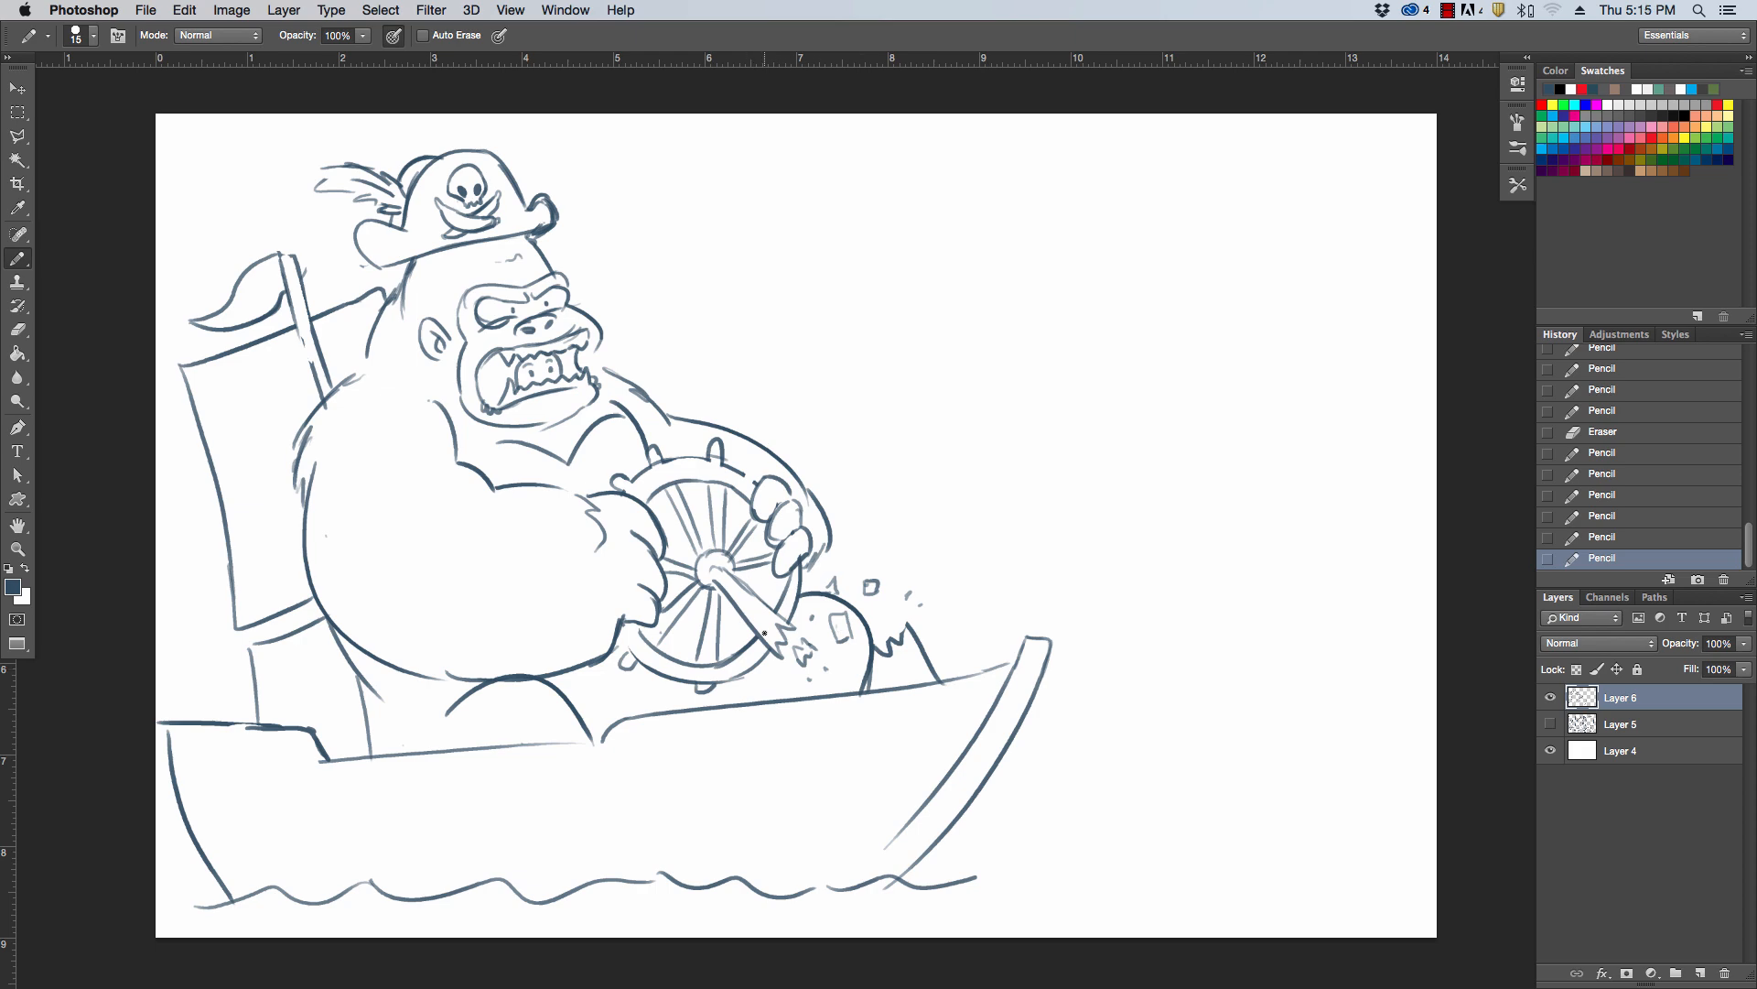
left_click_drag(1001, 880, 1091, 880)
mouse_move(347, 651)
left_mouse_down()
mouse_move(388, 741)
mouse_move(419, 756)
left_mouse_up()
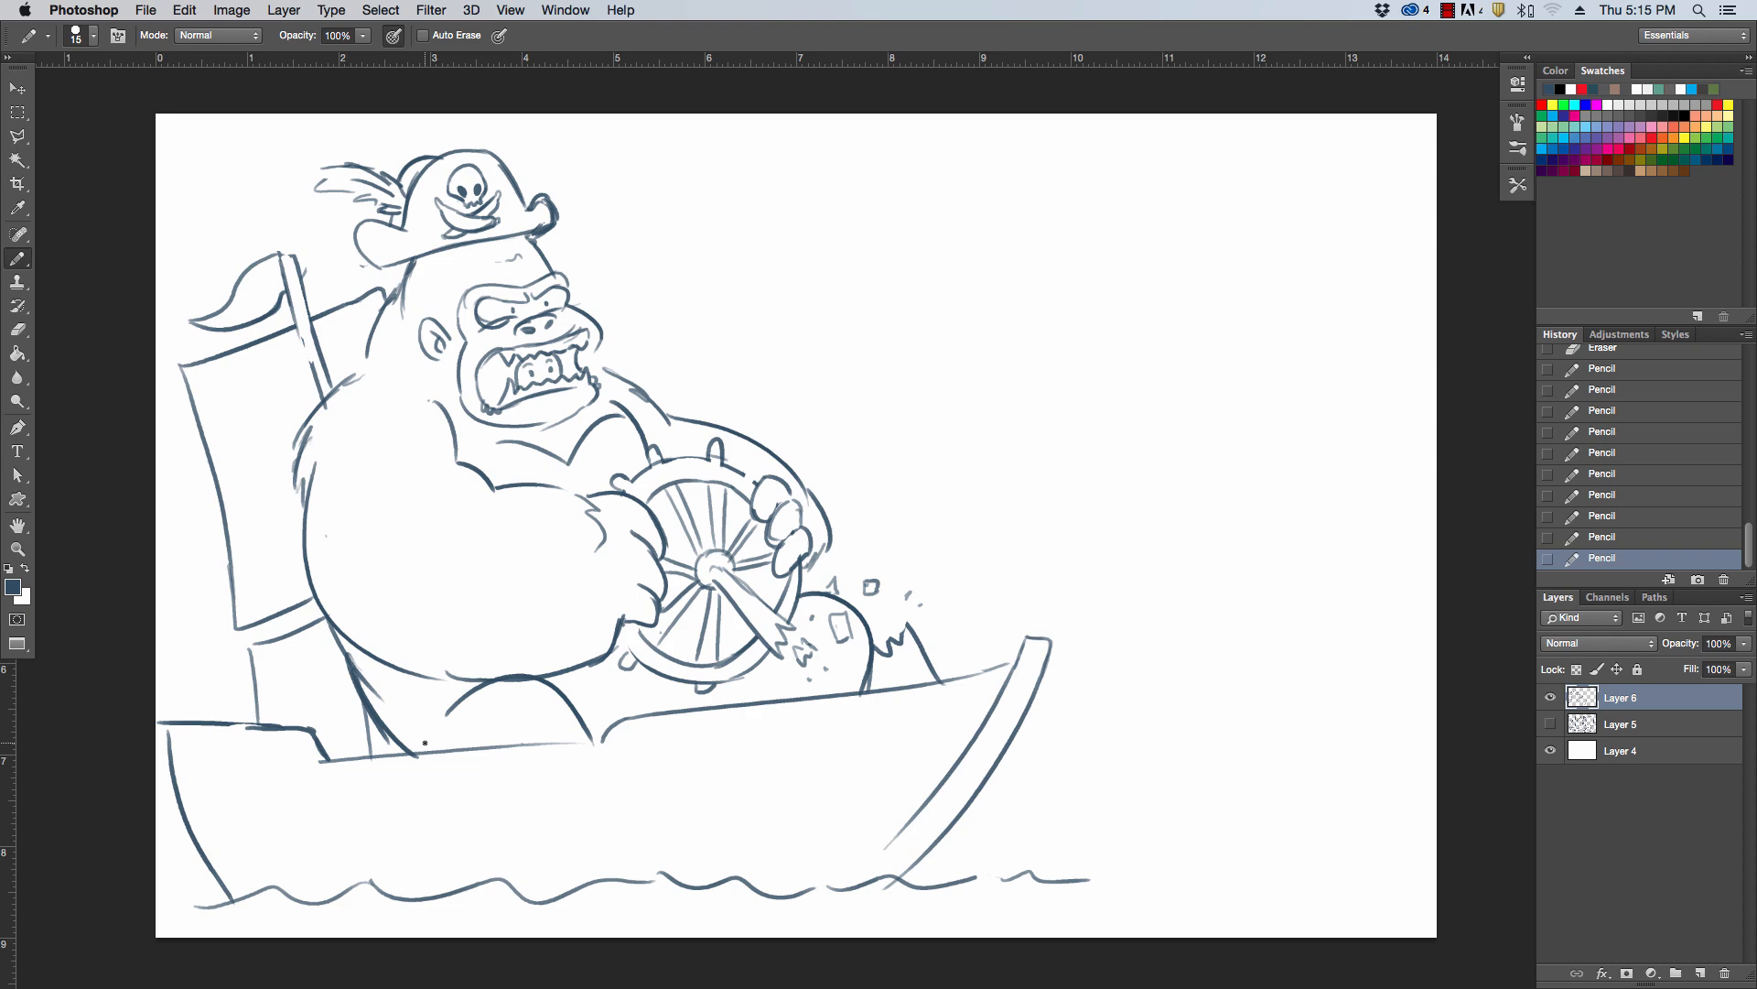
Scale down the gorilla and boat sketch with Free Transform and reposition it toward the canvas's left side
left_click(18, 90)
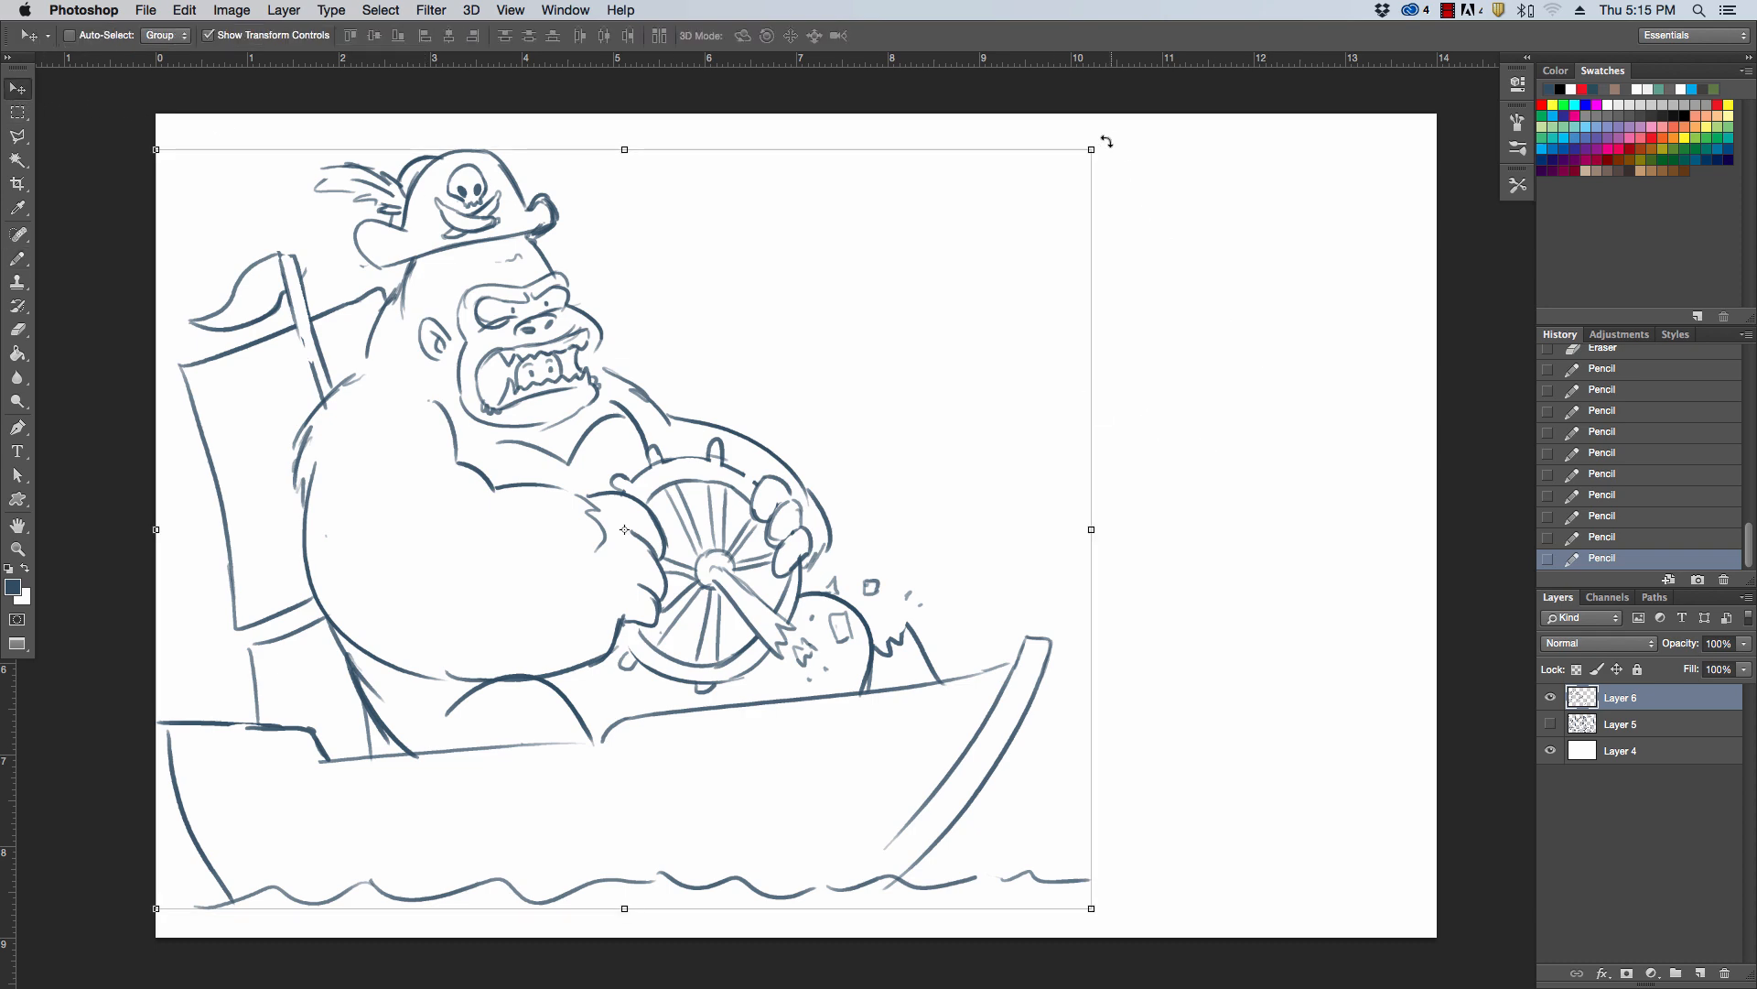
left_click_drag(1092, 150, 895, 309)
left_click_drag(738, 557, 788, 451)
key("Return")
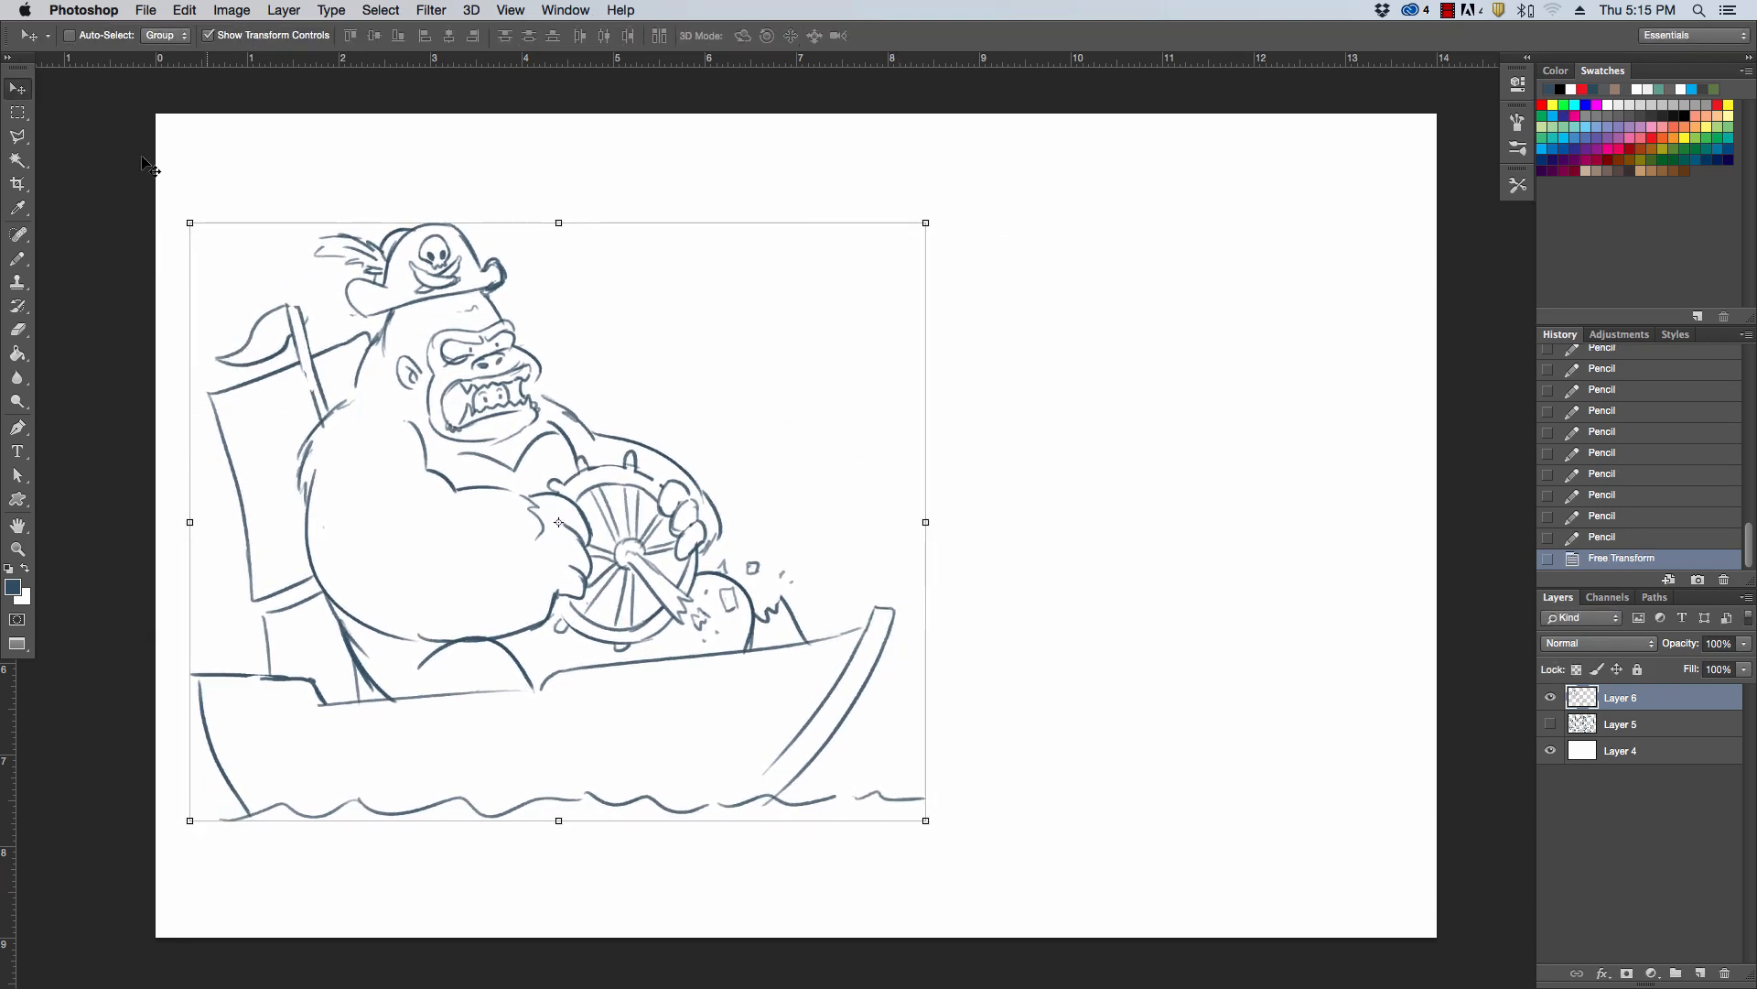
Erase stray lines around the gorilla's eye and add a pencil stroke joining the back of the neck to the shoulder
key("b")
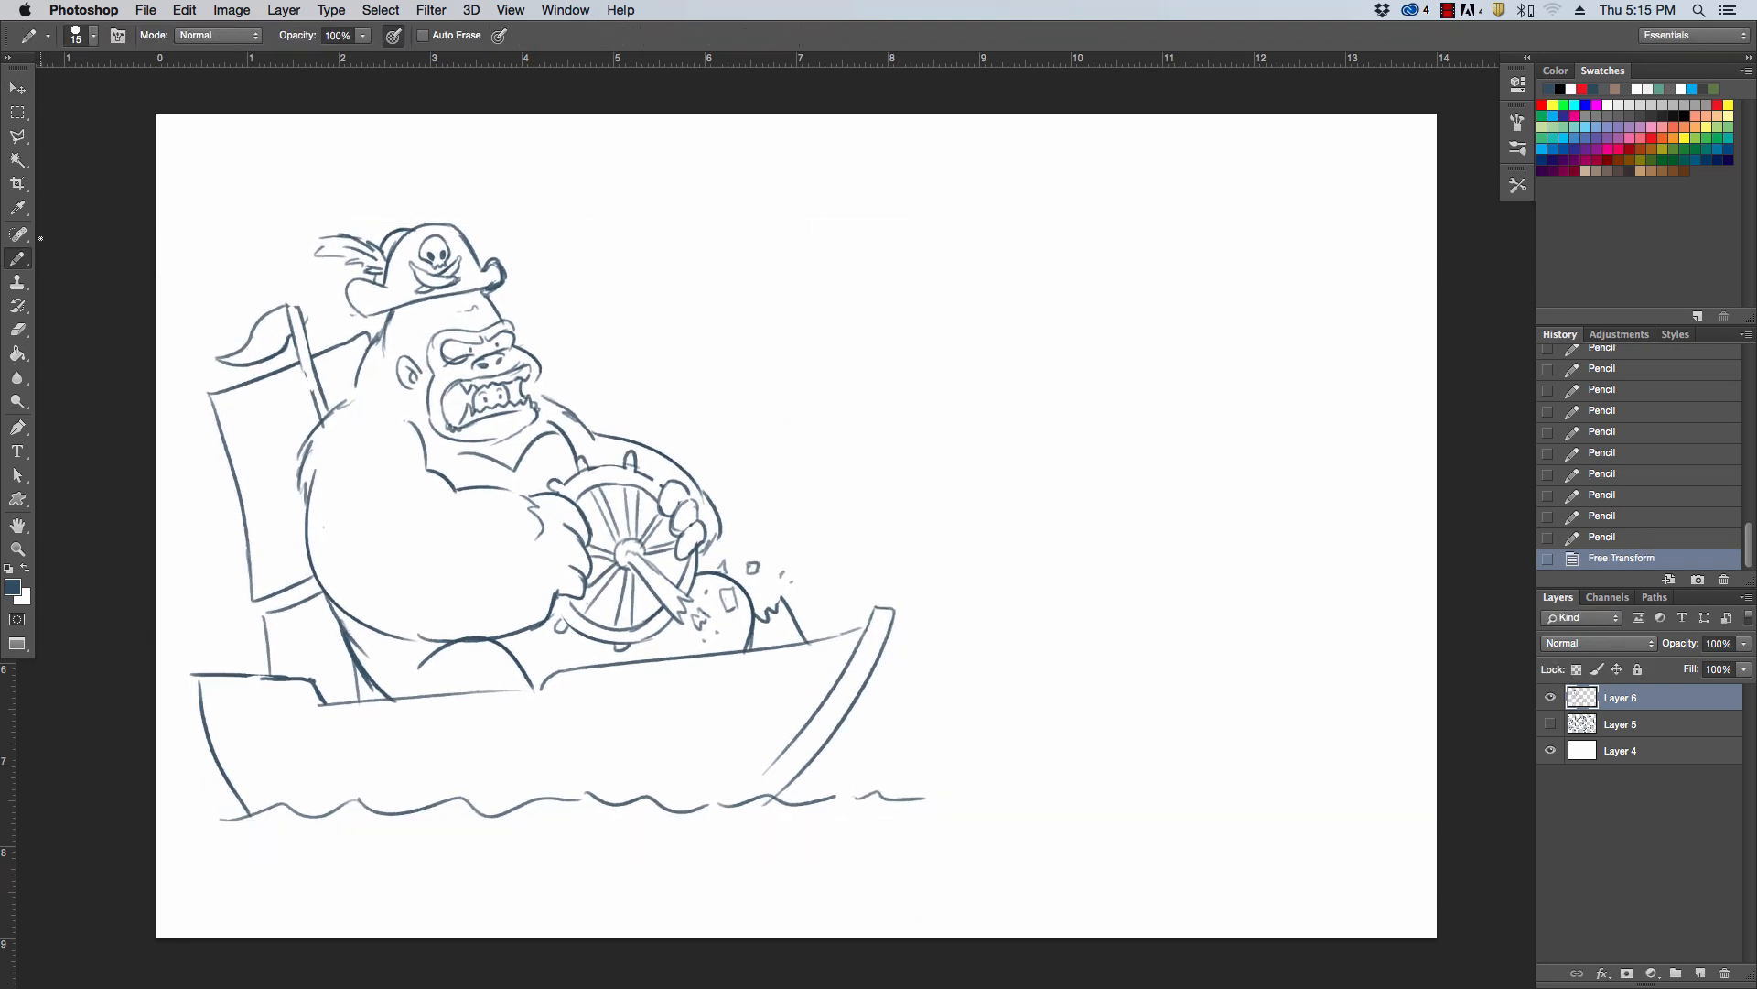
left_click_drag(455, 367, 474, 364)
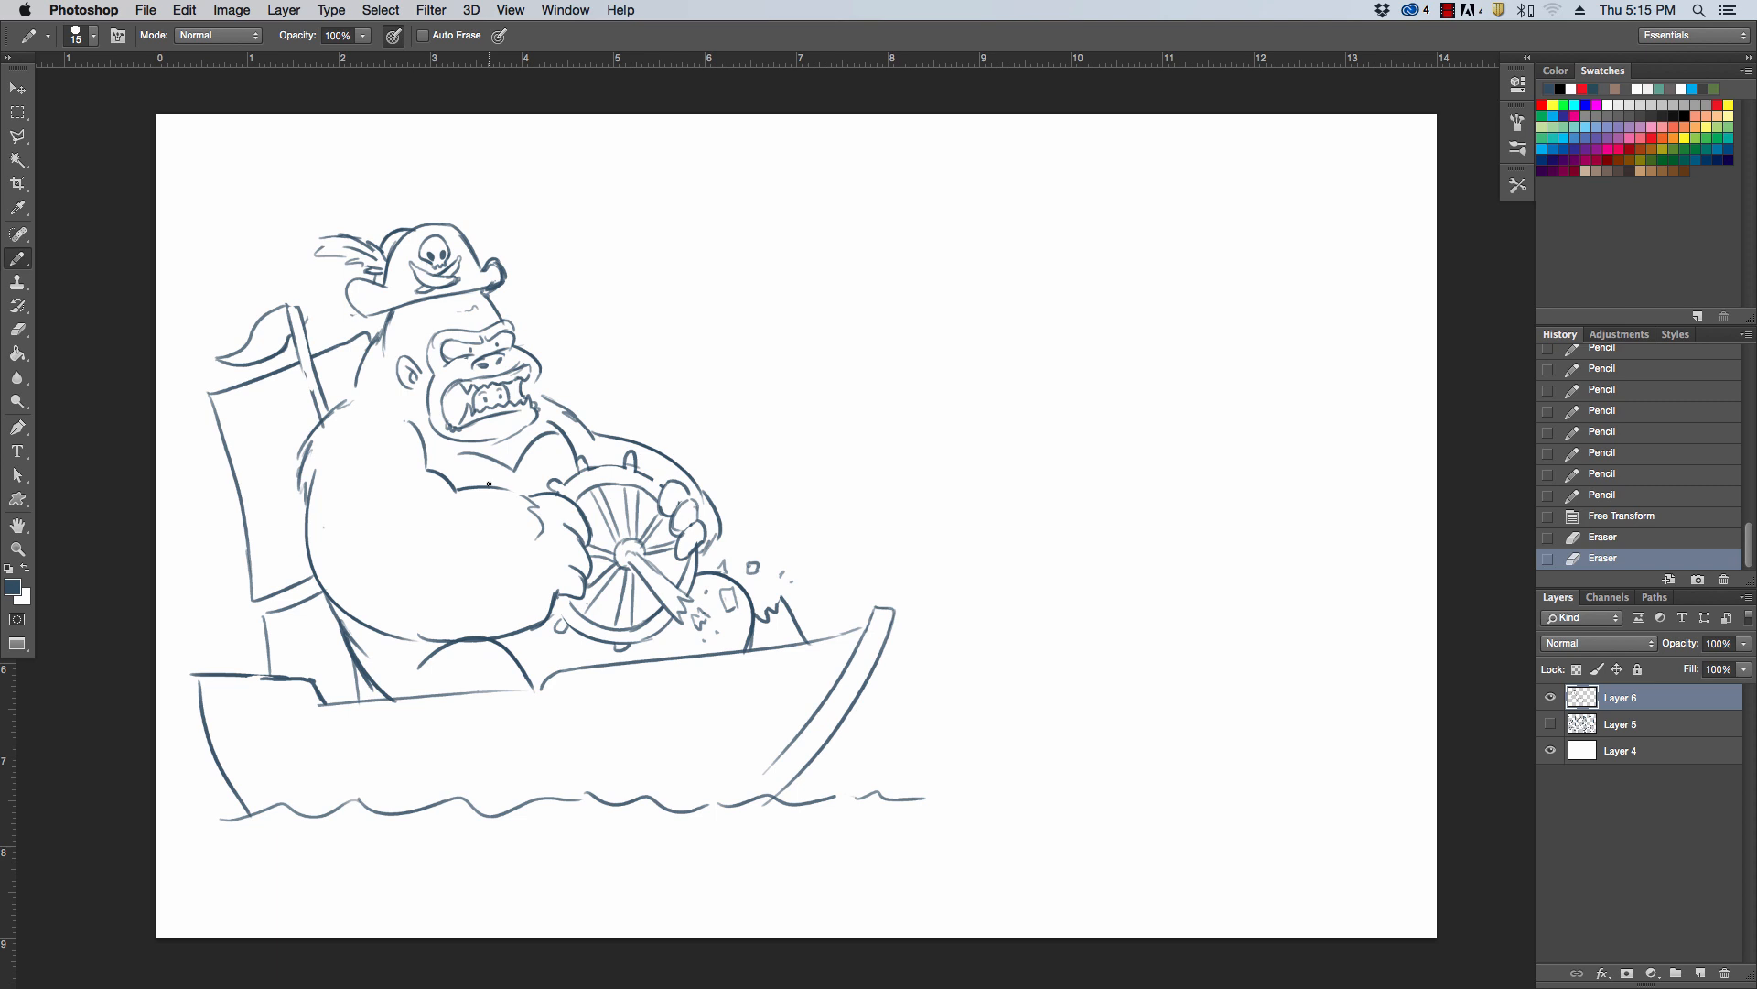
left_click_drag(348, 389, 364, 378)
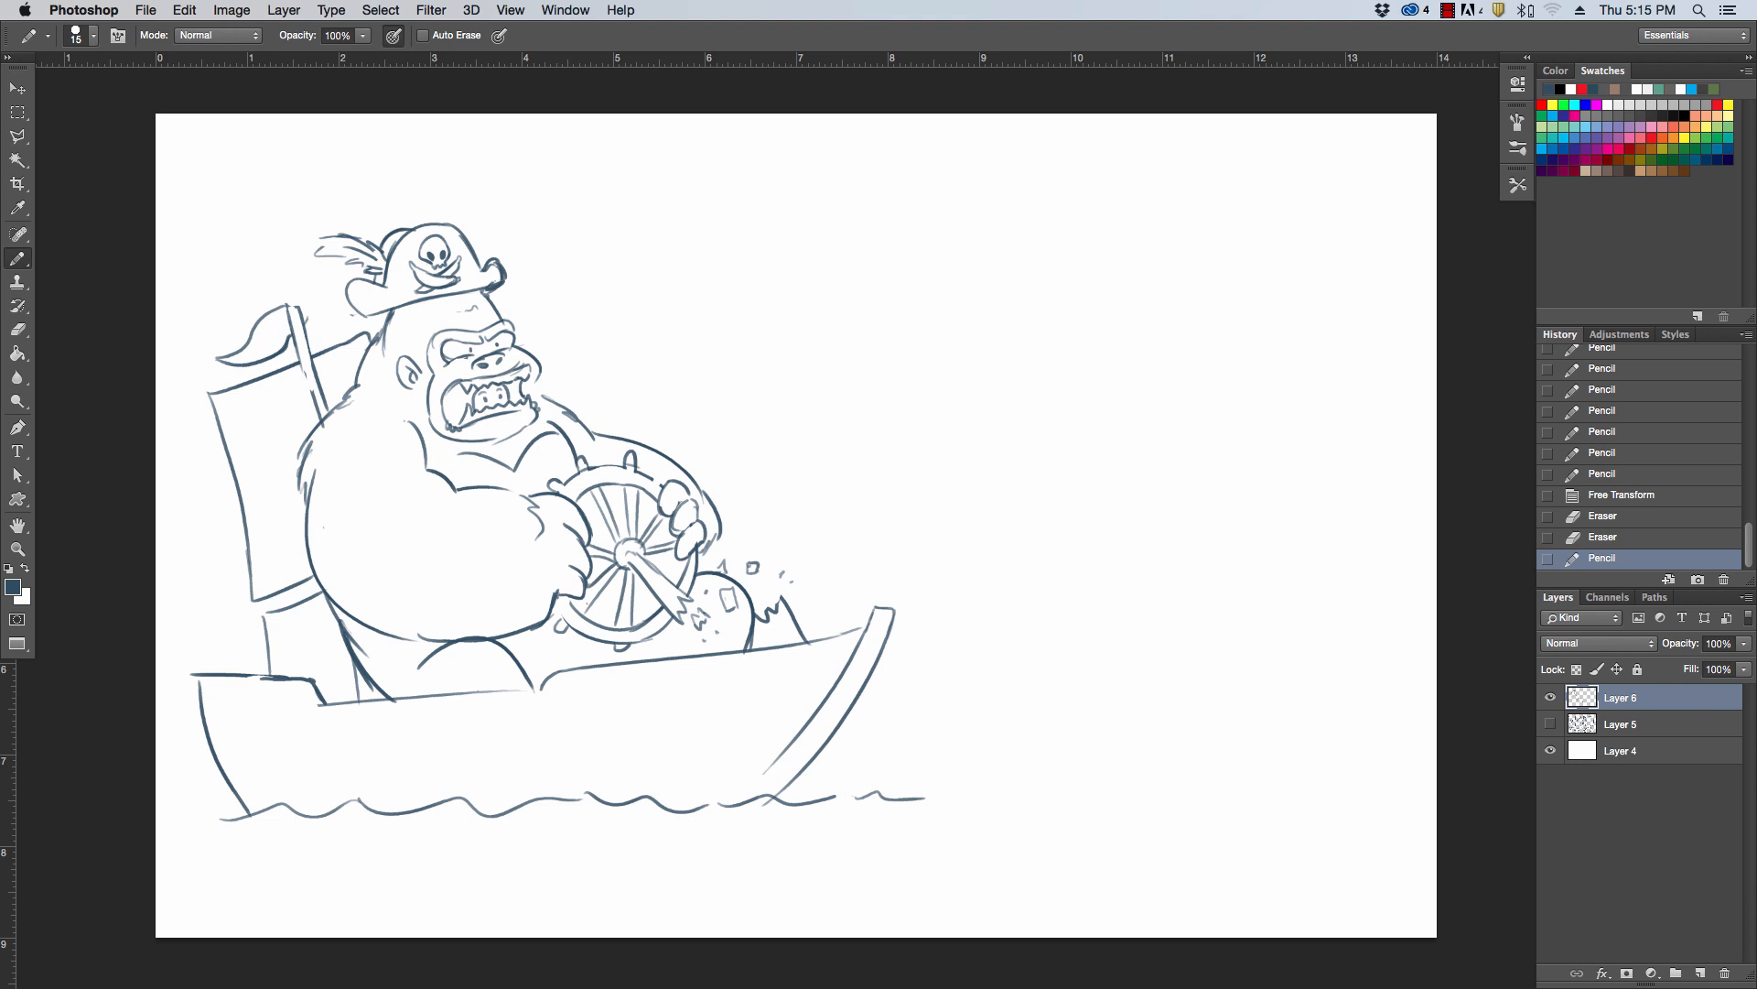
Create a new layer and rough out a tilted bean-shaped body in the empty space to the right of the boat
key("Tab")
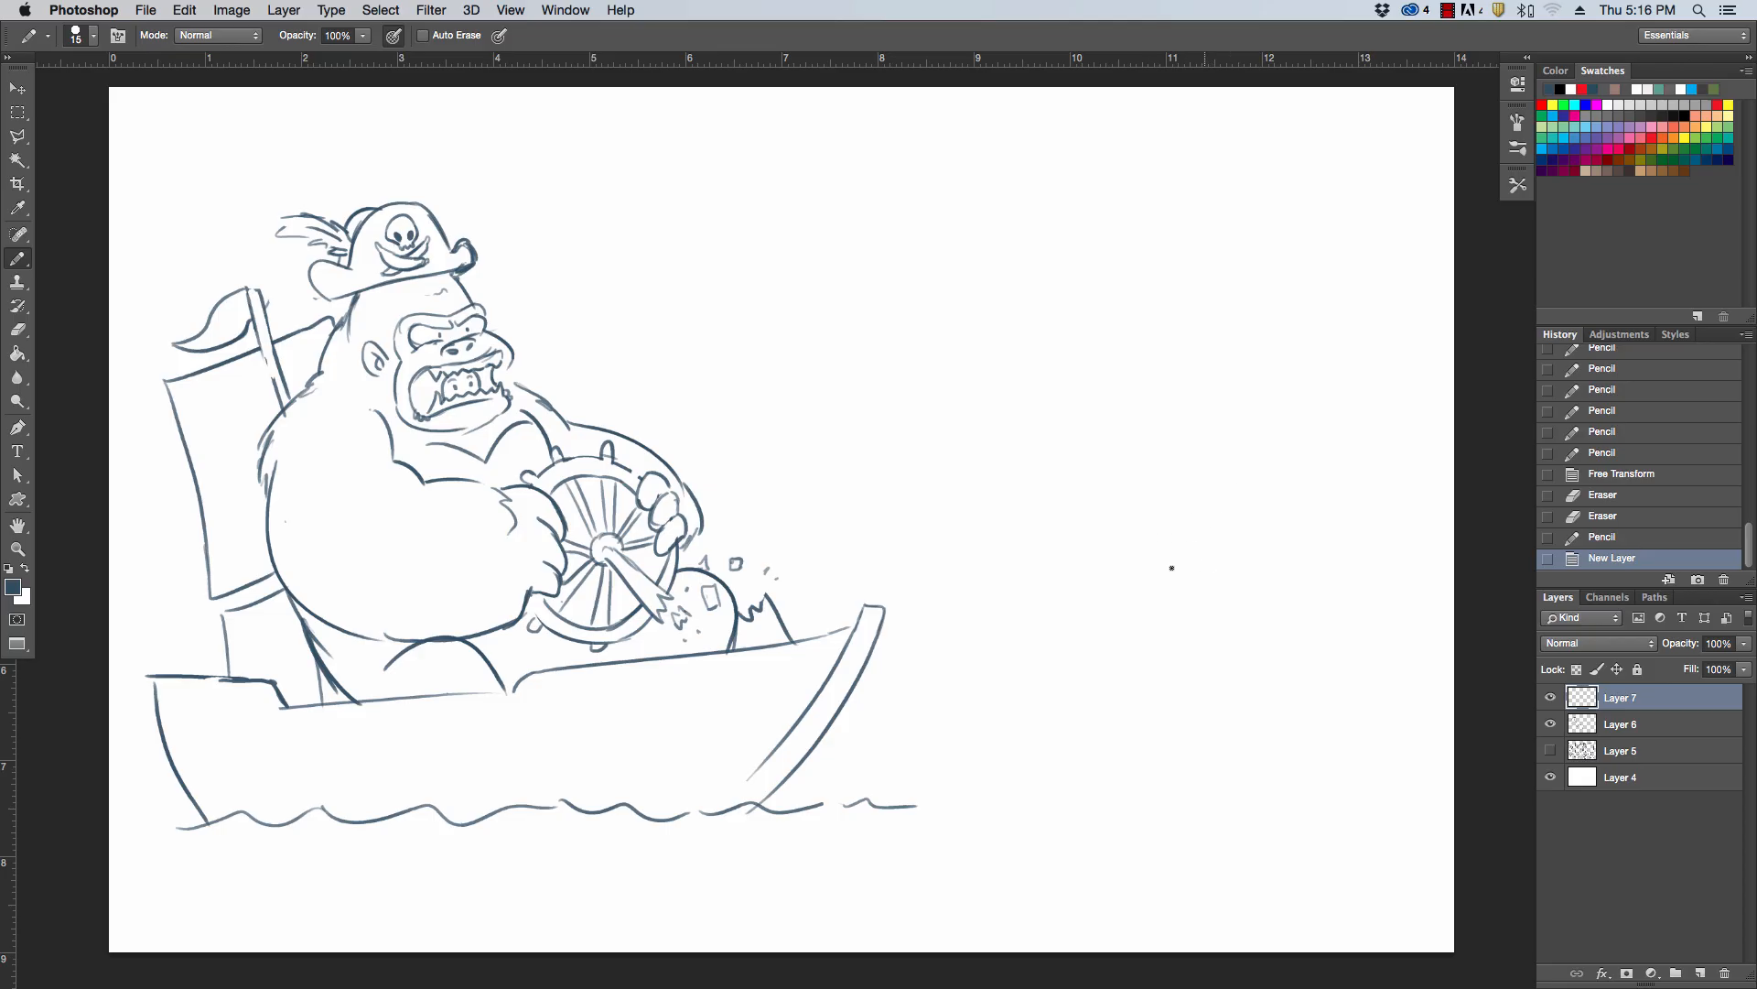
left_click_drag(1074, 391, 1169, 566)
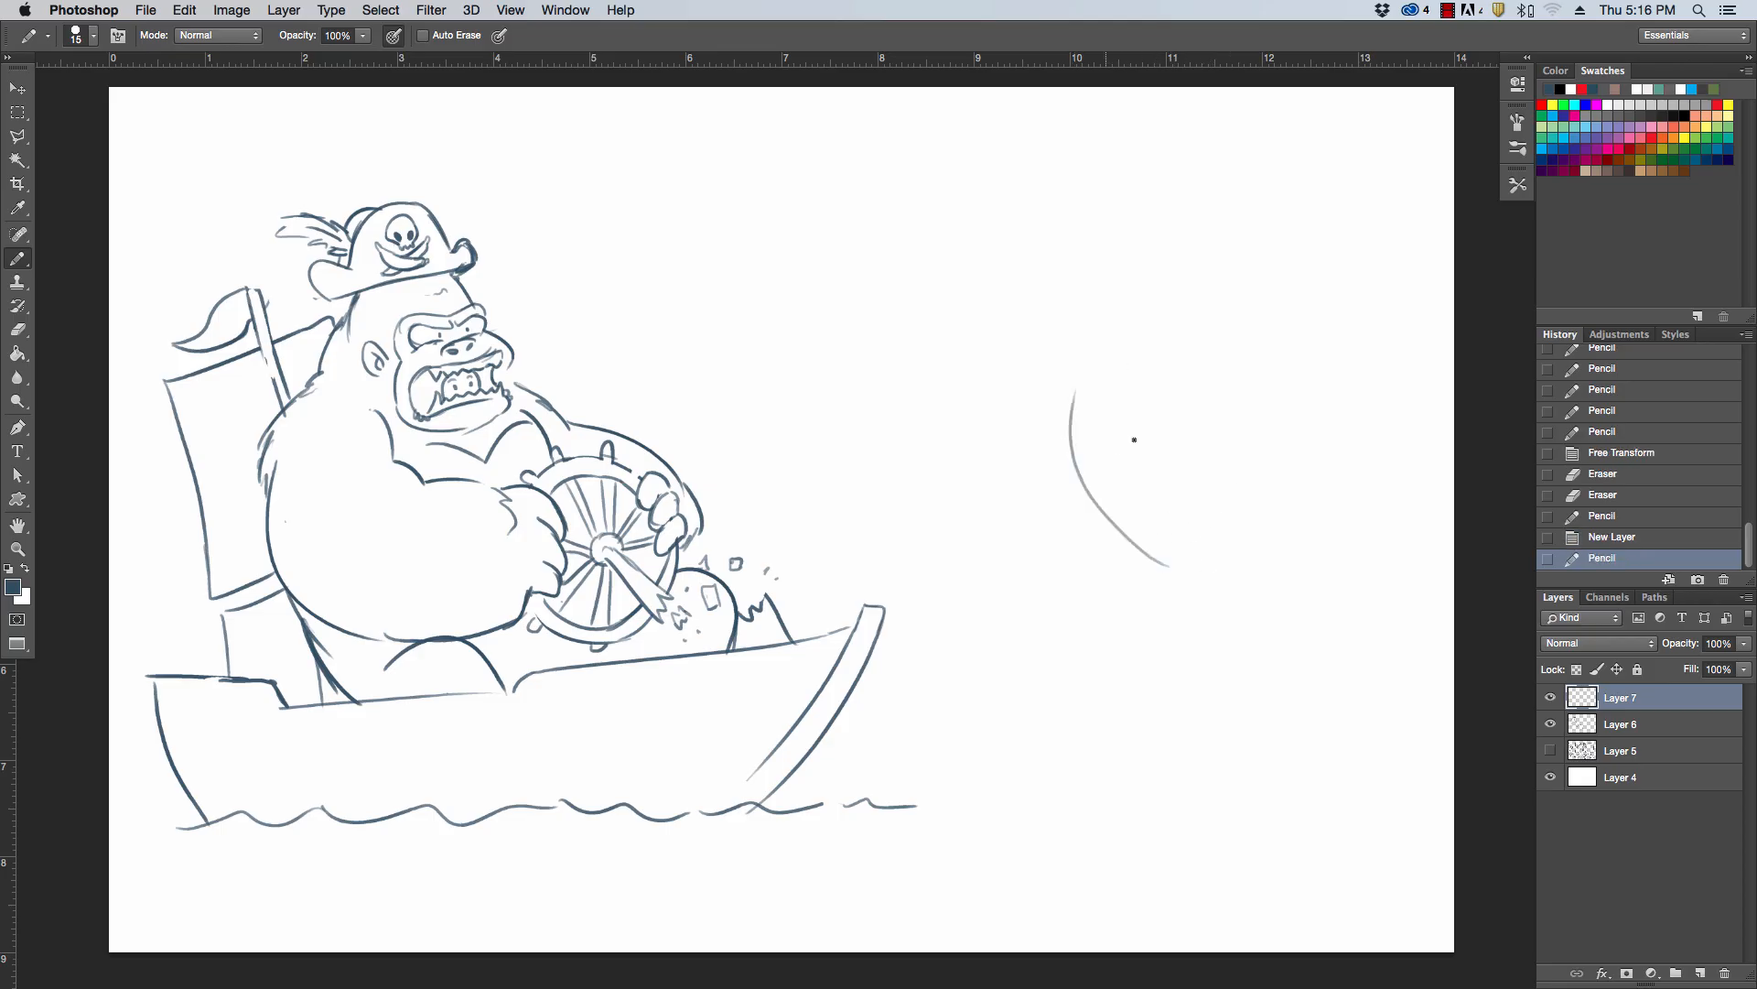
mouse_move(1065, 402)
left_mouse_down()
mouse_move(1236, 405)
mouse_move(1296, 479)
mouse_move(1315, 595)
mouse_move(1209, 586)
left_mouse_up()
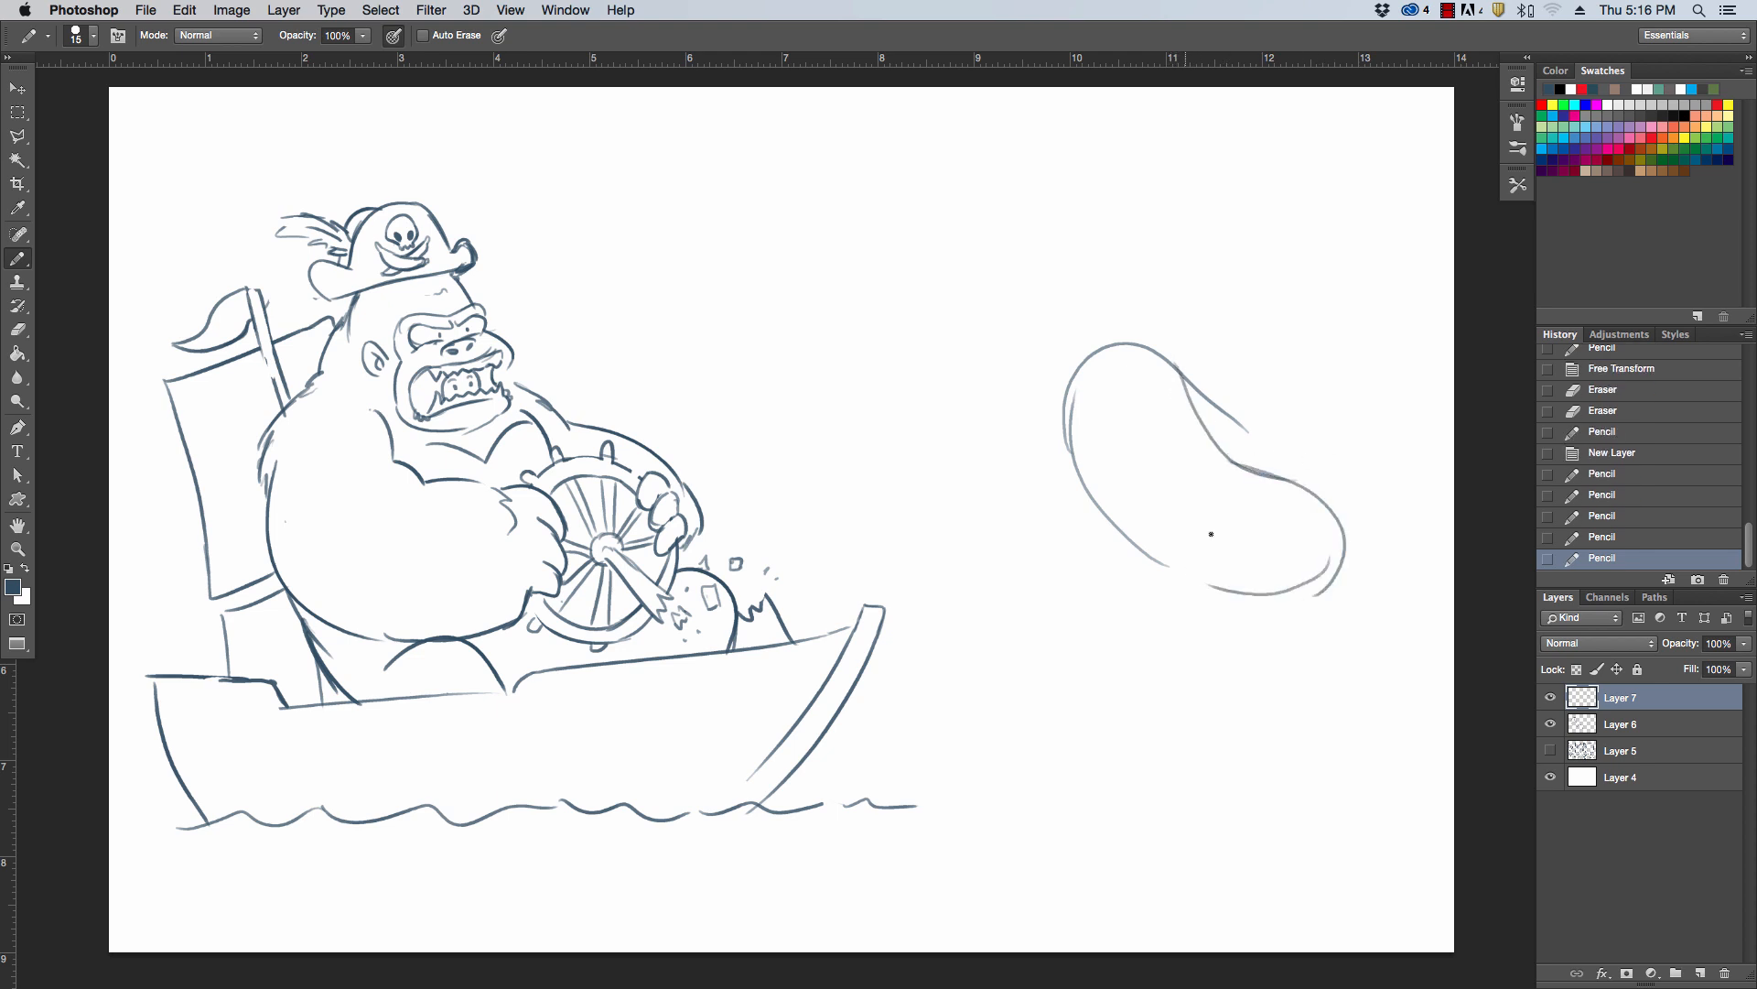
left_click_drag(1150, 536, 1262, 577)
Erase the overlapping ends of the bean-shaped body's outline and redraw its underside as a clean curve
key("e")
mouse_move(1243, 423)
left_mouse_down()
mouse_move(1200, 357)
mouse_move(1200, 394)
left_mouse_up()
mouse_move(1145, 522)
left_mouse_down()
mouse_move(1196, 553)
mouse_move(1192, 535)
mouse_move(1207, 585)
left_mouse_up()
key("b")
left_click_drag(1155, 558, 1222, 588)
mouse_move(1167, 566)
left_mouse_down()
mouse_move(1275, 545)
mouse_move(1347, 586)
mouse_move(1231, 593)
left_mouse_up()
key("e")
left_click_drag(1326, 551, 1250, 582)
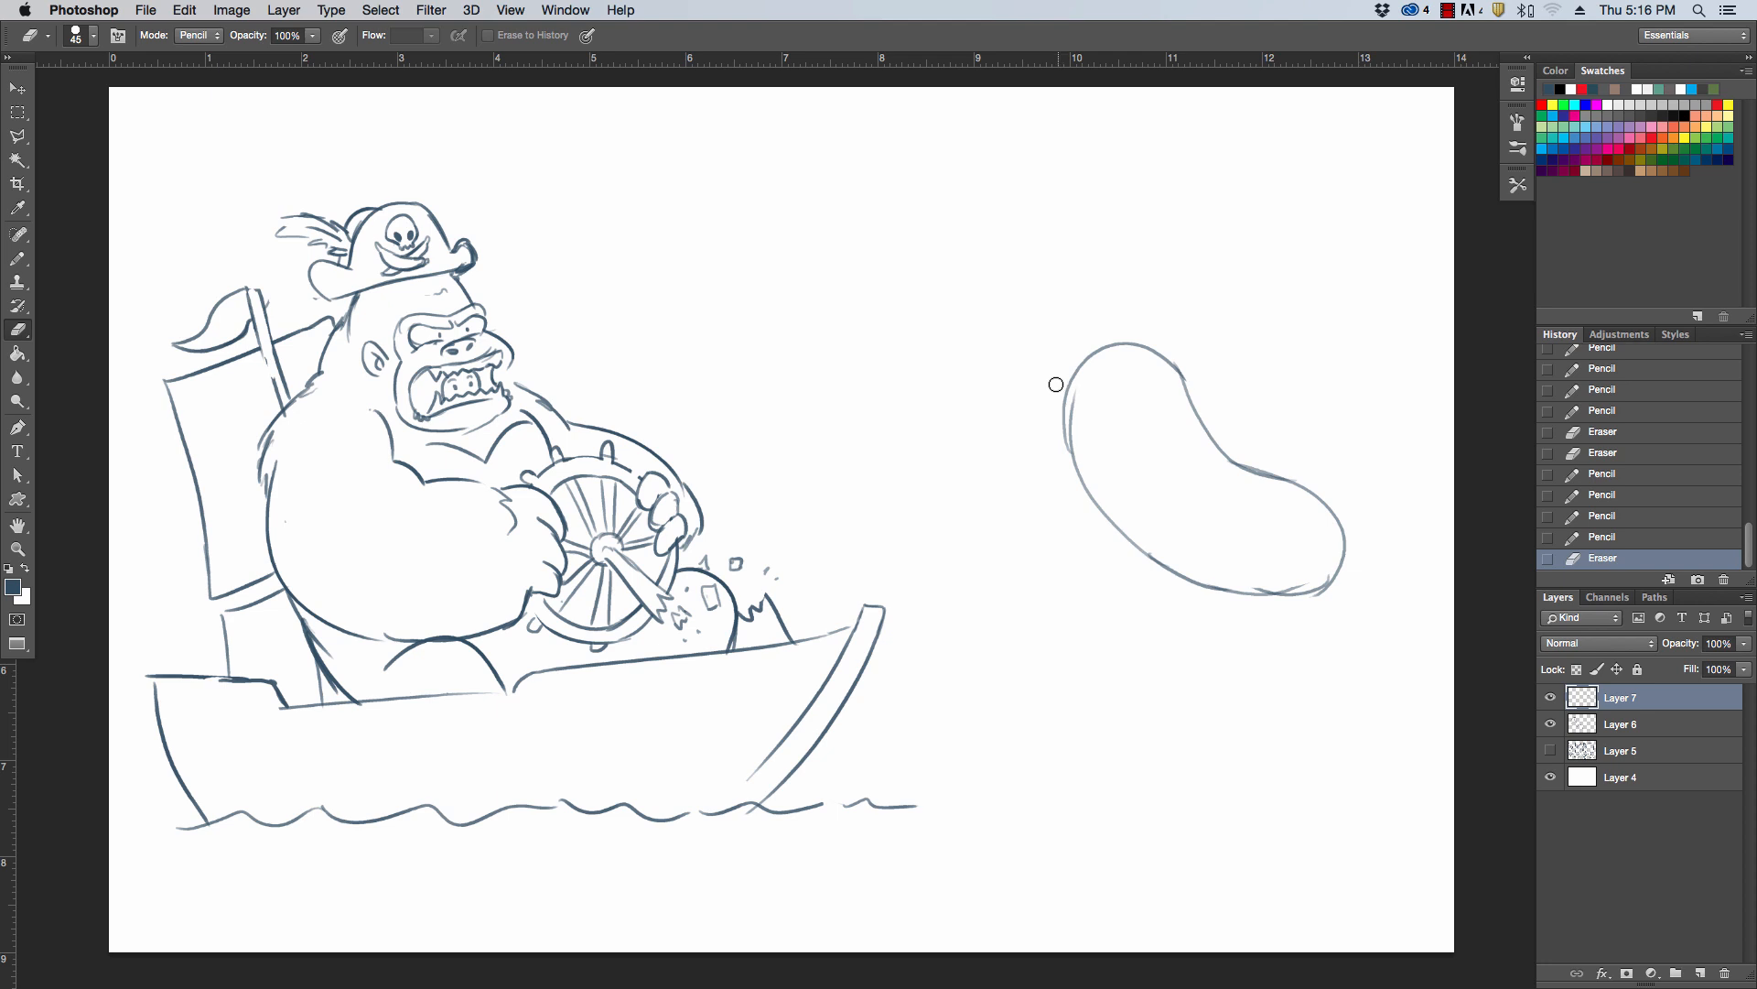
Draw two neck lines rising from the upper end of the bean-shaped body with the Pencil tool
key("b")
left_click_drag(1064, 437, 1074, 305)
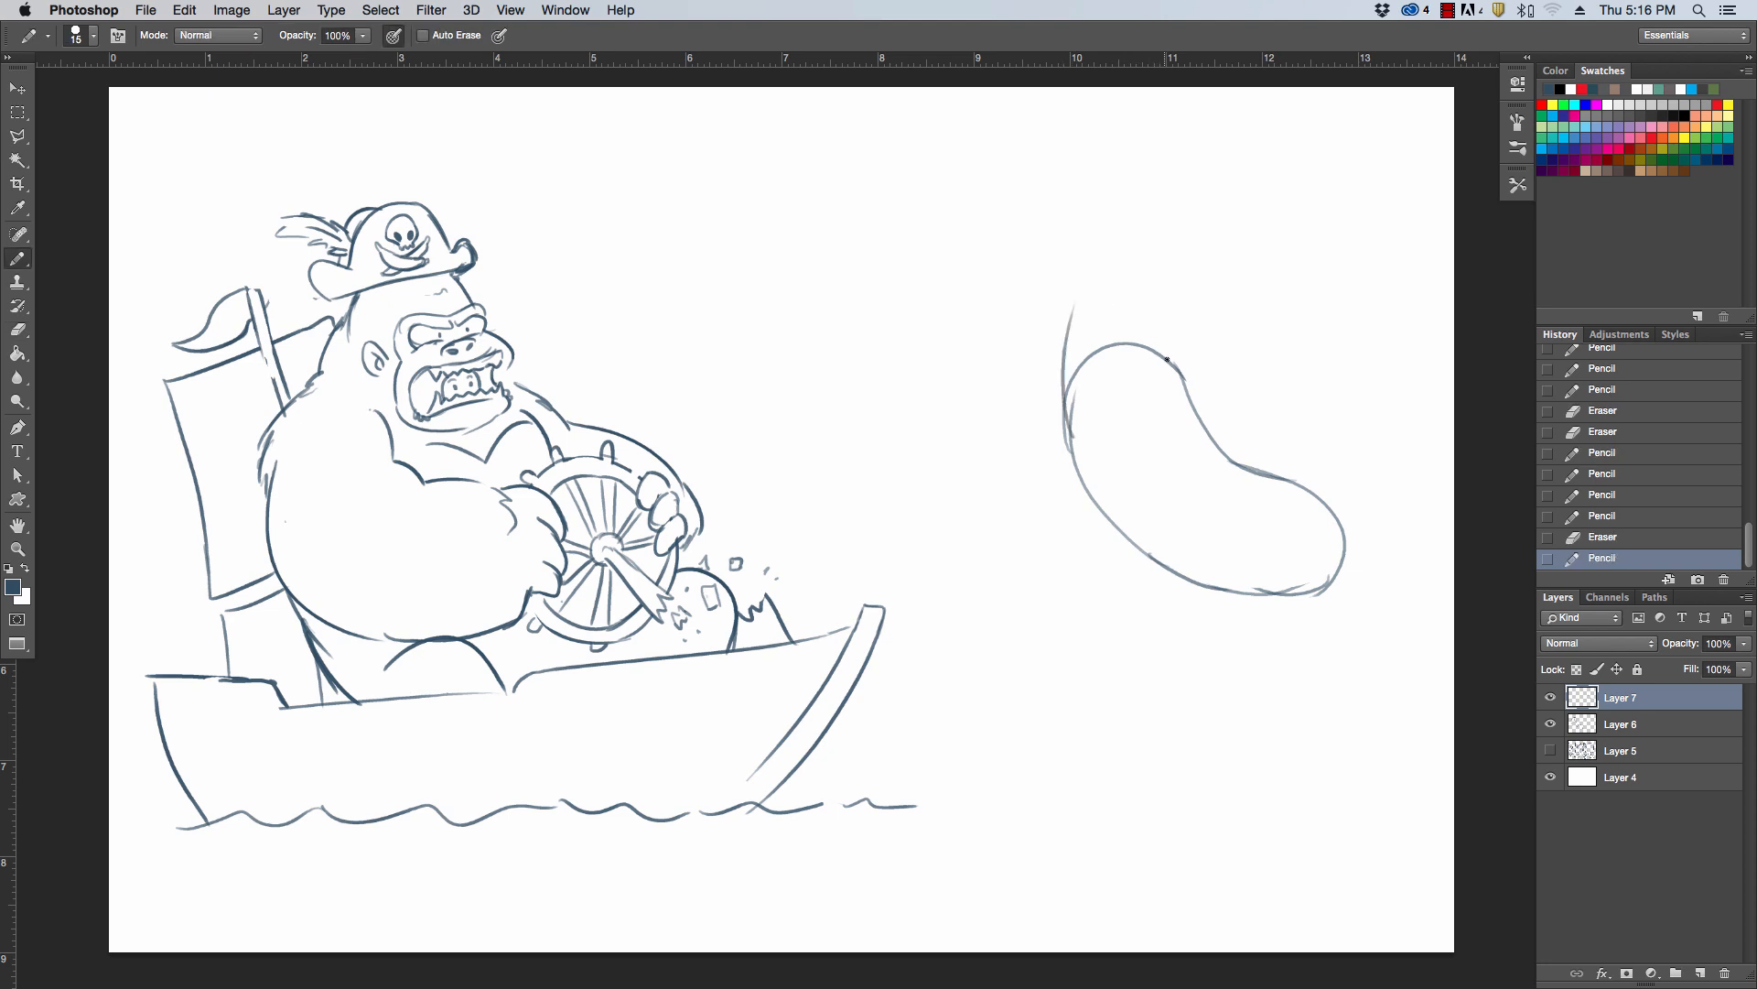
left_click_drag(1167, 360, 1141, 300)
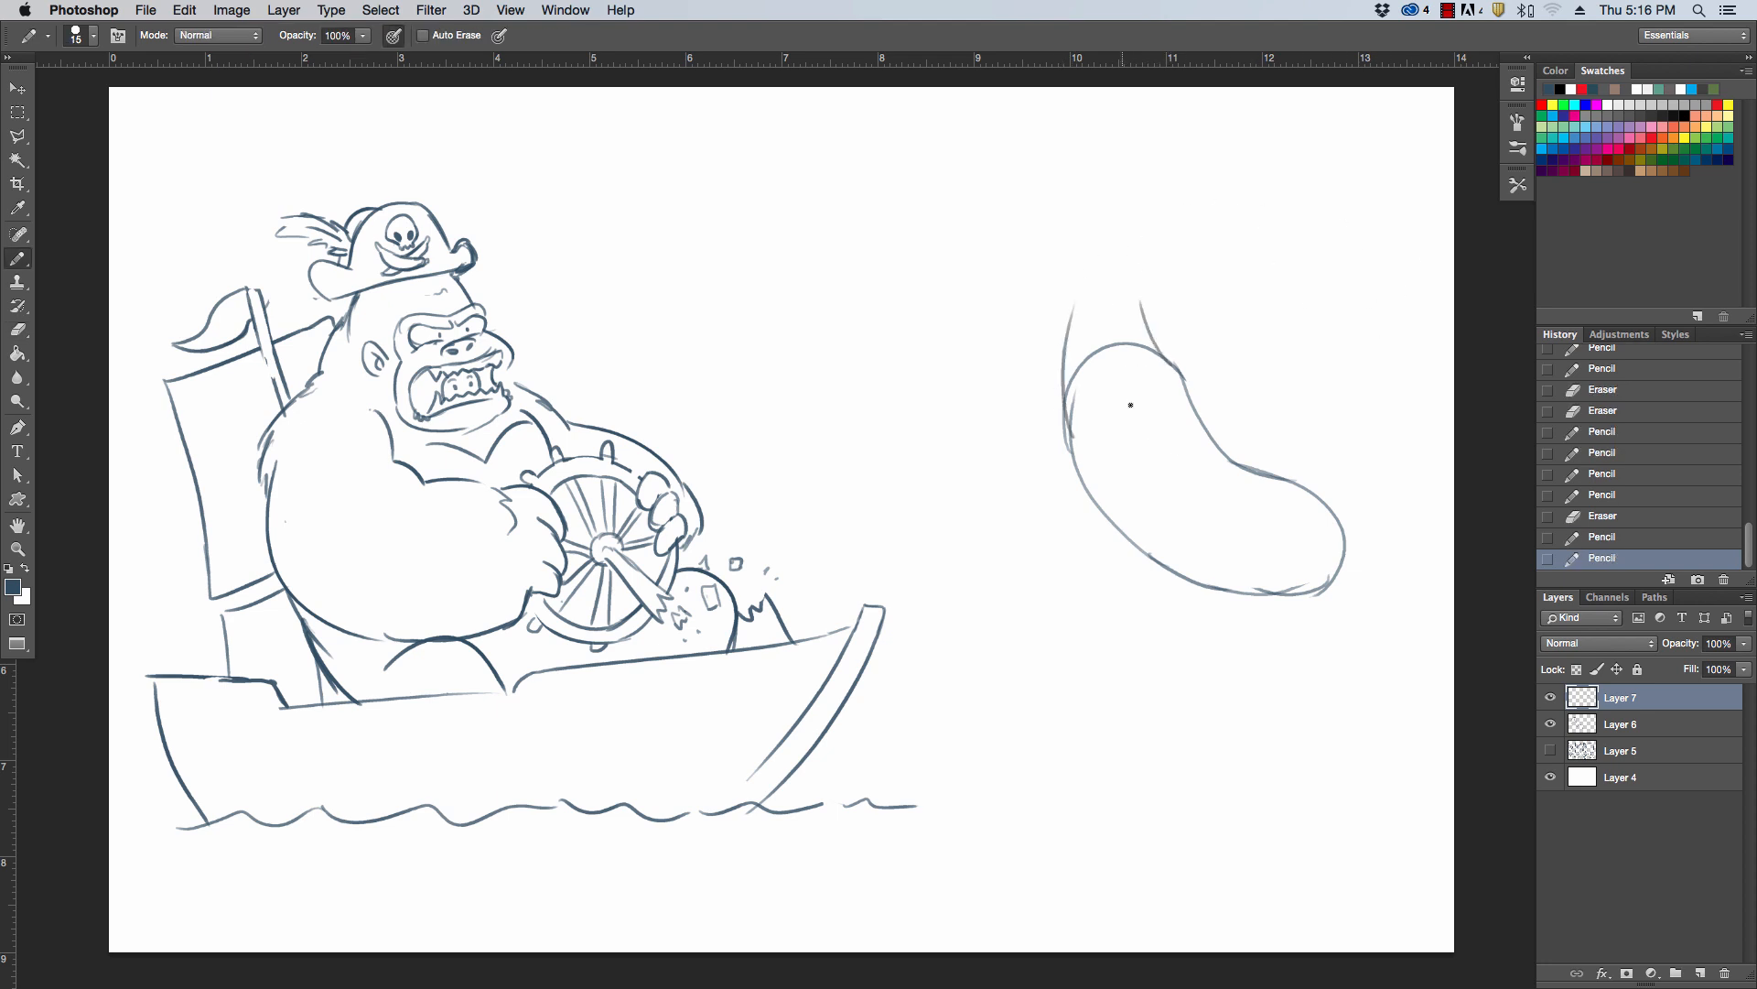
Draw the new figure's arm with a rounded shoulder, bent elbow, forearm and hand, and erase the body lines crossing it
mouse_move(1119, 389)
left_mouse_down()
mouse_move(1158, 456)
mouse_move(1113, 452)
mouse_move(1157, 465)
mouse_move(1110, 458)
mouse_move(1090, 403)
mouse_move(1002, 395)
left_mouse_up()
key("super+z")
mouse_move(1110, 455)
left_mouse_down()
mouse_move(1004, 418)
mouse_move(997, 396)
mouse_move(926, 465)
left_mouse_up()
mouse_move(997, 410)
left_mouse_down()
mouse_move(958, 490)
mouse_move(935, 467)
mouse_move(924, 502)
mouse_move(965, 492)
mouse_move(929, 453)
left_mouse_up()
key("e")
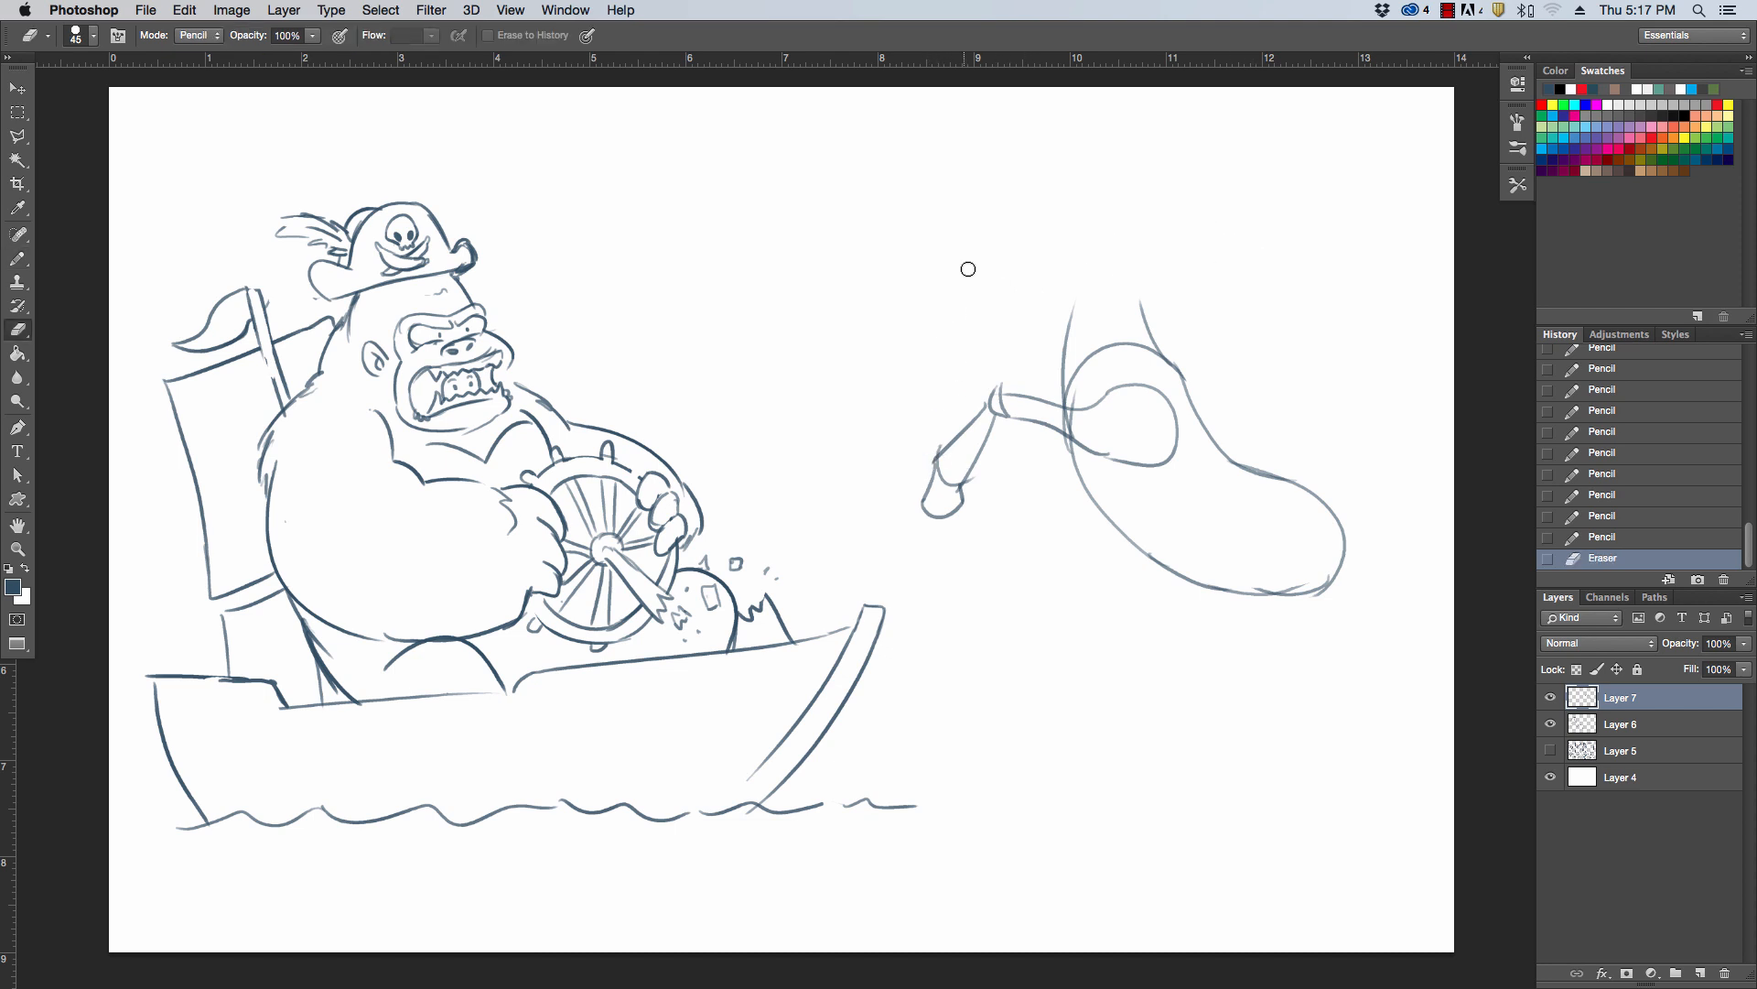
mouse_move(1097, 409)
left_mouse_down()
mouse_move(1073, 426)
mouse_move(1087, 426)
mouse_move(995, 403)
left_mouse_up()
left_click_drag(976, 487, 978, 453)
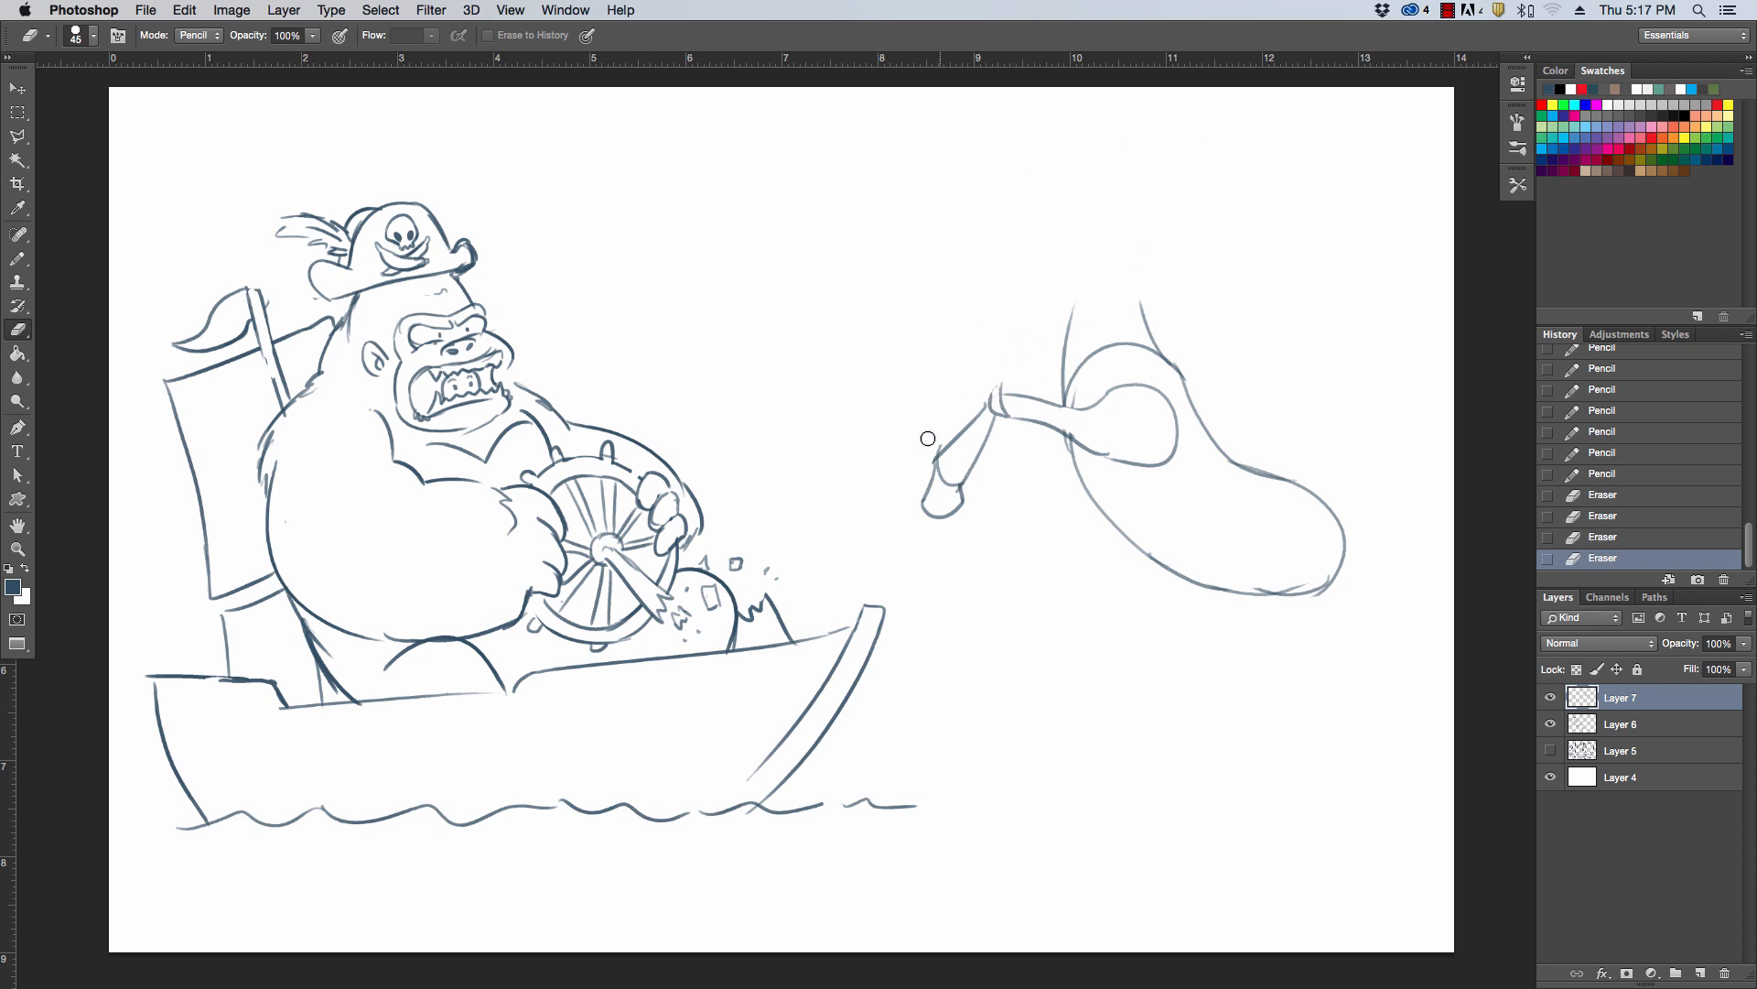
key("b")
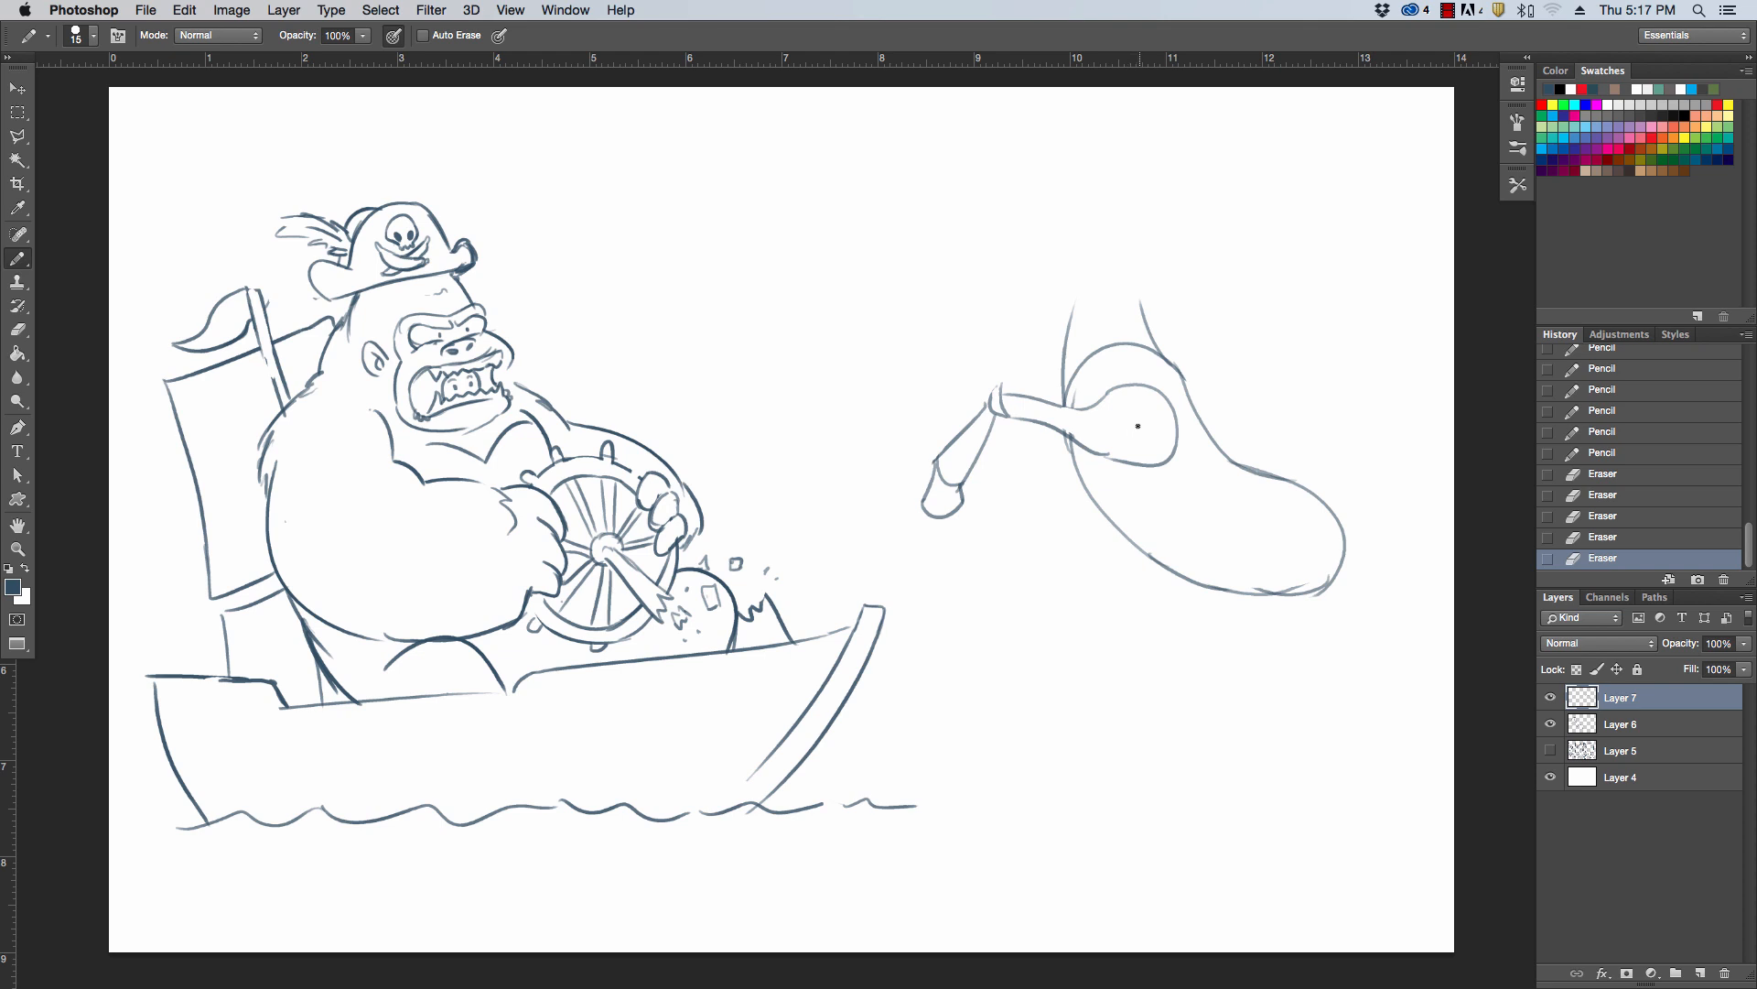
Draw a small circle inside the shoulder and an inner belly contour running along the underside toward the hip
mouse_move(1151, 443)
left_mouse_down()
mouse_move(1120, 446)
mouse_move(1146, 395)
mouse_move(1168, 423)
mouse_move(1144, 449)
mouse_move(1133, 395)
mouse_move(1155, 401)
mouse_move(1131, 414)
left_mouse_up()
key("super+z")
key("super+z")
key("super+z")
key("super+z")
mouse_move(1124, 466)
left_mouse_down()
mouse_move(1244, 553)
mouse_move(1205, 536)
mouse_move(1193, 579)
left_mouse_up()
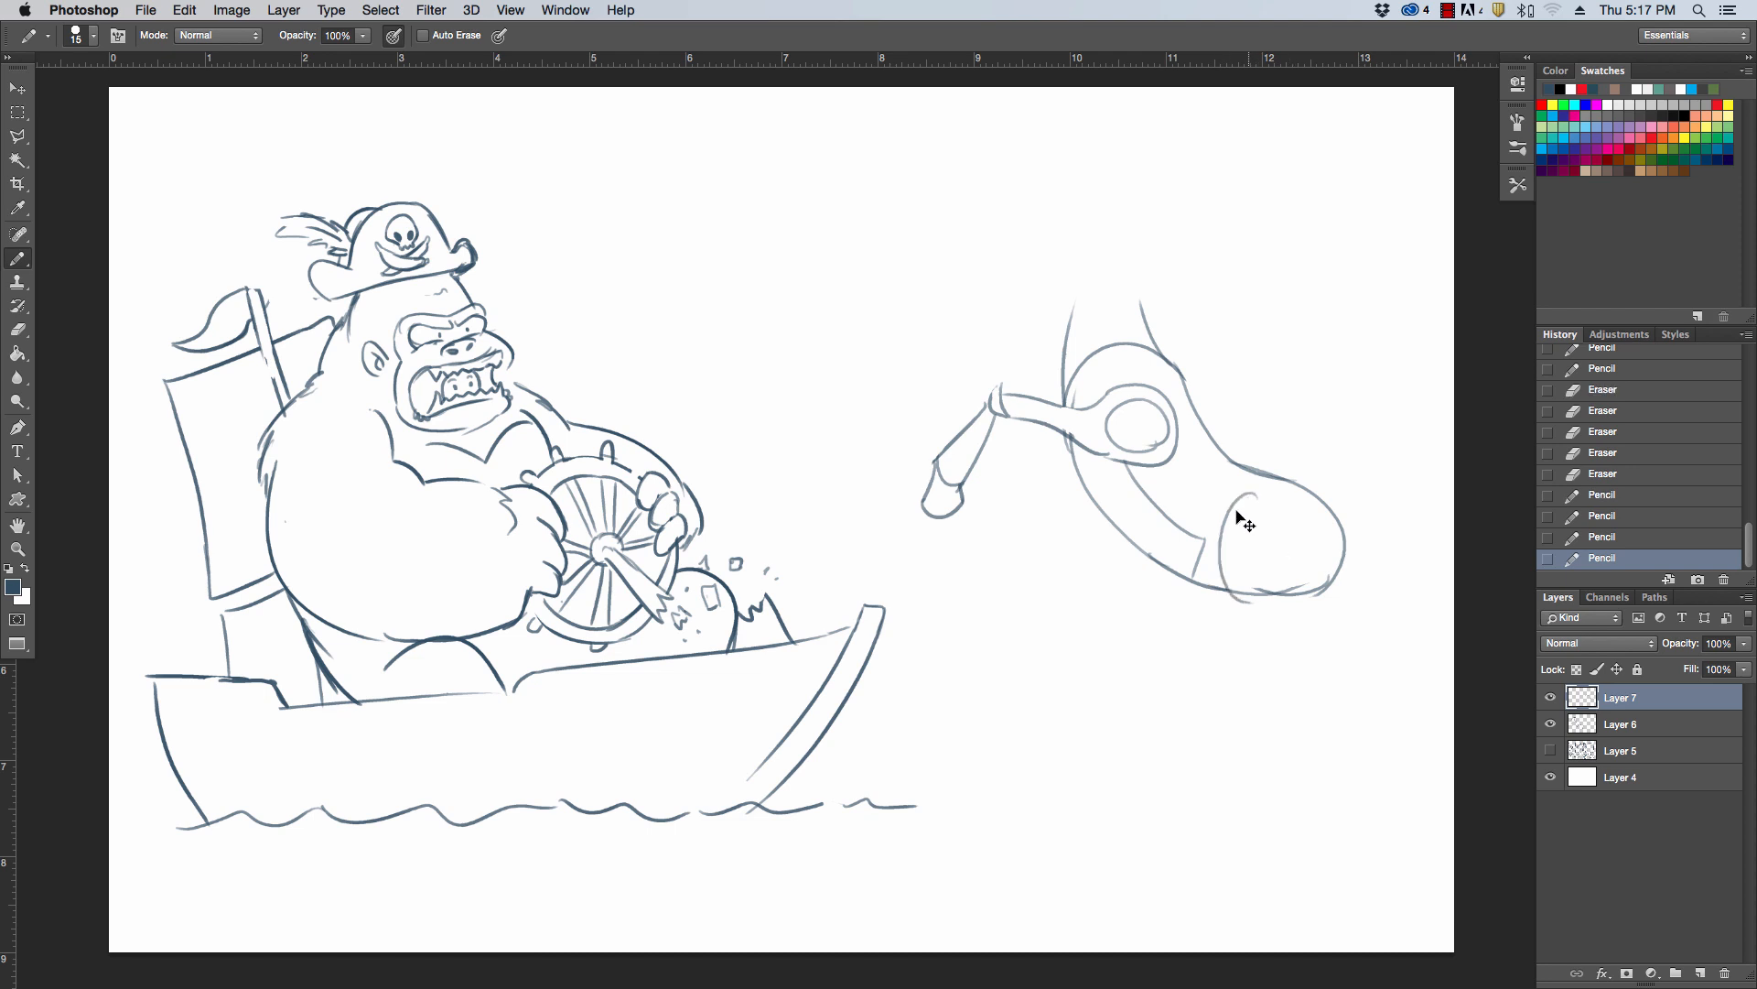
Redraw the haunch as a large rounded shape over the rear body and extend a tapering thigh down from it
key("super+z")
mouse_move(1256, 490)
left_mouse_down()
mouse_move(1266, 617)
mouse_move(1243, 488)
mouse_move(1315, 568)
left_mouse_up()
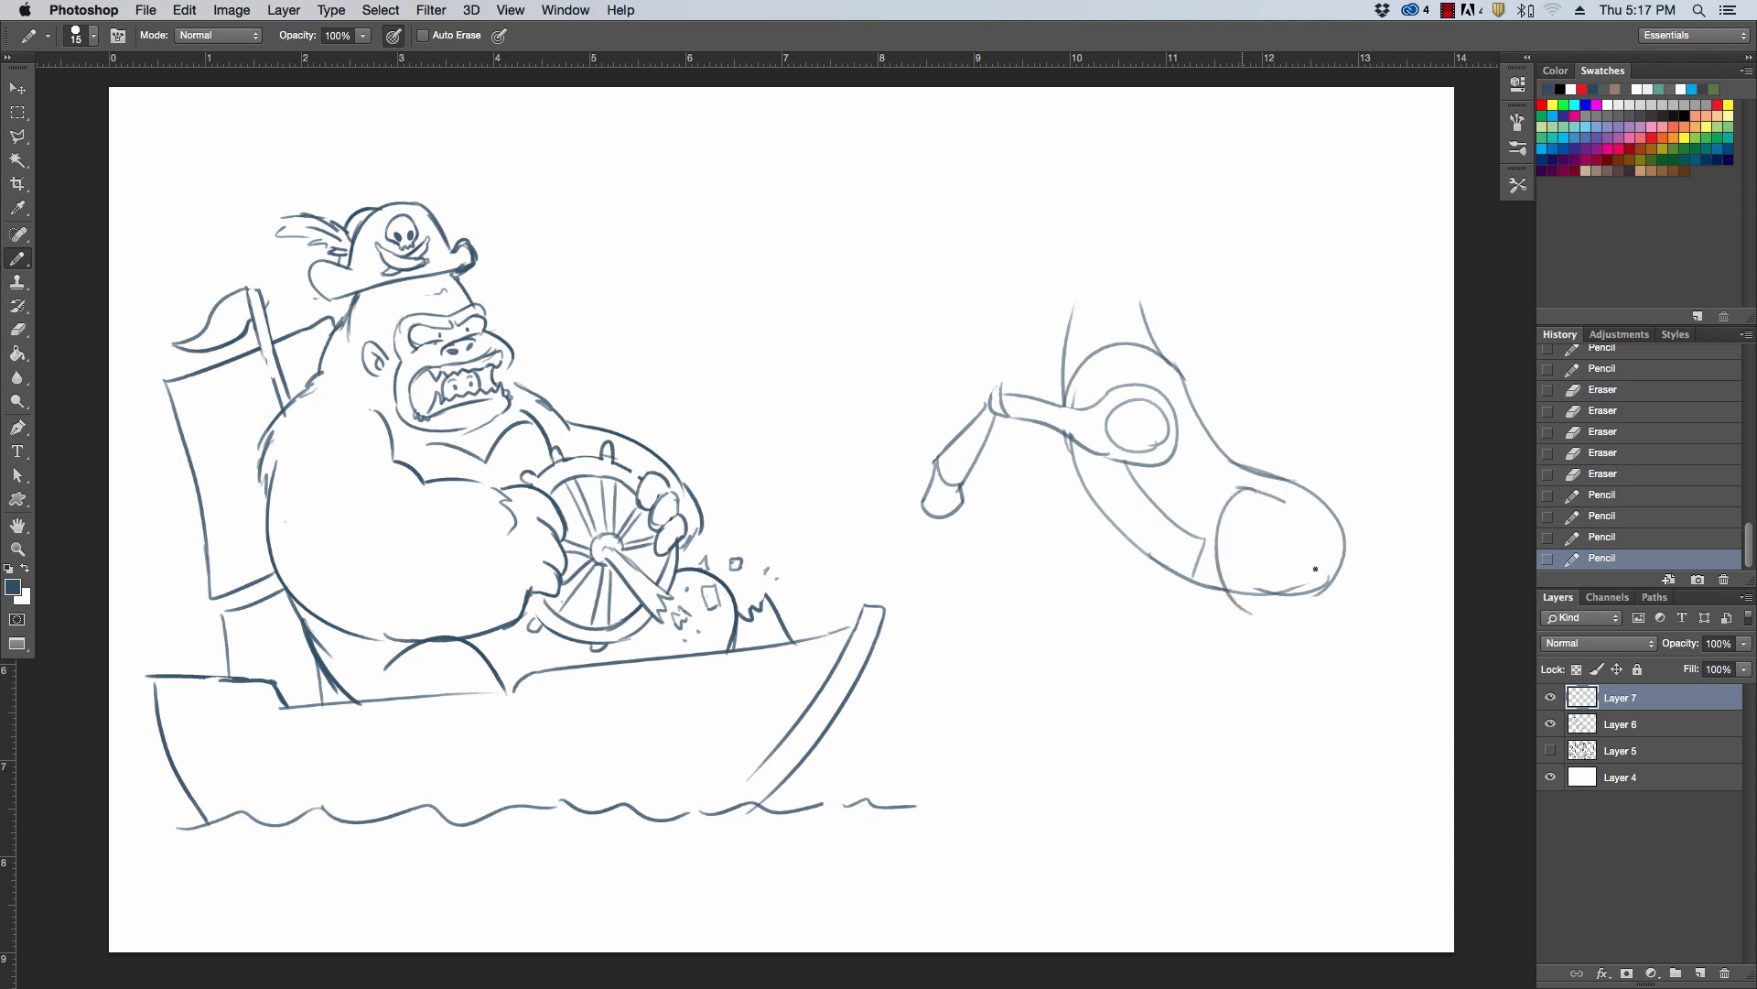
key("super+z")
mouse_move(1236, 486)
left_mouse_down()
mouse_move(1303, 605)
mouse_move(1247, 595)
mouse_move(1304, 600)
mouse_move(1307, 693)
left_mouse_up()
key("e")
left_click(1323, 493)
key("b")
left_click_drag(1298, 600, 1323, 677)
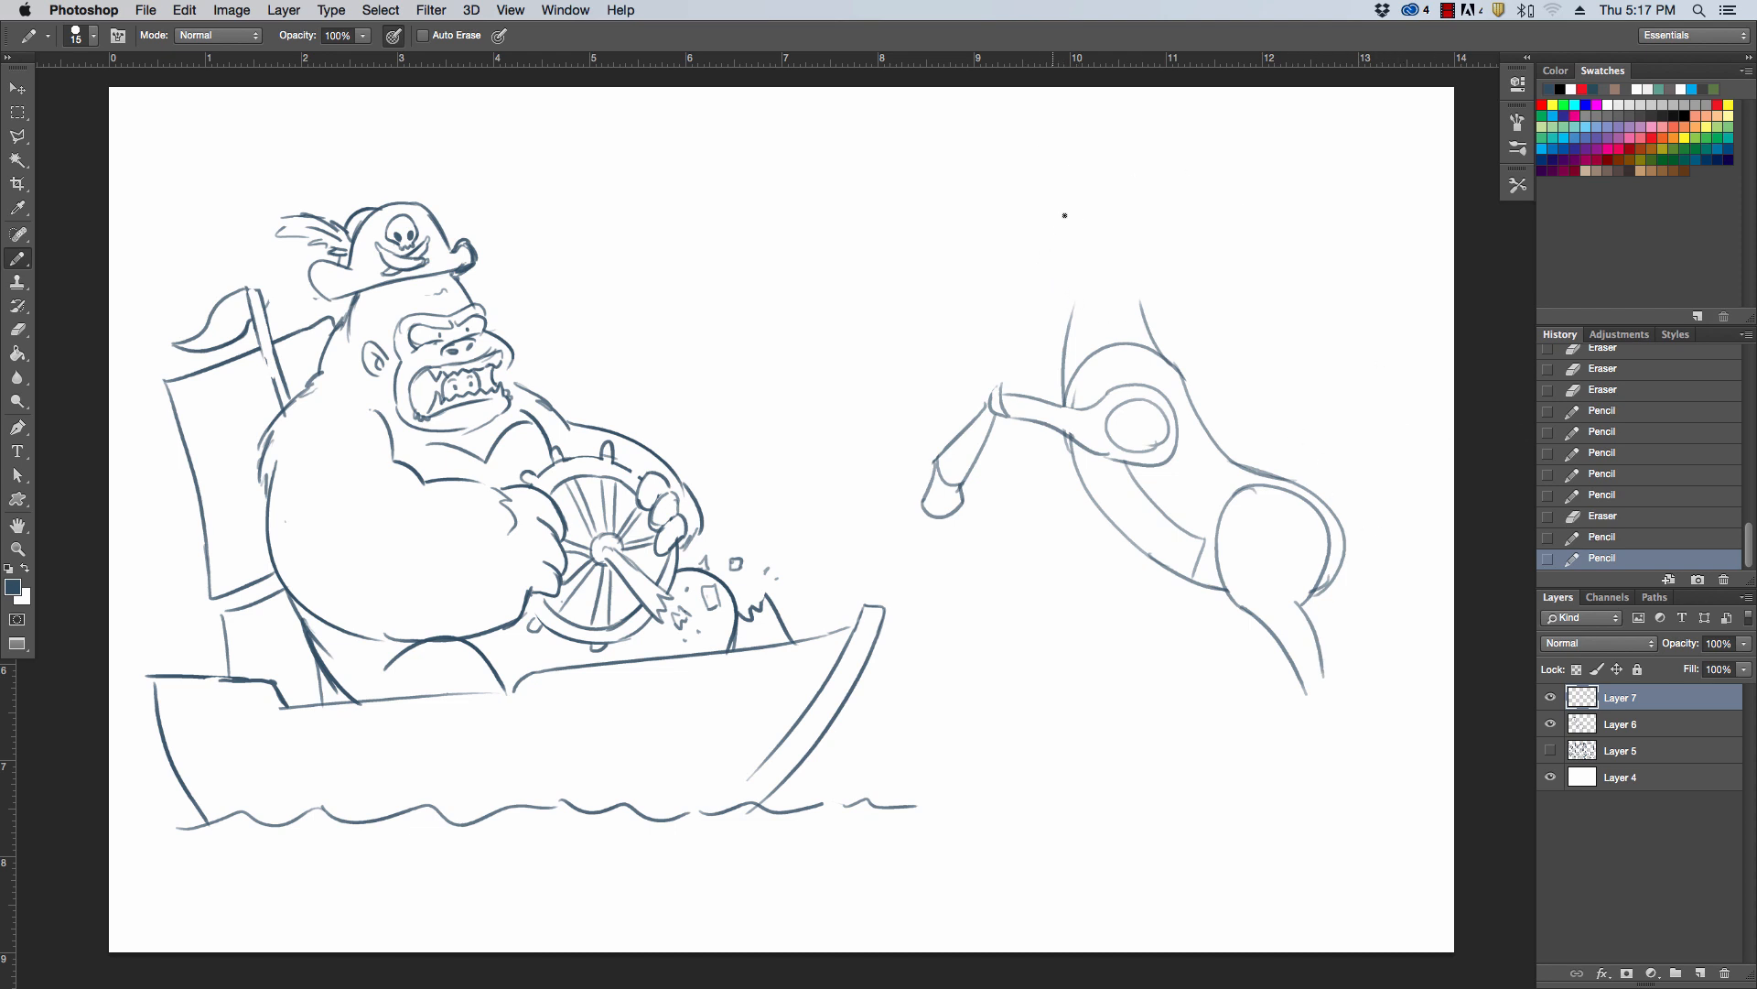
Draw a circle inside the haunch and erase the body outline overlapping the rear of the thigh
left_click(1282, 583)
left_click_drag(1267, 515, 1288, 564)
key("super+z")
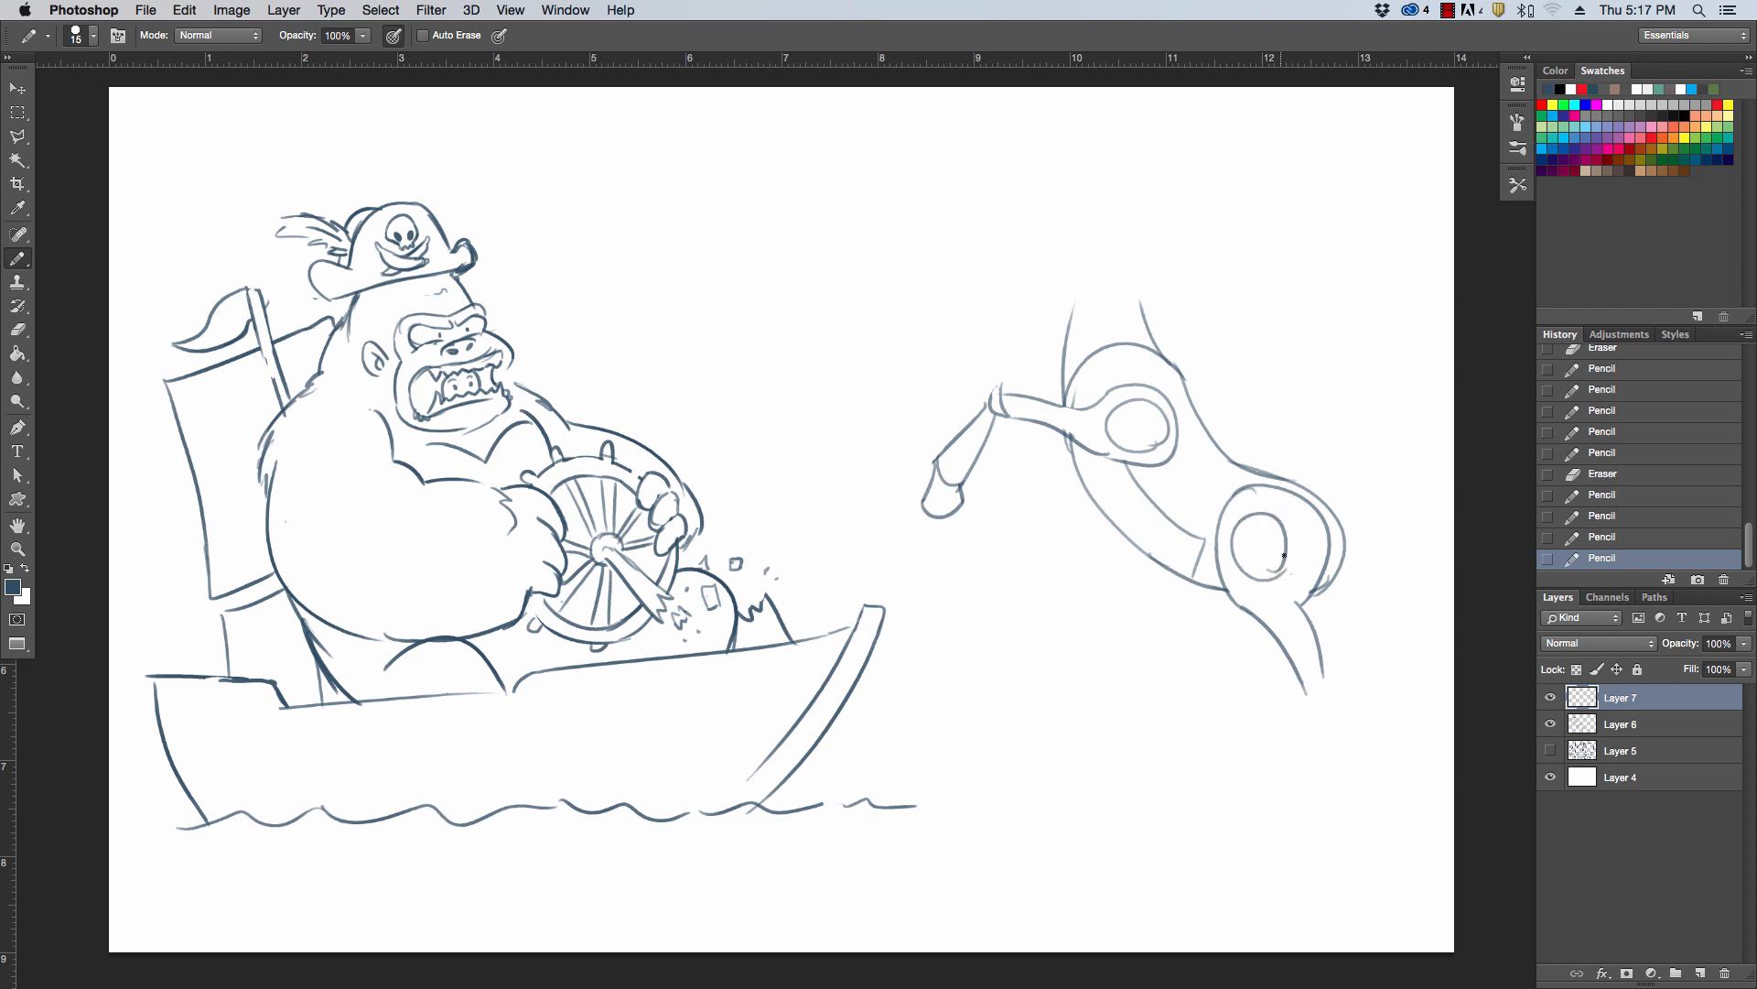
key("super+z")
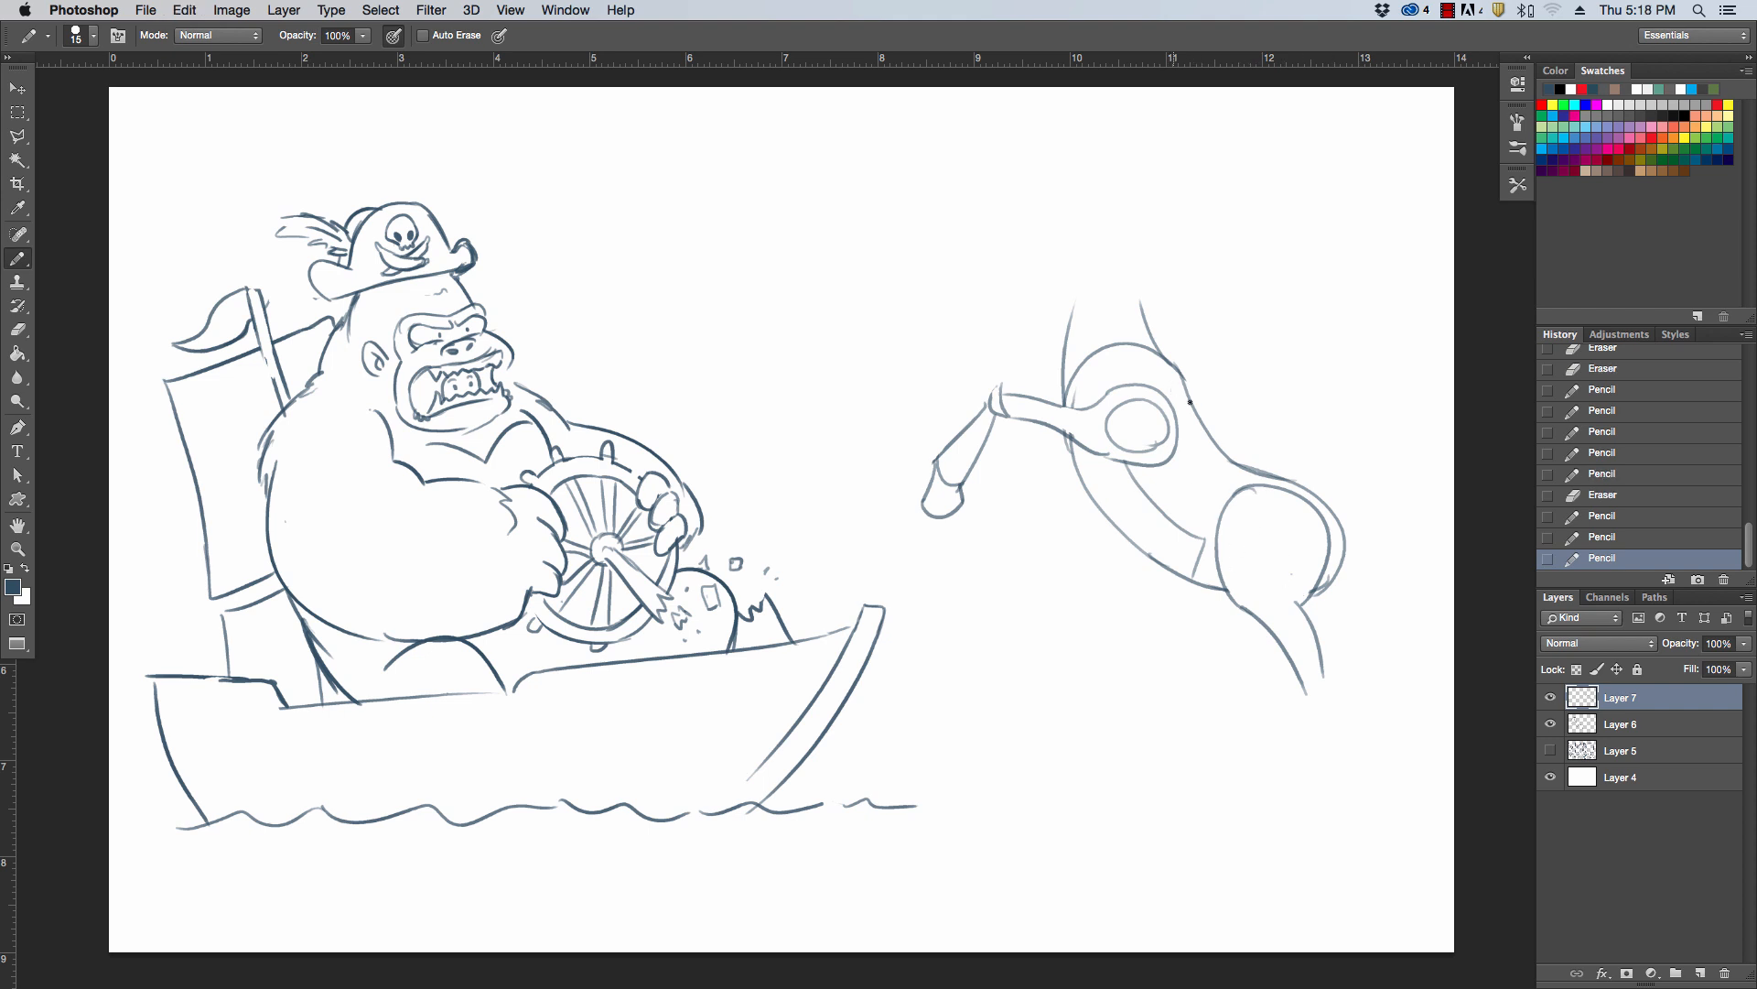
mouse_move(1291, 569)
left_mouse_down()
mouse_move(1307, 560)
mouse_move(1292, 576)
left_mouse_up()
key("super+z")
left_click_drag(1261, 507, 1260, 517)
key("super+z")
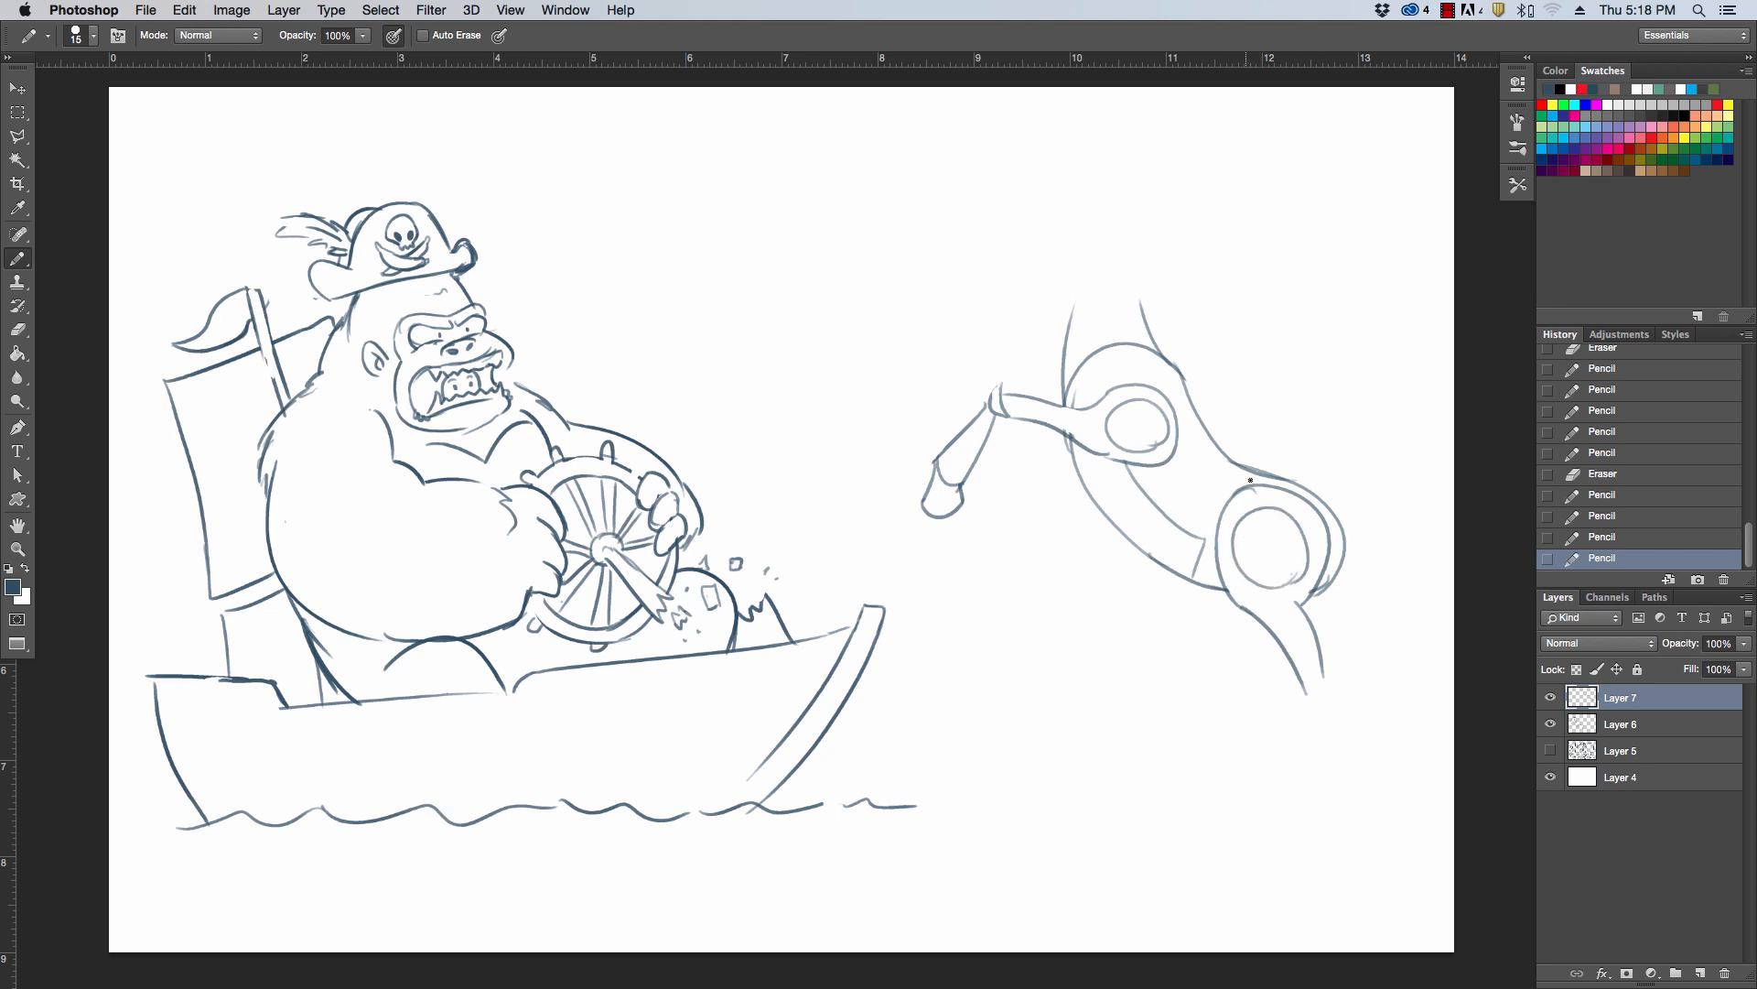
key("e")
mouse_move(1296, 558)
left_mouse_down()
mouse_move(1288, 575)
mouse_move(1323, 582)
left_mouse_up()
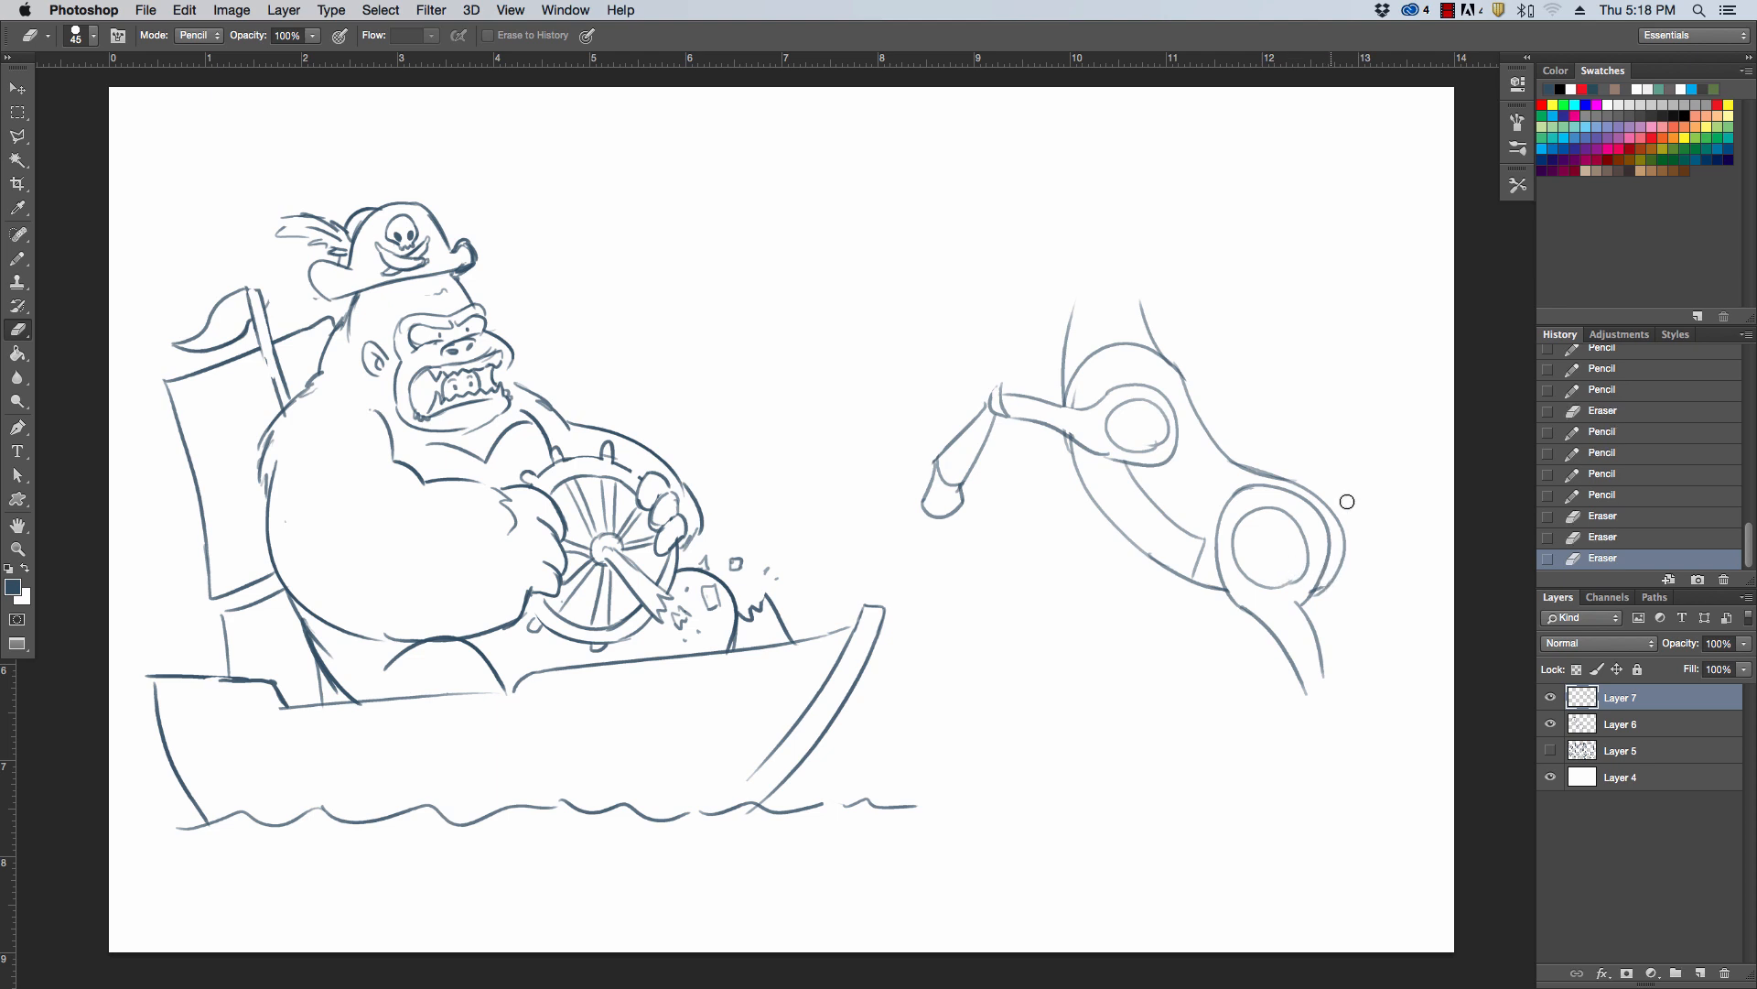
Draw the near hind leg's lower section curving down from the thigh, with a knee joint and a hoof
key("b")
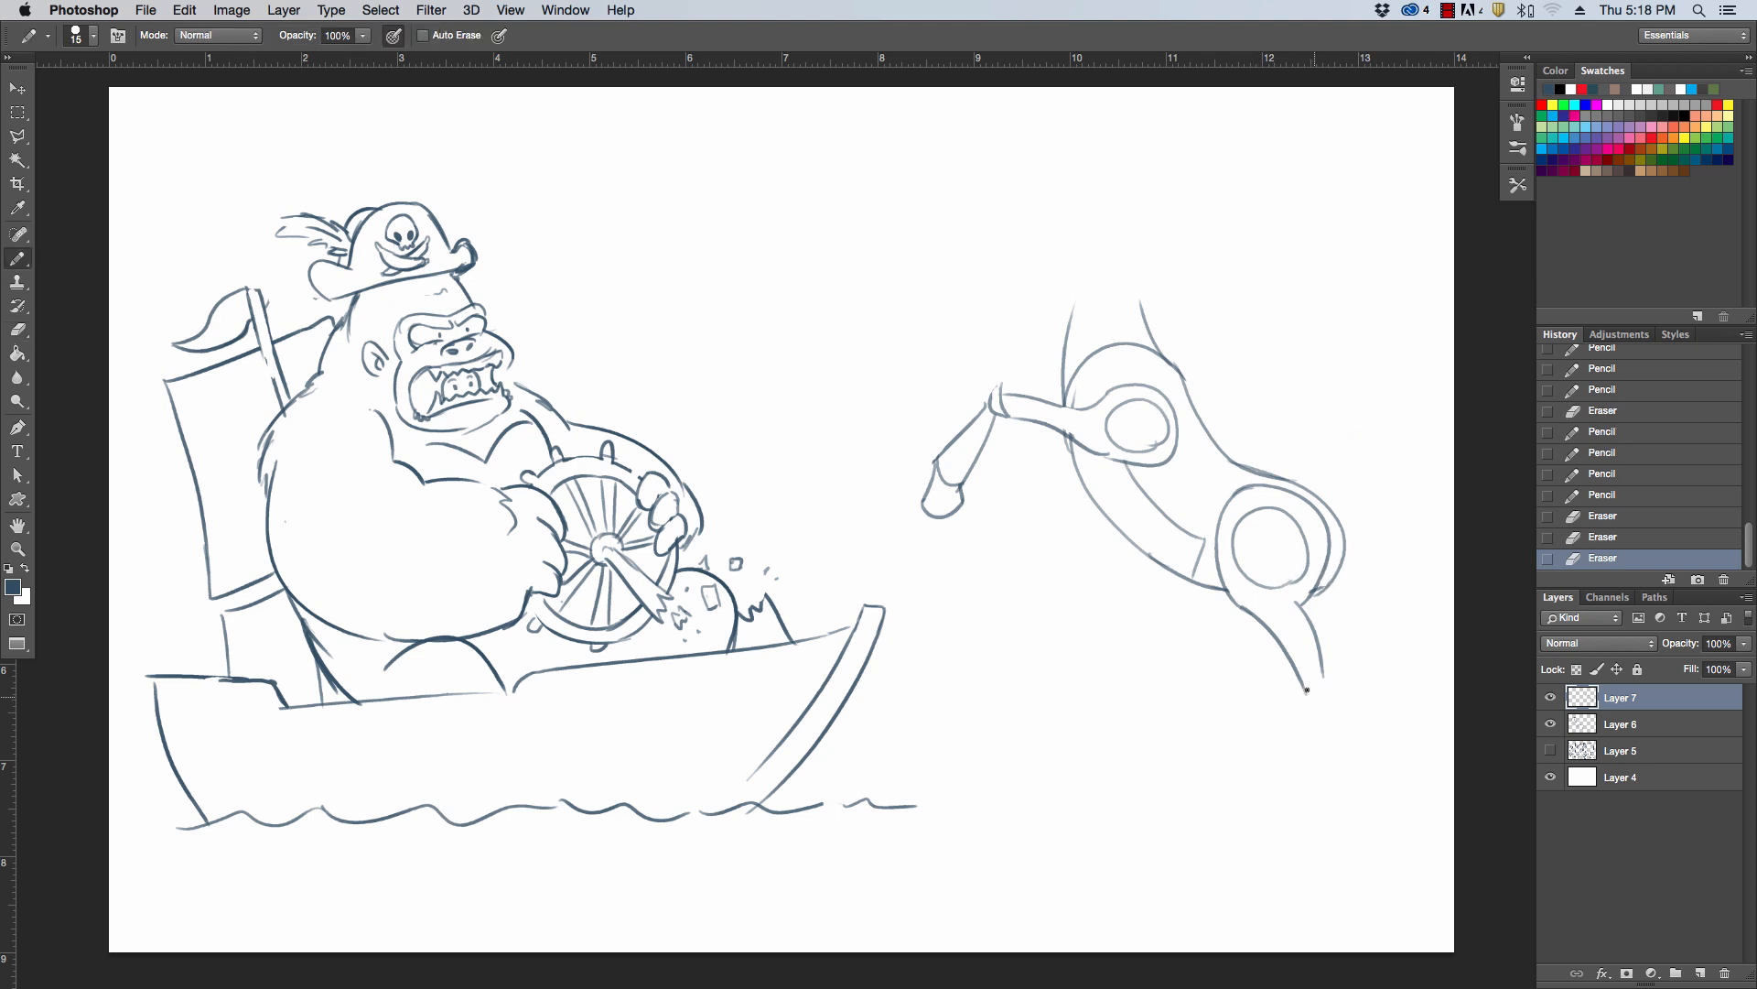
left_click_drag(1292, 760, 1292, 765)
key("super+z")
left_click_drag(1300, 683, 1330, 768)
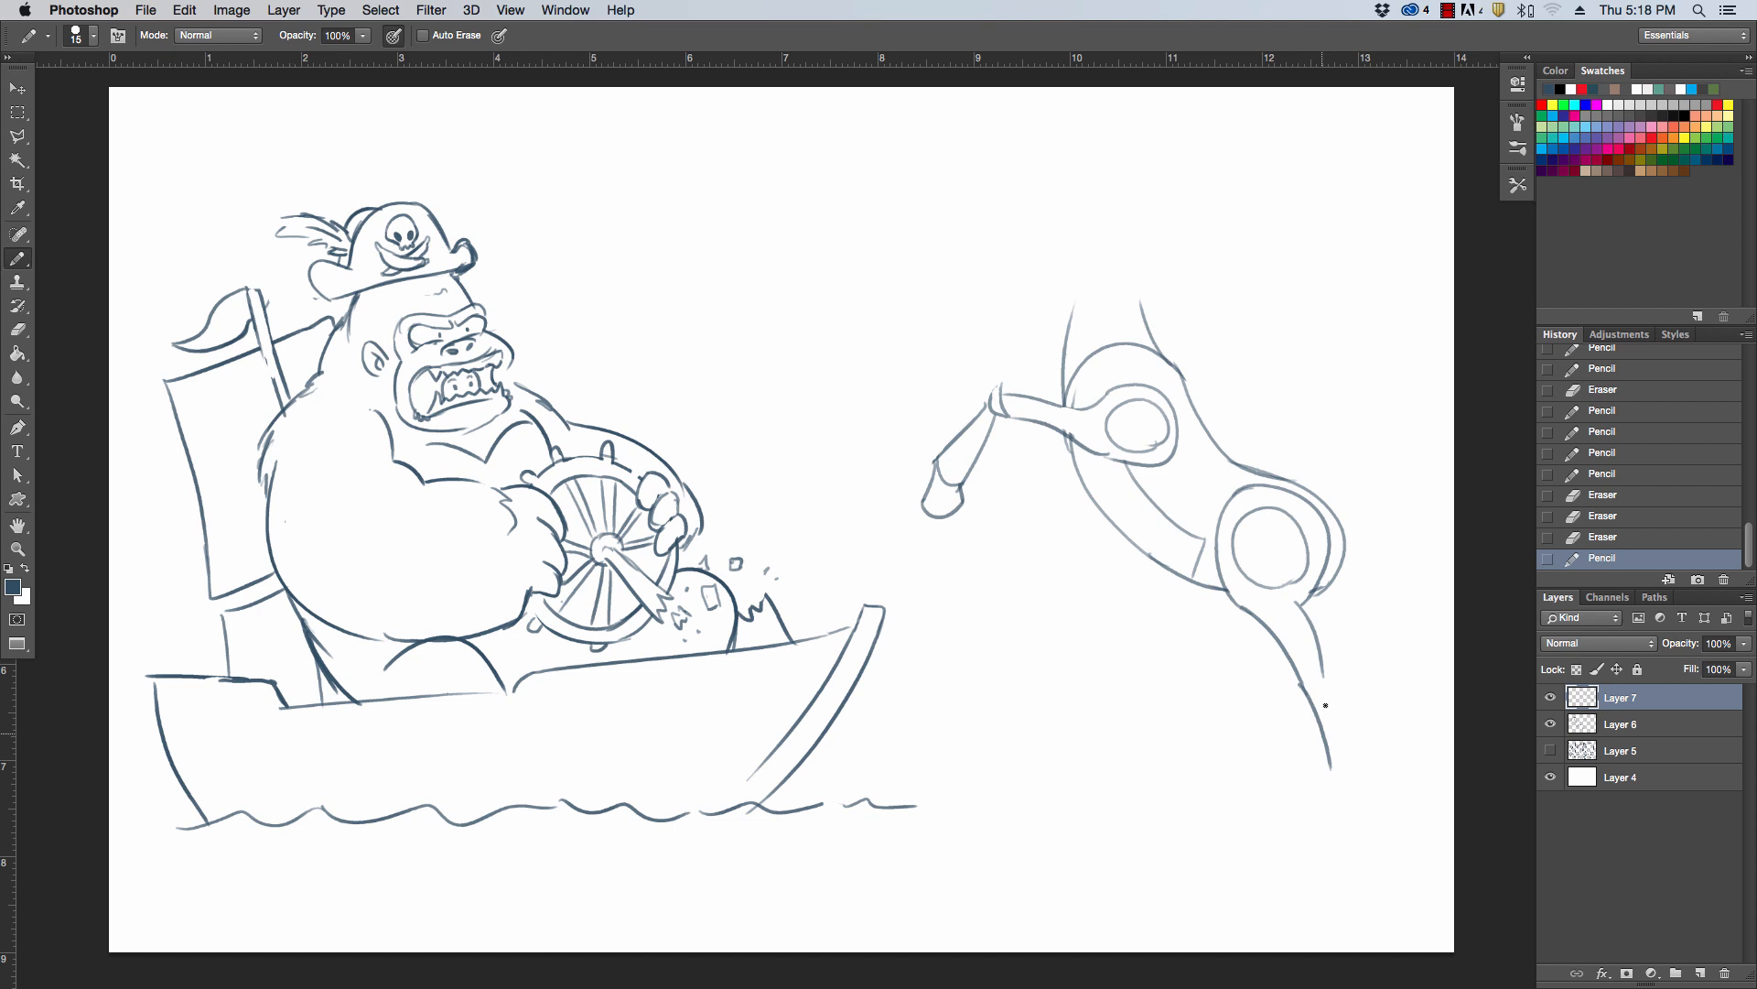
left_click_drag(1316, 673, 1360, 753)
left_click_drag(1303, 683, 1324, 678)
mouse_move(1328, 768)
left_mouse_down()
mouse_move(1367, 749)
mouse_move(1327, 800)
mouse_move(1379, 789)
left_mouse_up()
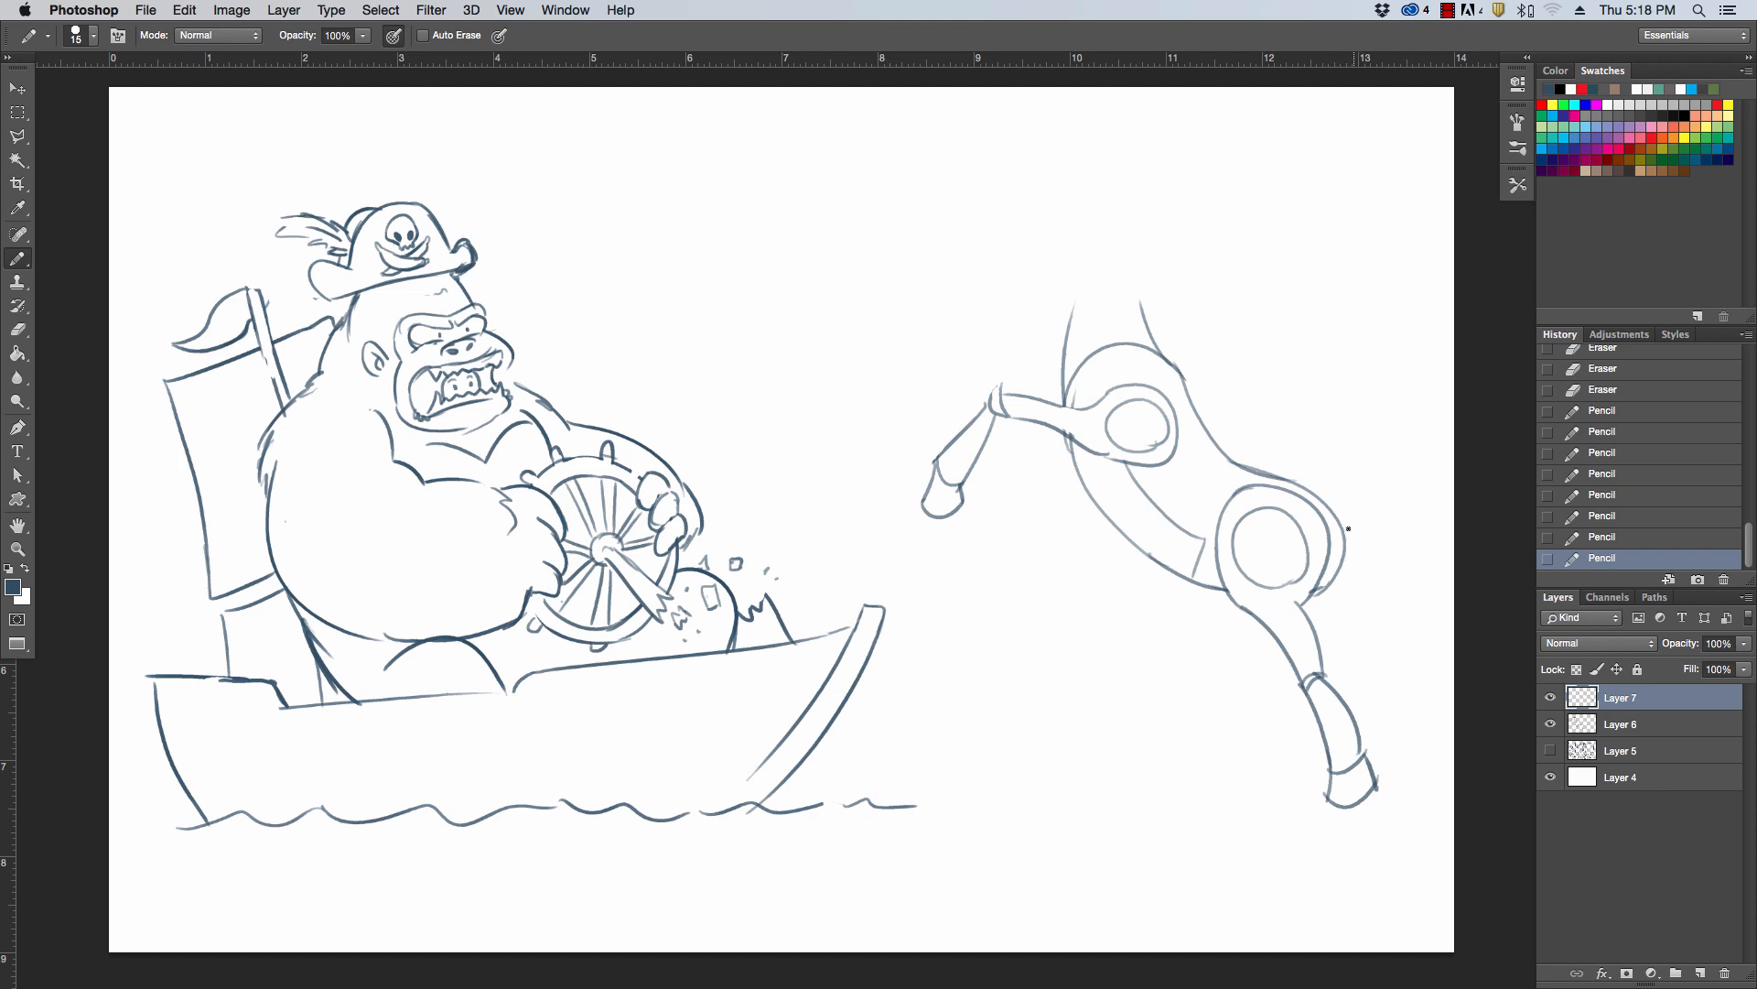
Draw a bushy tail with jagged tips behind the haunch and trim its overshooting strokes with the Eraser
mouse_move(1419, 526)
left_mouse_down()
mouse_move(1370, 522)
mouse_move(1441, 584)
left_mouse_up()
key("super+z")
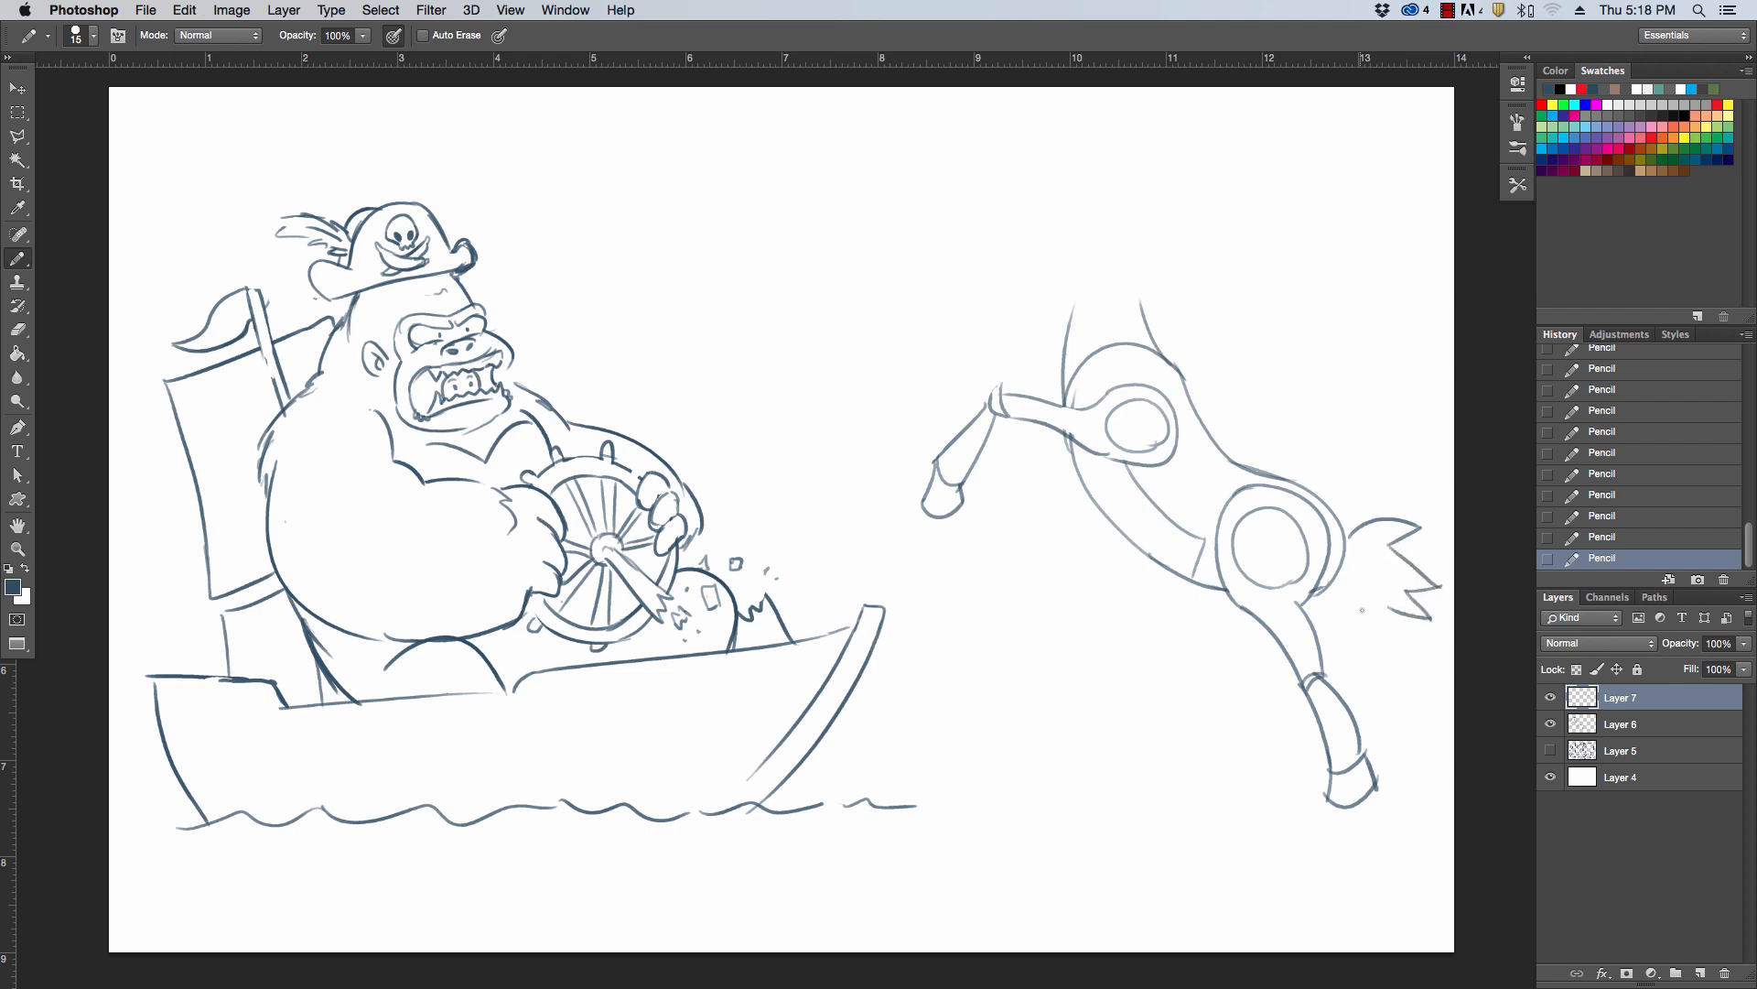
mouse_move(1336, 596)
left_mouse_down()
mouse_move(1390, 644)
mouse_move(1380, 618)
left_mouse_up()
key("super+z")
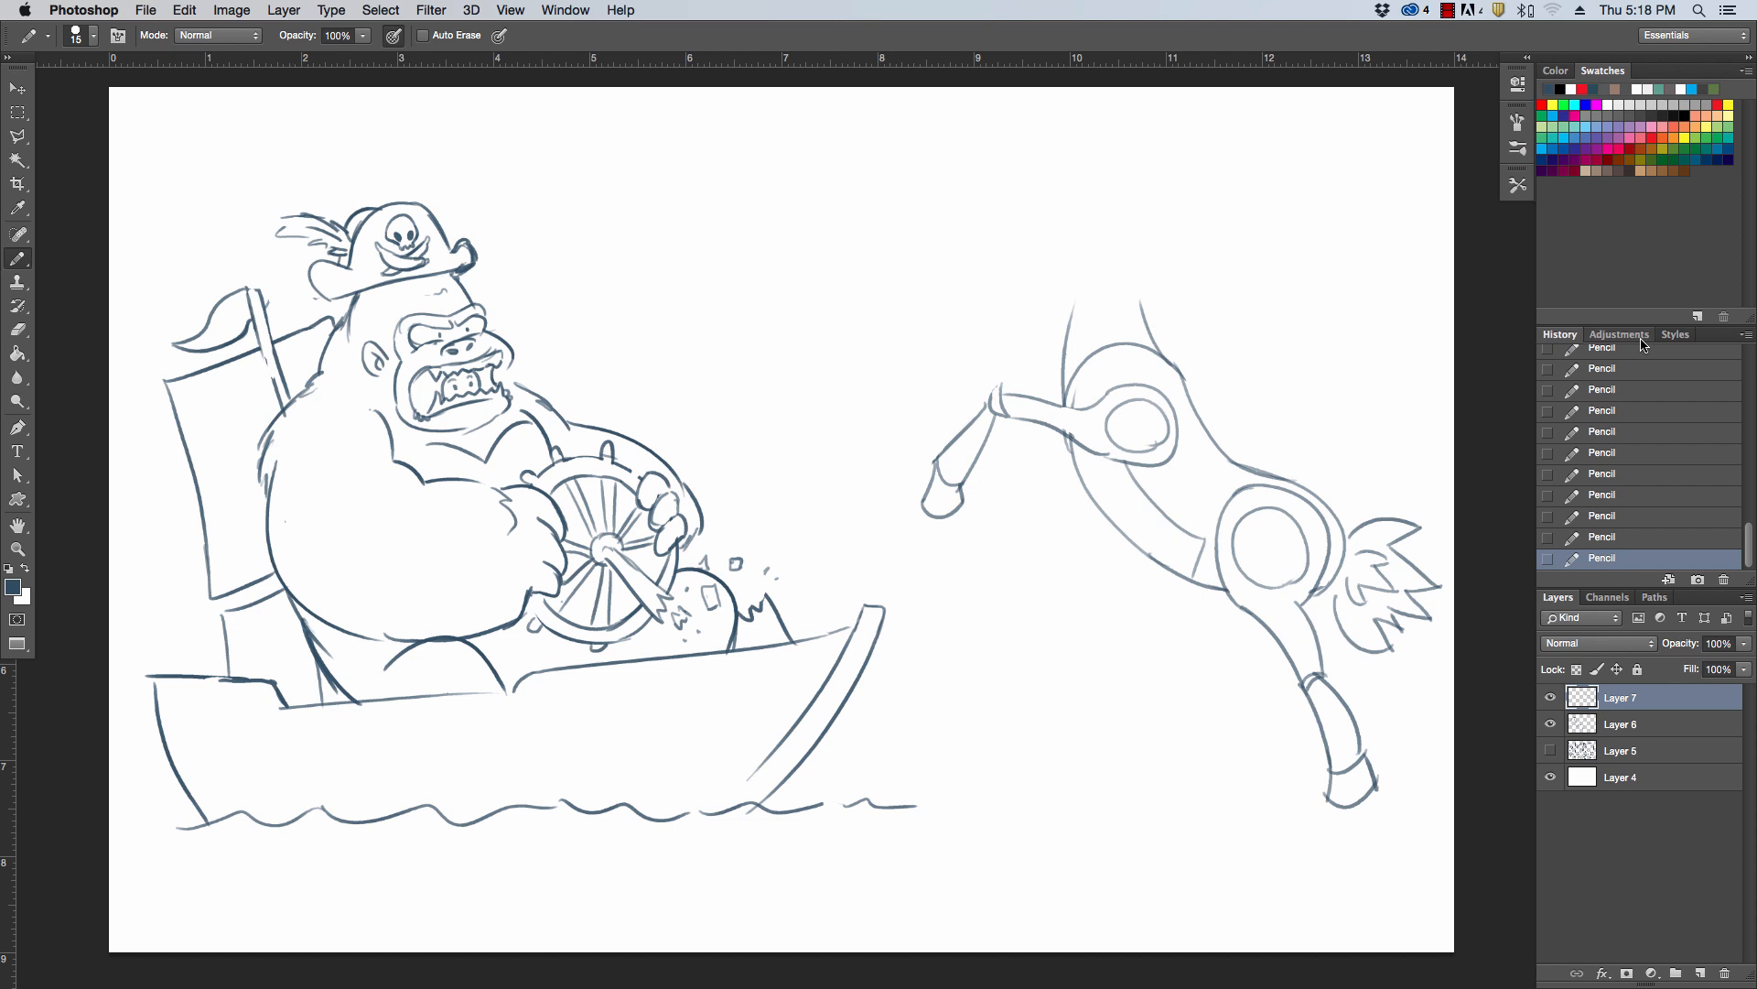
key("e")
left_click_drag(1444, 580, 1428, 606)
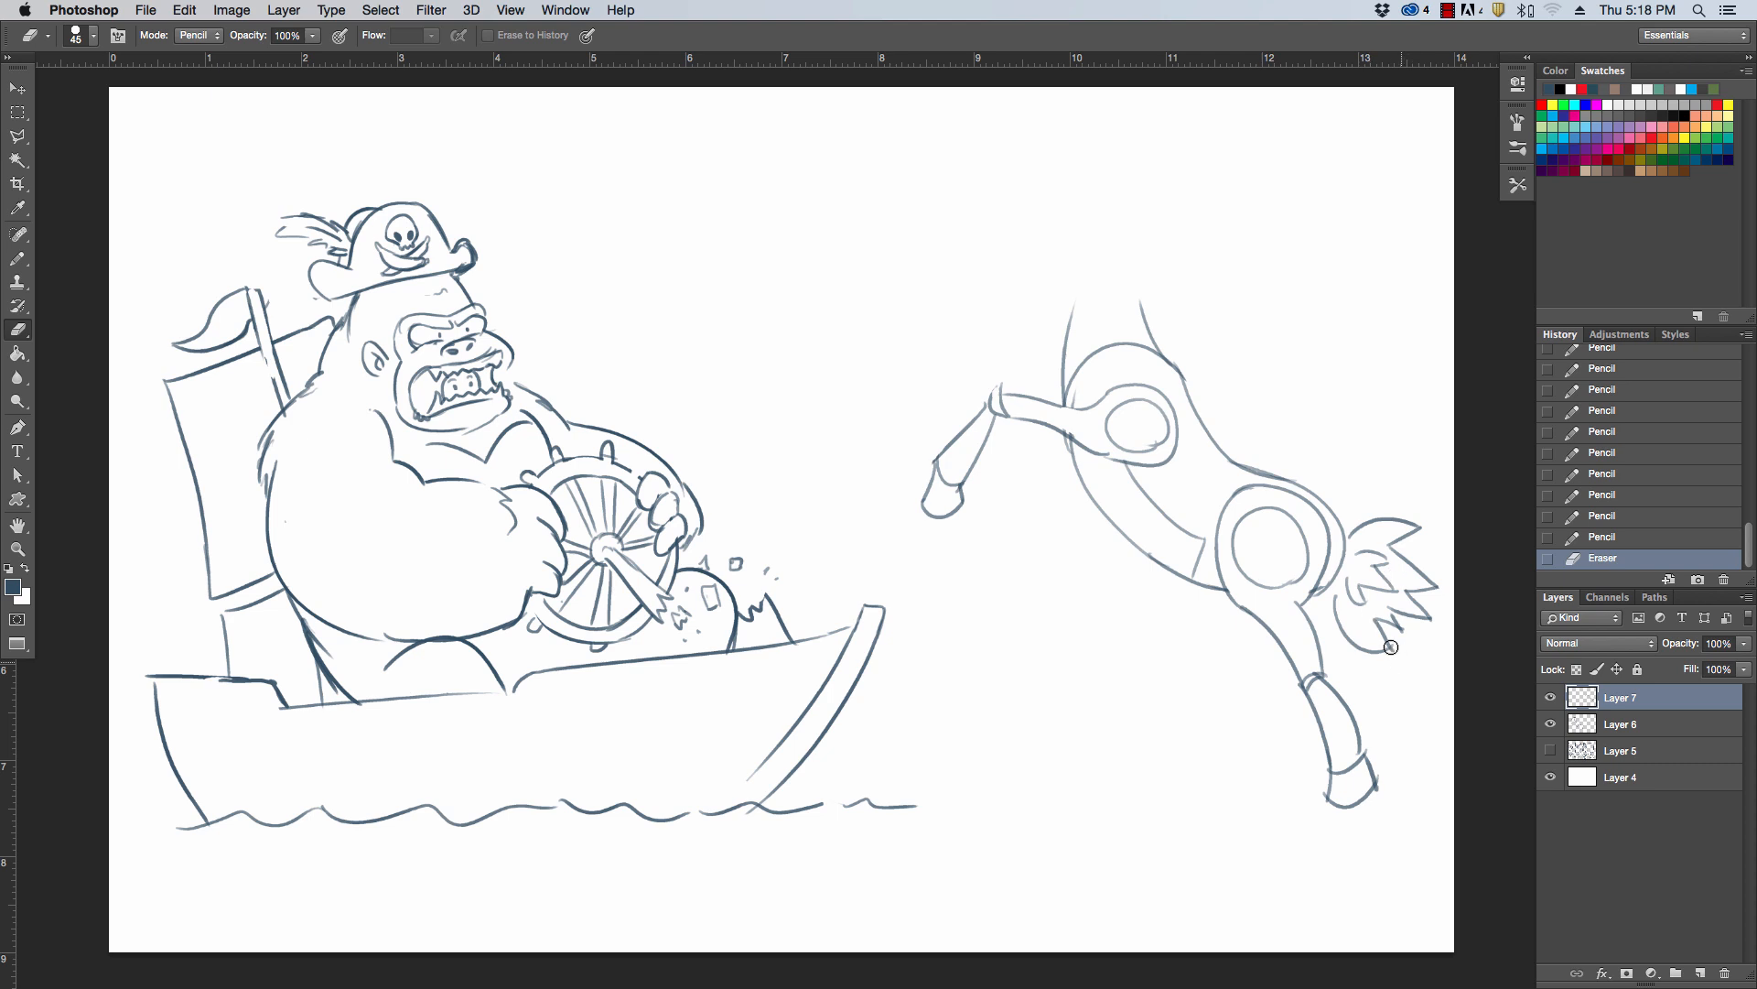
left_click_drag(1410, 630, 1400, 655)
left_click(1410, 608)
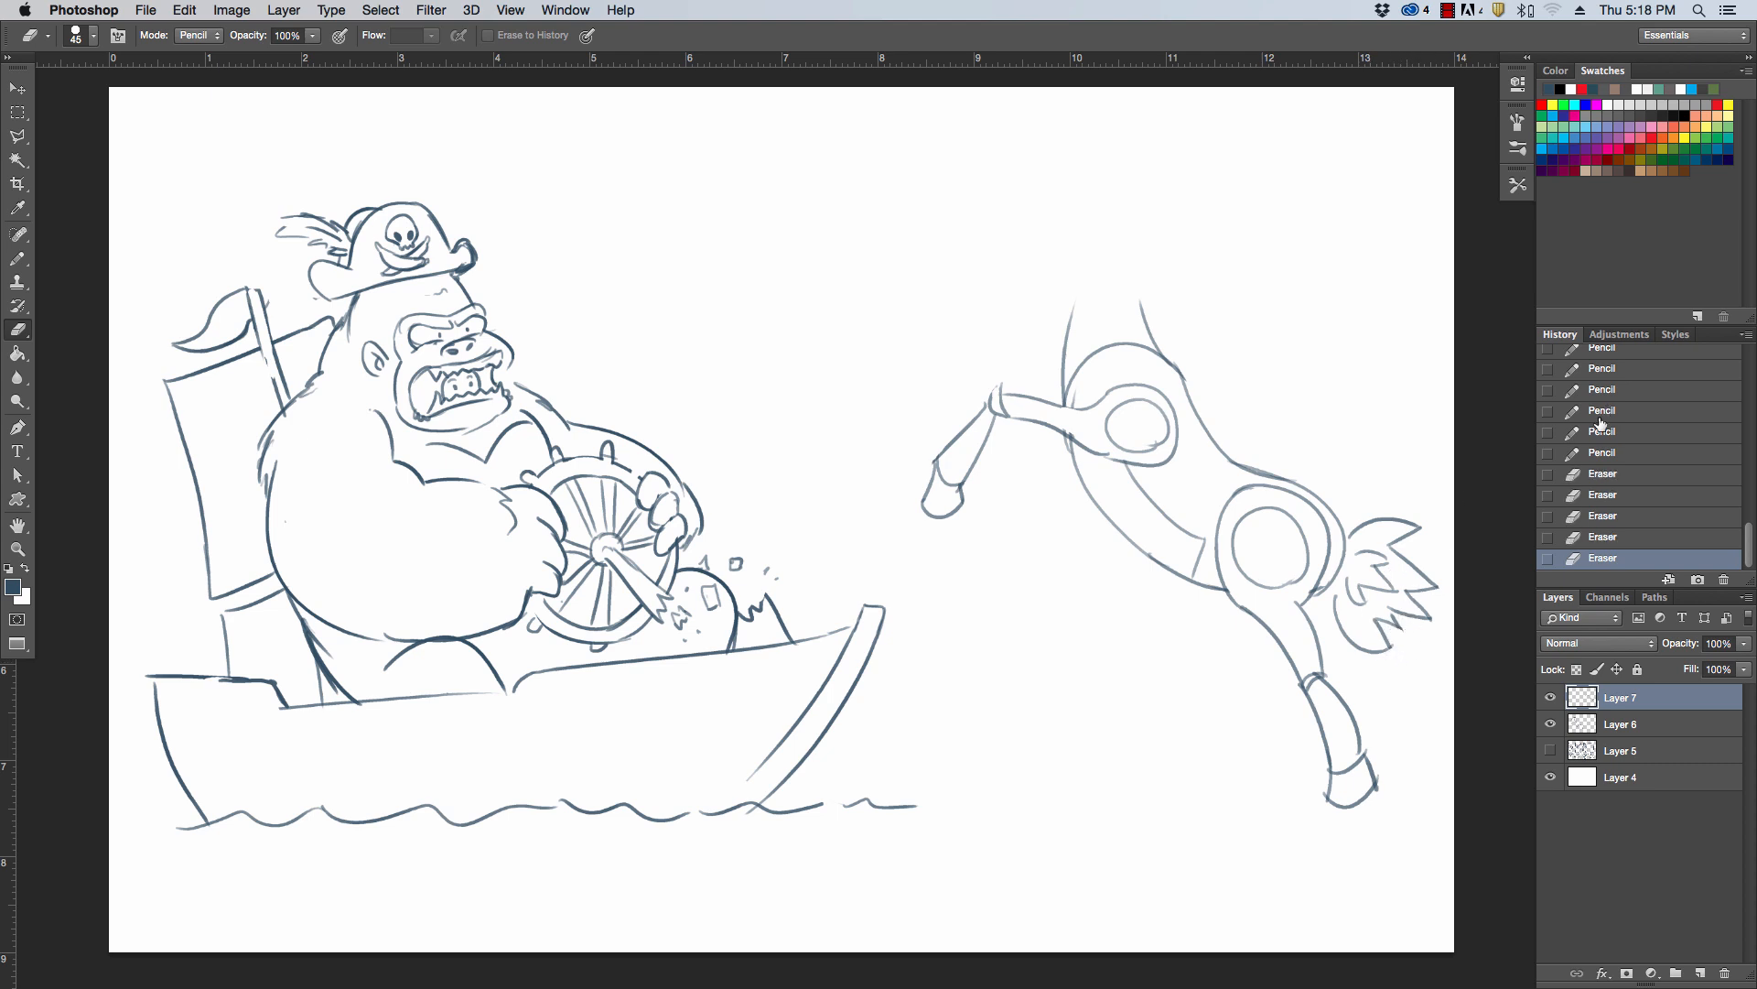
Select the tail with the Polygonal Lasso and move it slightly away from the haunch
key("l")
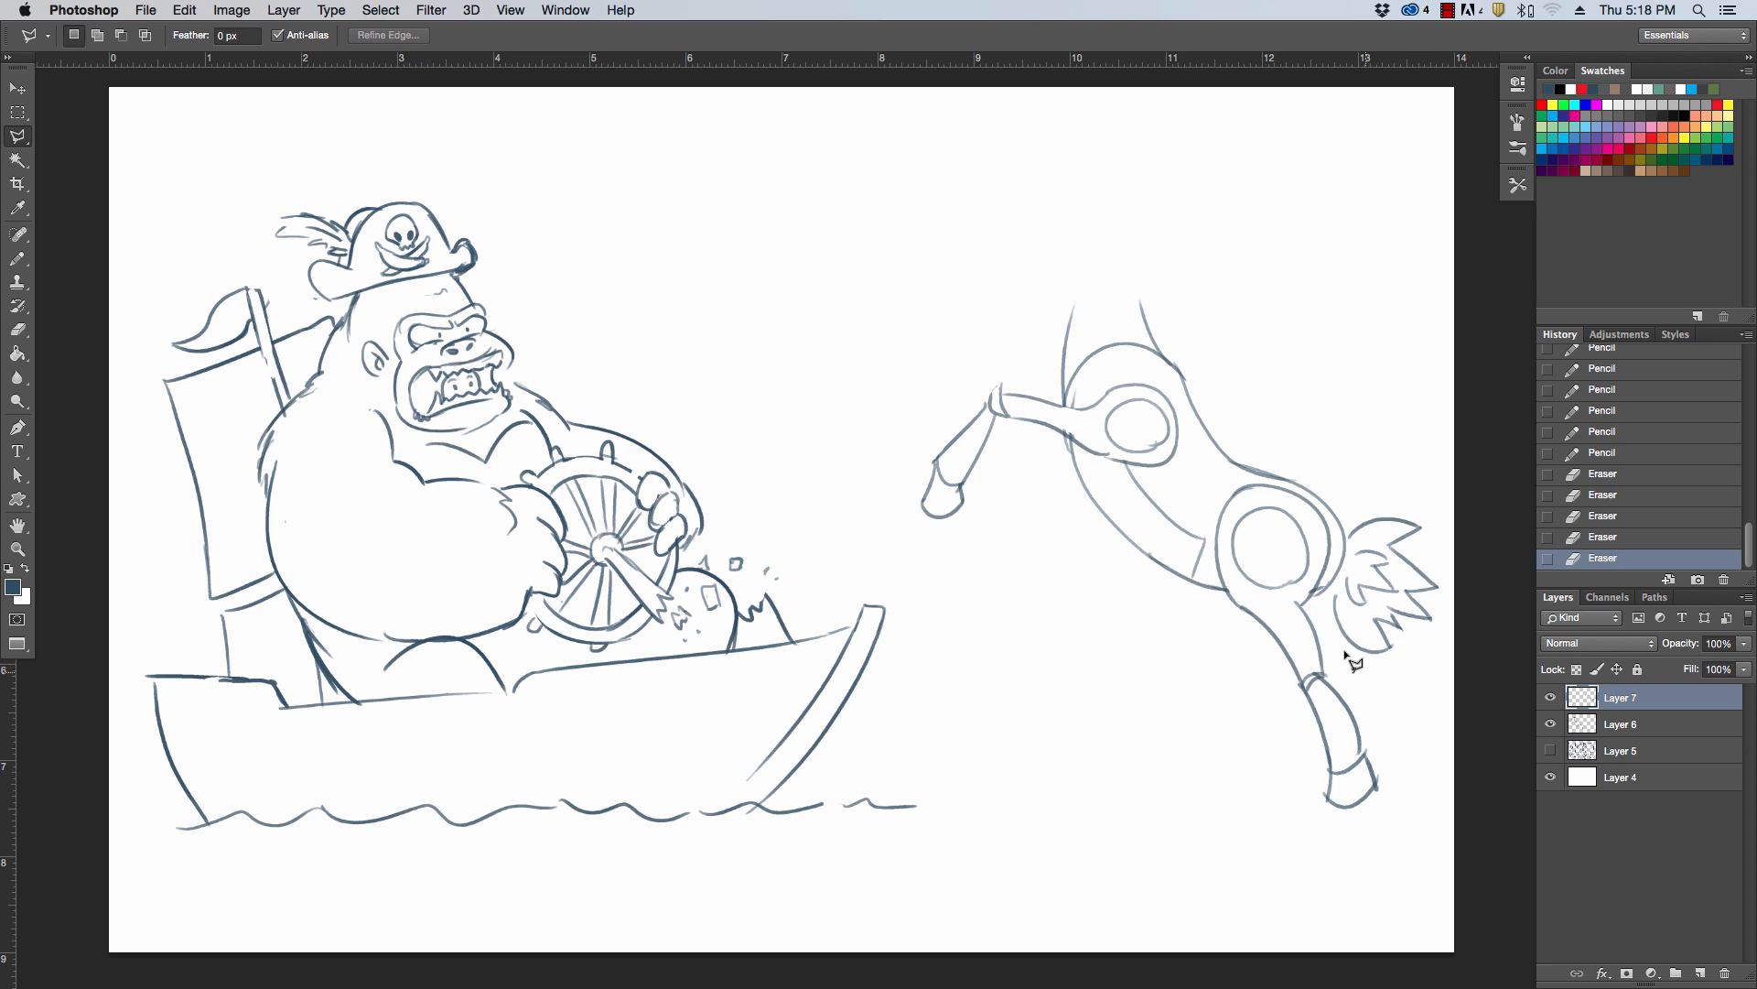
left_click(1326, 606)
left_click(1350, 519)
left_click(1392, 478)
left_click(1445, 497)
left_click(1454, 600)
left_click(1410, 693)
left_click(1341, 662)
left_click(1327, 606)
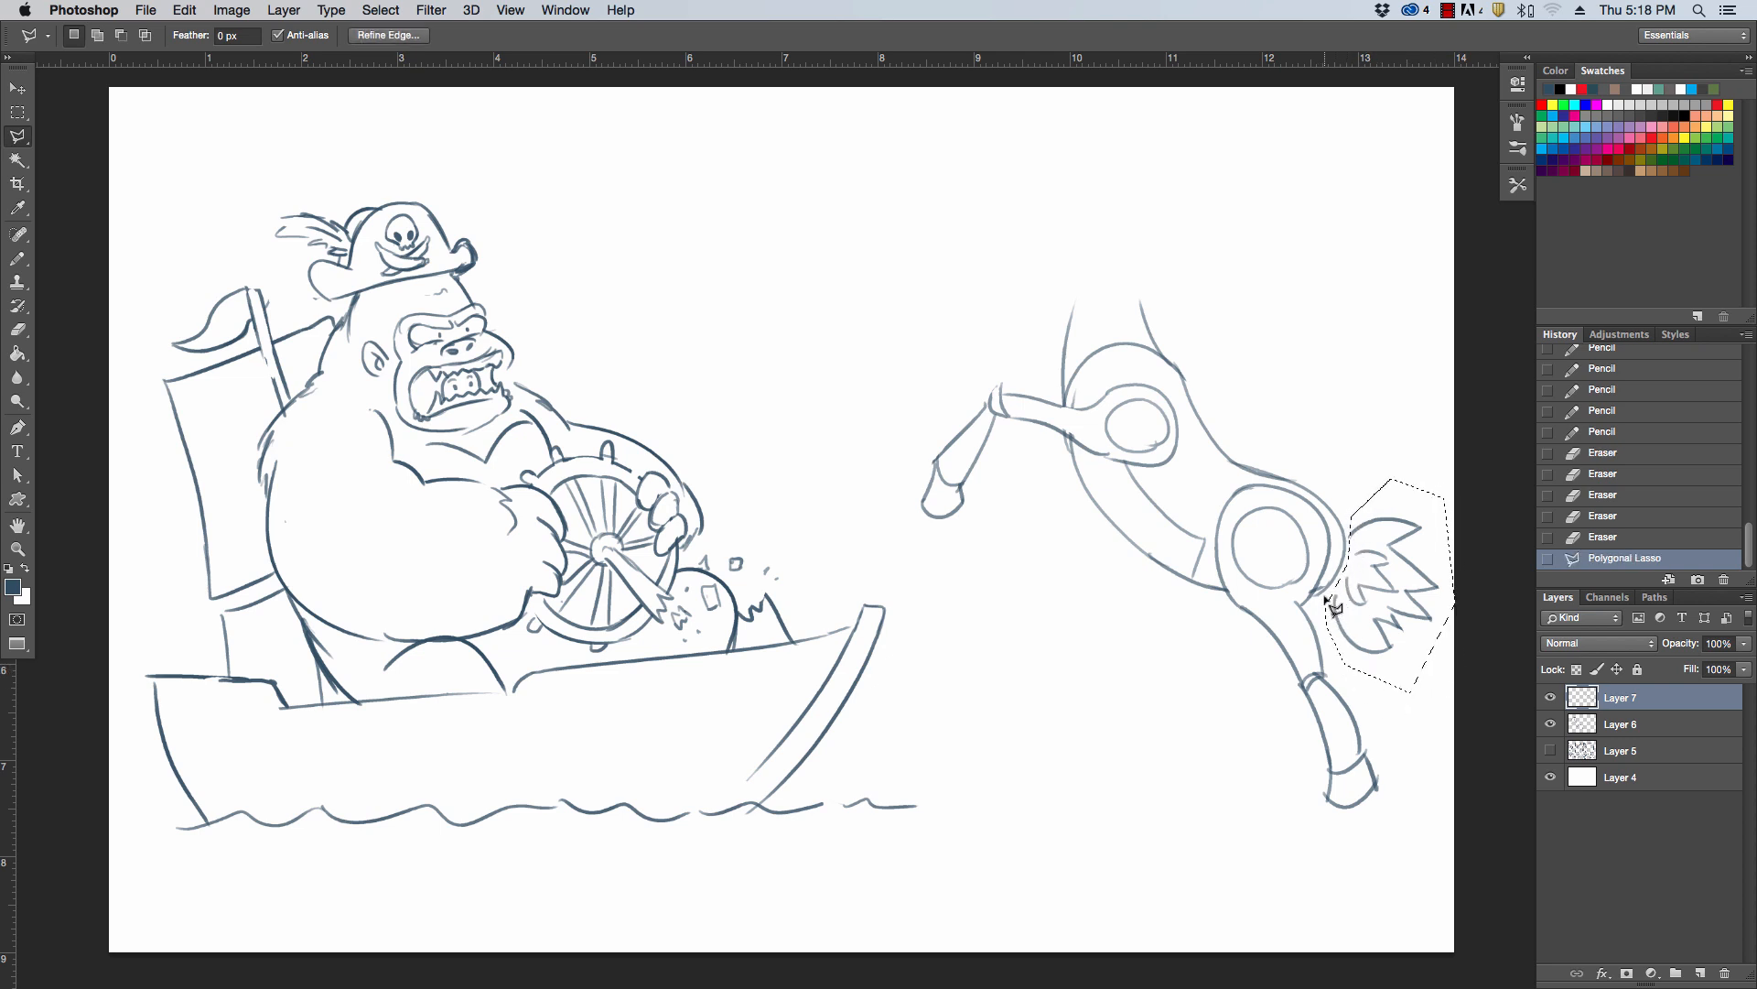
key("v")
left_click_drag(1425, 611, 1435, 615)
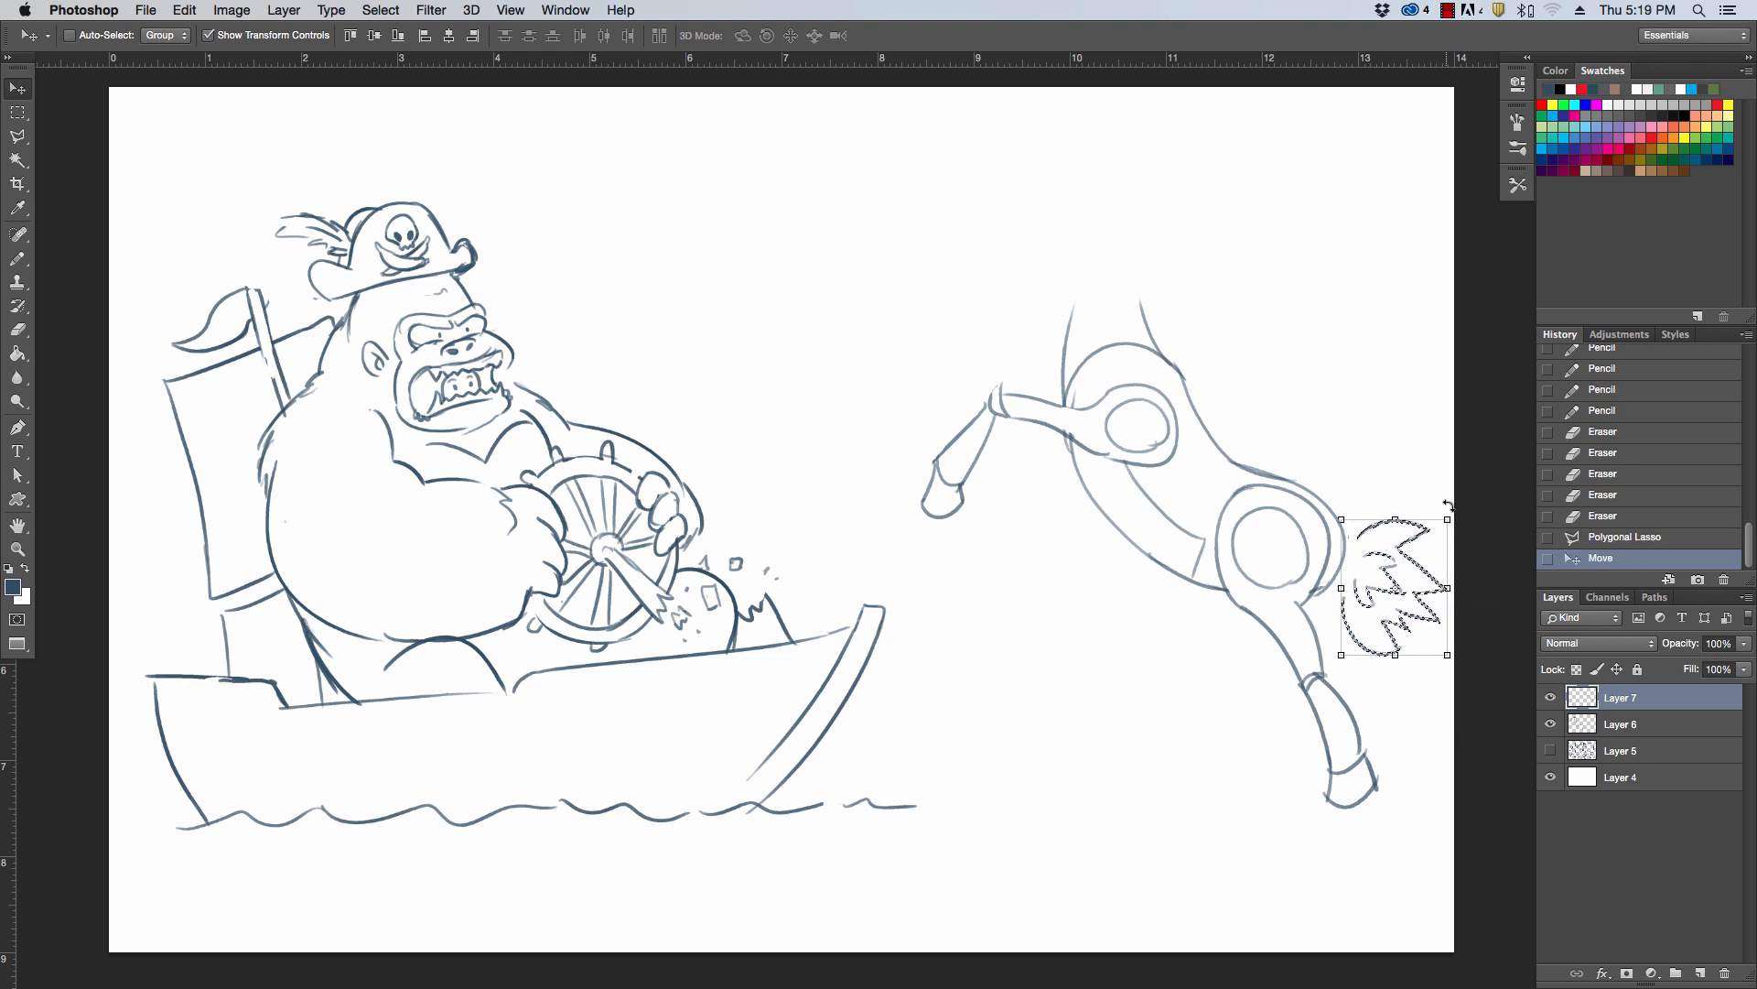
Lasso the whole new figure, scale it down, reposition it, rotate it slightly clockwise, and deselect it
key("l")
left_click(1474, 518)
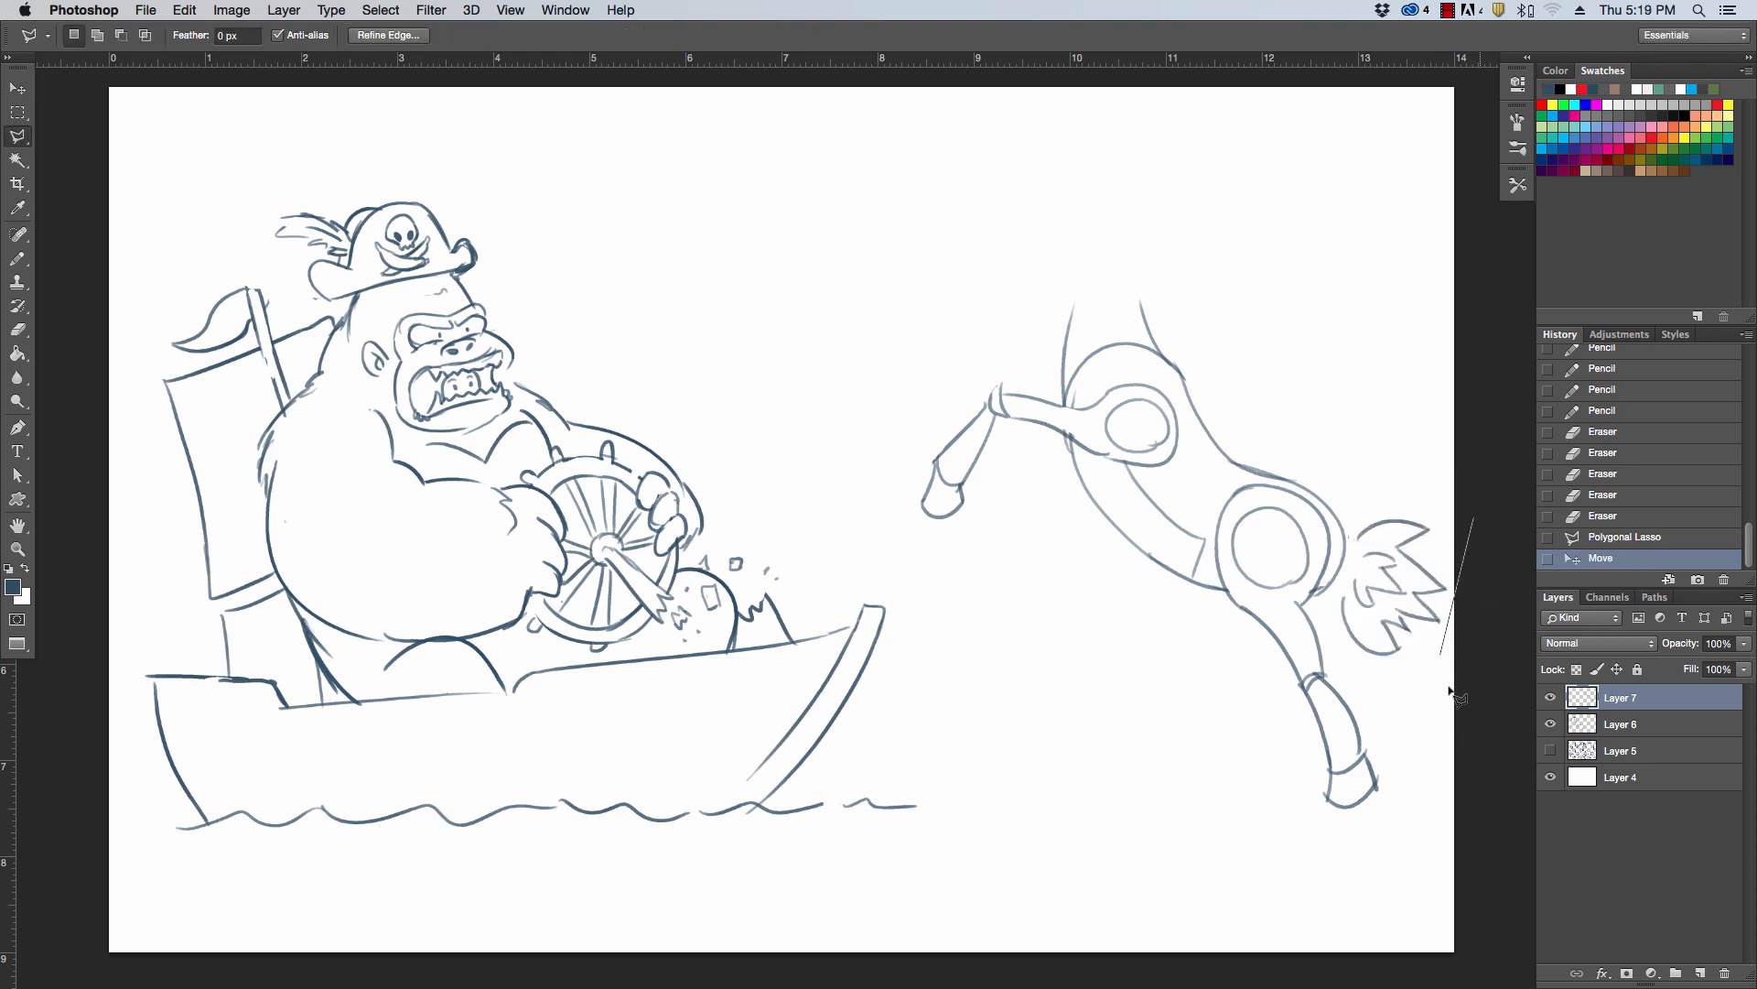
left_click(1432, 870)
left_click(1224, 856)
left_click(911, 589)
left_click(897, 342)
left_click(1143, 179)
left_click(1323, 244)
left_click(1461, 414)
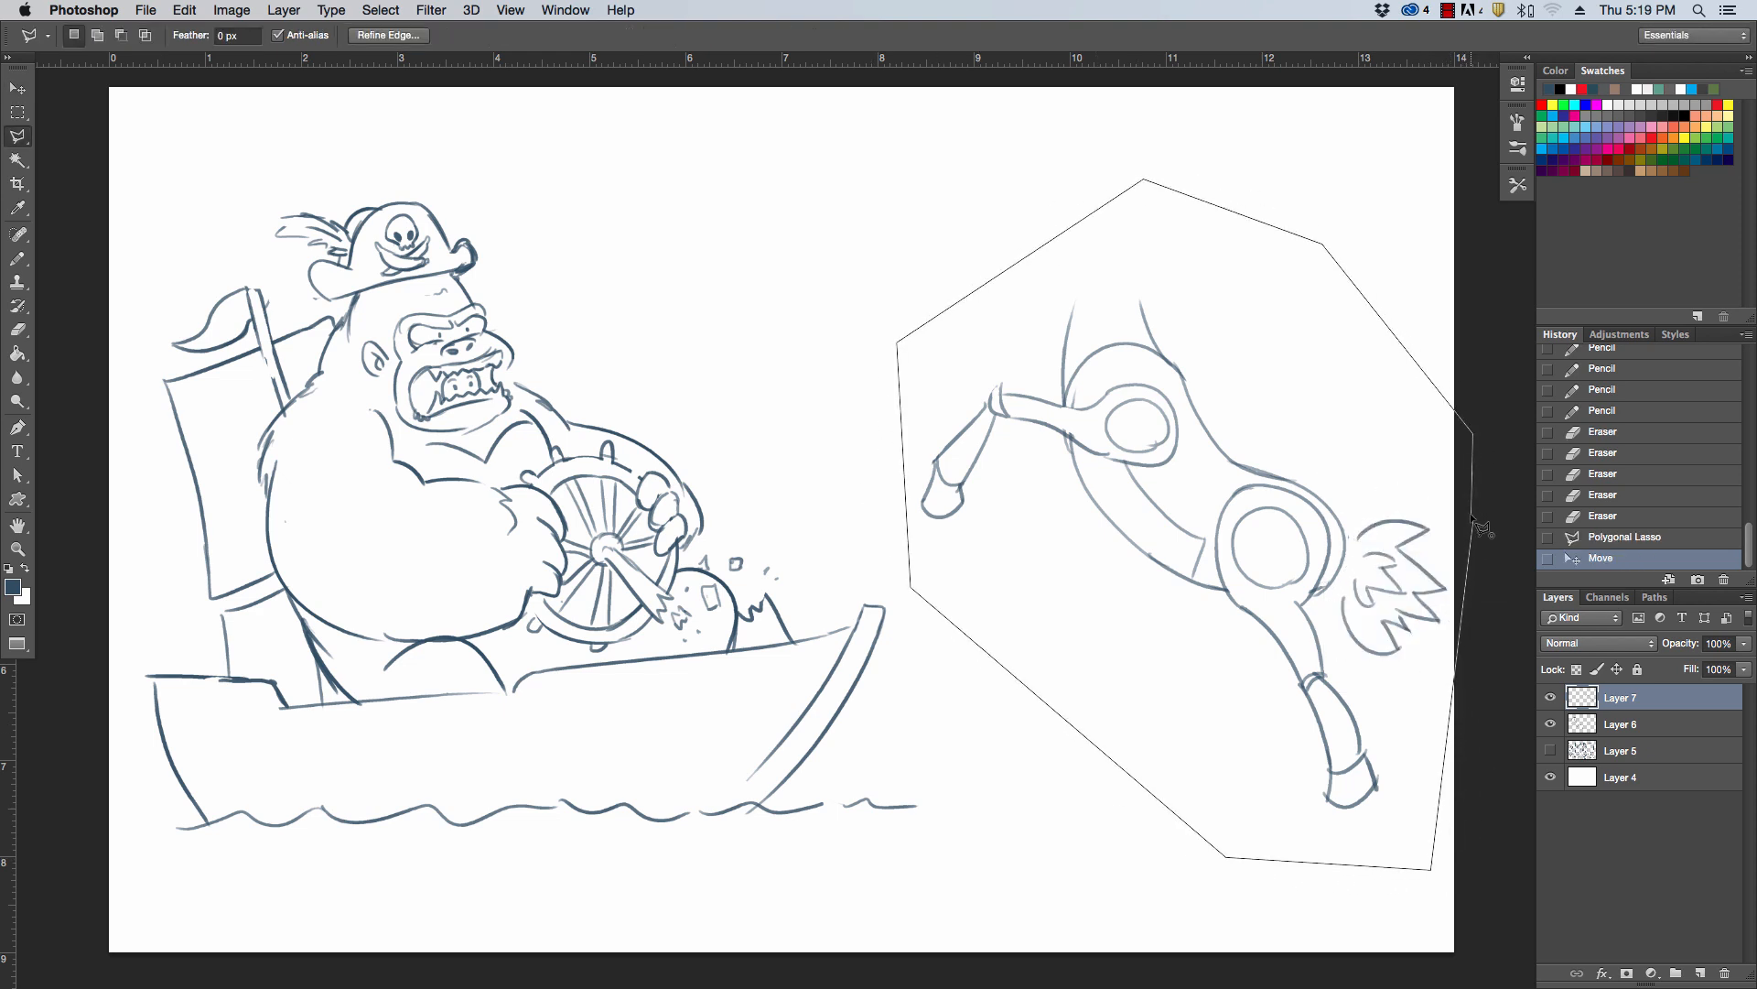
left_click(1474, 518)
key("v")
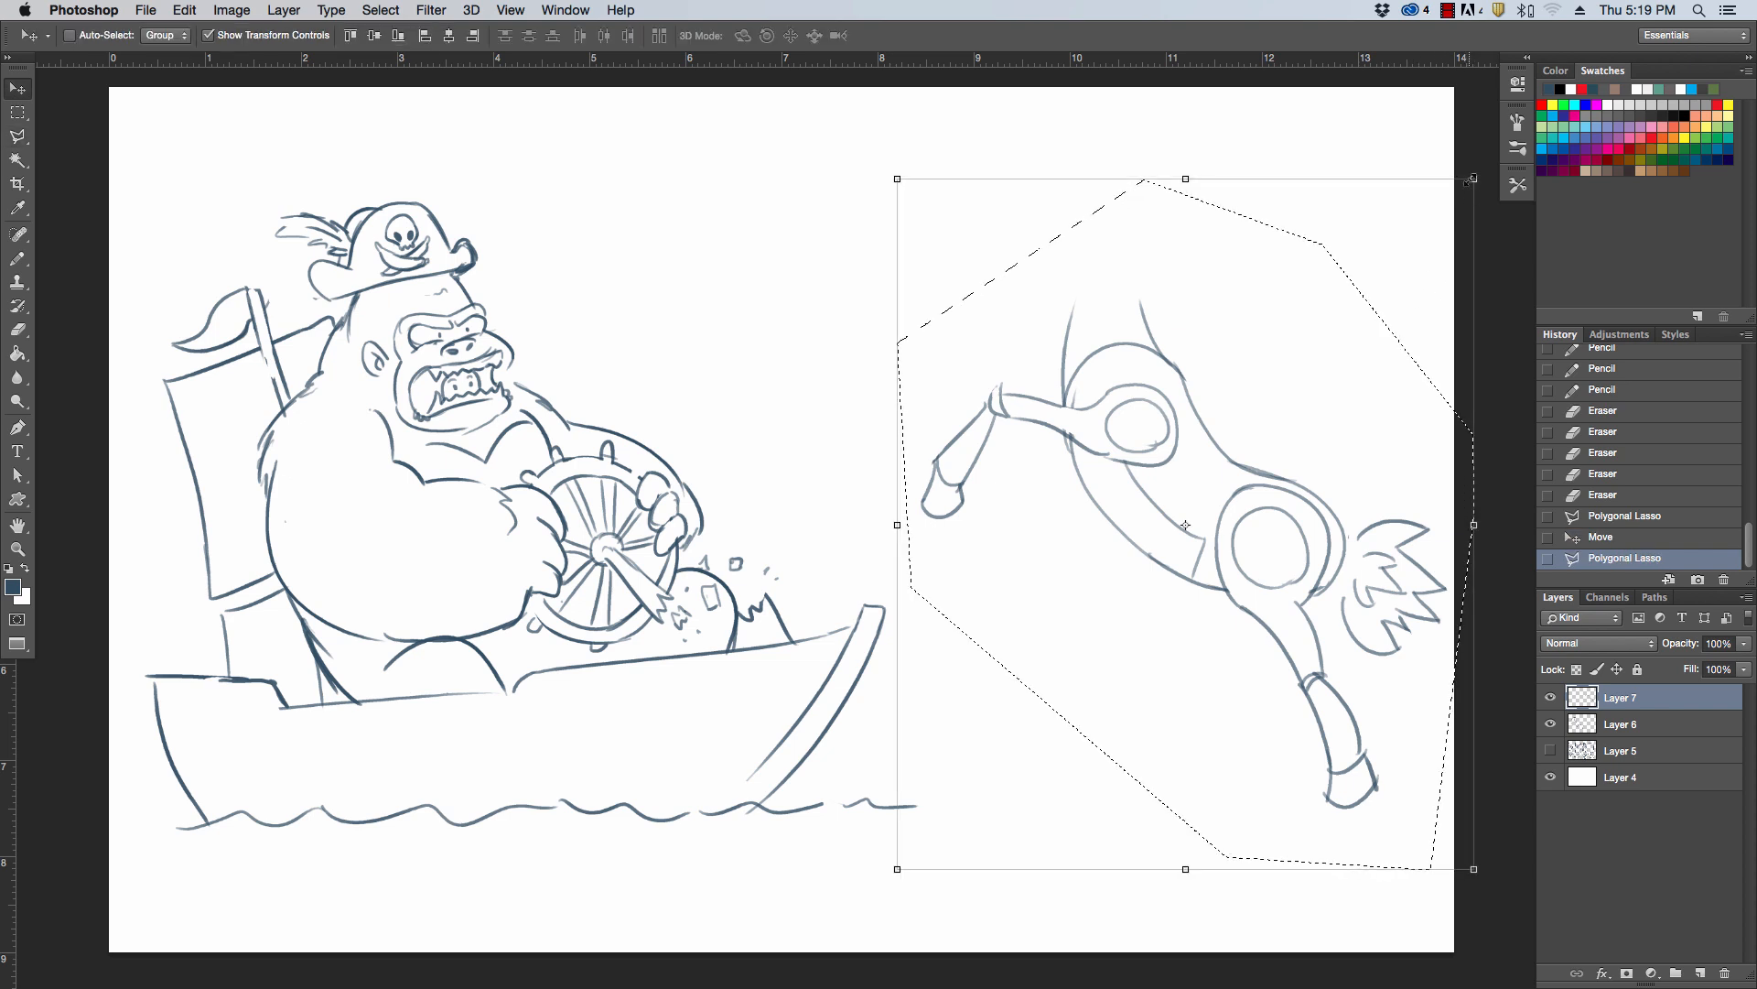
left_click_drag(1471, 179, 1370, 282)
mouse_move(1286, 471)
left_mouse_down()
mouse_move(1309, 428)
mouse_move(1299, 383)
left_mouse_up()
left_click_drag(1385, 224, 1398, 249)
key("Return")
key("l")
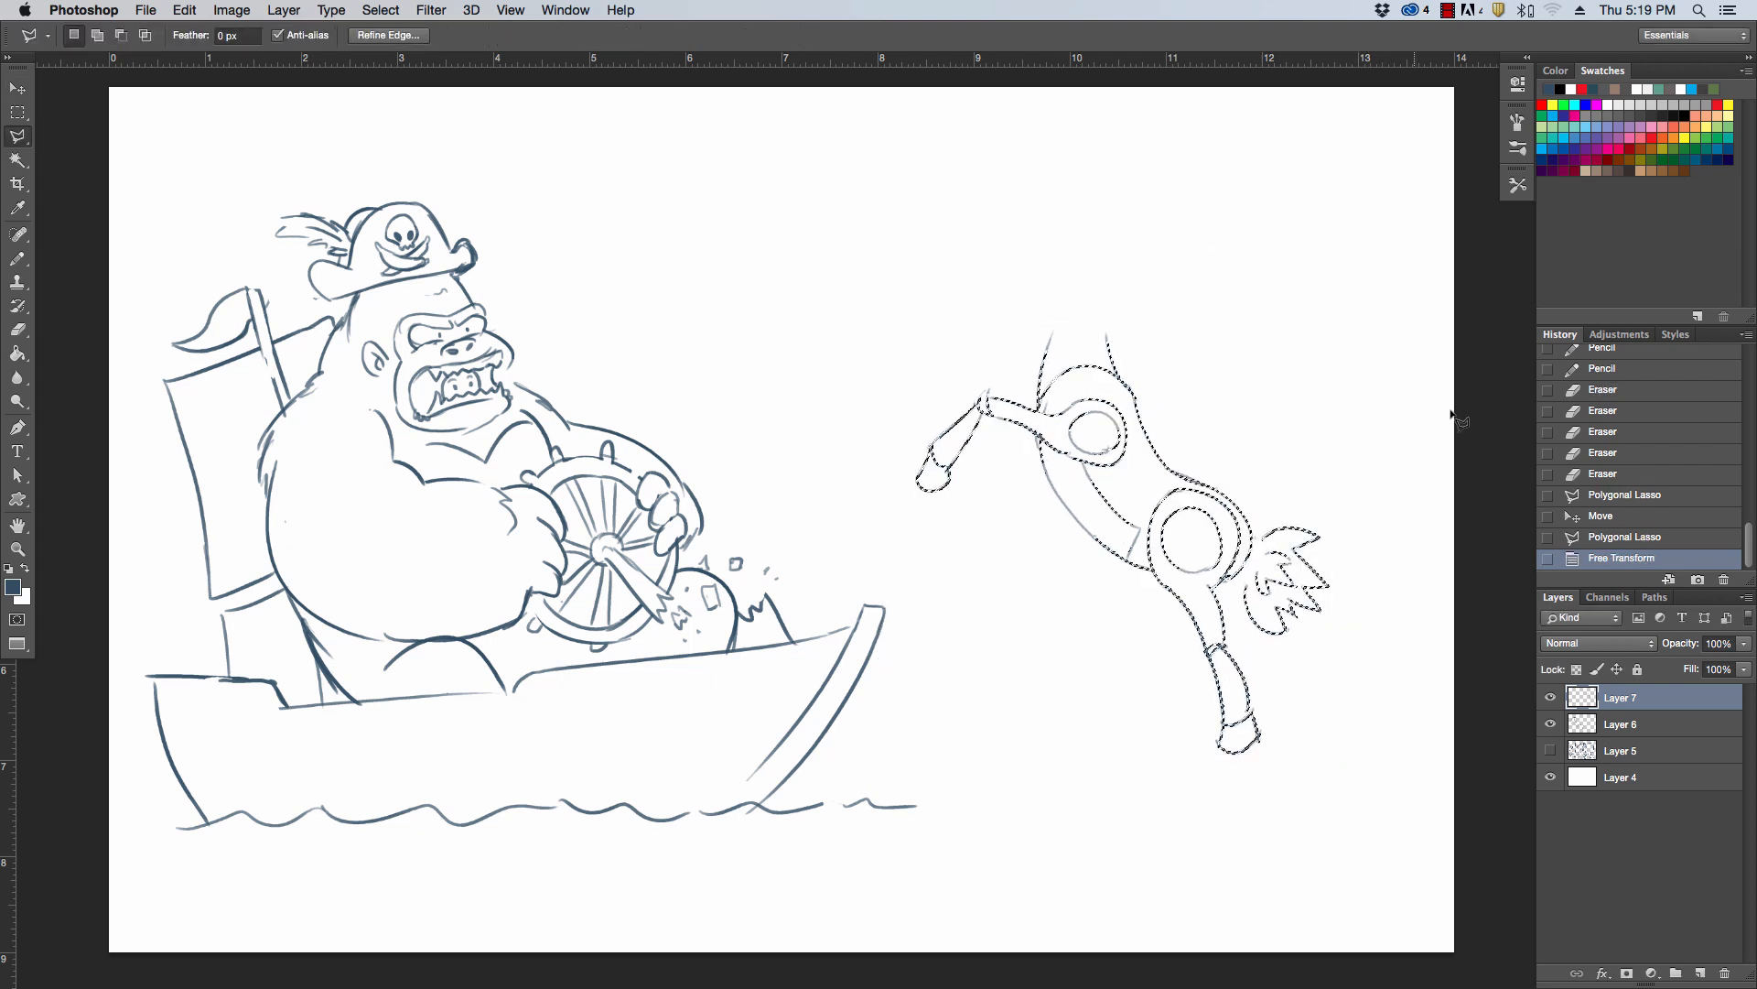
left_click(1446, 451)
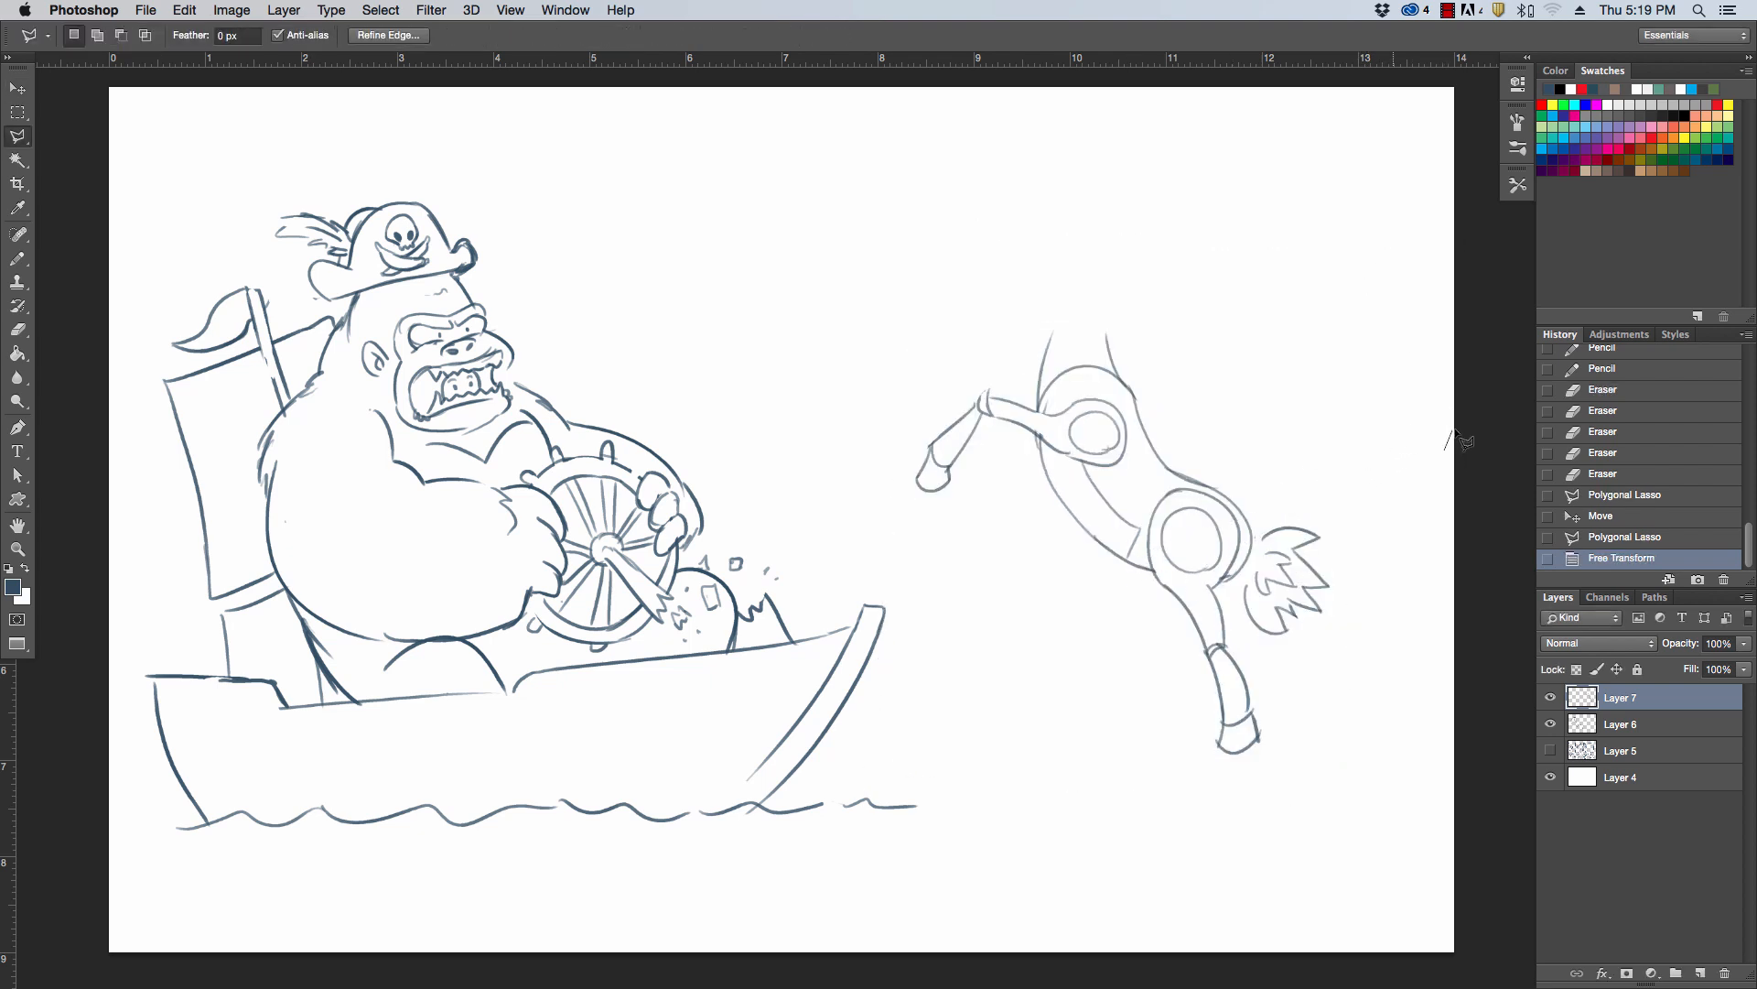
left_click(1444, 445)
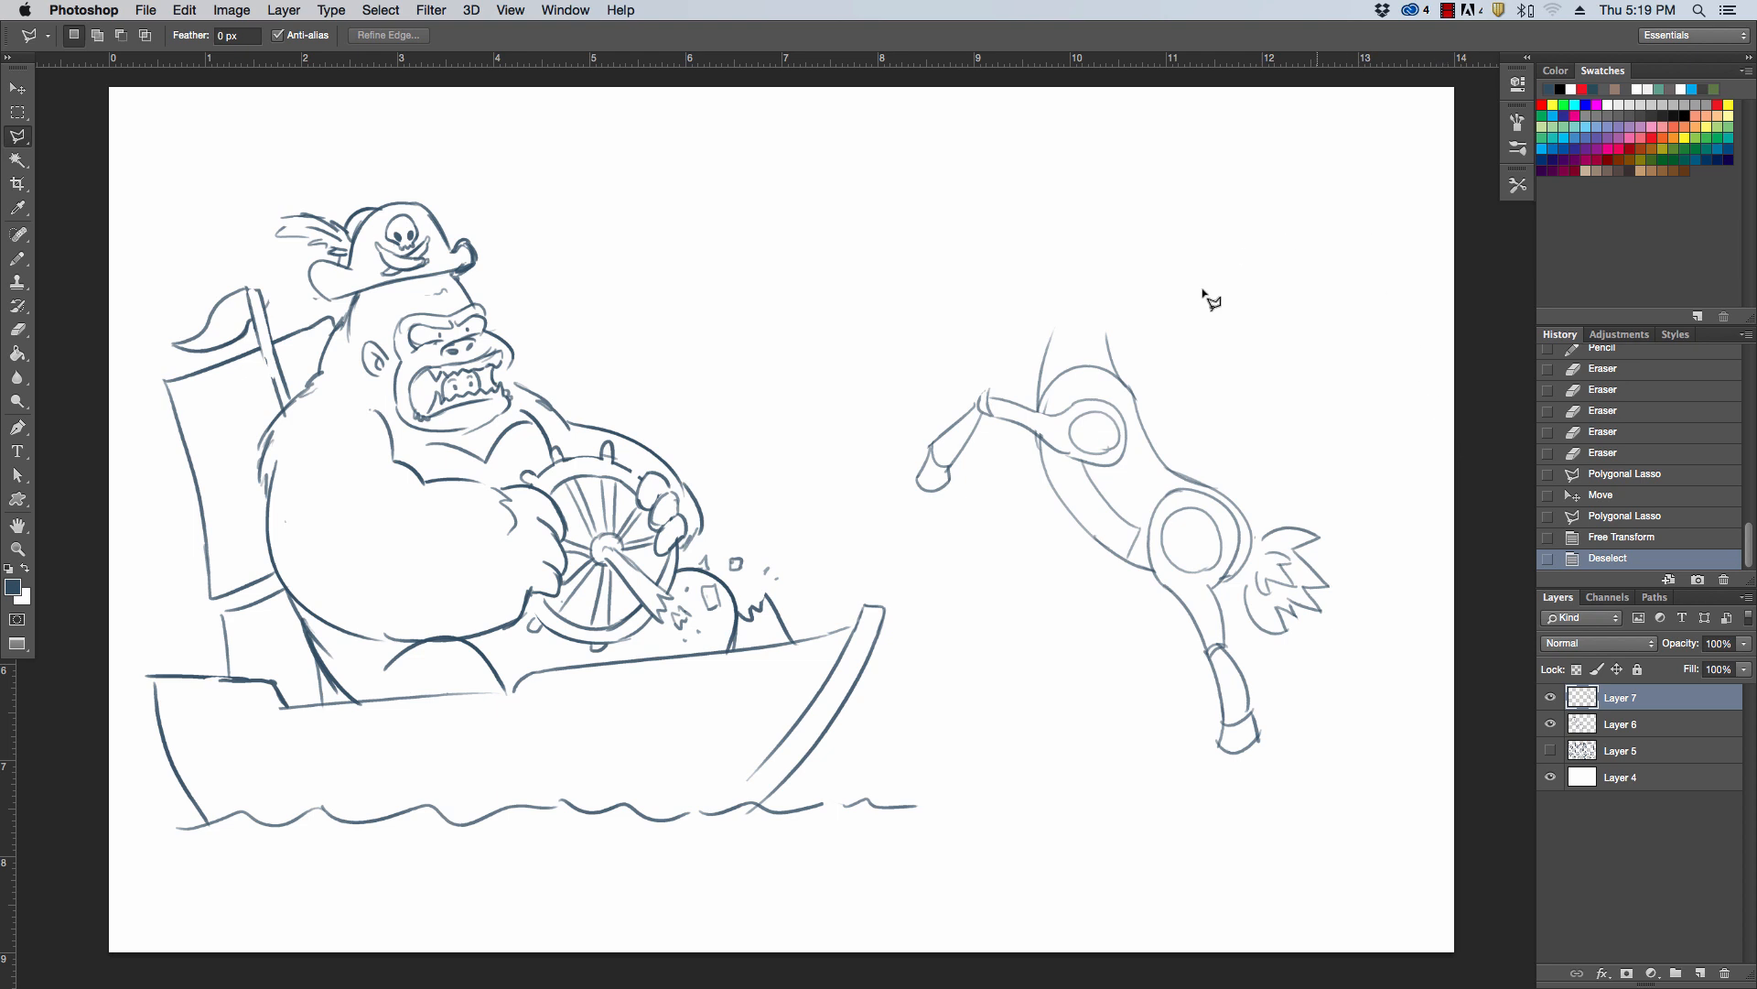
Draw the far hind leg bent beneath the belly with the Pencil tool and shade it solid
key("b")
left_click_drag(1115, 561, 1088, 600)
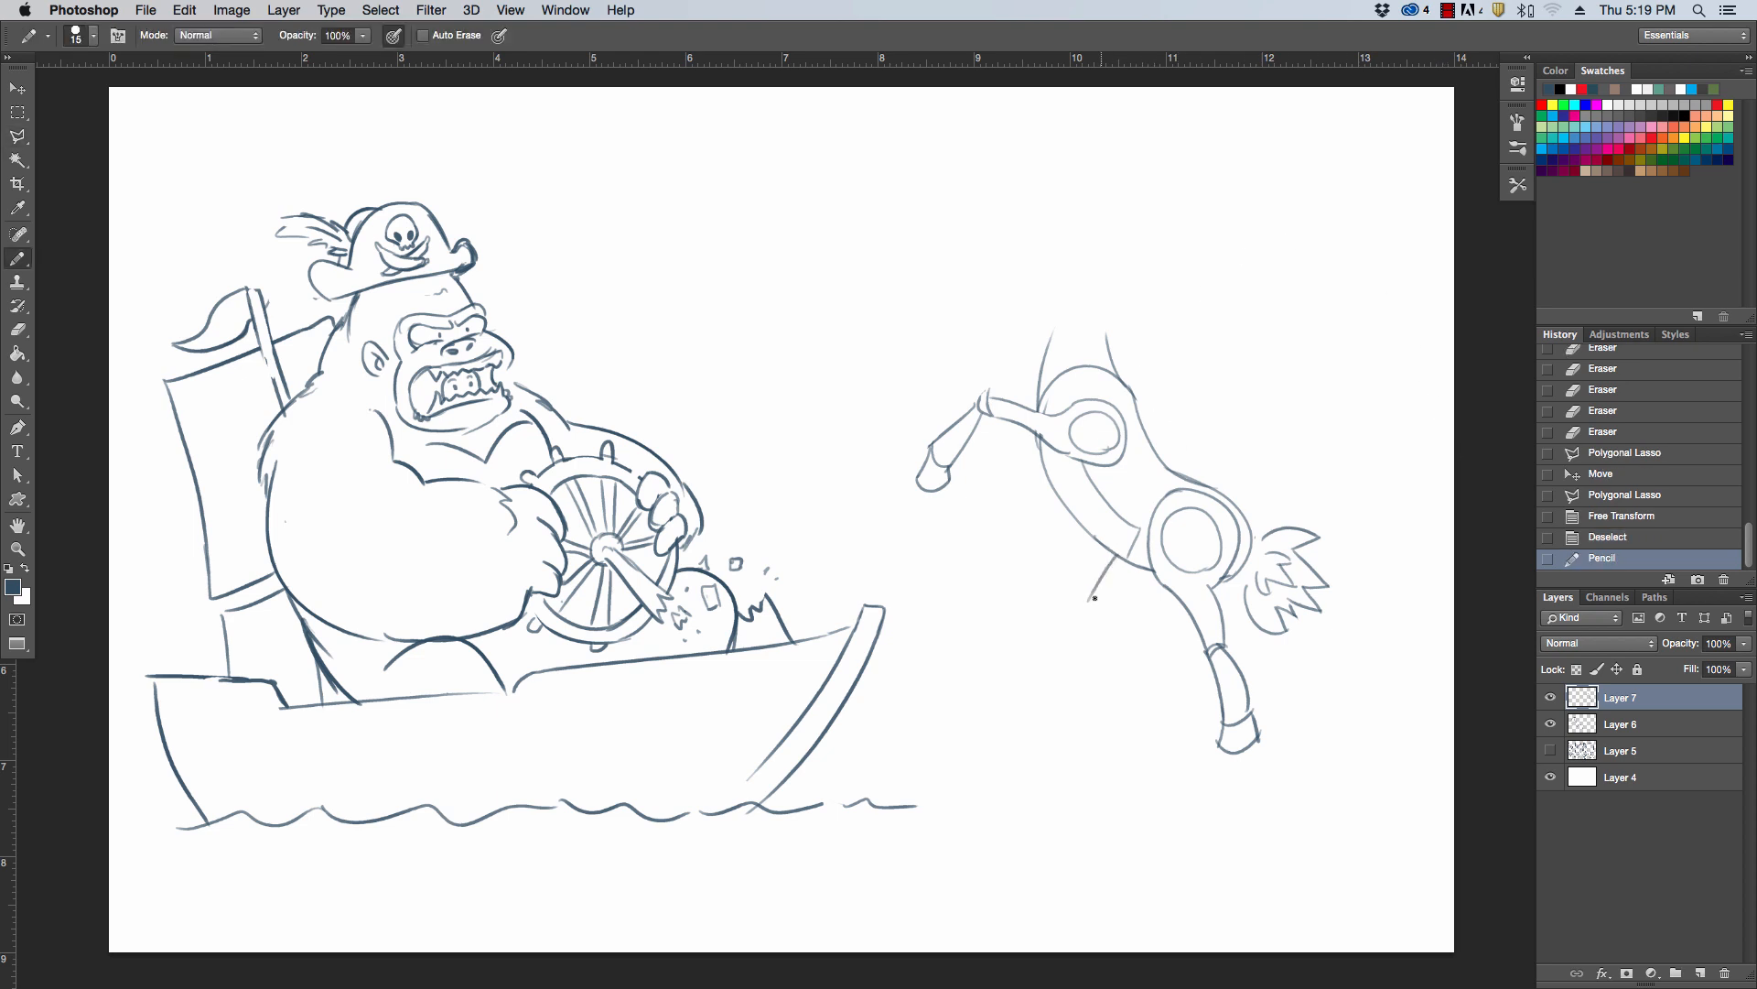
left_click_drag(1124, 677, 1086, 601)
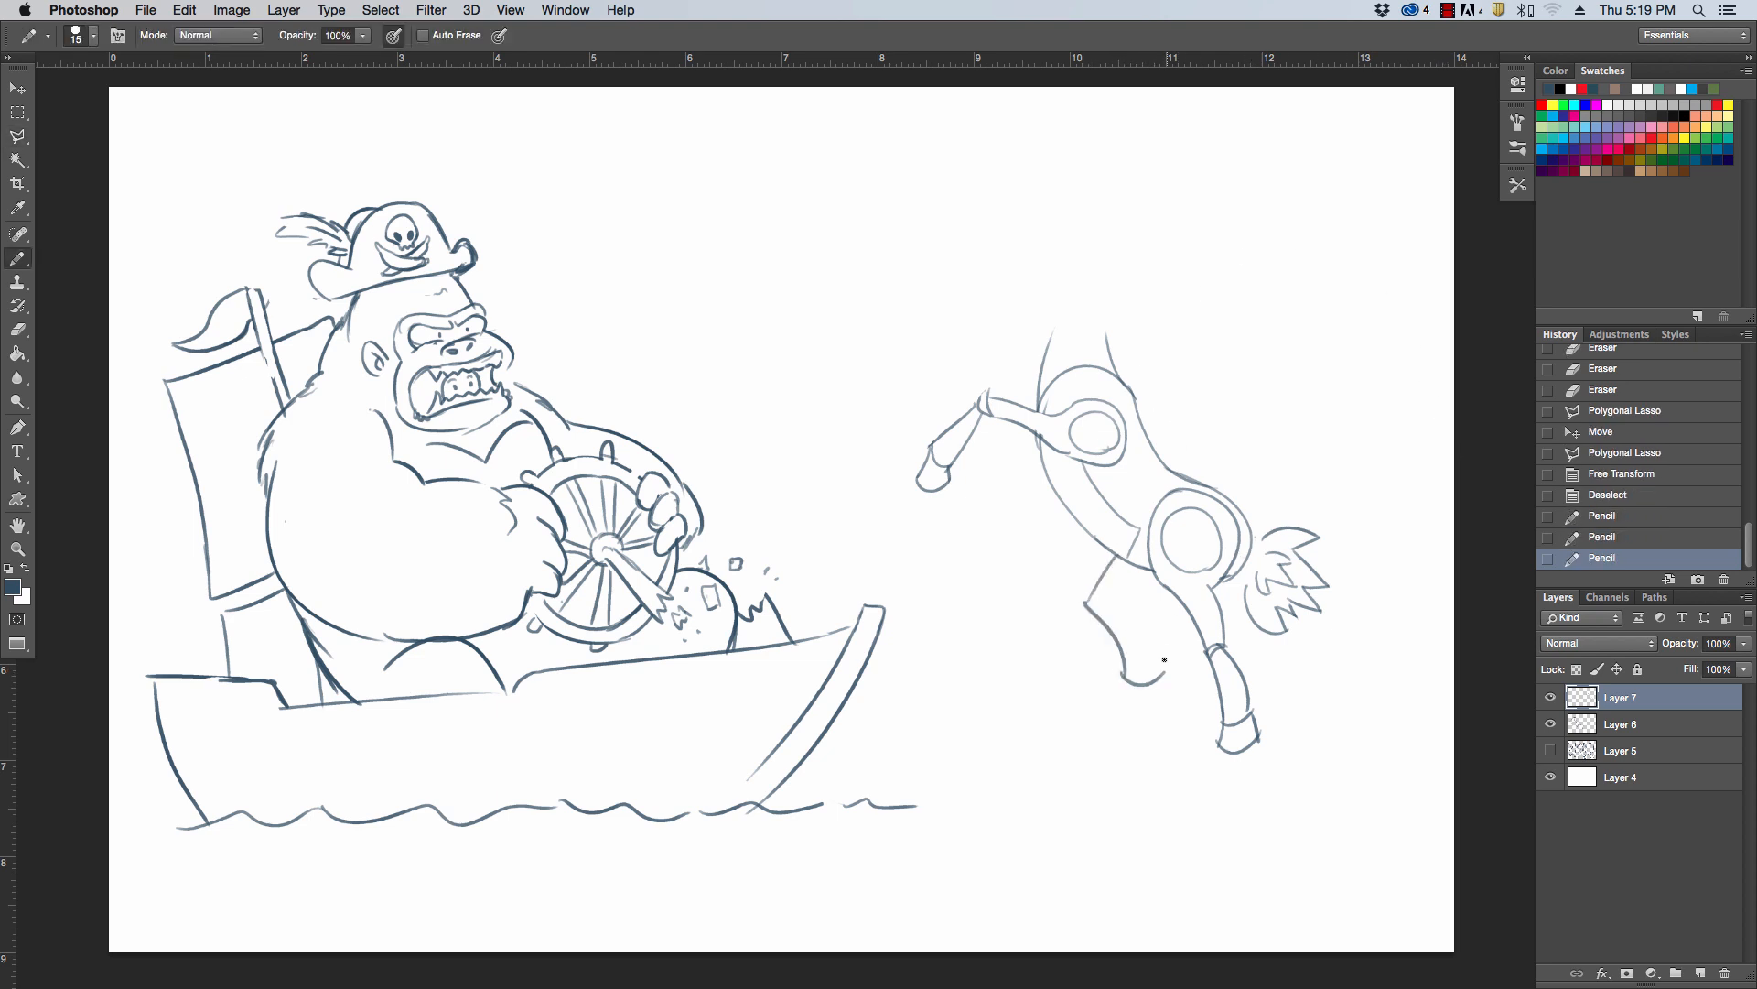
left_click_drag(1124, 677, 1165, 672)
left_click_drag(1117, 601, 1161, 671)
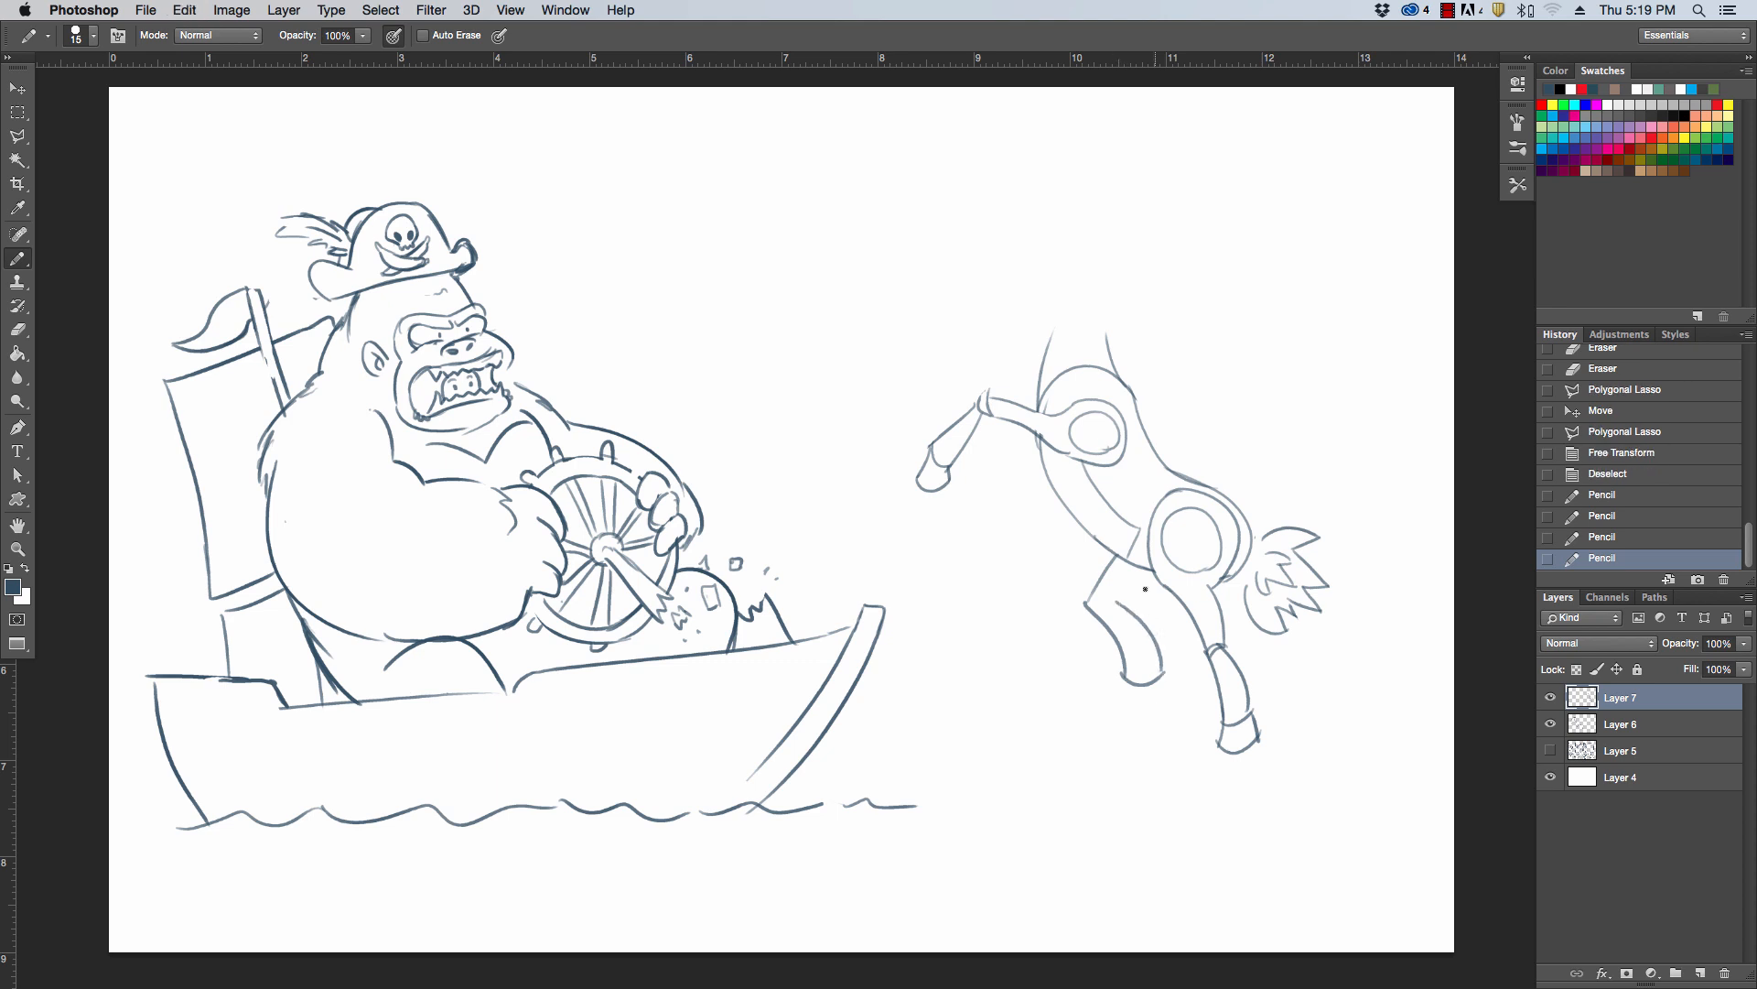
mouse_move(1116, 602)
left_mouse_down()
mouse_move(1136, 560)
mouse_move(1094, 600)
mouse_move(1121, 557)
mouse_move(1144, 571)
mouse_move(1094, 619)
mouse_move(1142, 676)
mouse_move(1151, 654)
mouse_move(1124, 624)
mouse_move(1133, 561)
left_mouse_up()
key("bracketright")
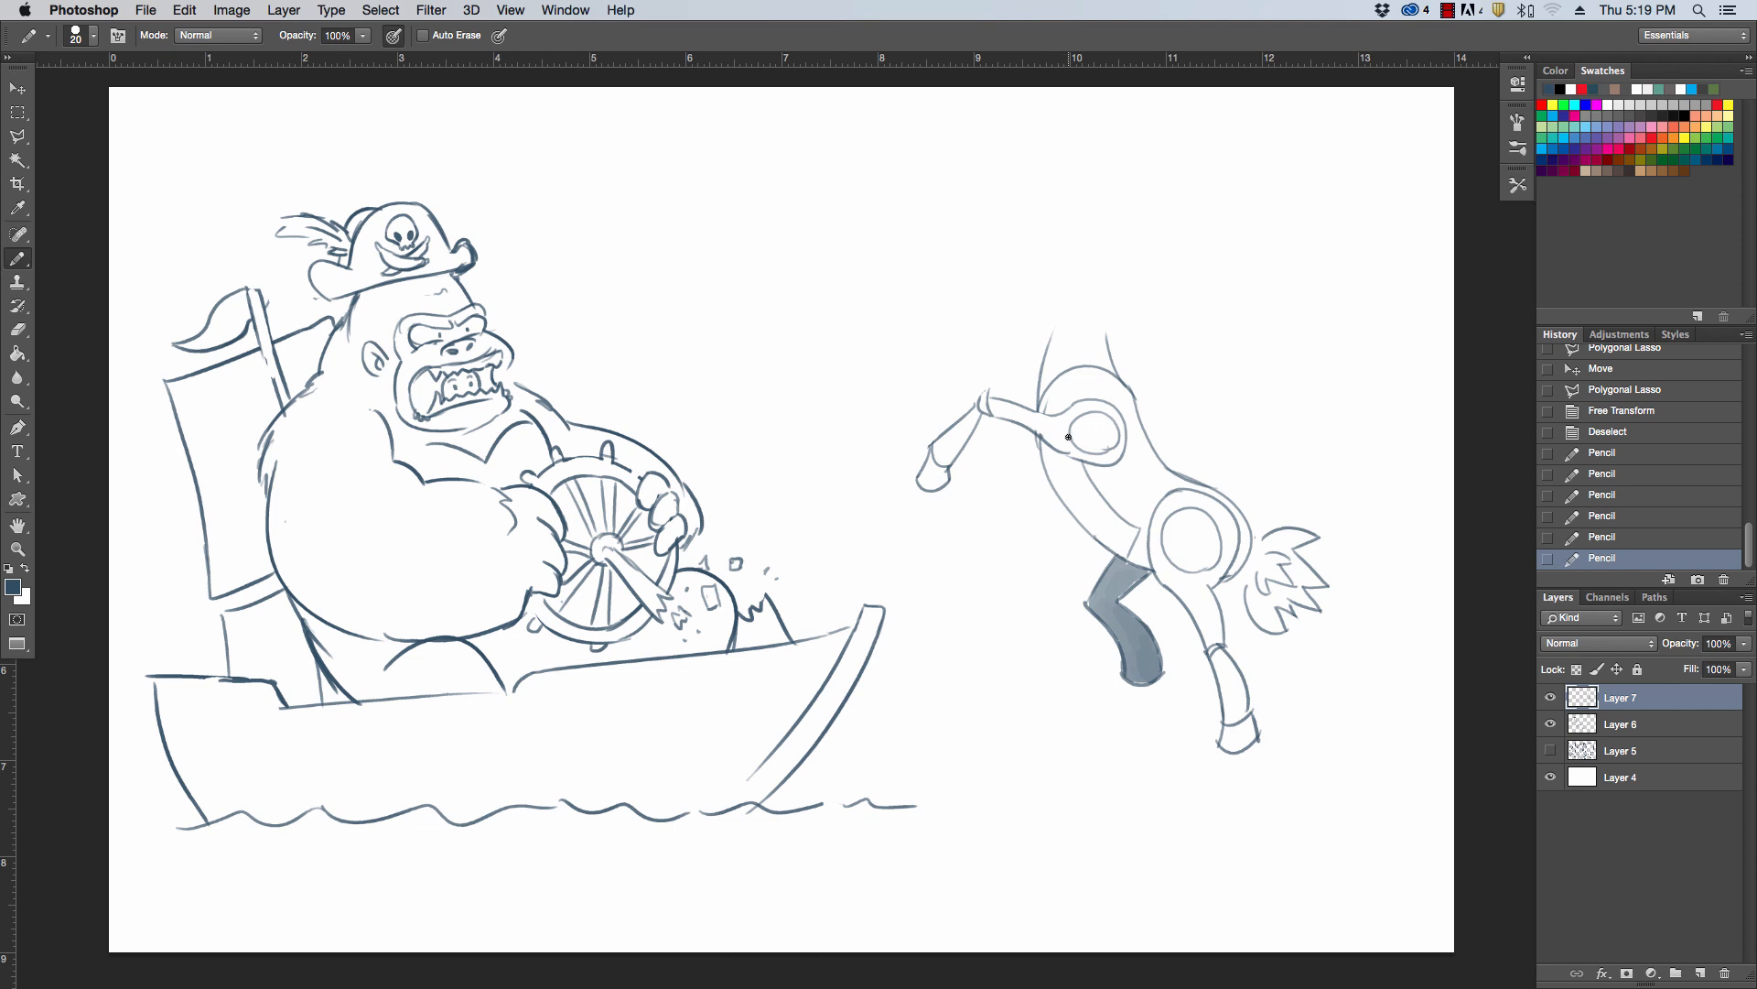
Draw the far foreleg bent down from the chest and shade it solid with an enlarged Pencil tip
mouse_move(1038, 437)
left_mouse_down()
mouse_move(992, 455)
mouse_move(993, 520)
mouse_move(1032, 529)
mouse_move(1023, 507)
left_mouse_up()
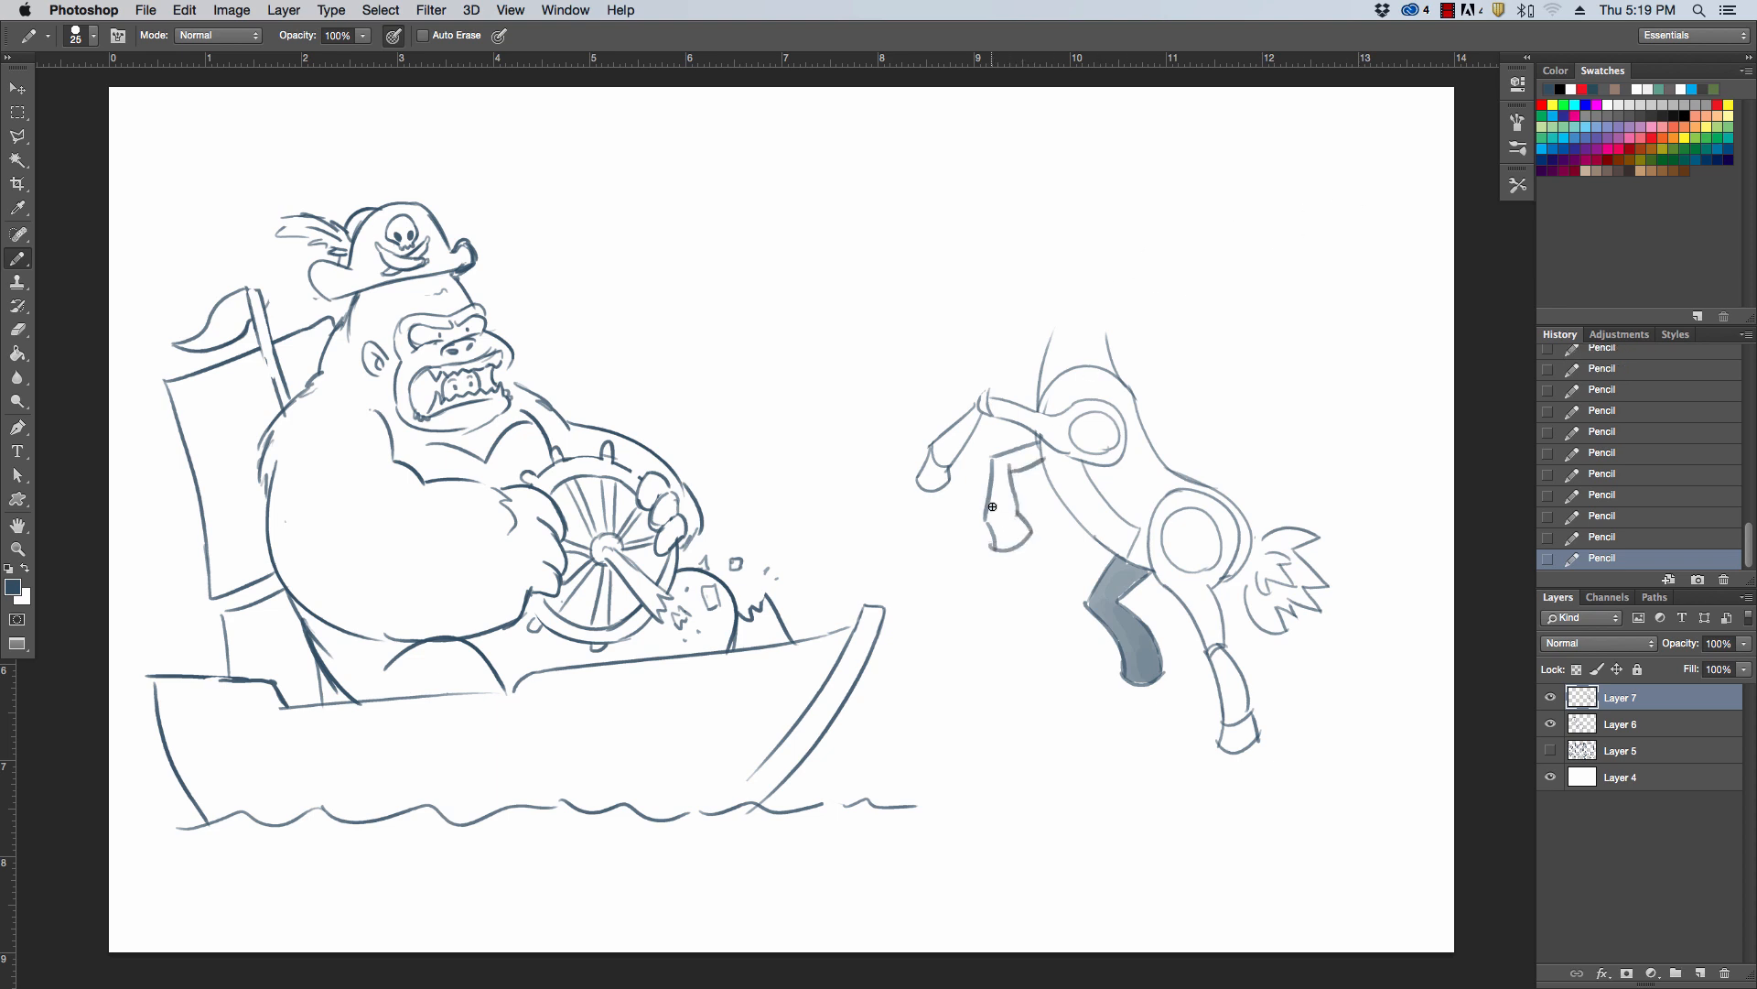
key("bracketright")
key("bracketright")
key("bracketright")
mouse_move(992, 506)
left_mouse_down()
mouse_move(1001, 545)
mouse_move(1012, 520)
mouse_move(1024, 529)
mouse_move(994, 506)
mouse_move(1007, 457)
mouse_move(1038, 448)
left_mouse_up()
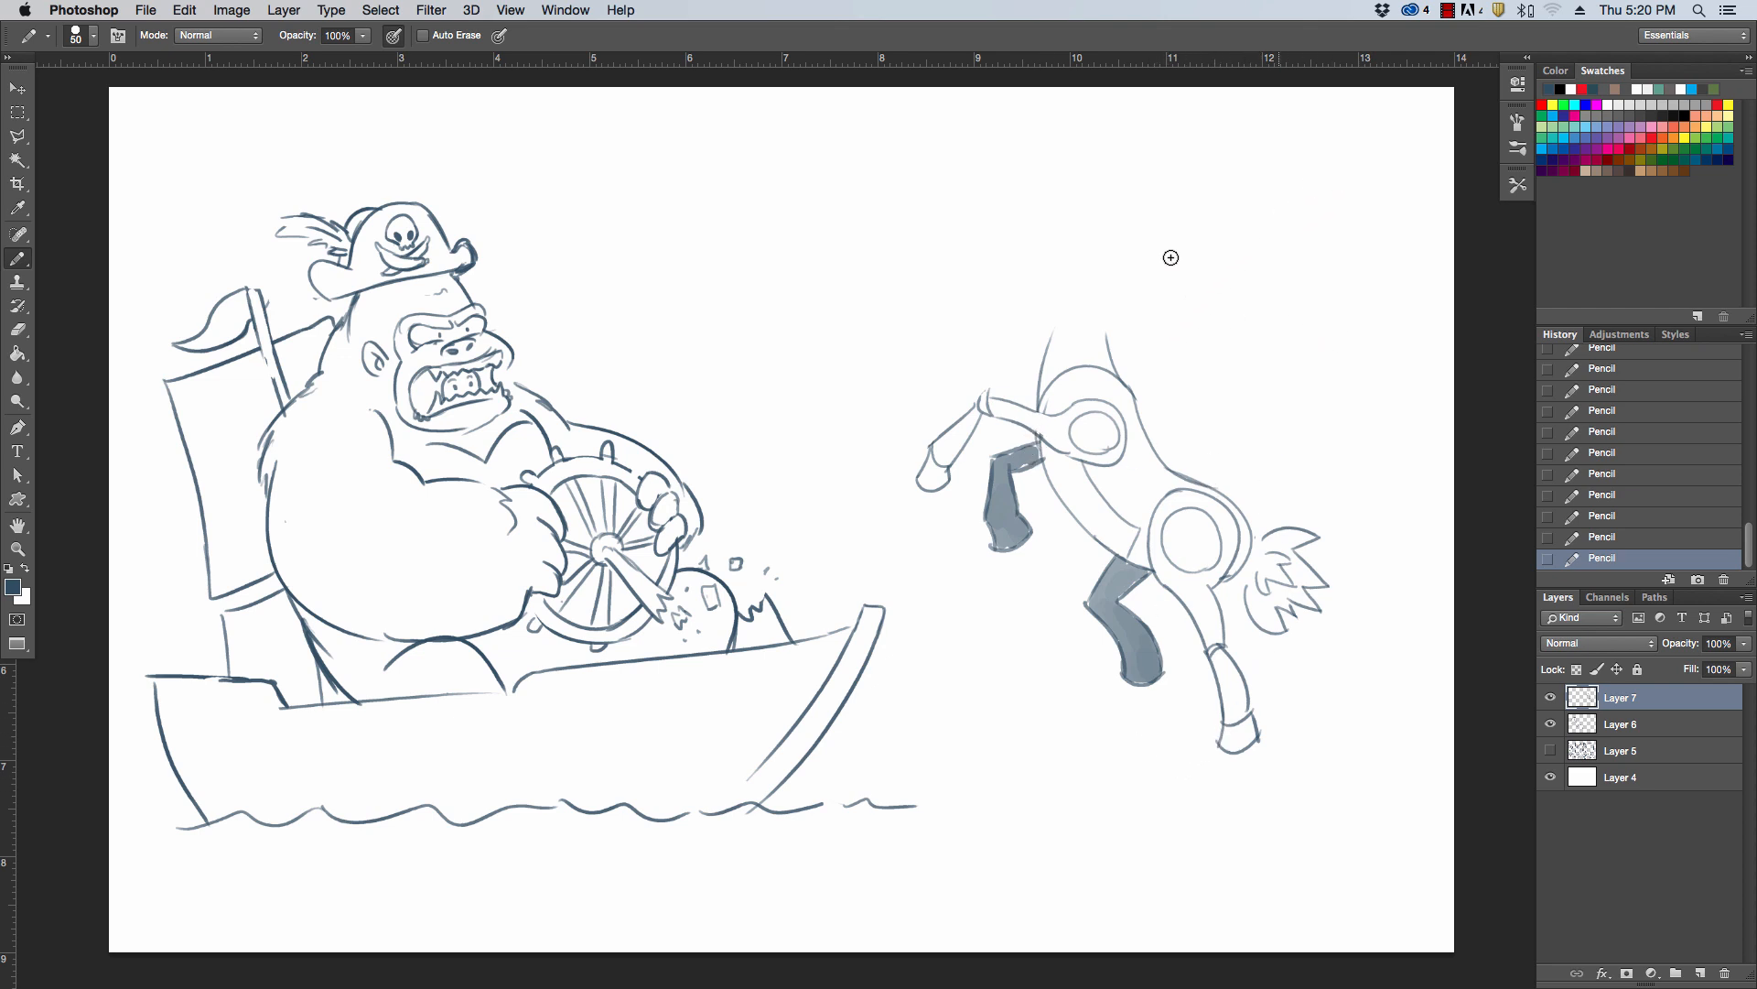
Draw a round head circle on top of the neck with the Pencil at size 20
key("z")
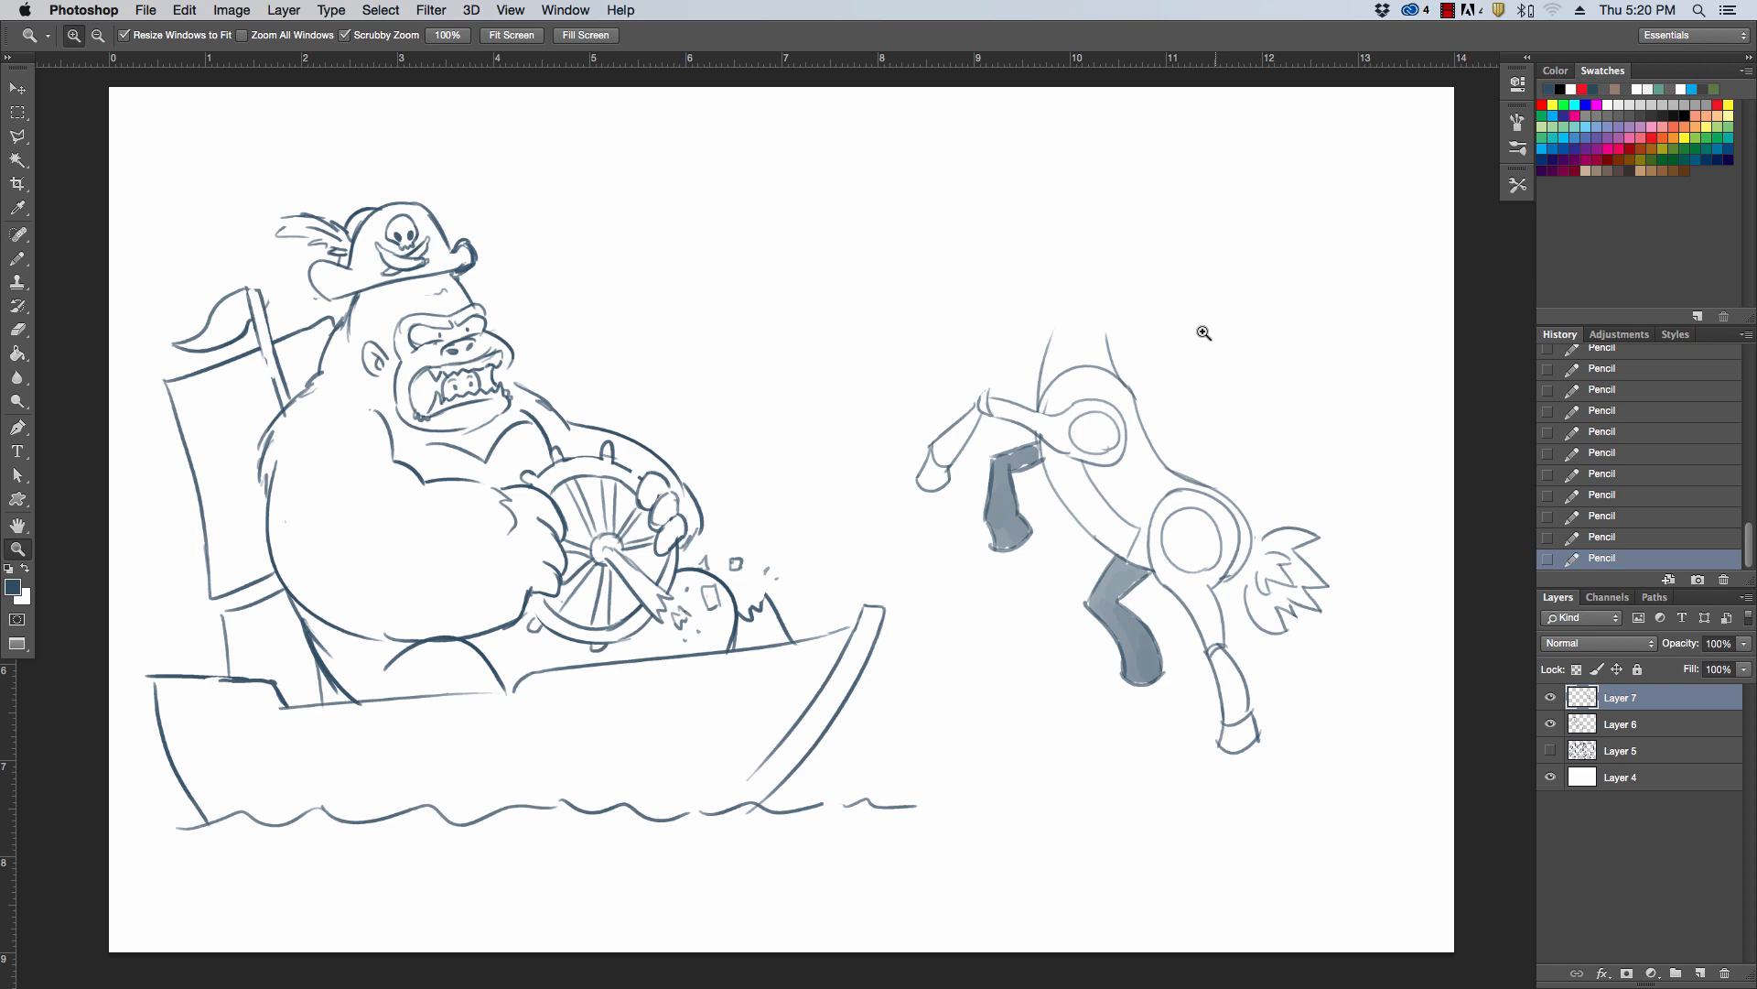
left_click_drag(1204, 332, 1198, 331)
key("b")
key("z")
left_click_drag(1067, 279, 1082, 276)
key("b")
key("bracketleft")
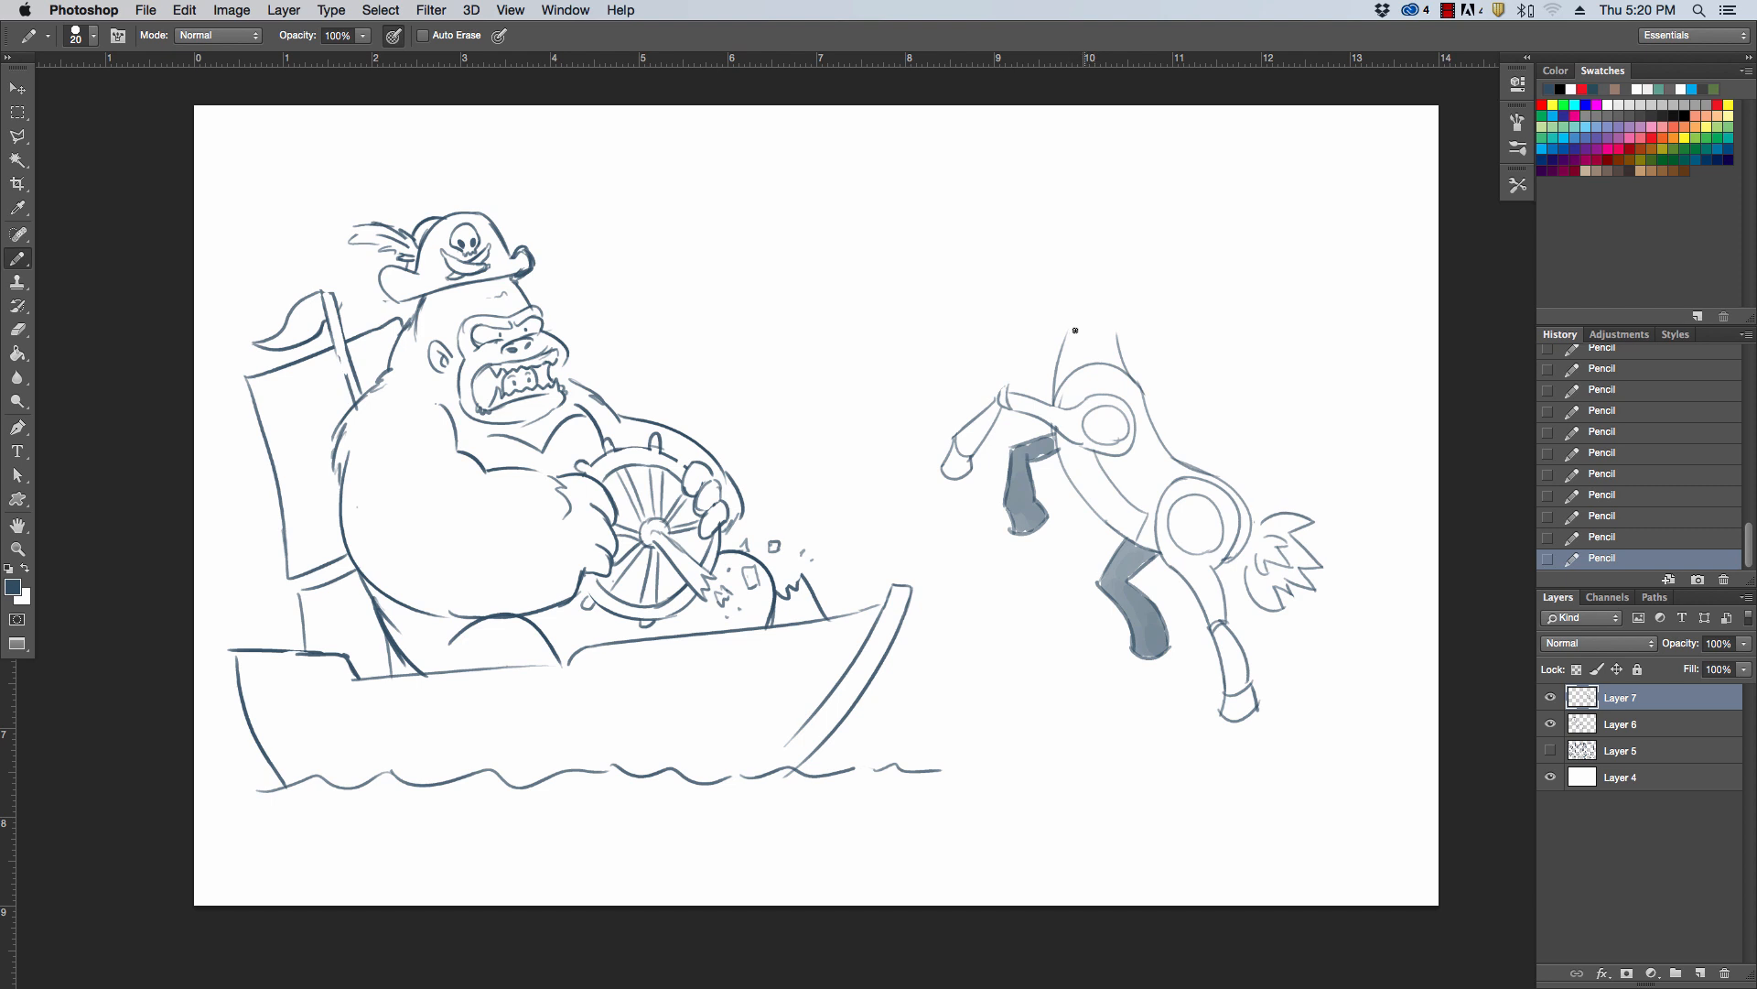
mouse_move(1113, 323)
left_mouse_down()
mouse_move(1055, 302)
mouse_move(1095, 327)
left_mouse_up()
key("super+z")
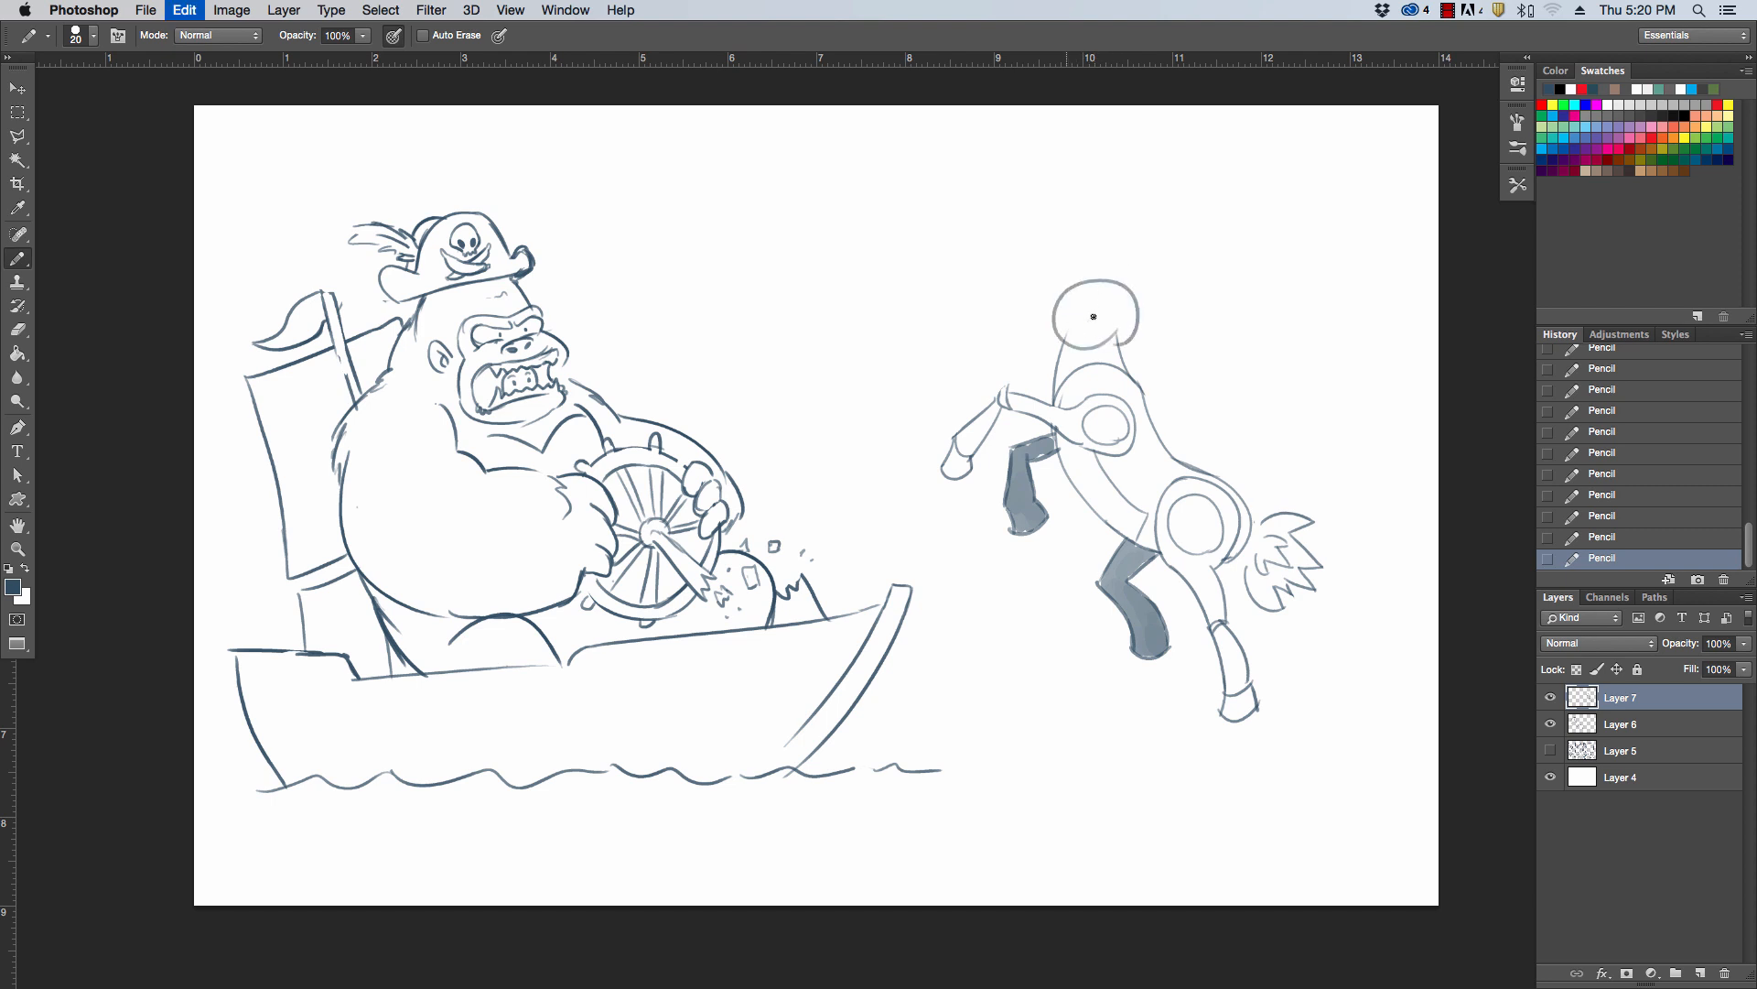
key("super+z")
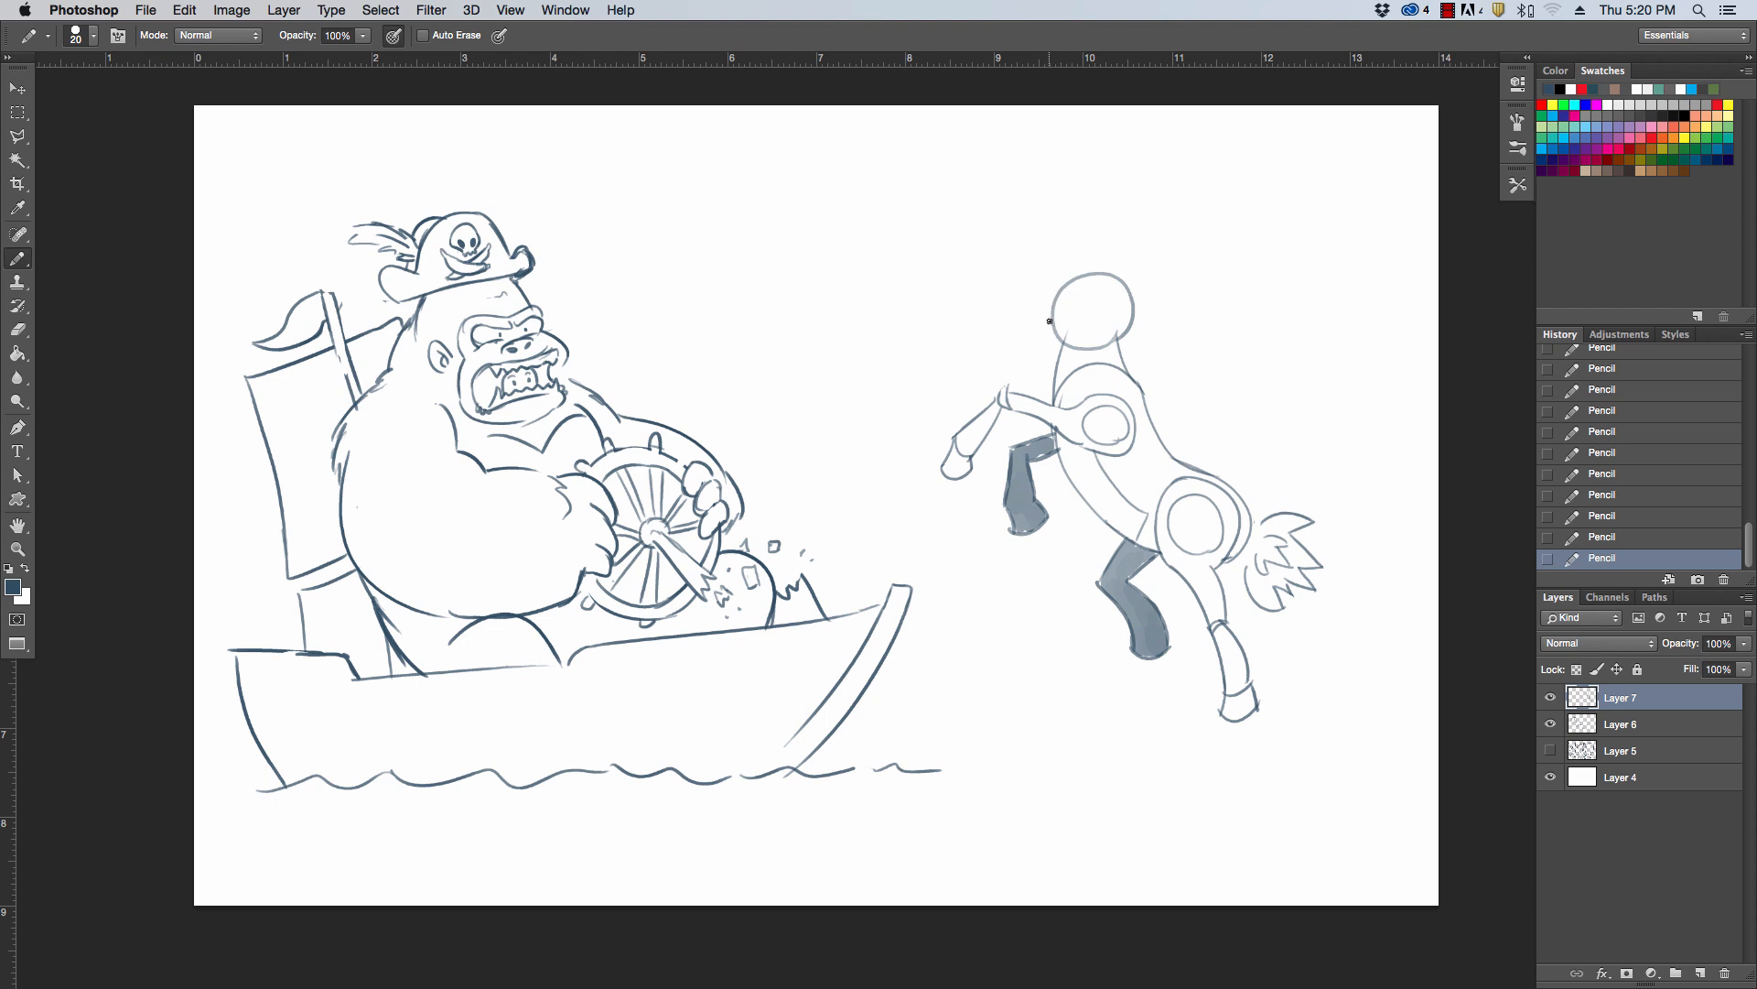
Draw a narrow curved band across the front of the head circle and erase the lines overlapping it
key("super+z")
left_click_drag(1047, 349, 1079, 261)
key("super+z")
left_click_drag(1040, 348, 1091, 266)
mouse_move(1030, 342)
left_mouse_down()
mouse_move(1066, 270)
mouse_move(1115, 246)
left_mouse_up()
key("e")
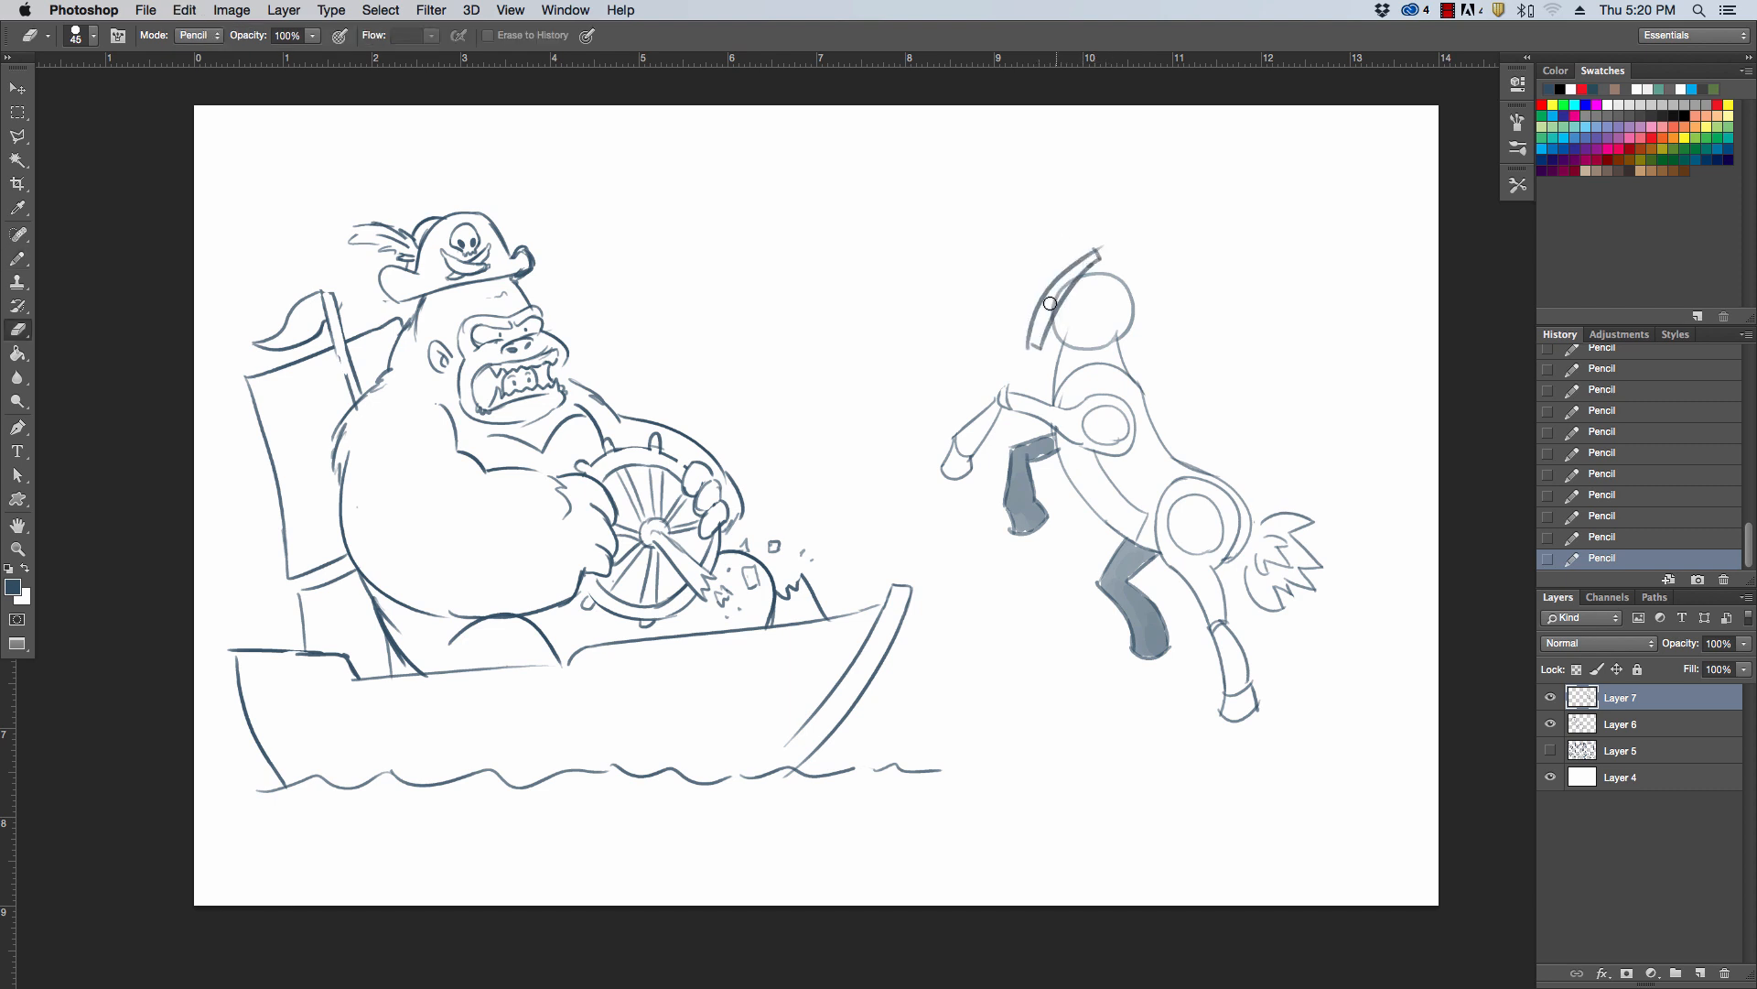
mouse_move(1044, 321)
left_mouse_down()
mouse_move(1103, 234)
mouse_move(1104, 249)
mouse_move(1089, 234)
mouse_move(1112, 180)
left_mouse_up()
key("b")
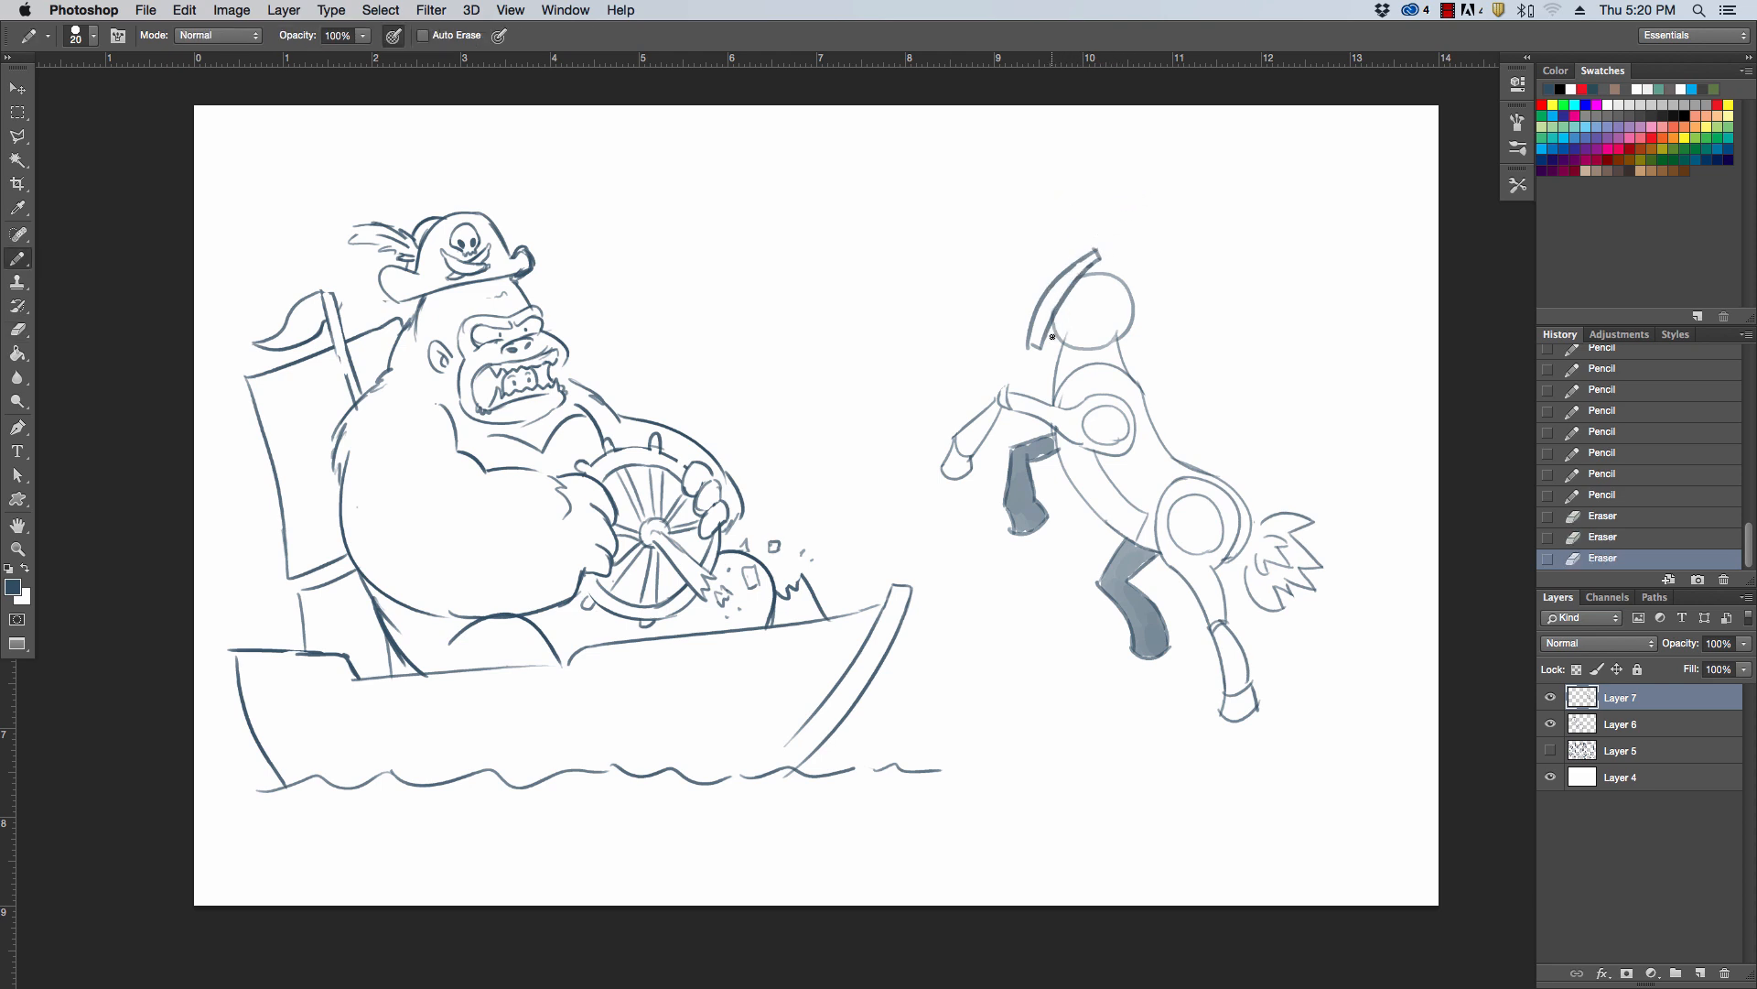
Draw a large pointed cone projecting forward from the band on the head with the Pencil tool
left_click_drag(1050, 337, 1111, 270)
left_click_drag(952, 206, 1028, 318)
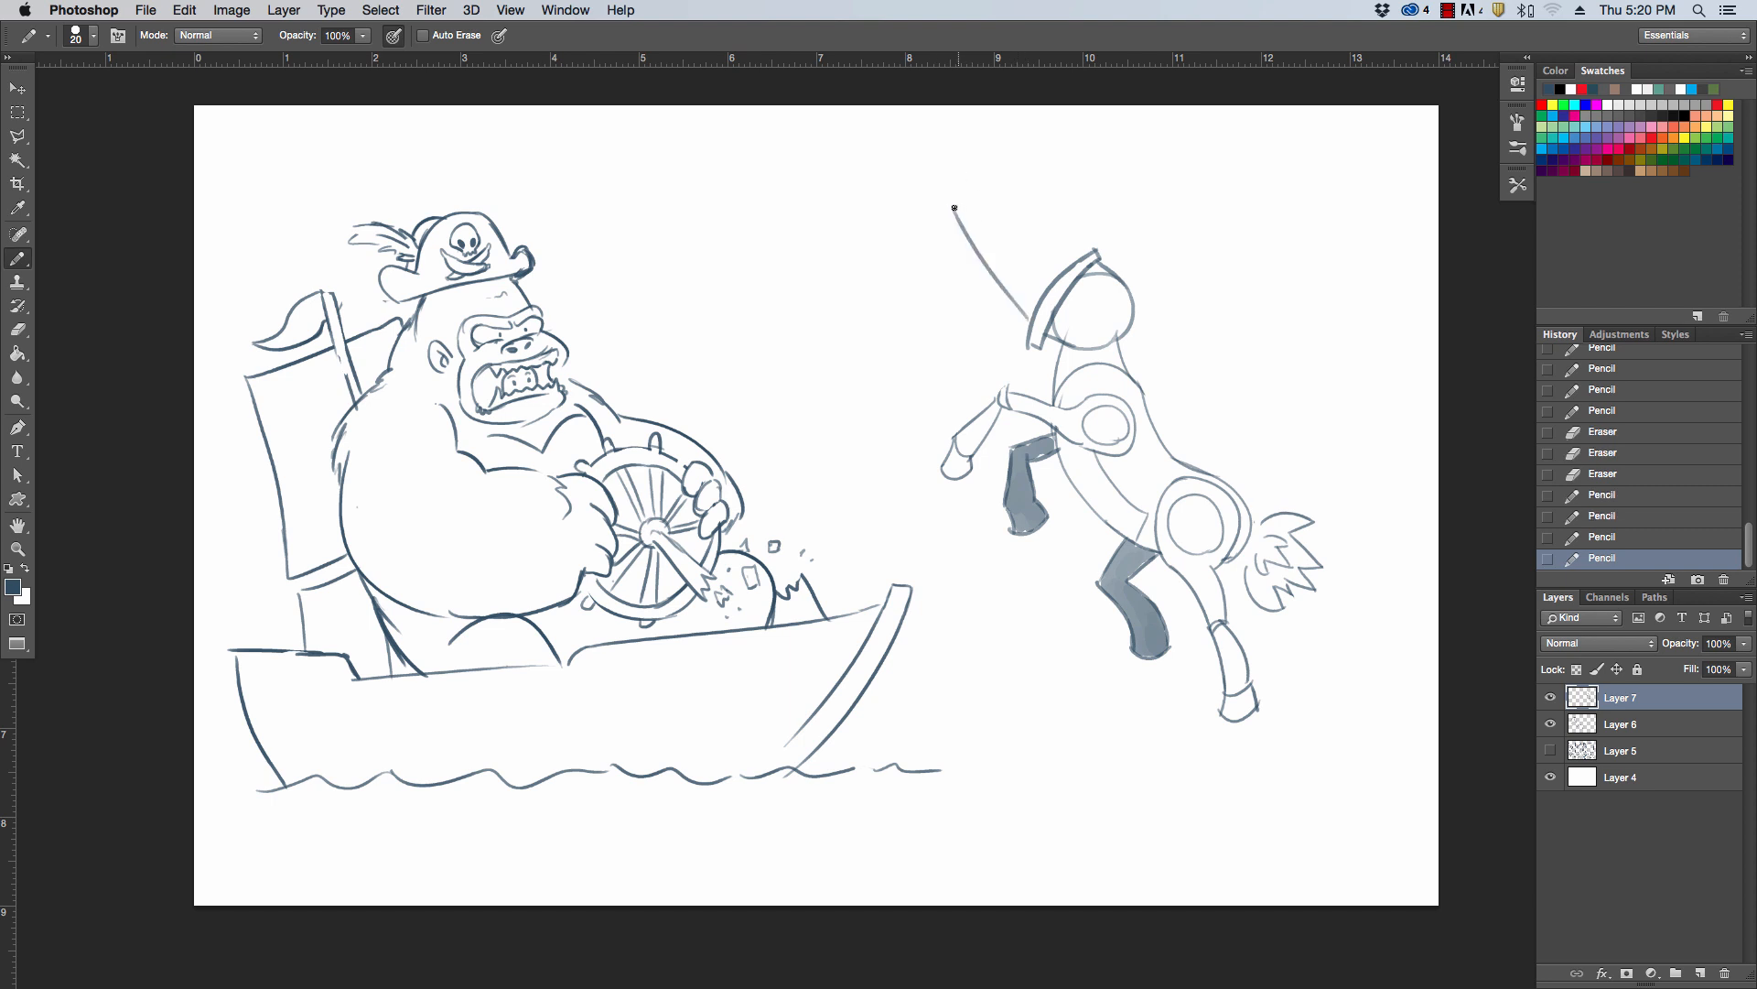
left_click_drag(954, 208, 1076, 242)
key("super+z")
mouse_move(951, 208)
left_mouse_down()
mouse_move(1089, 265)
mouse_move(1092, 241)
left_mouse_up()
Erase the stray lines inside the head band and draw short cross lines along it
key("e")
left_click_drag(1024, 348, 1060, 288)
key("b")
mouse_move(1063, 285)
left_mouse_down()
mouse_move(1071, 272)
mouse_move(1069, 288)
left_mouse_up()
left_click_drag(1065, 274, 1090, 267)
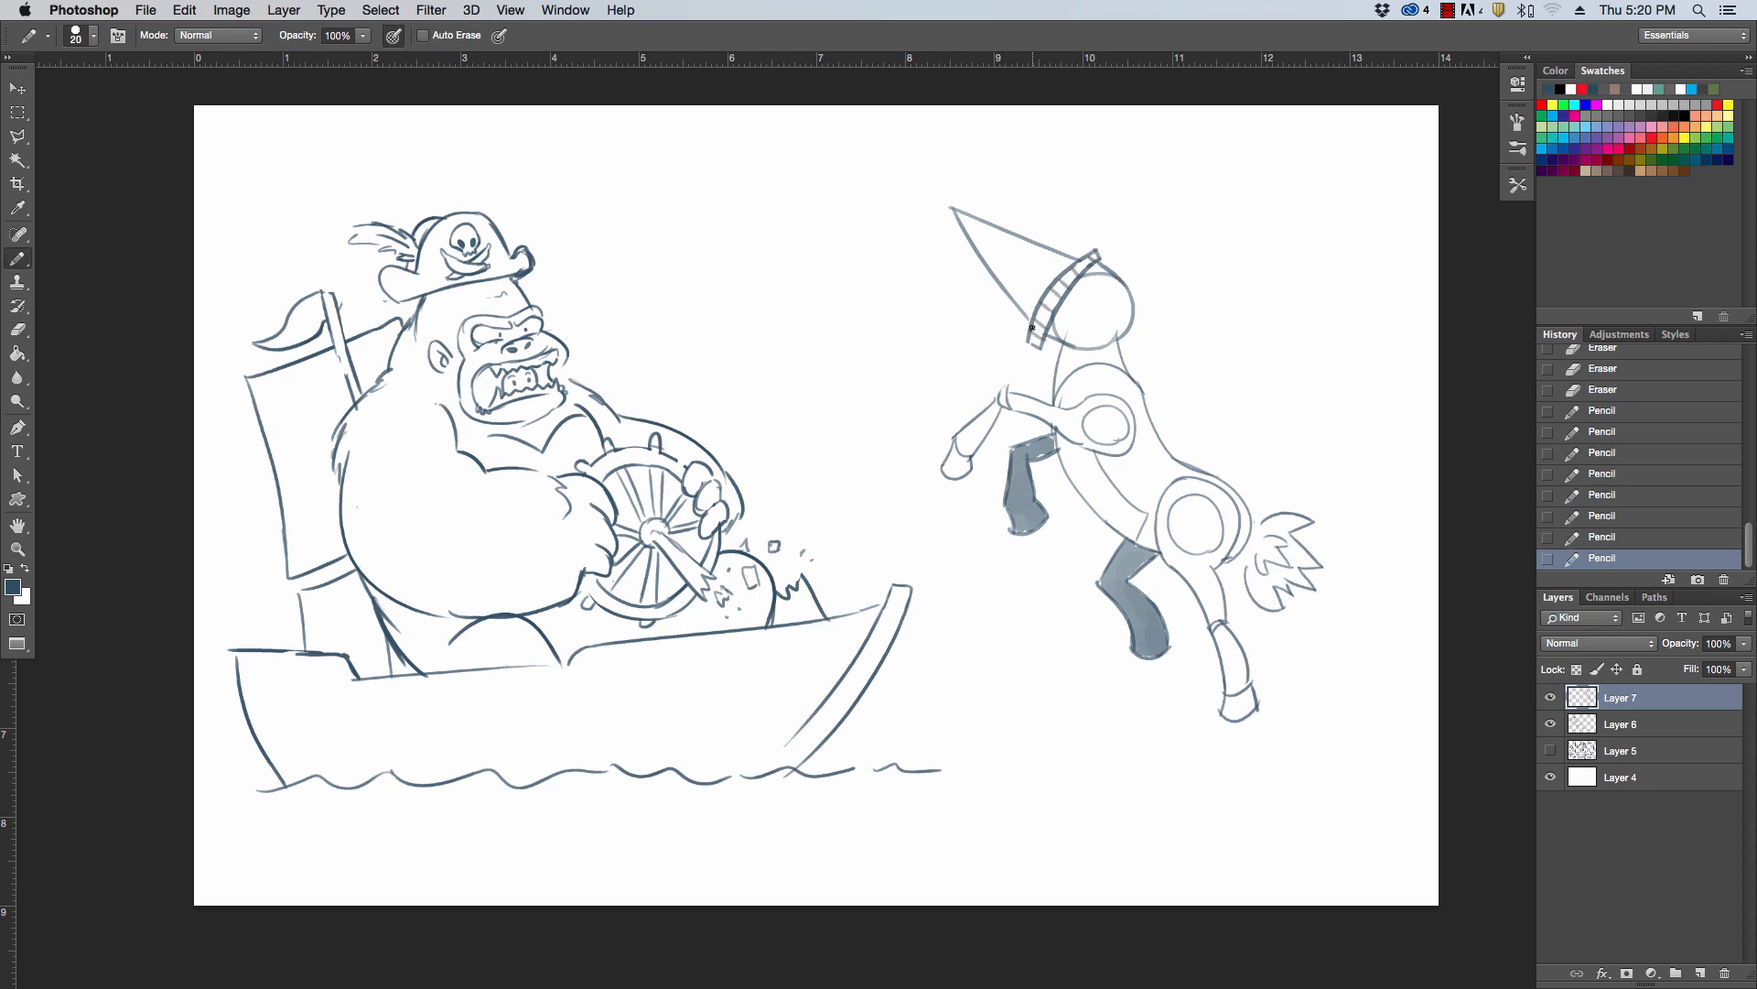
Draw curved drill grooves across the cone and clean up its tip with the Eraser
mouse_move(1032, 327)
left_mouse_down()
mouse_move(1038, 238)
mouse_move(1005, 224)
left_mouse_up()
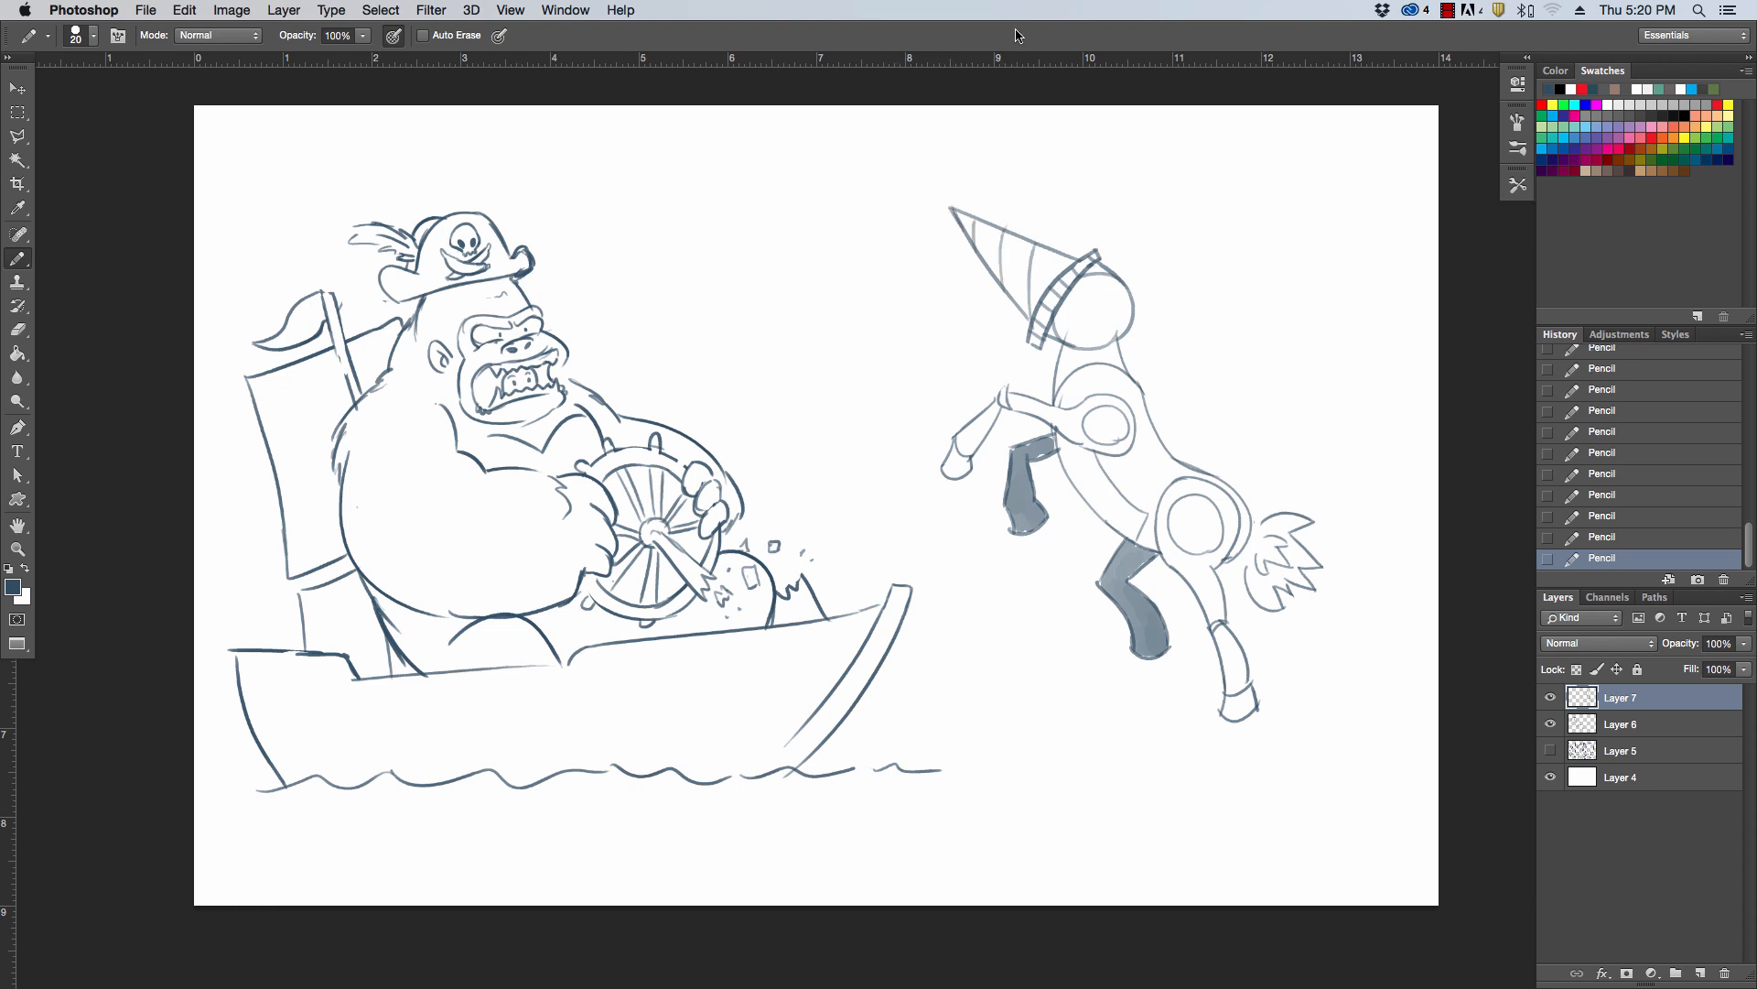
key("e")
left_click(949, 199)
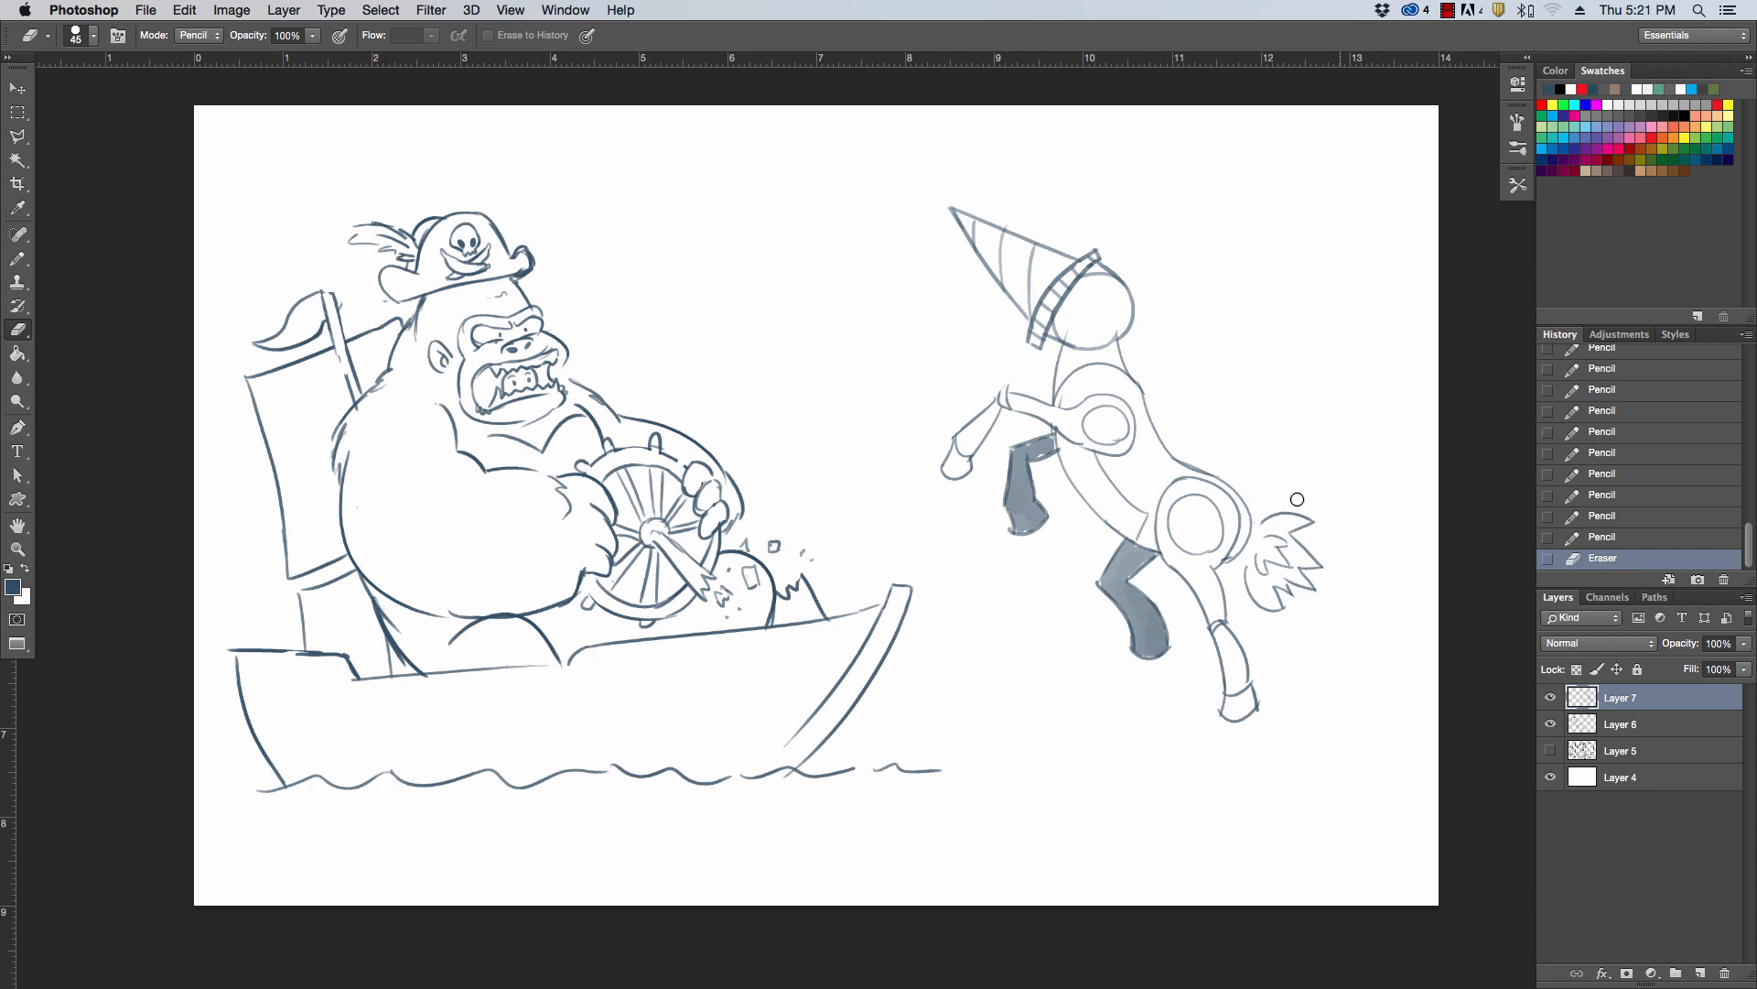
Draw a rounded shape with a jagged flame-like tuft streaming from the back of the head and erase the lines beneath it
key("z")
left_click_drag(1320, 506, 1300, 504)
key("e")
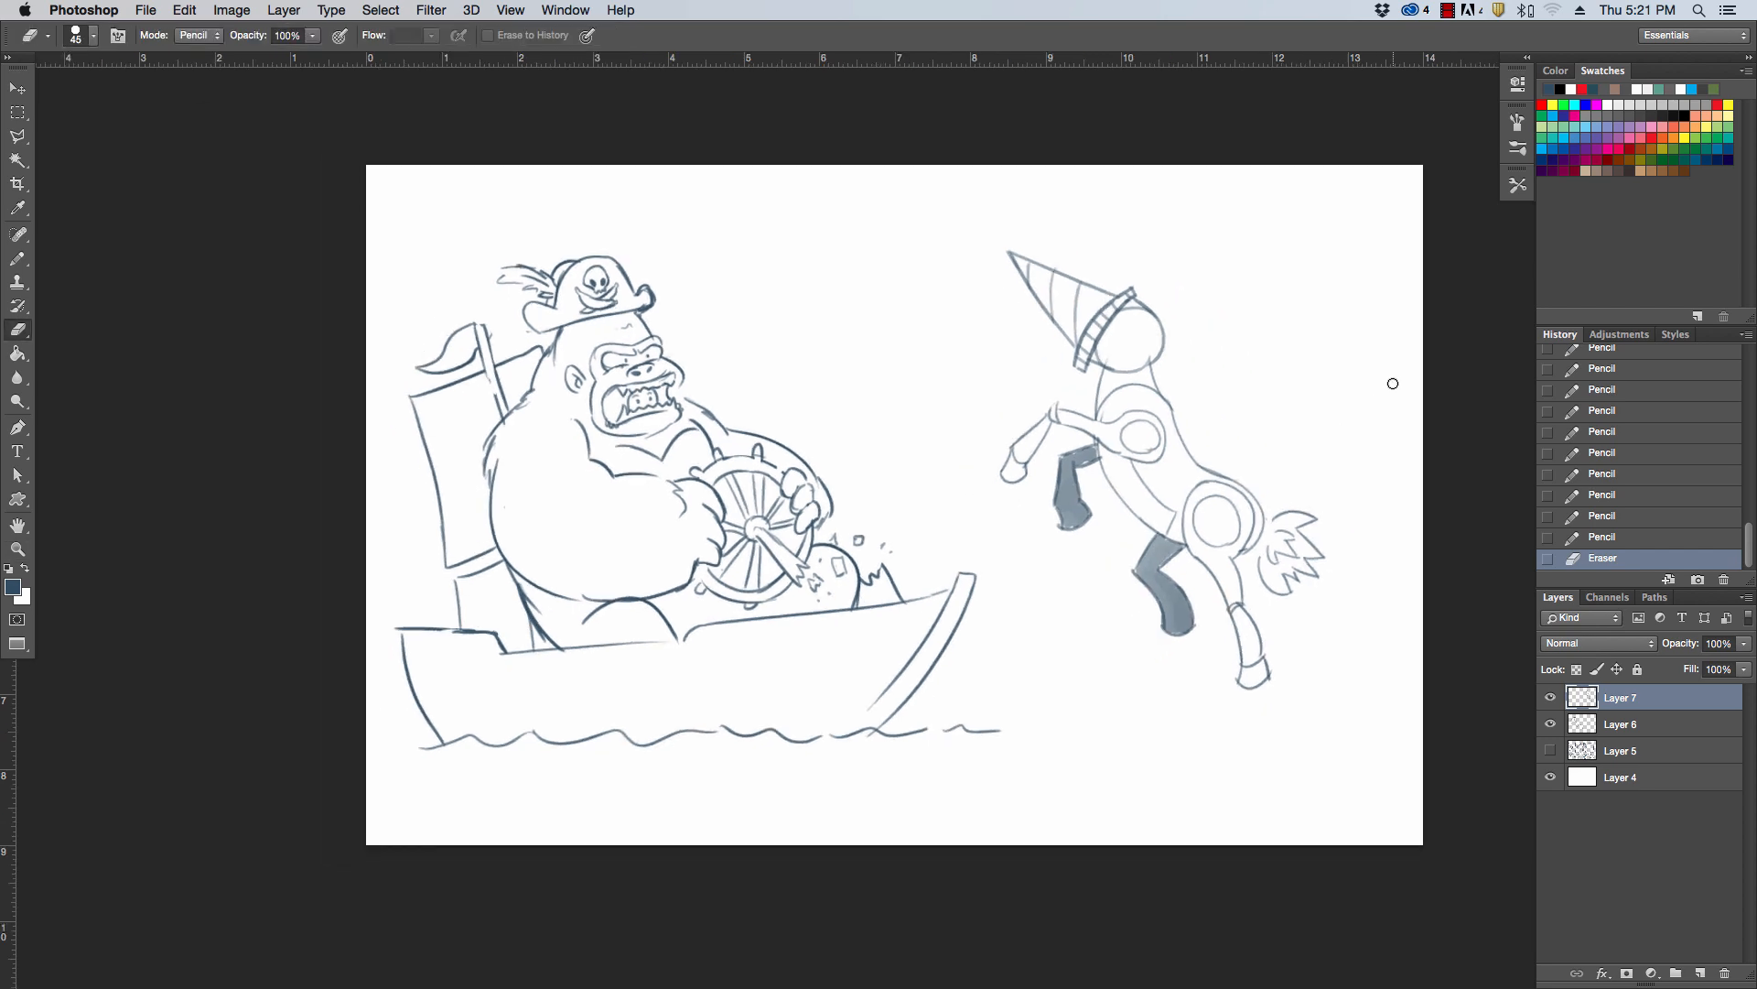
key("z")
left_click(1299, 357)
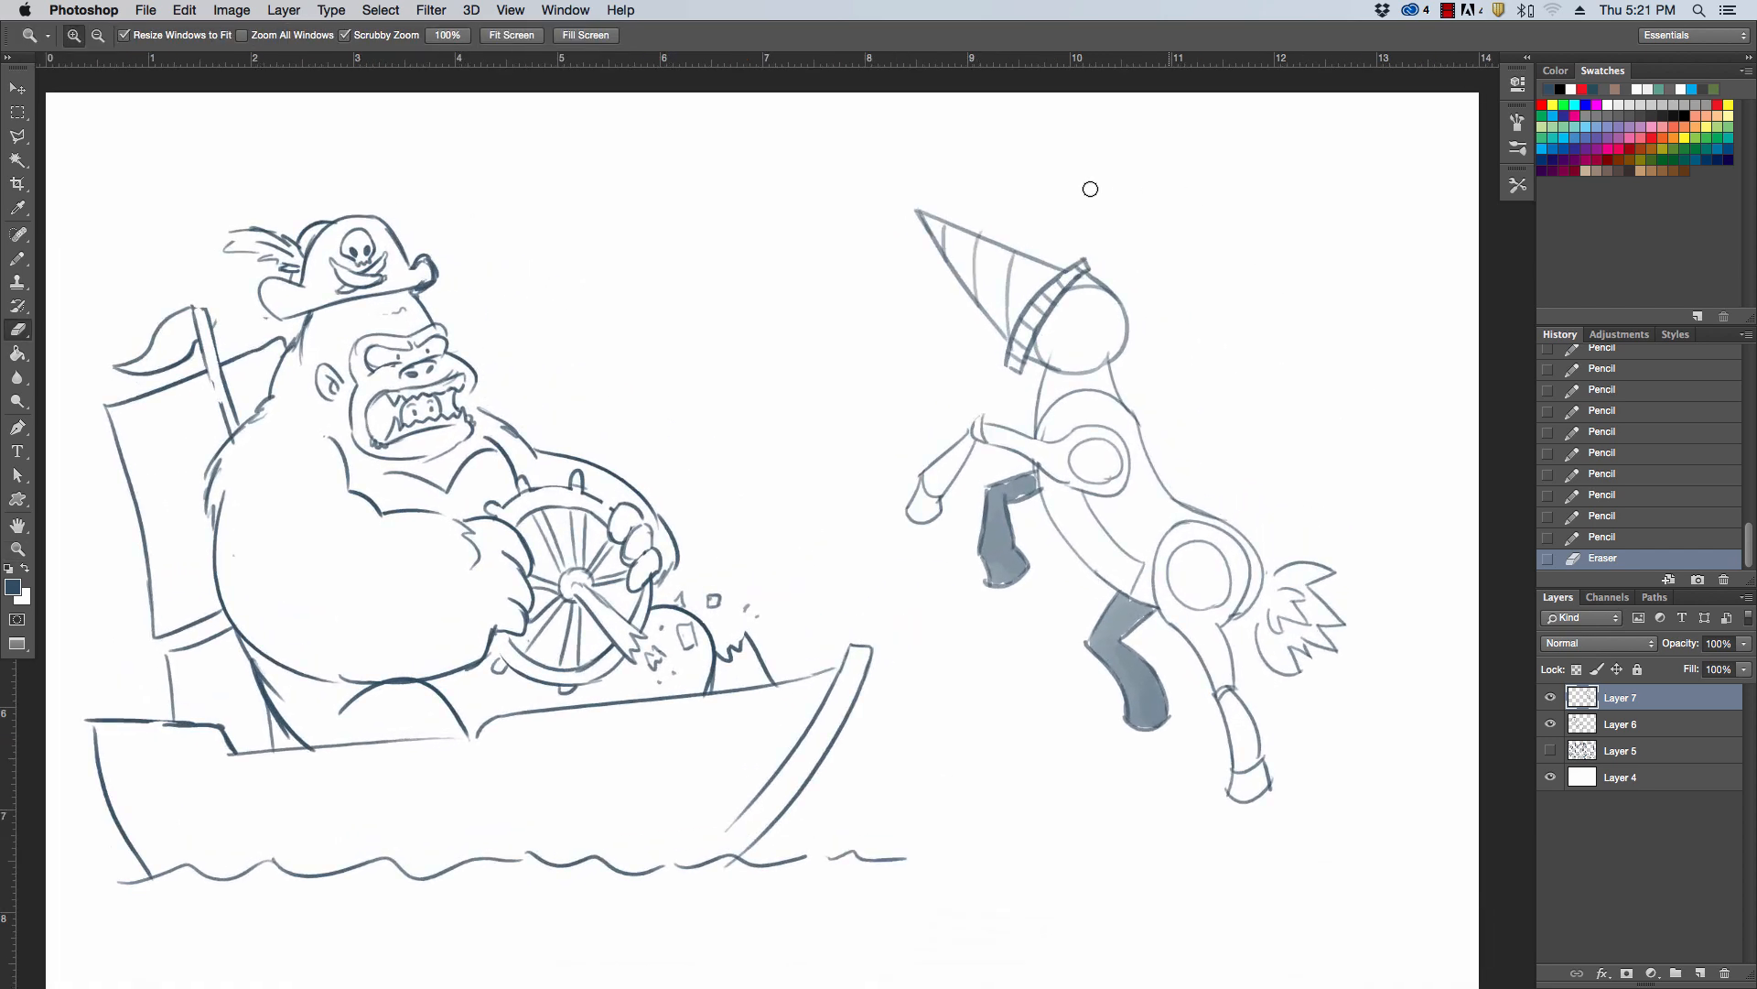
key("b")
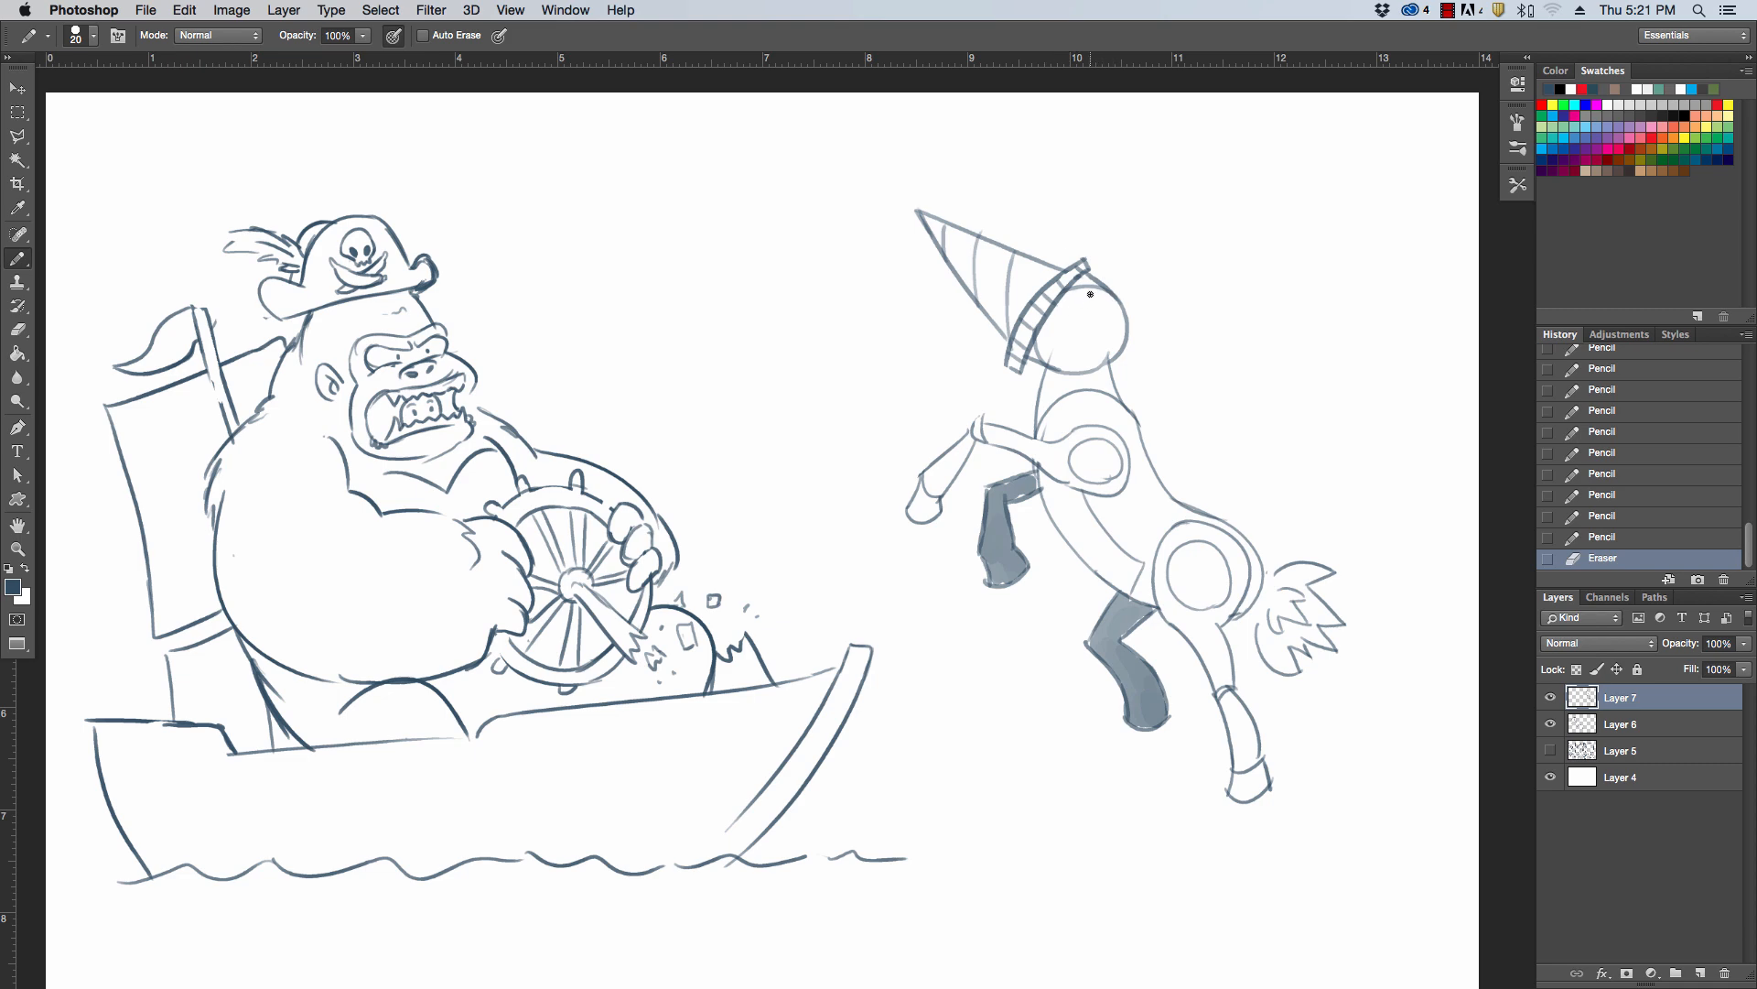
mouse_move(1087, 300)
left_mouse_down()
mouse_move(1139, 276)
mouse_move(1123, 296)
mouse_move(1154, 297)
mouse_move(1109, 323)
mouse_move(1089, 294)
mouse_move(1113, 329)
left_mouse_up()
key("super+z")
mouse_move(1102, 311)
left_mouse_down()
mouse_move(1156, 348)
mouse_move(1213, 325)
mouse_move(1151, 298)
mouse_move(1129, 316)
mouse_move(1108, 304)
left_mouse_up()
key("e")
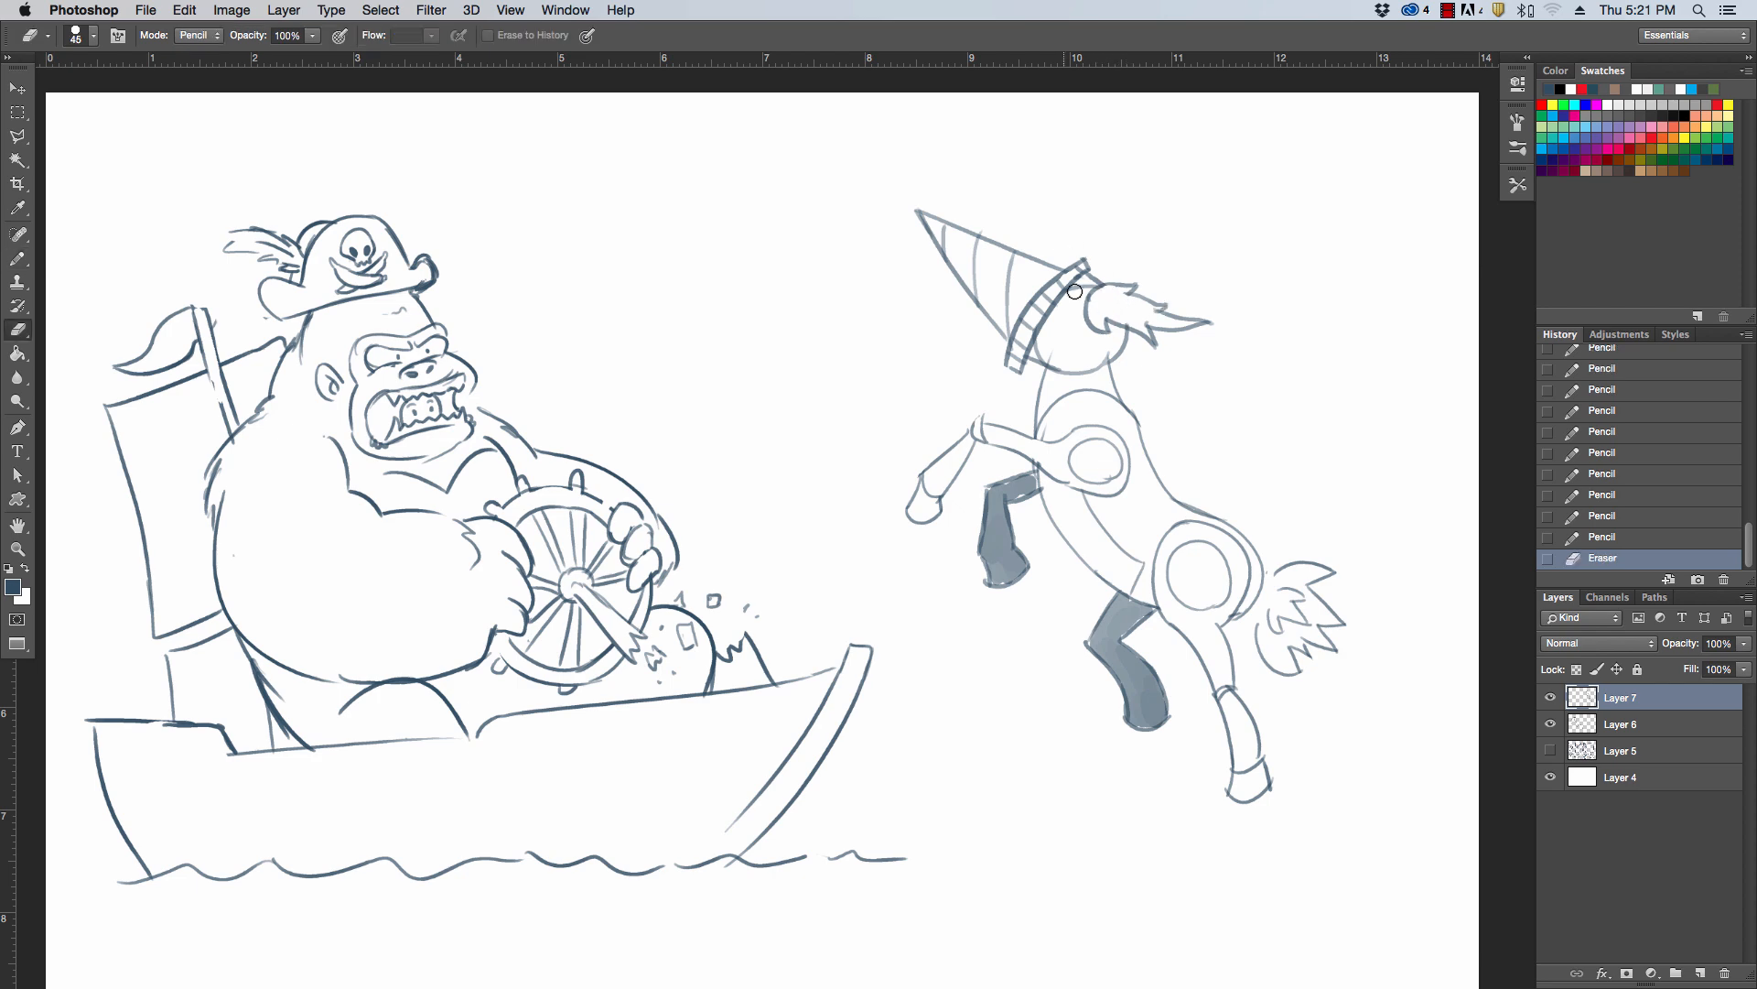
key("b")
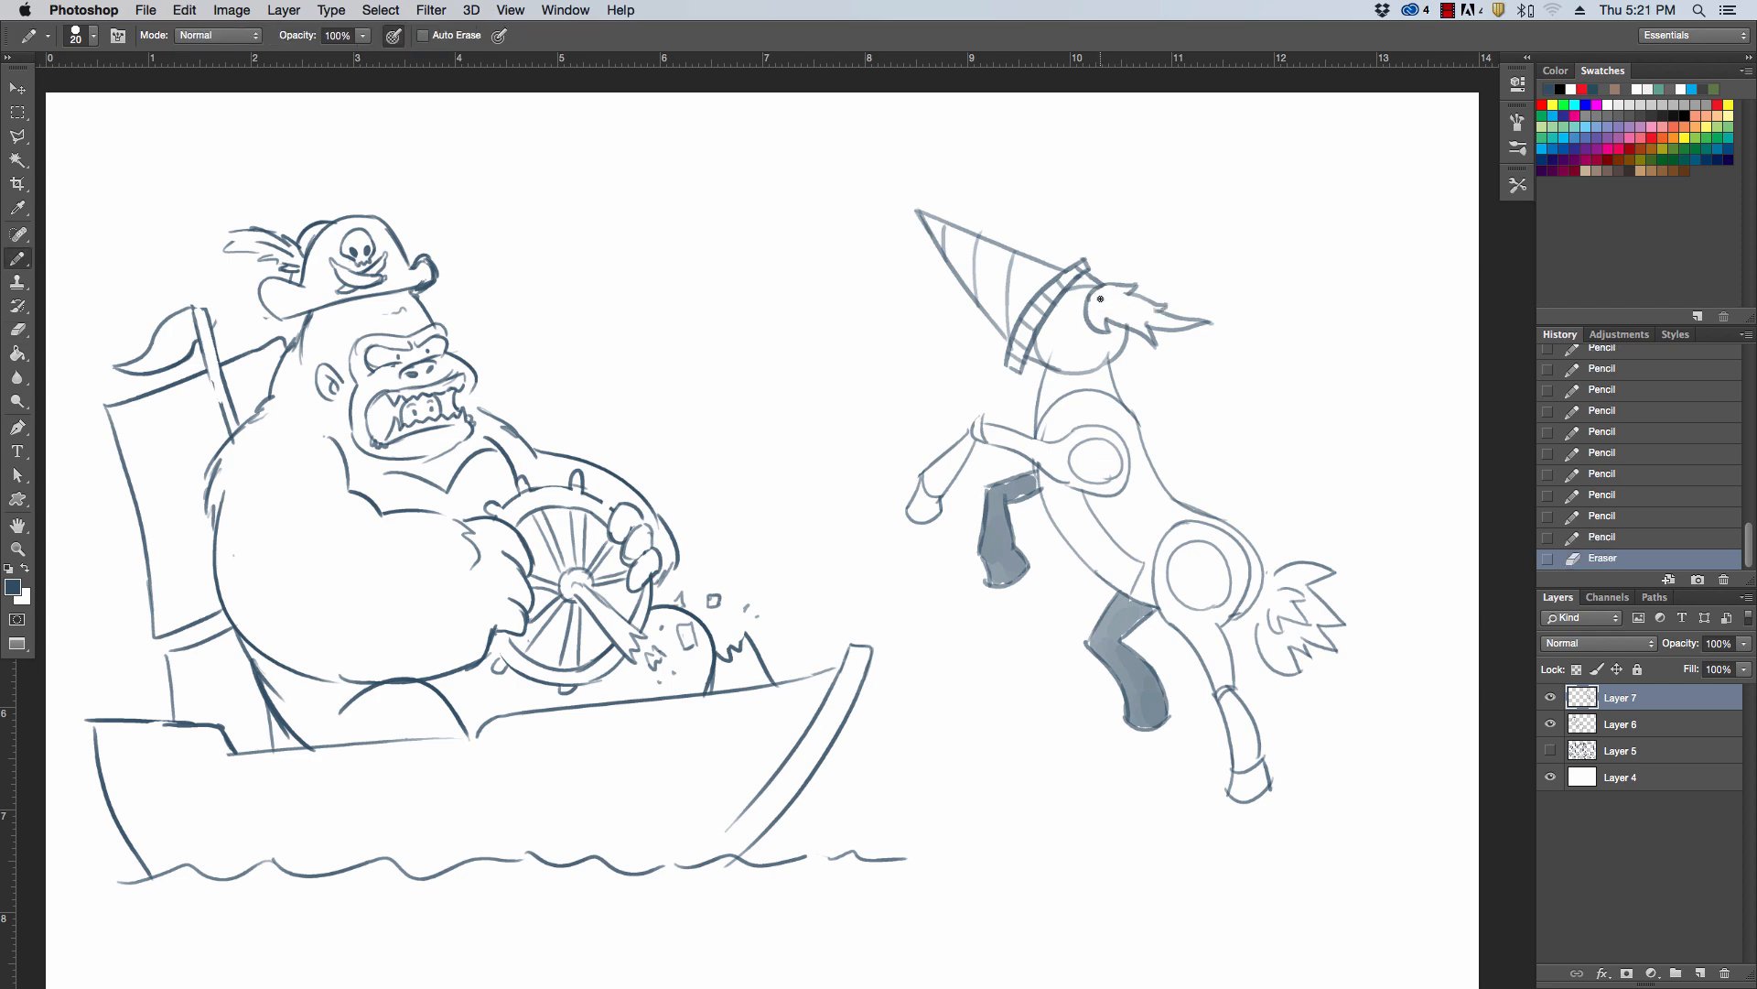
Draw a small oval detail inside the rounded base of the flame tuft
left_click(1100, 299)
key("super+z")
left_click_drag(1097, 300, 1116, 303)
left_click(1113, 291)
Dot a row of small rivets along the belly plate and draw a line across the head behind the band
left_click(1087, 515)
left_click(1092, 528)
left_click(1098, 540)
left_click(1106, 548)
left_click(1119, 559)
left_click(1127, 567)
left_click(1133, 576)
left_click(1123, 589)
left_click_drag(1058, 325, 1119, 358)
Draw wavy vibration marks around the drill cone and add more curved grooves across it
key("z")
mouse_move(1351, 362)
left_mouse_down()
mouse_move(1312, 375)
mouse_move(1280, 252)
left_mouse_up()
key("b")
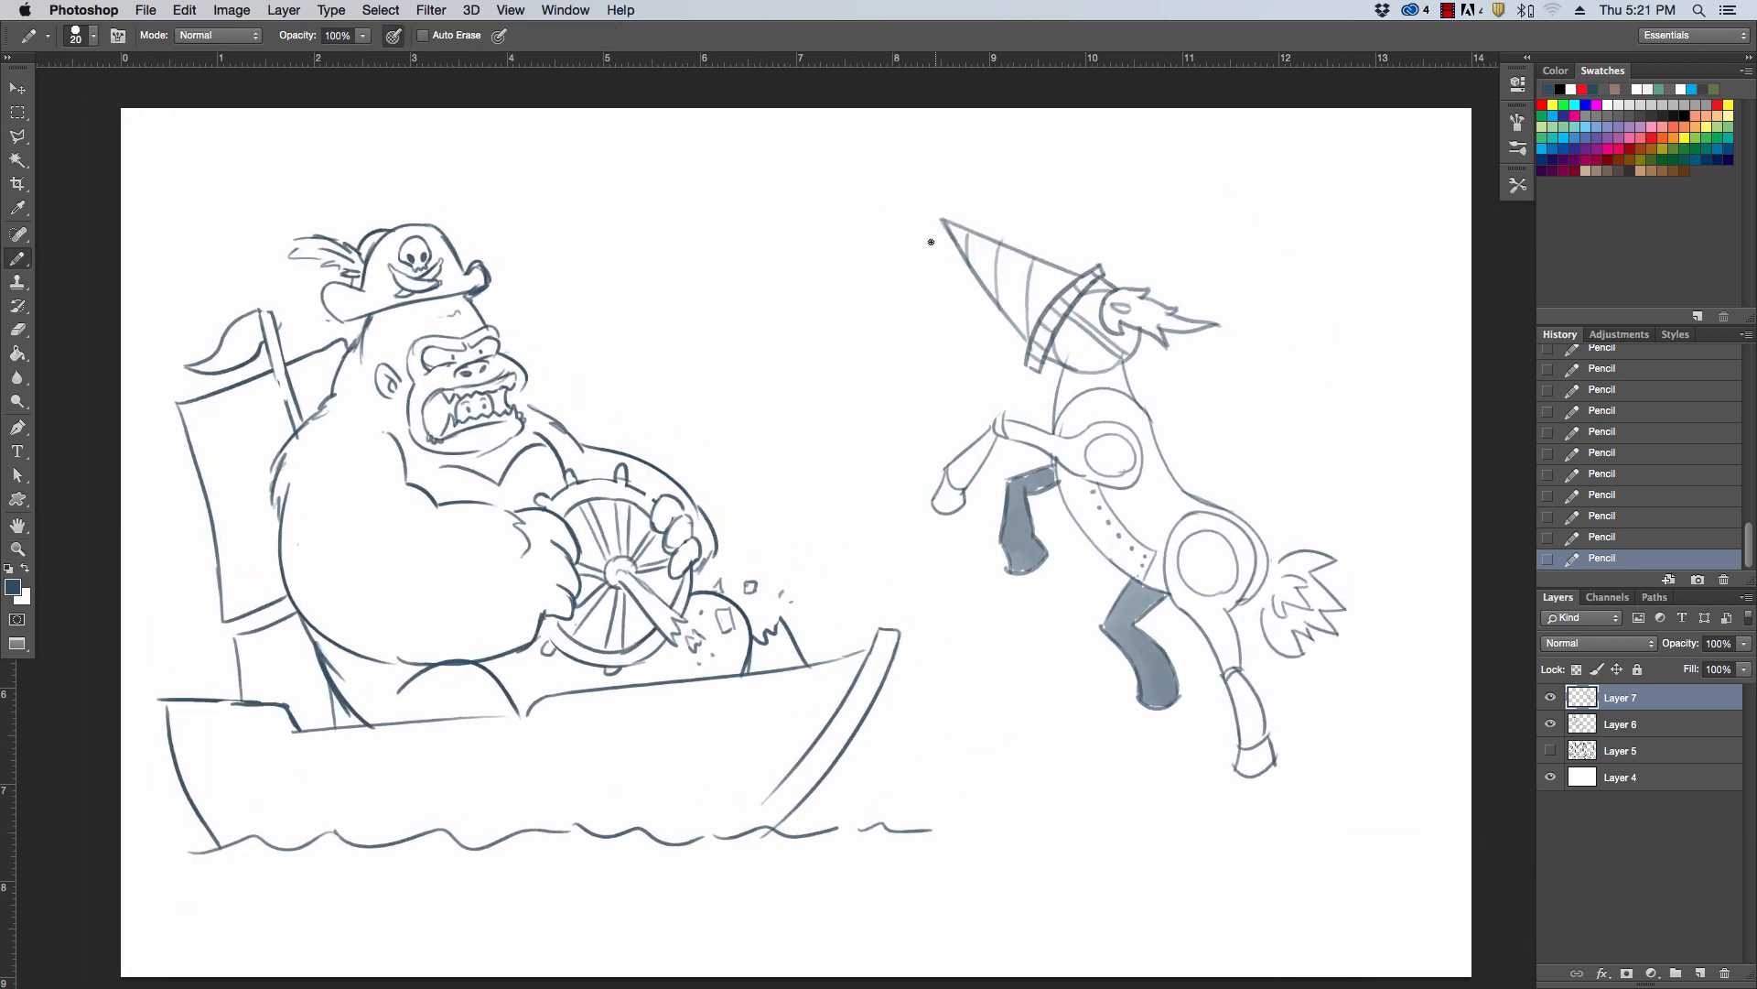
left_click_drag(934, 227, 983, 321)
mouse_move(956, 210)
left_mouse_down()
mouse_move(1049, 235)
mouse_move(998, 242)
mouse_move(1010, 314)
mouse_move(1020, 235)
mouse_move(1034, 324)
left_mouse_up()
mouse_move(1060, 264)
left_mouse_down()
mouse_move(1055, 302)
mouse_move(1016, 338)
left_mouse_up()
mouse_move(963, 229)
left_mouse_down()
mouse_move(956, 255)
mouse_move(1045, 310)
left_mouse_up()
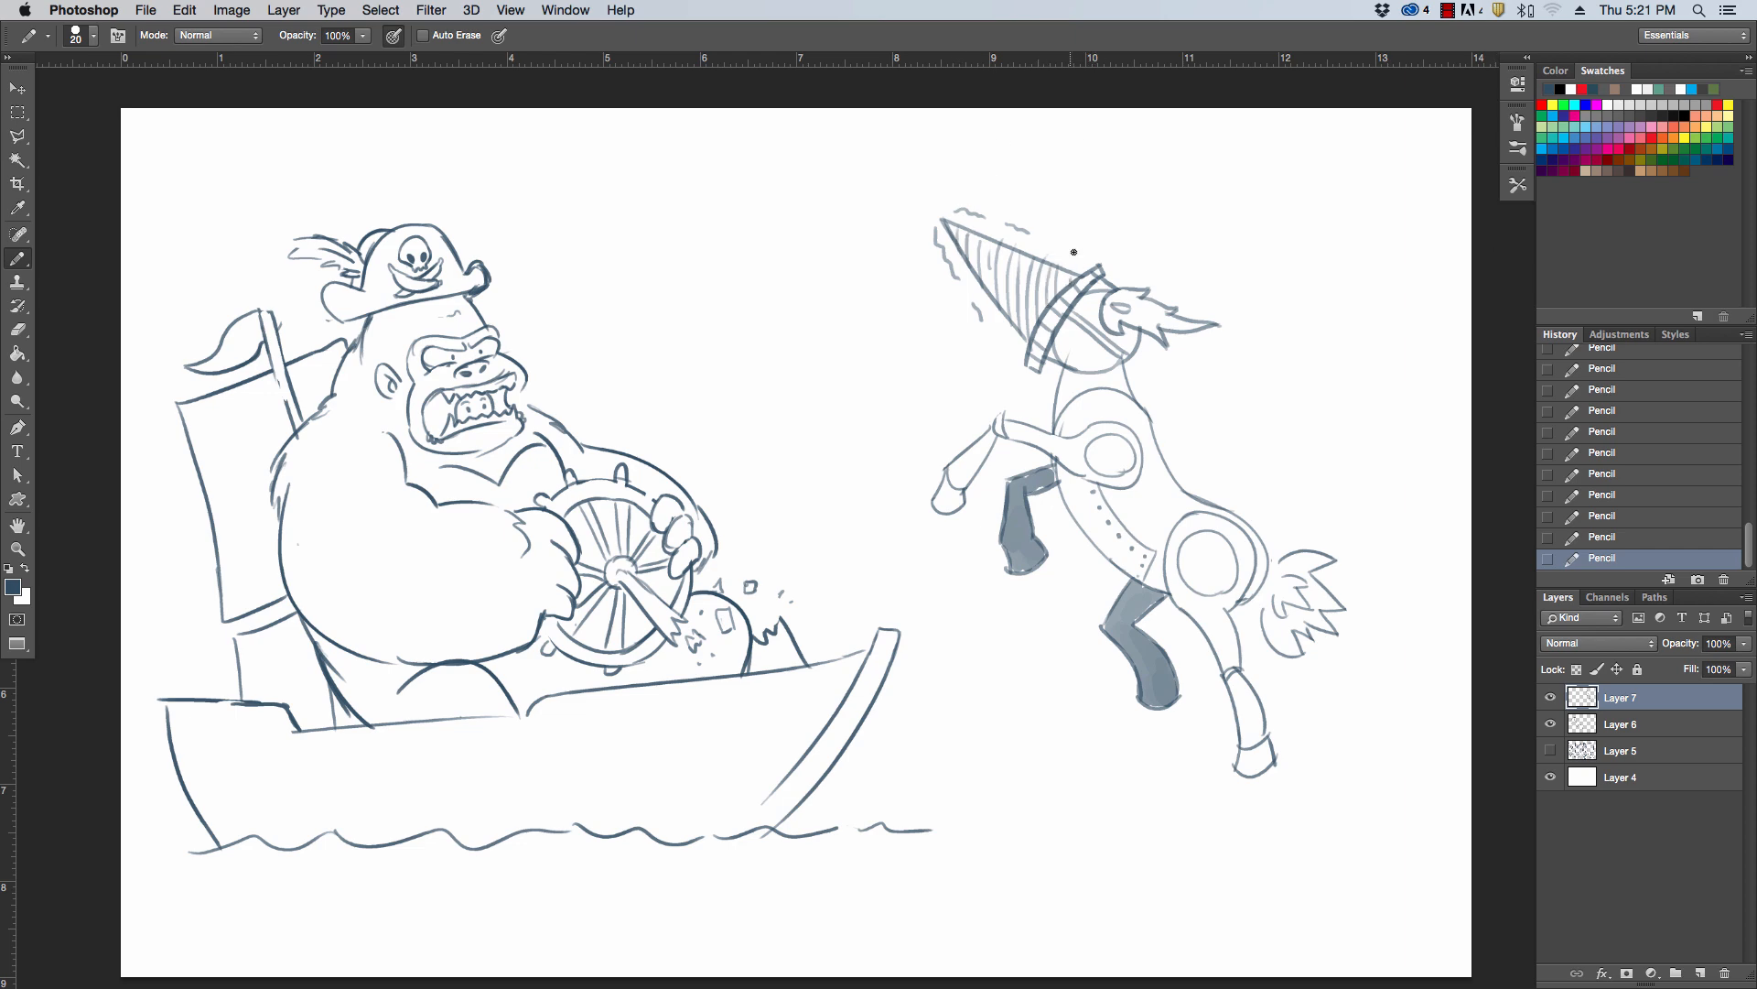
Draw a tall water splash with droplets around the hind legs and extend the waterline from the boat to it
scroll(1354, 498, "down", 2)
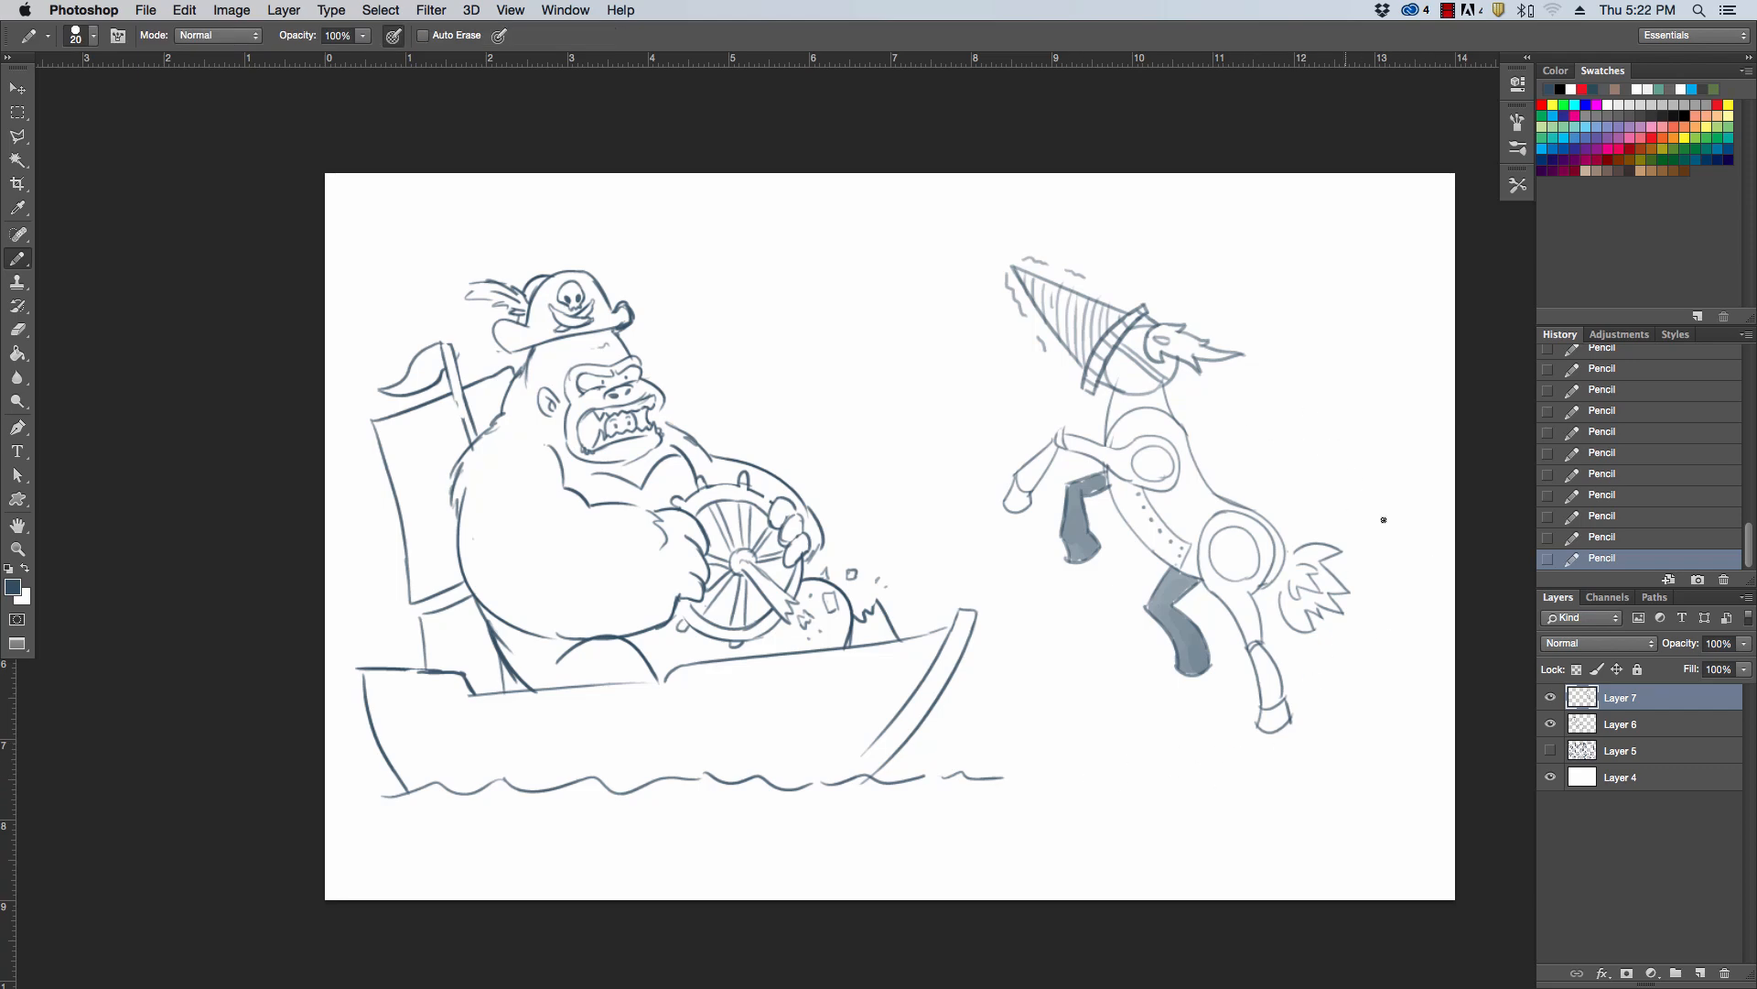
mouse_move(1195, 793)
left_mouse_down()
mouse_move(1112, 652)
mouse_move(1301, 780)
mouse_move(1320, 659)
mouse_move(1345, 759)
mouse_move(1410, 758)
mouse_move(1423, 740)
mouse_move(1453, 791)
left_mouse_up()
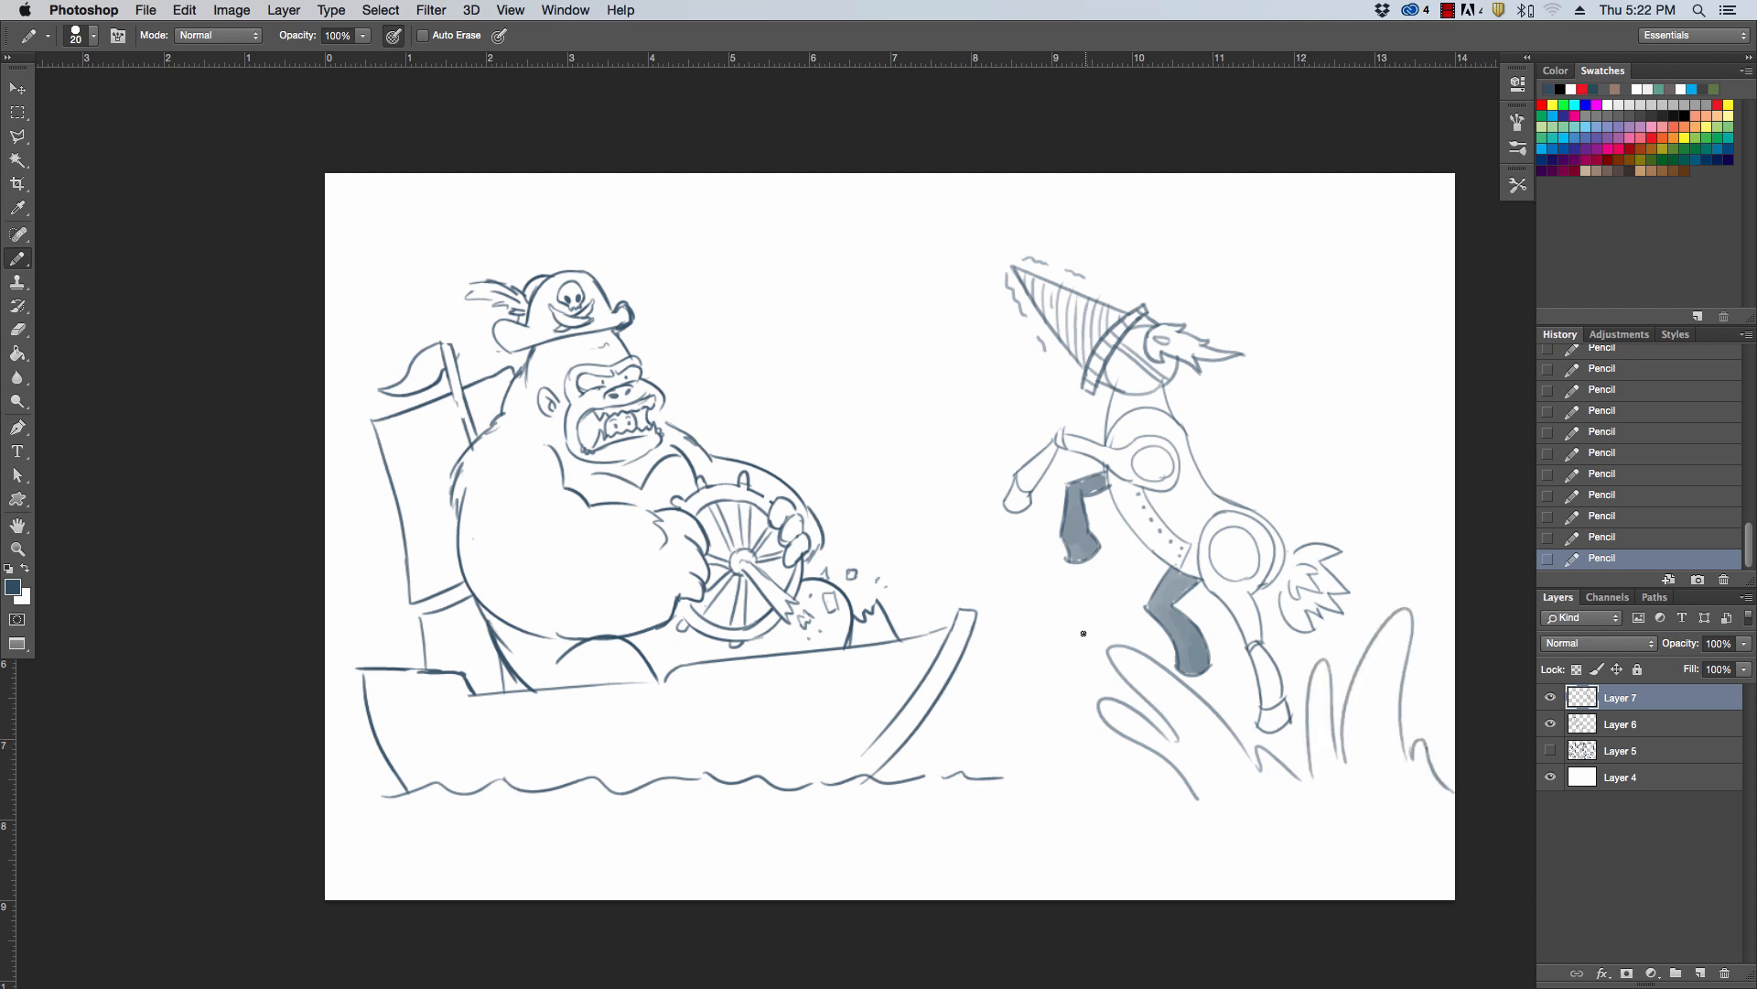
mouse_move(1084, 632)
left_mouse_down()
mouse_move(1067, 607)
mouse_move(1072, 665)
left_mouse_up()
left_click_drag(1386, 540, 1426, 562)
left_click_drag(996, 777, 1186, 787)
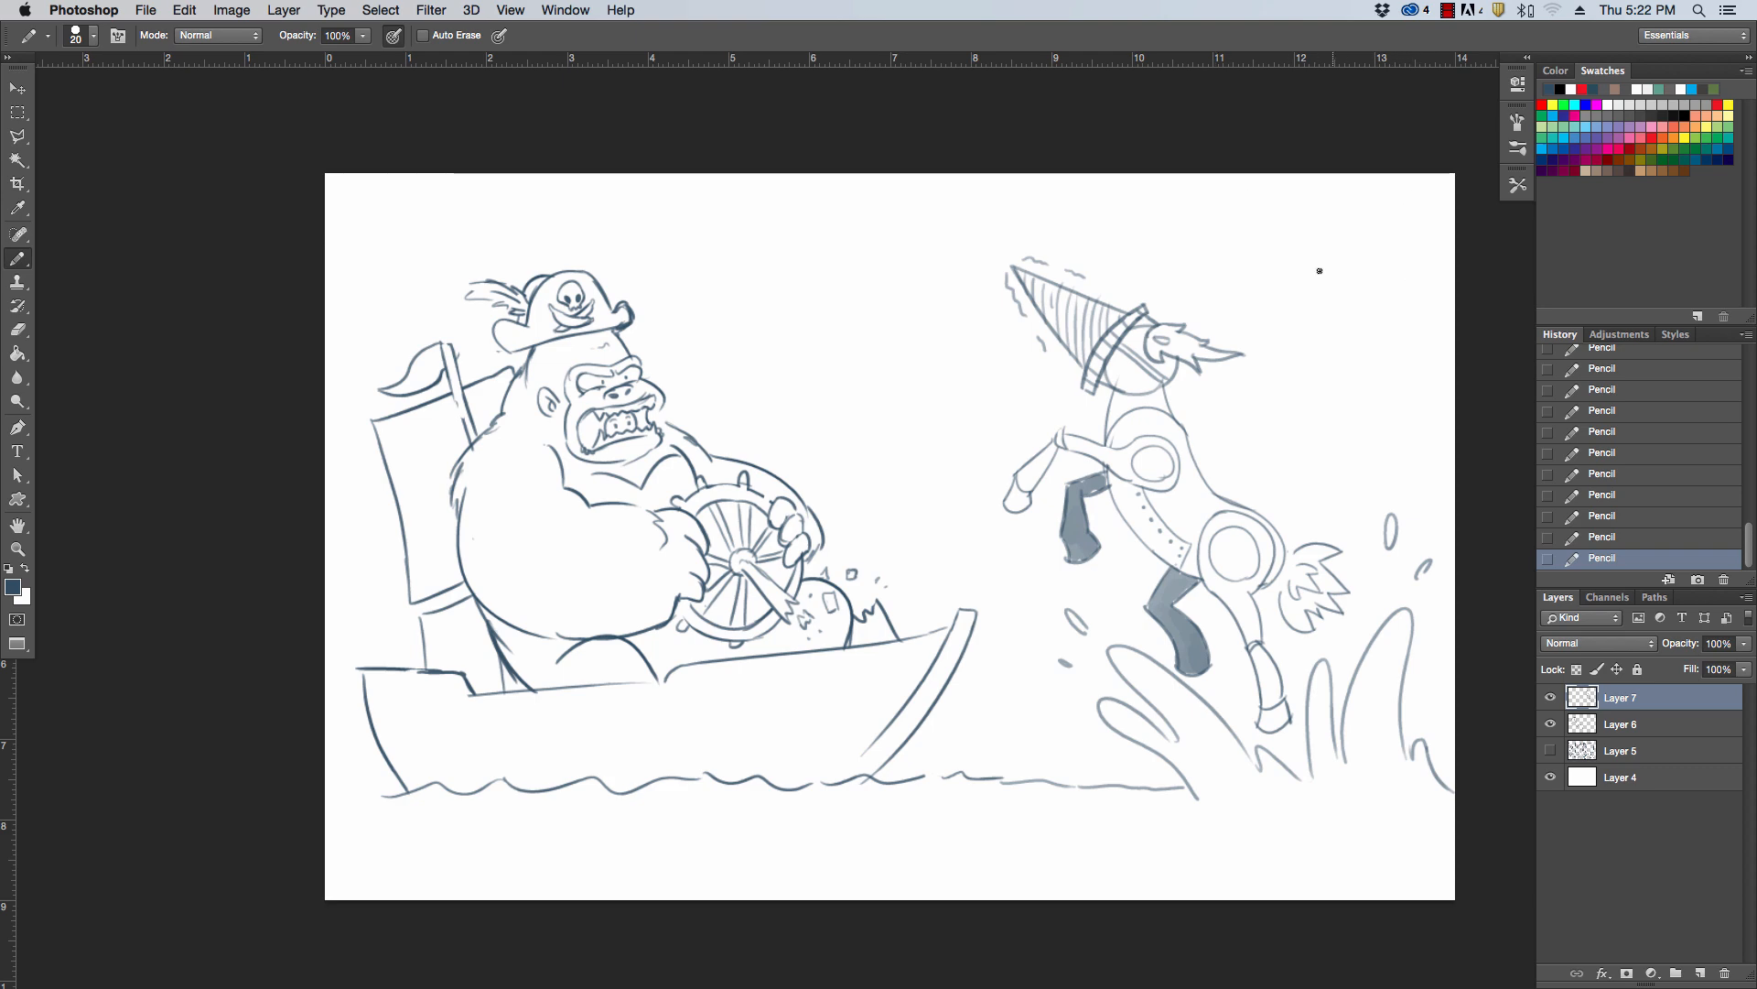
Draw a tiny antlered deer emblem inside the circle on the hip
key("super+space")
left_click_drag(1317, 421, 1325, 408)
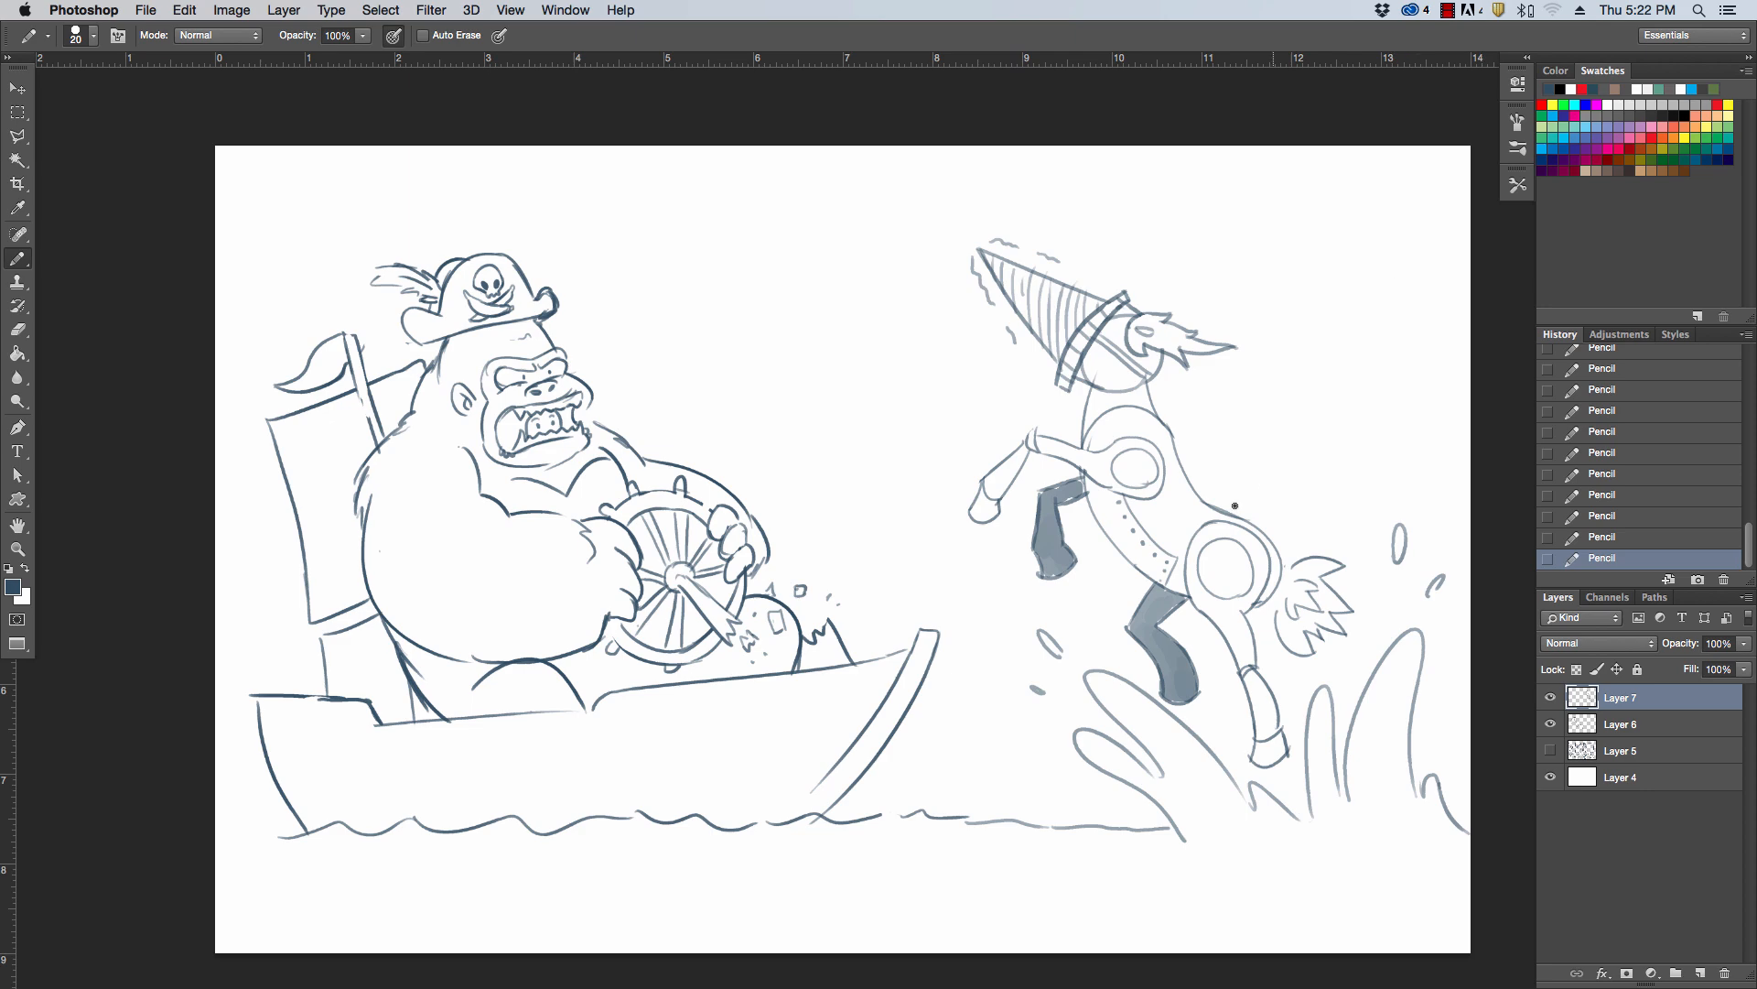
key("super+space")
left_click_drag(1246, 537, 1318, 586)
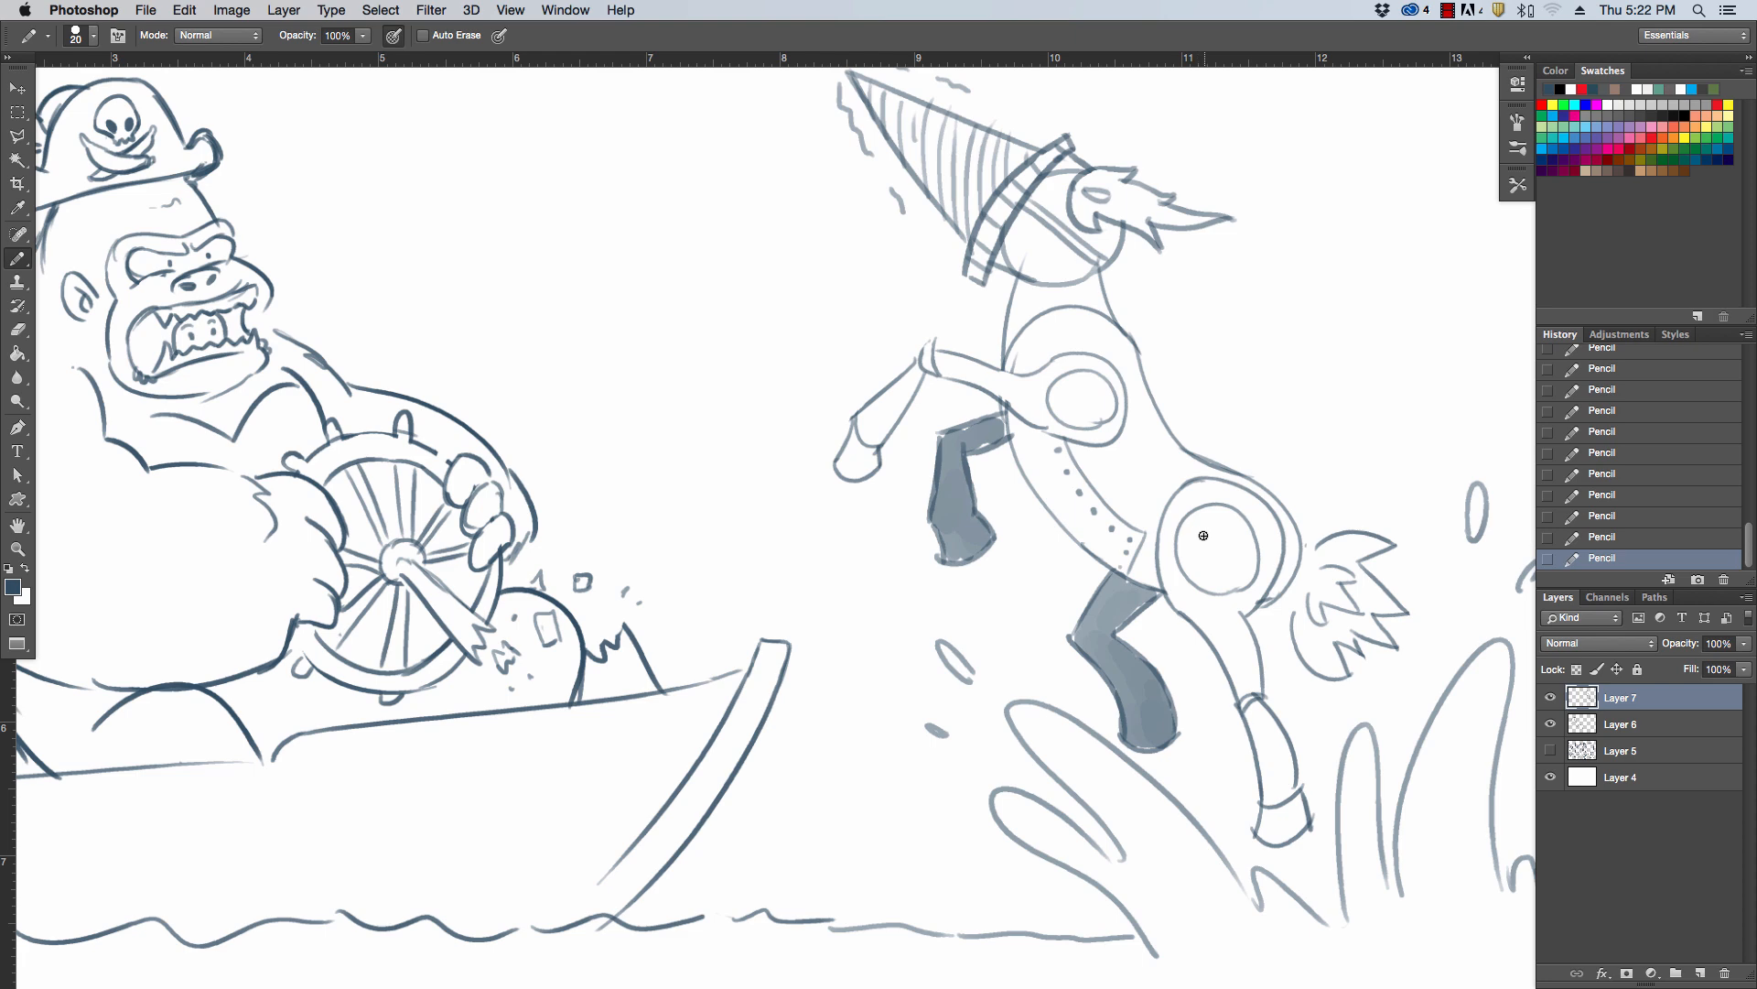
mouse_move(1204, 539)
left_mouse_down()
mouse_move(1236, 544)
mouse_move(1239, 568)
mouse_move(1193, 524)
mouse_move(1212, 523)
left_mouse_up()
Select the deer emblem with the Polygonal Lasso, scale it to about 81%, rotate it 27.3°, recentre it in the hip circle, and deselect
key("l")
left_click(1215, 583)
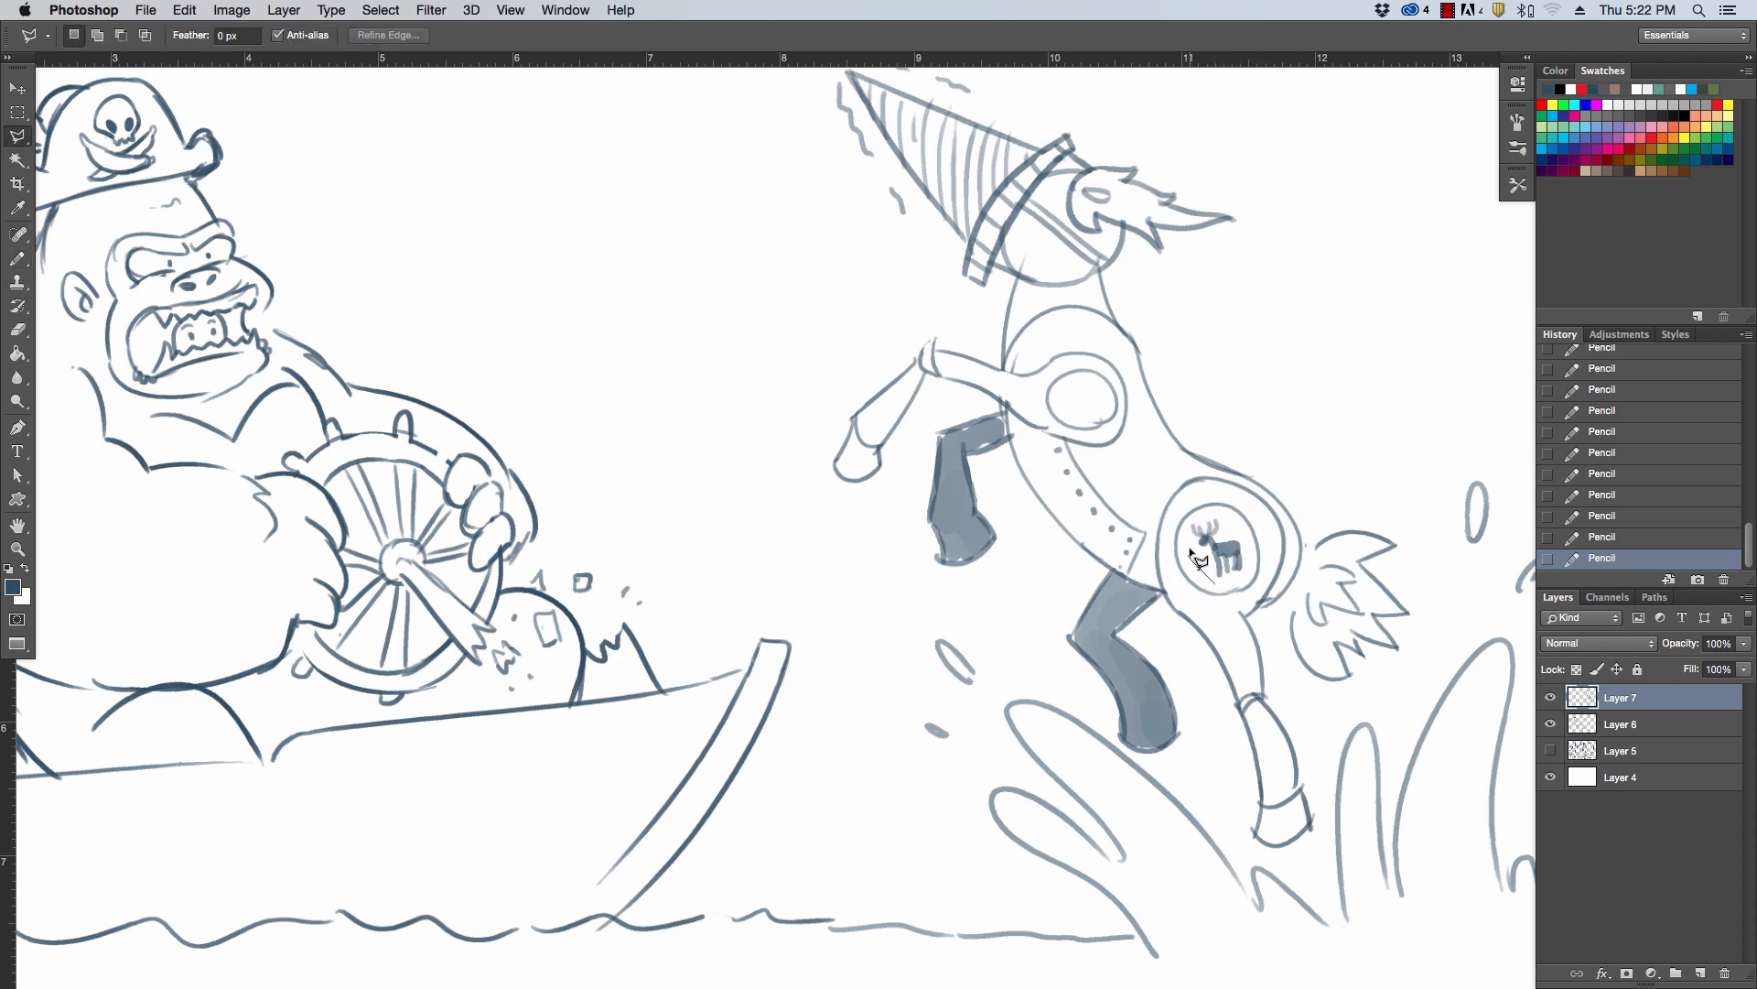
left_click(1193, 559)
left_click(1186, 545)
left_click(1185, 528)
left_click(1192, 518)
left_click(1223, 515)
left_click(1242, 530)
left_click(1249, 552)
left_click(1245, 570)
left_click(1216, 584)
key("v")
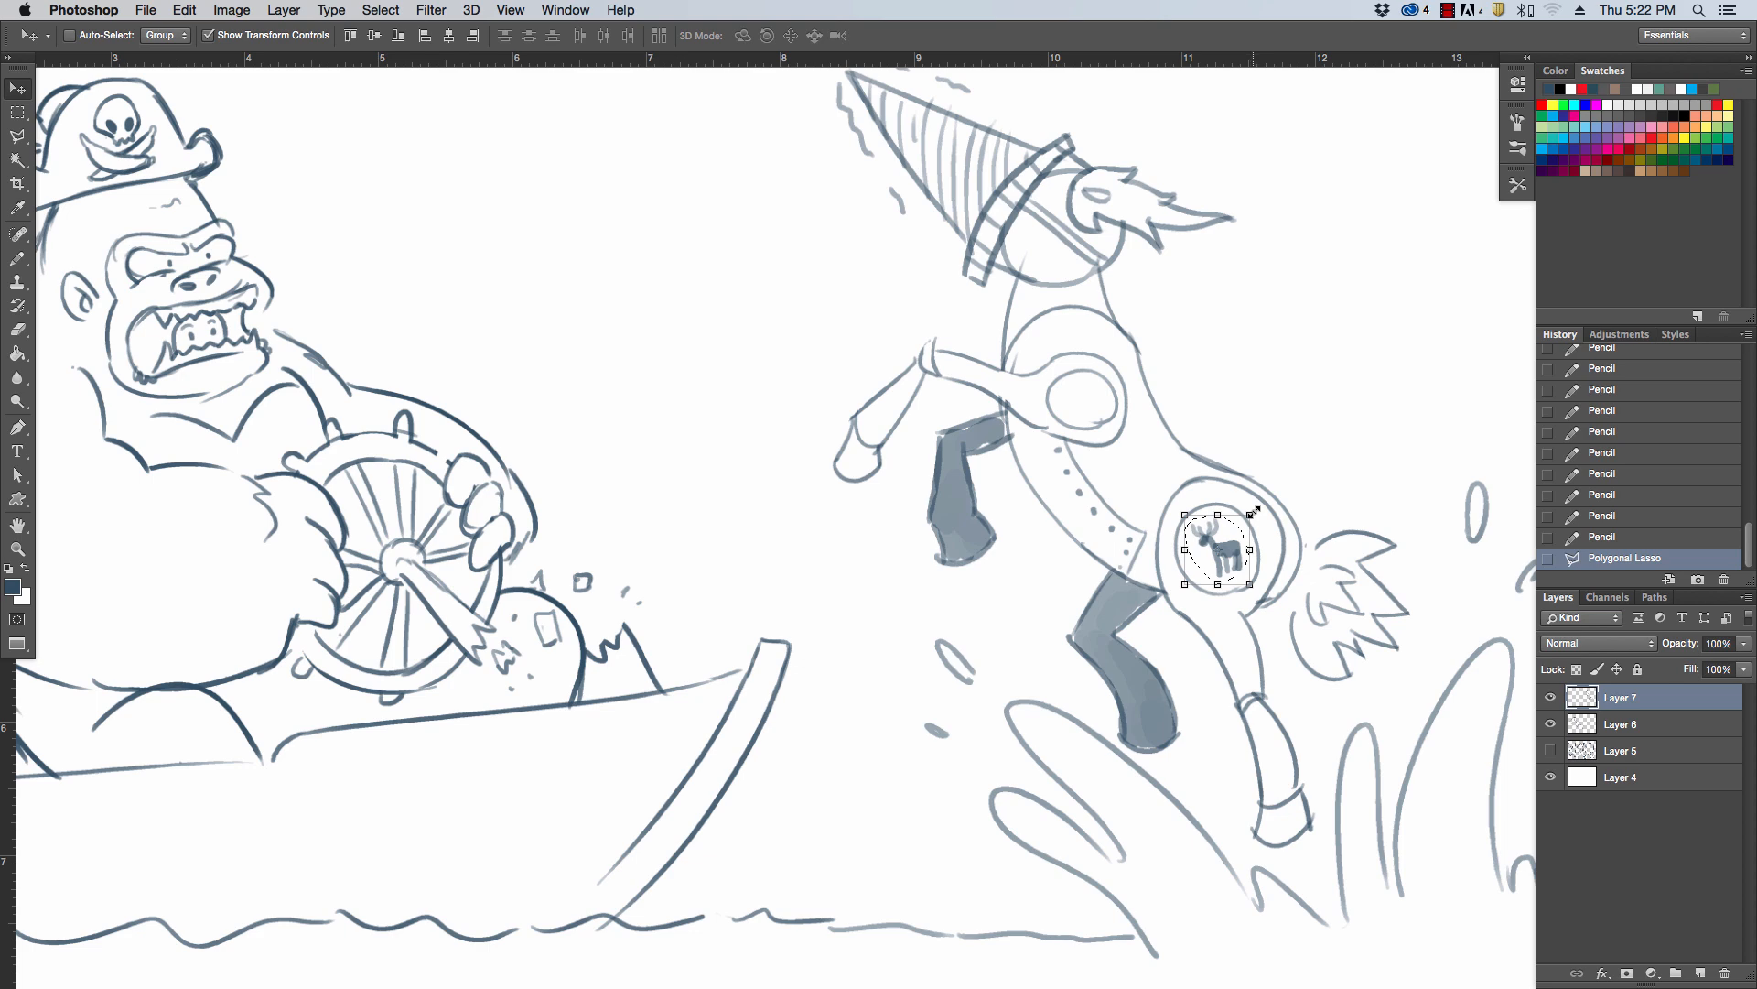
left_click_drag(1252, 513, 1229, 544)
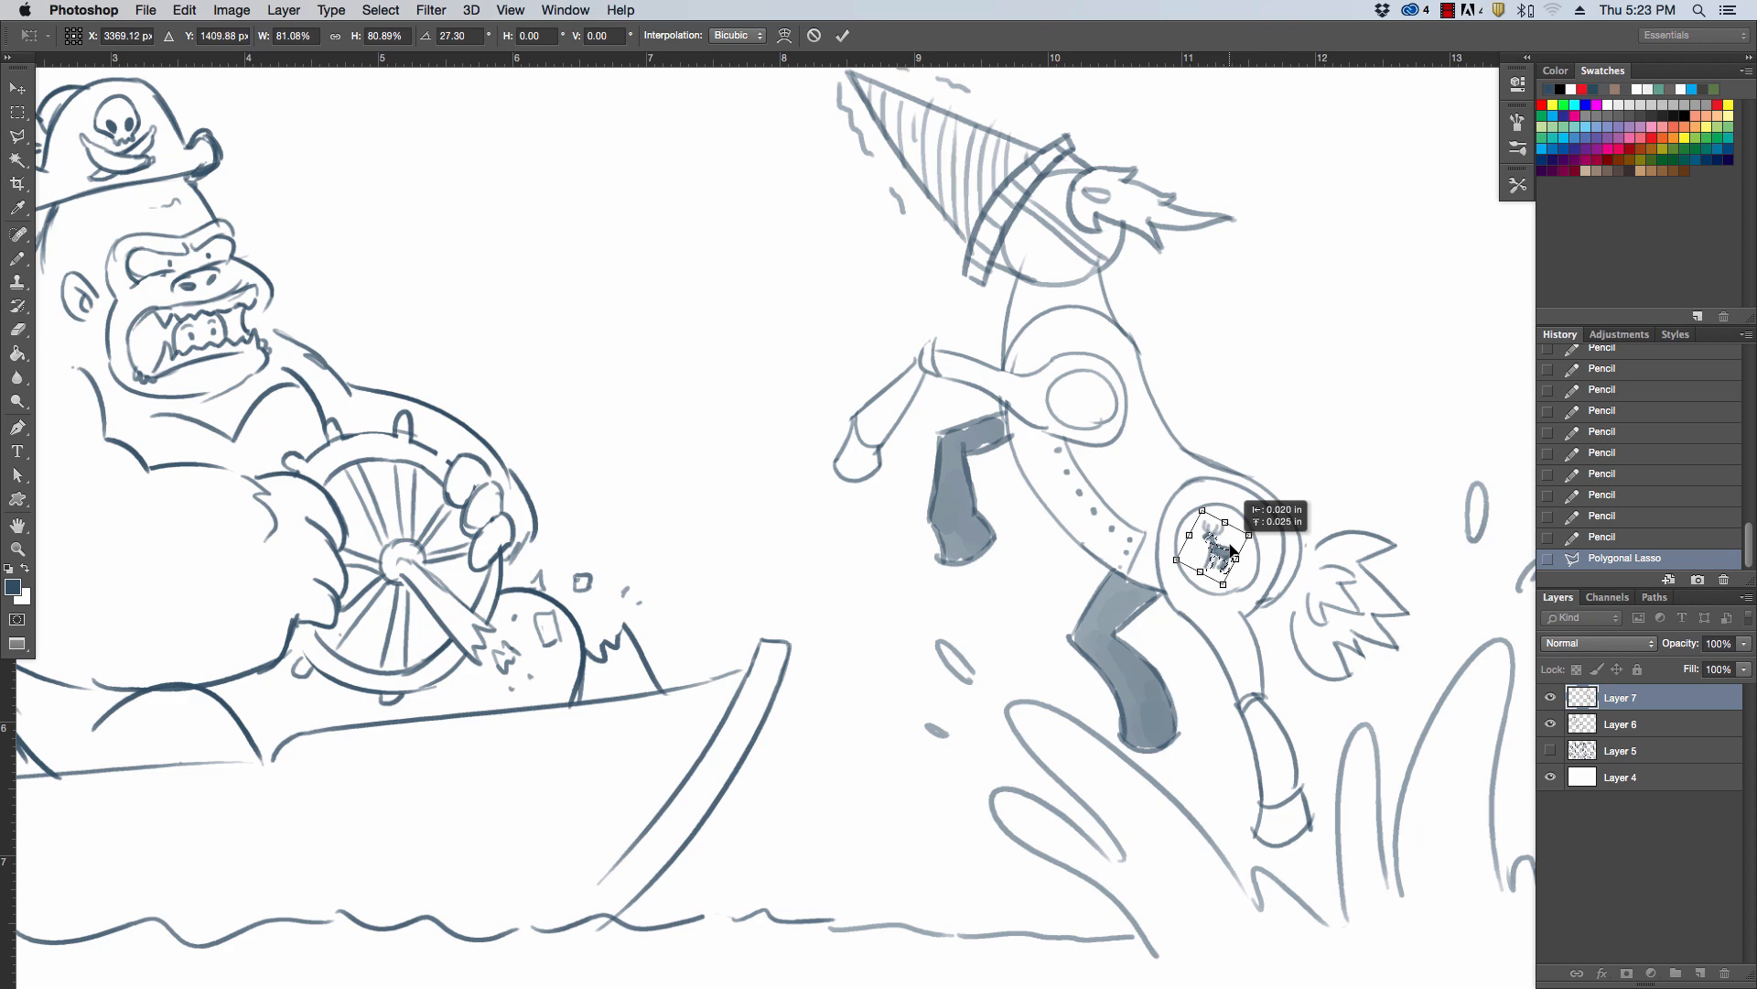
key("Return")
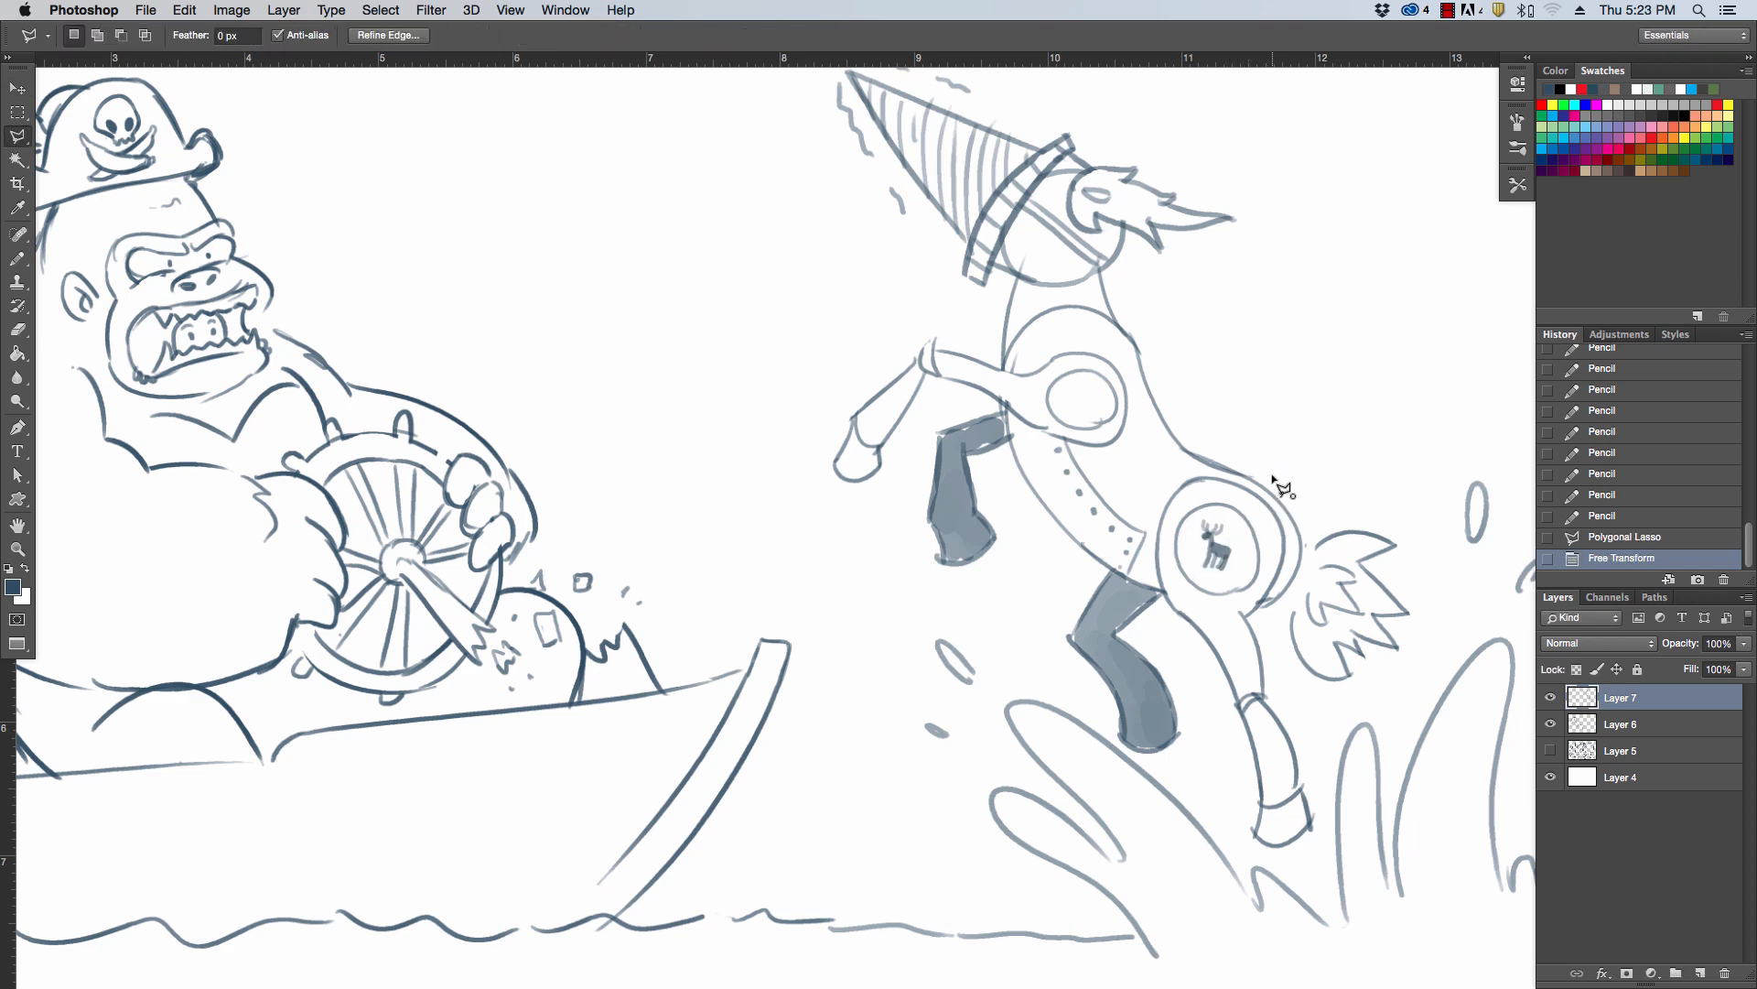
key("ctrl+d")
Touch up the transformed deer emblem with the Eraser and Pencil tools
key("e")
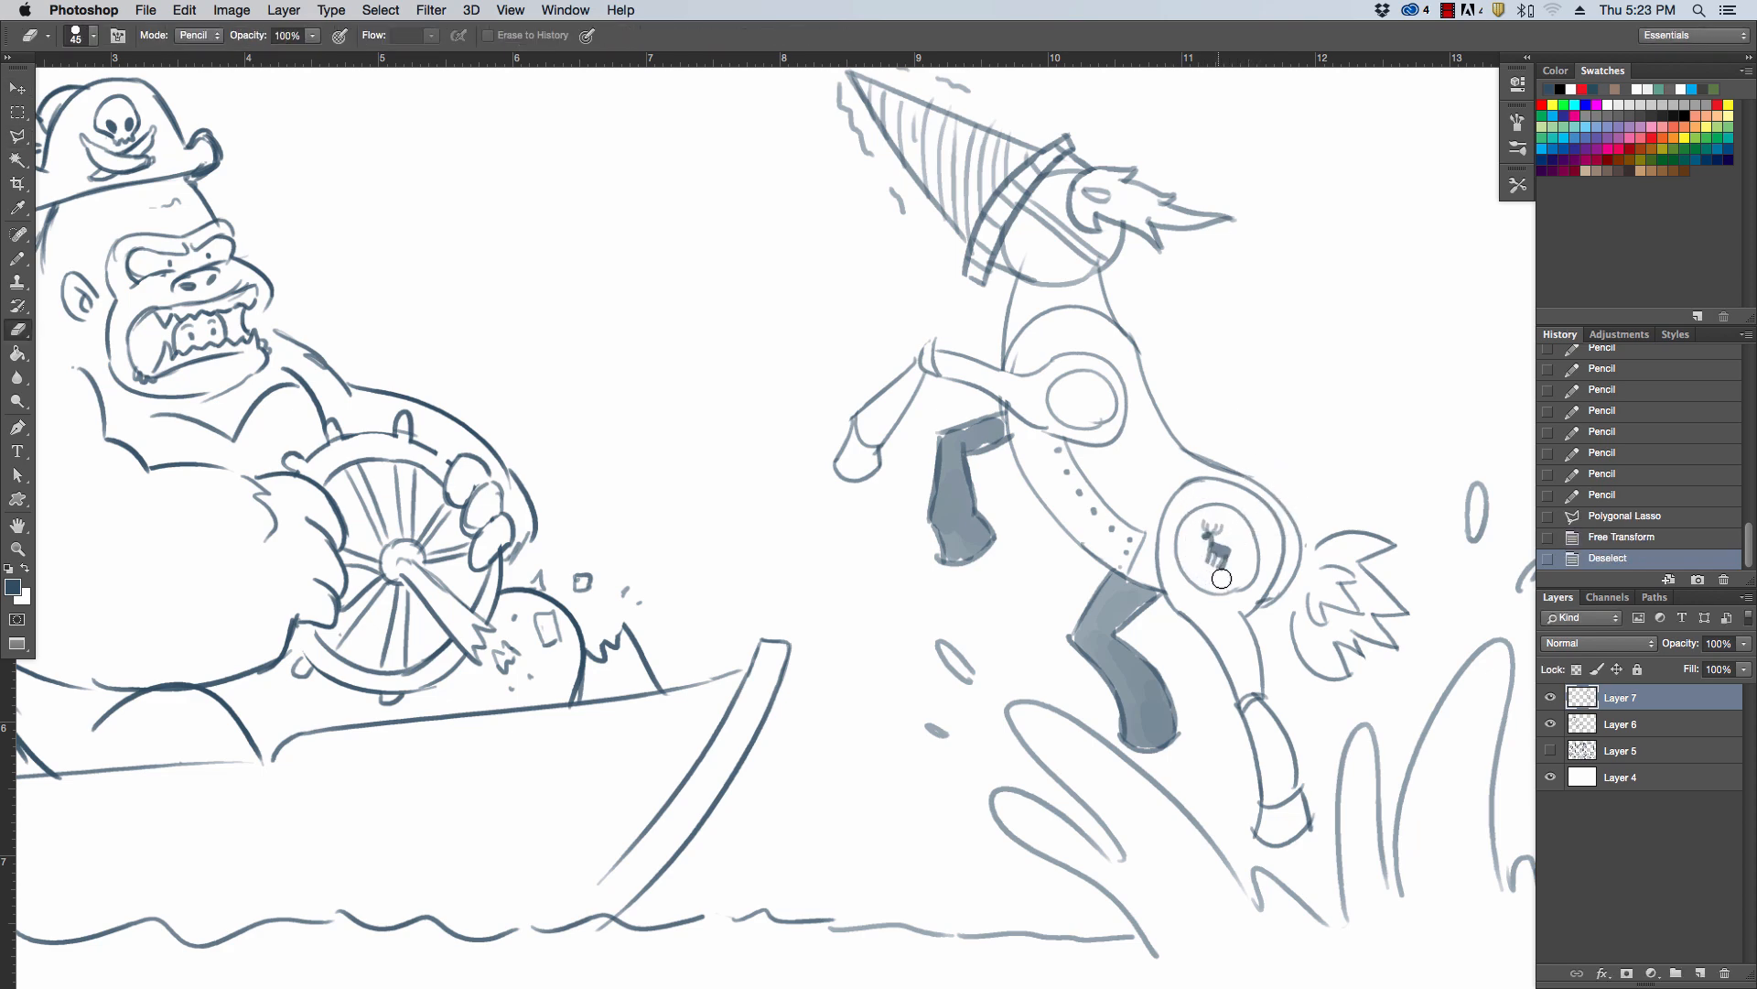
left_click_drag(1222, 578, 1210, 528)
key("b")
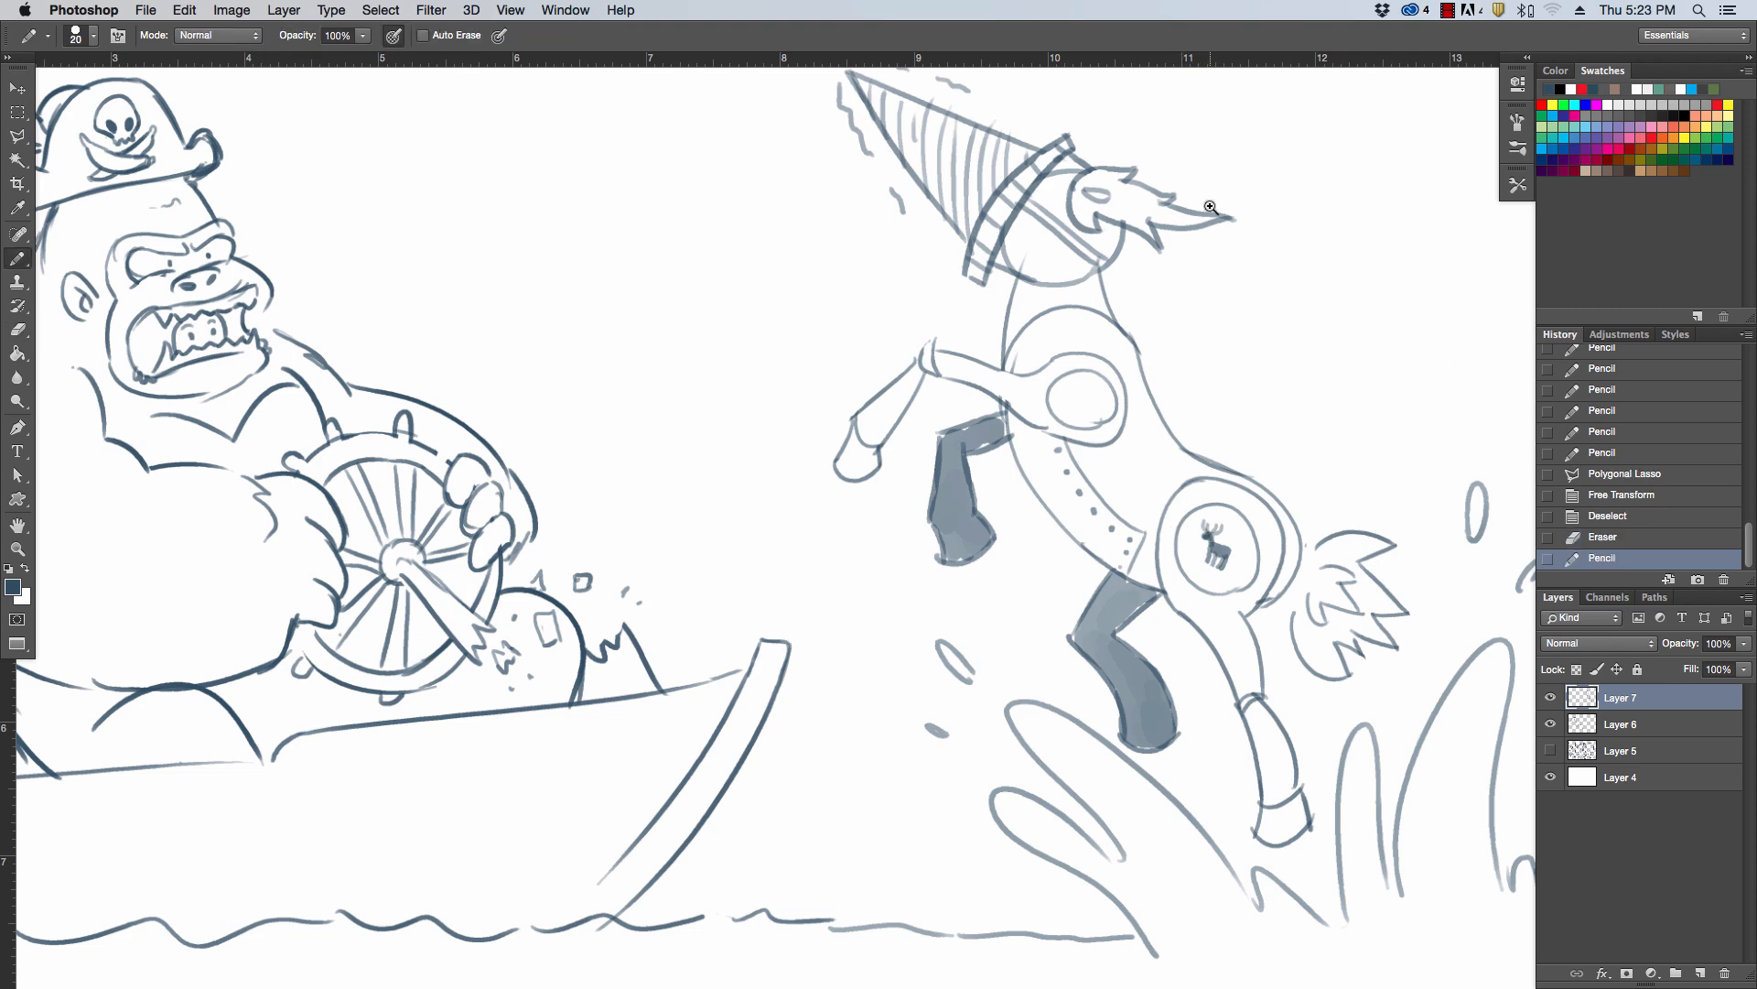
Draw additional curved, pointed strands above and below the flame tuft on the head and erase the overlapping lines
left_click_drag(1233, 191, 1189, 122)
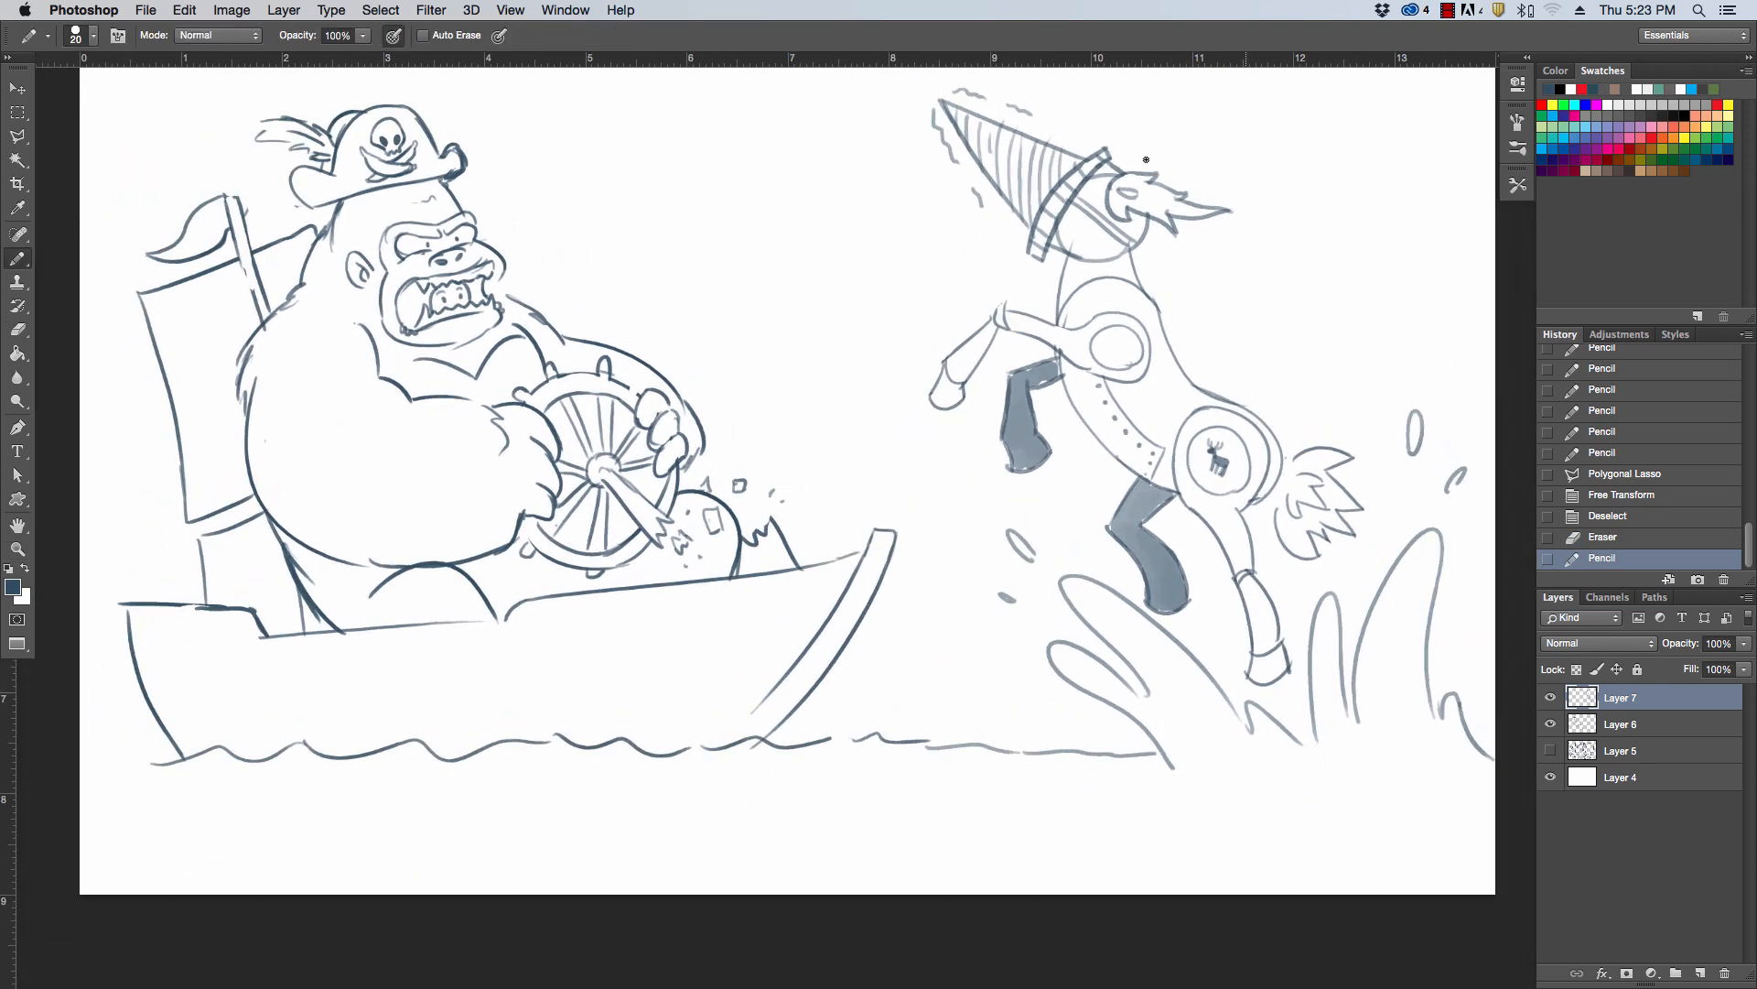
mouse_move(1113, 166)
left_mouse_down()
mouse_move(1159, 136)
mouse_move(1178, 179)
mouse_move(1172, 262)
left_mouse_up()
key("super+z")
left_click_drag(1166, 249, 1177, 274)
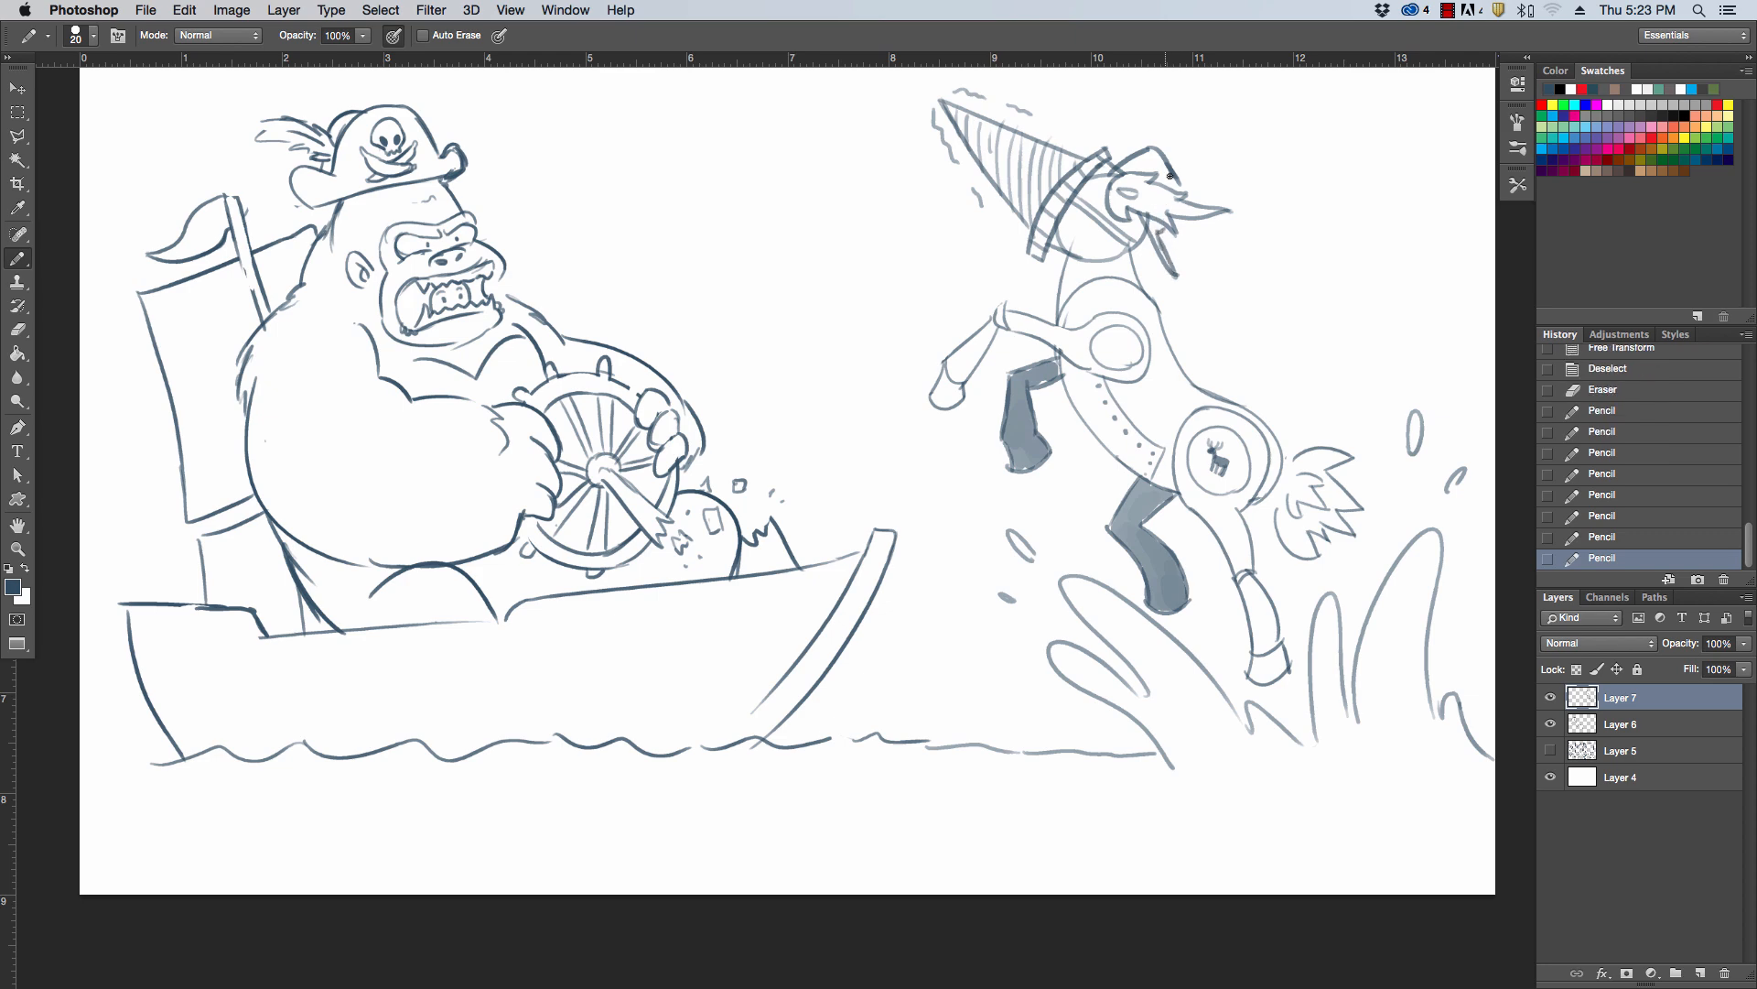
key("e")
mouse_move(1113, 176)
left_mouse_down()
mouse_move(1143, 157)
mouse_move(1187, 192)
mouse_move(1152, 230)
mouse_move(1151, 203)
left_mouse_up()
key("b")
key("e")
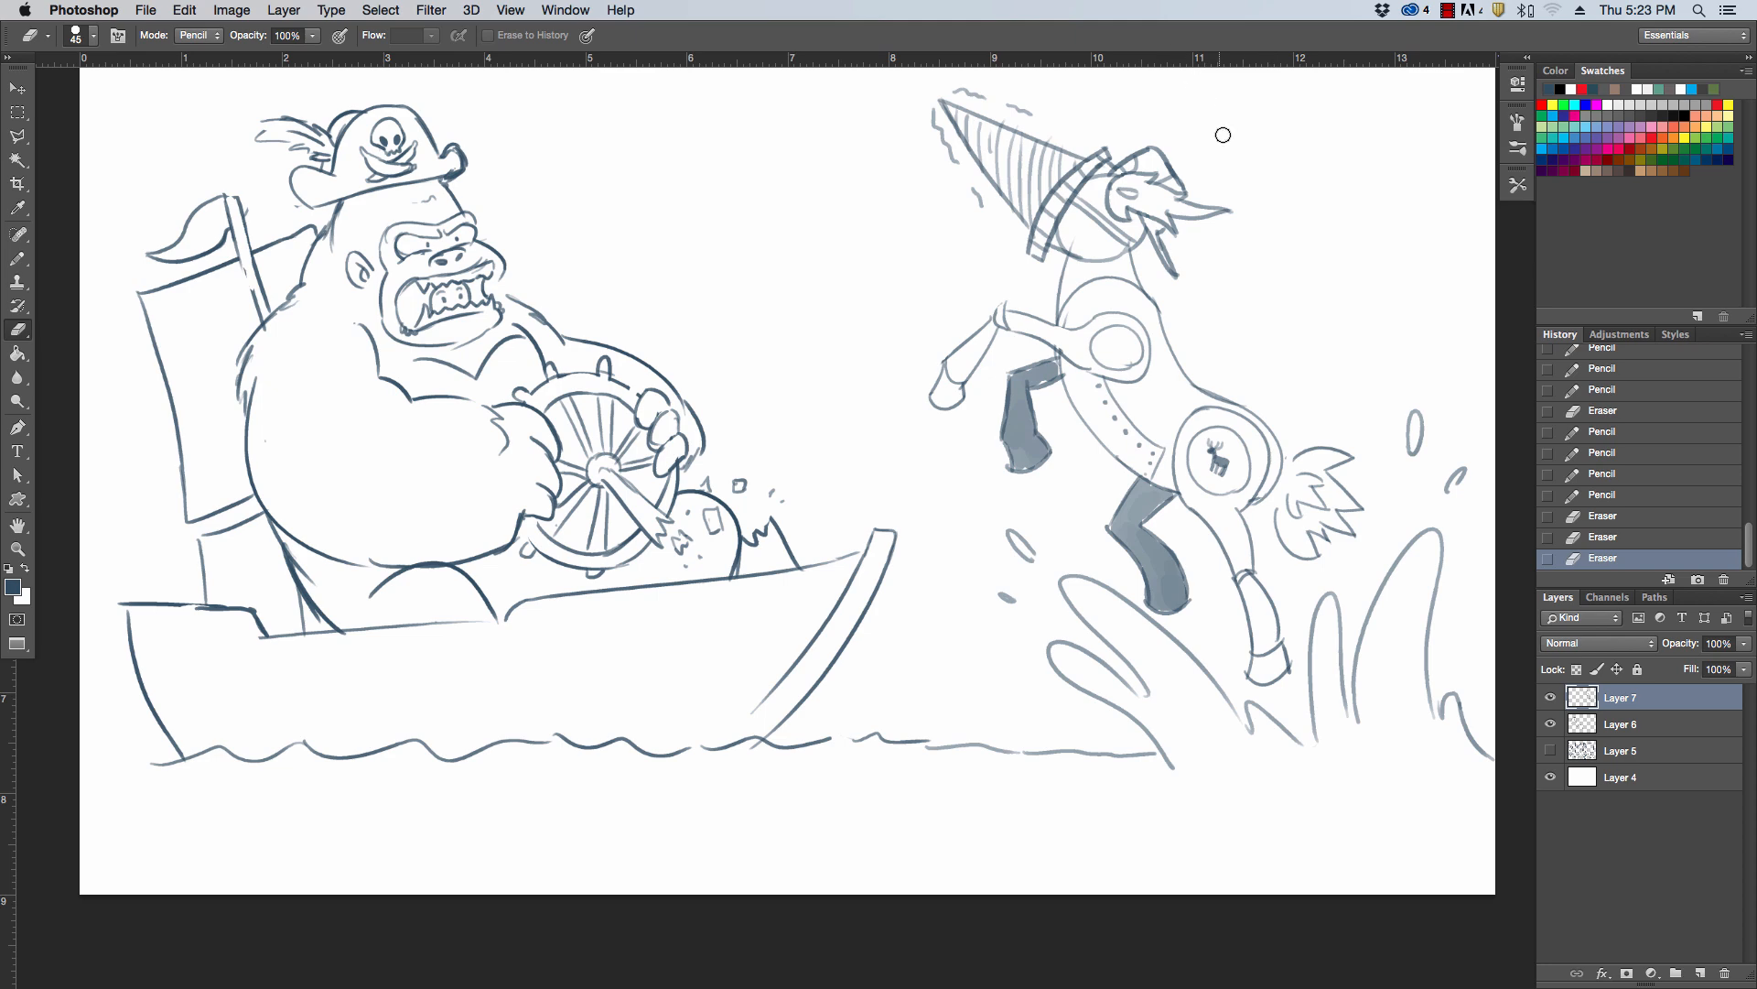
key("z")
left_click_drag(1224, 134, 1201, 124)
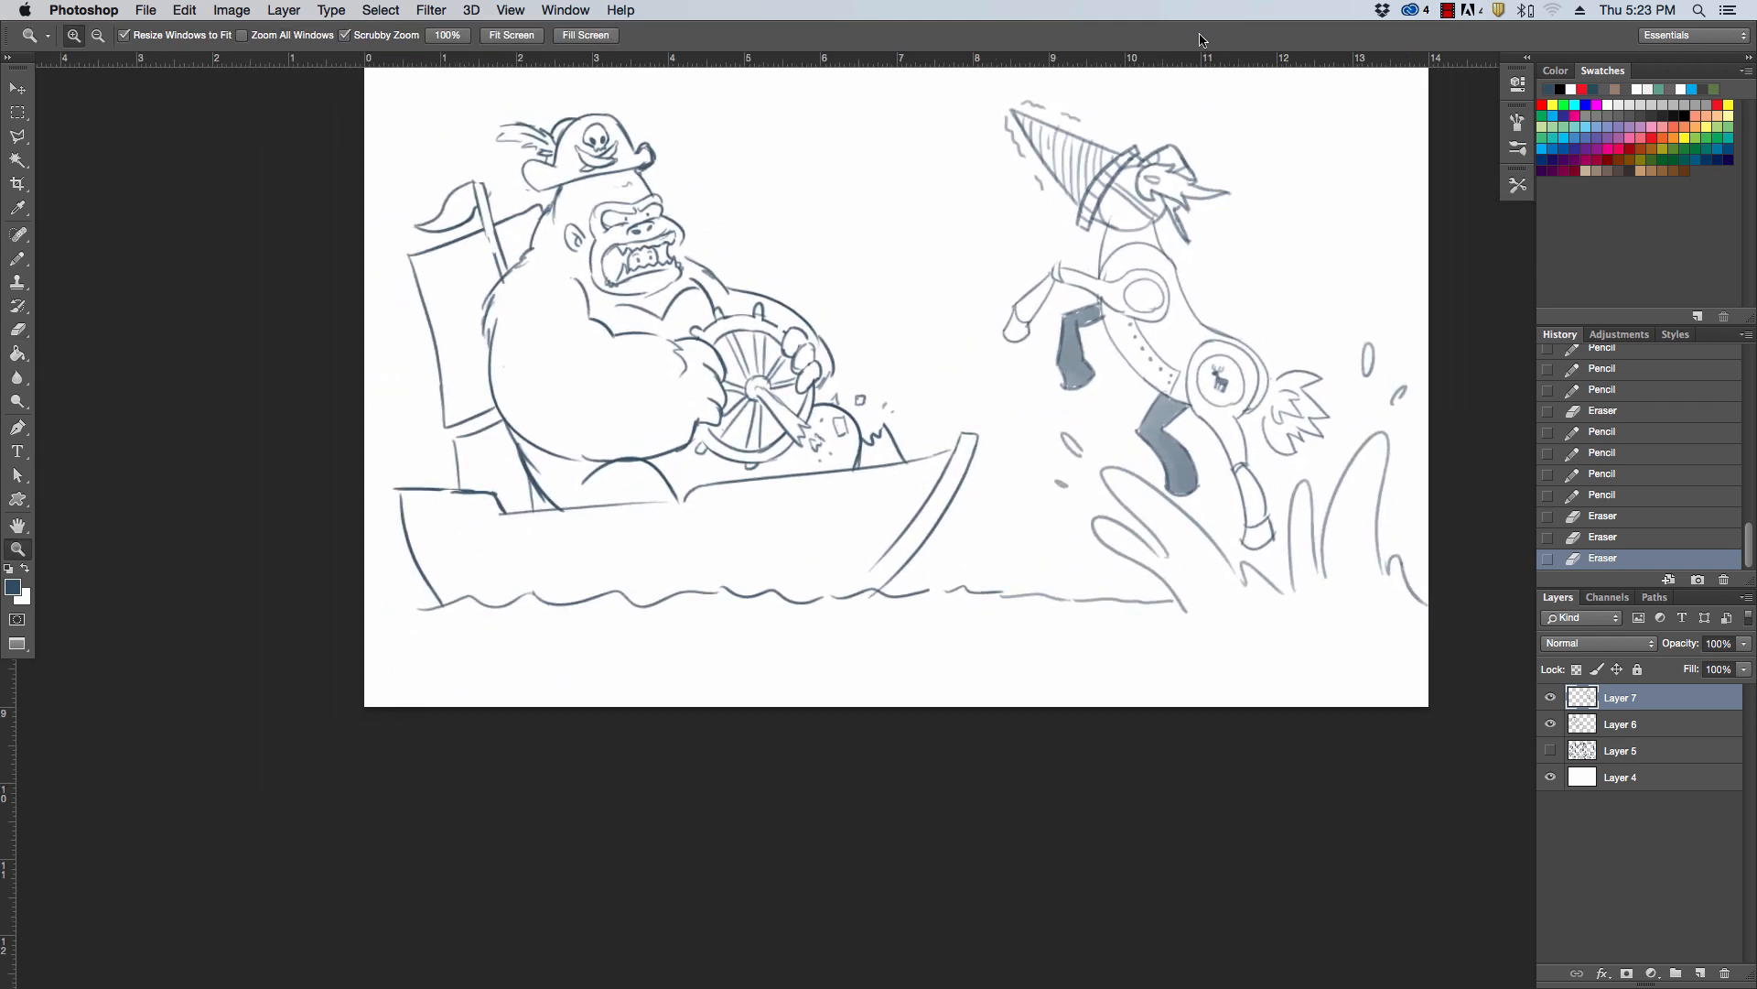
key("e")
key("b")
key("z")
key("b")
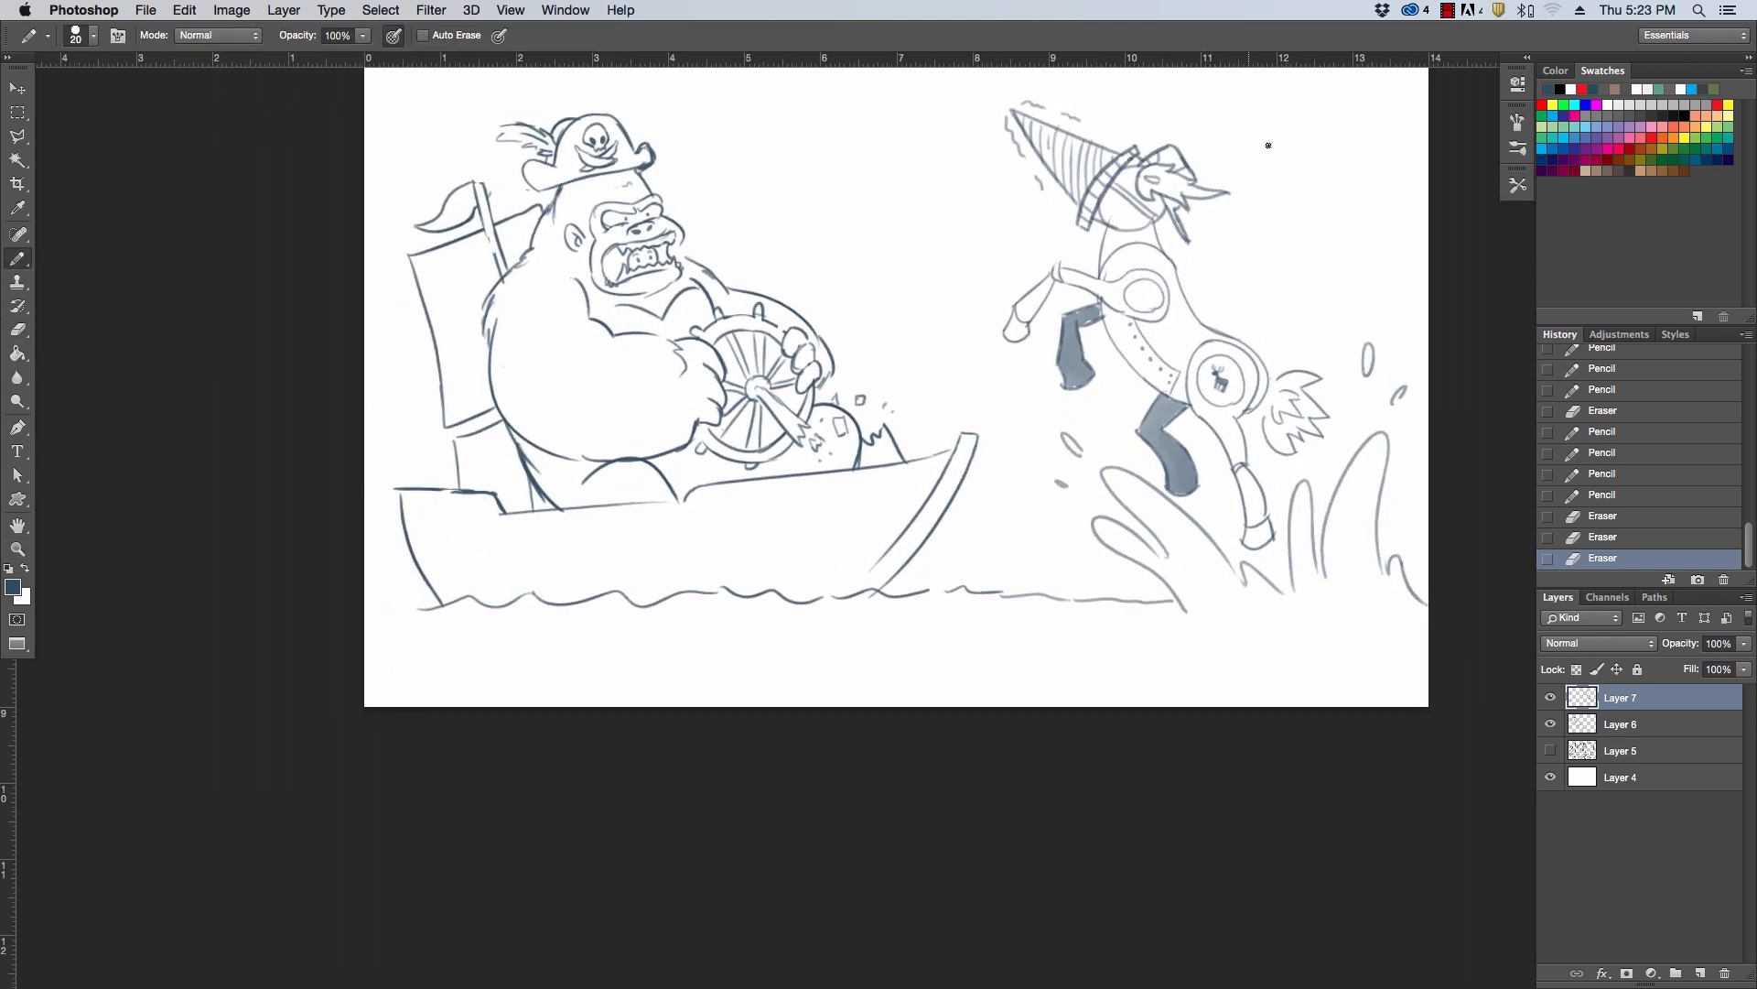
key("z")
left_click_drag(1268, 153, 1279, 170)
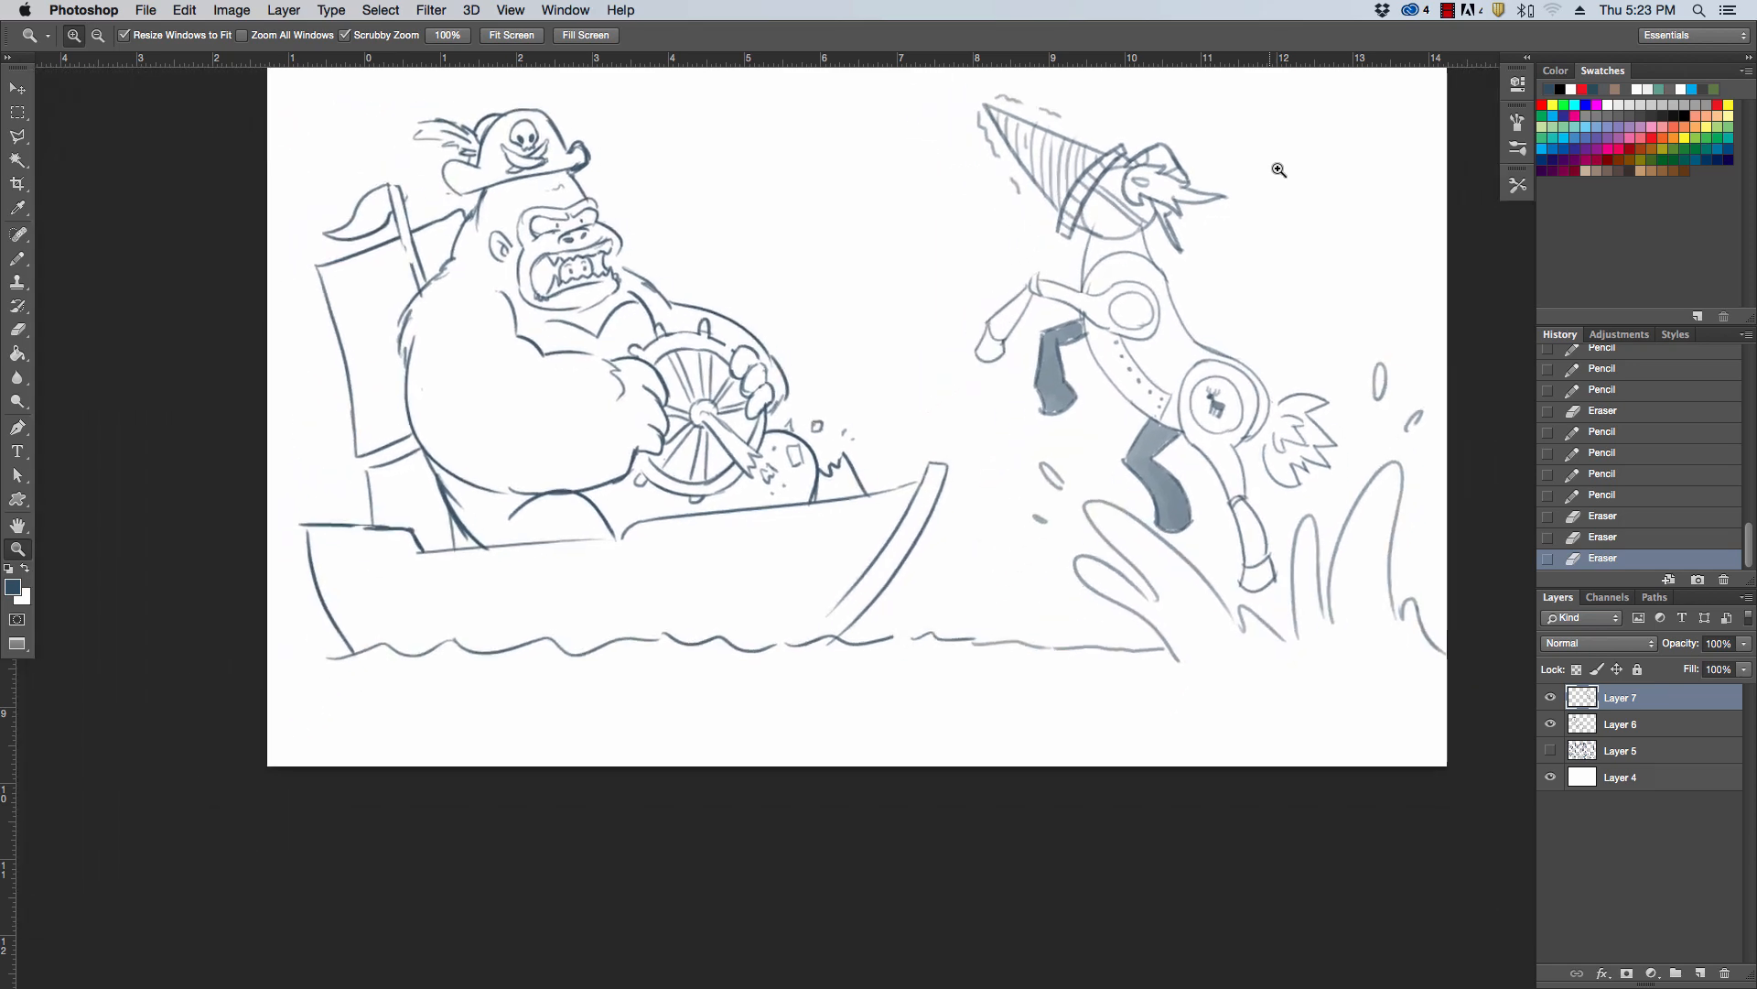
key("h")
left_click_drag(1323, 393, 1290, 519)
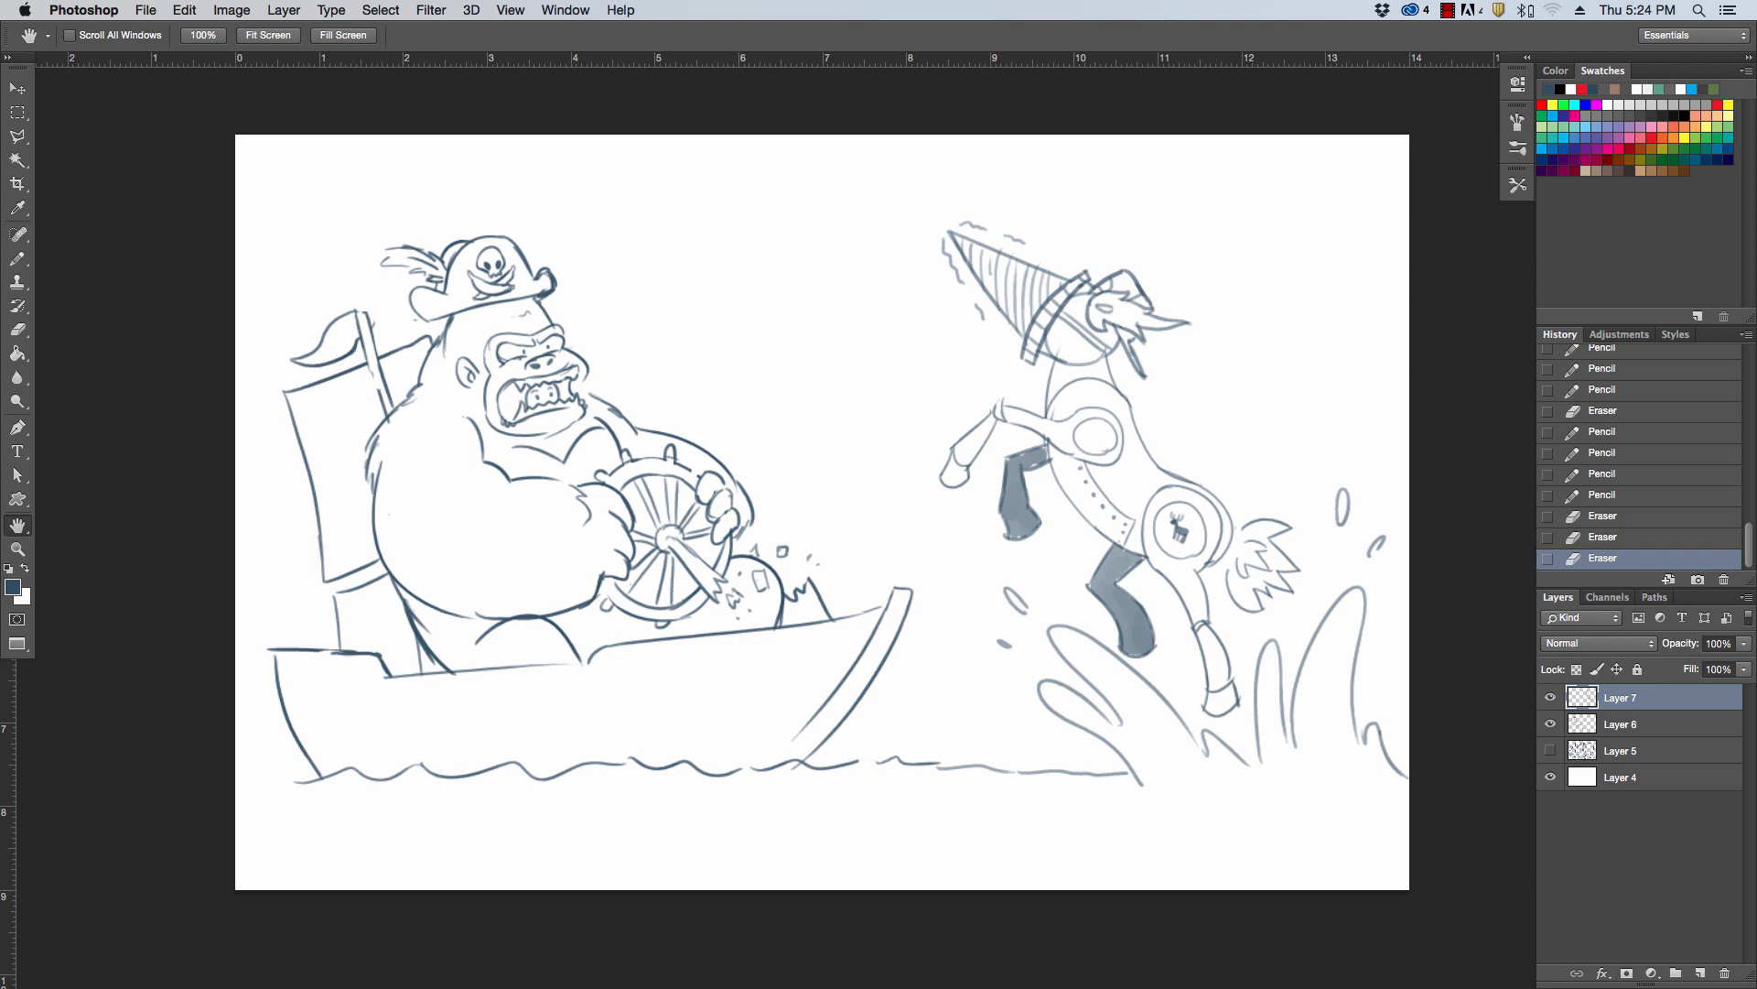
key("Tab")
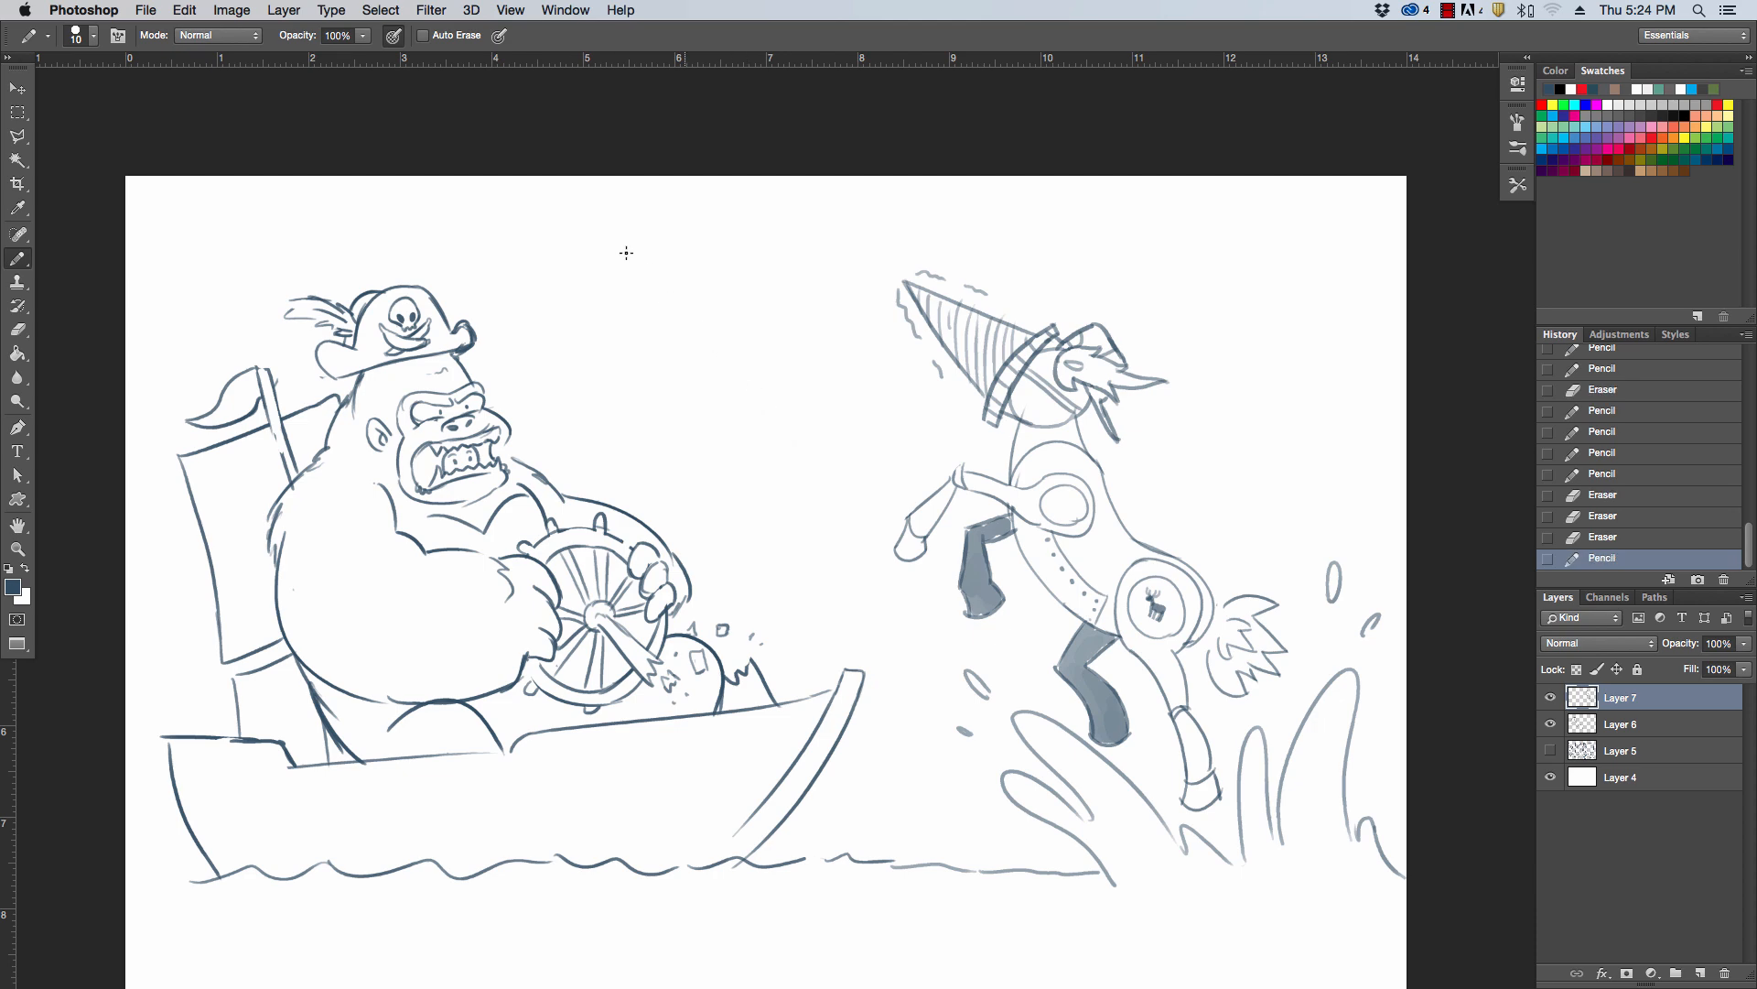
Draw a falling star with two long trail lines and jagged flames above the boat using the Pencil at size 10
mouse_move(515, 195)
left_mouse_down()
mouse_move(739, 379)
mouse_move(719, 317)
left_mouse_up()
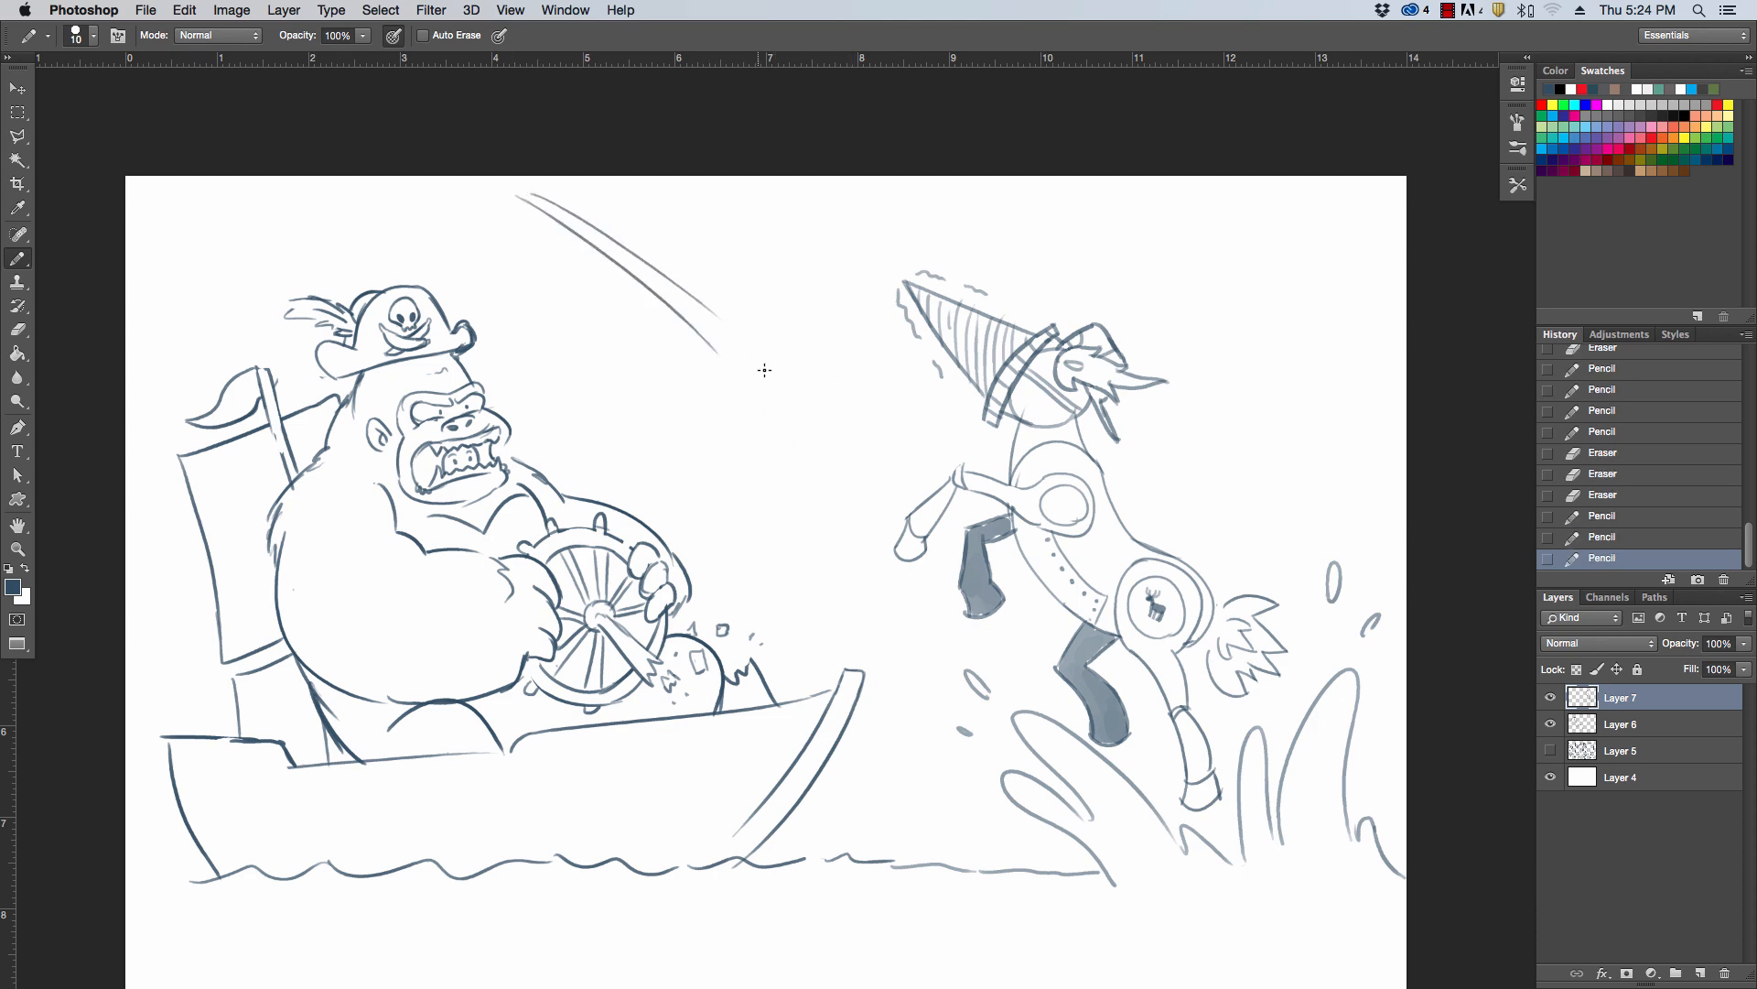
mouse_move(728, 332)
left_mouse_down()
mouse_move(749, 309)
mouse_move(768, 343)
mouse_move(706, 364)
mouse_move(741, 389)
left_mouse_up()
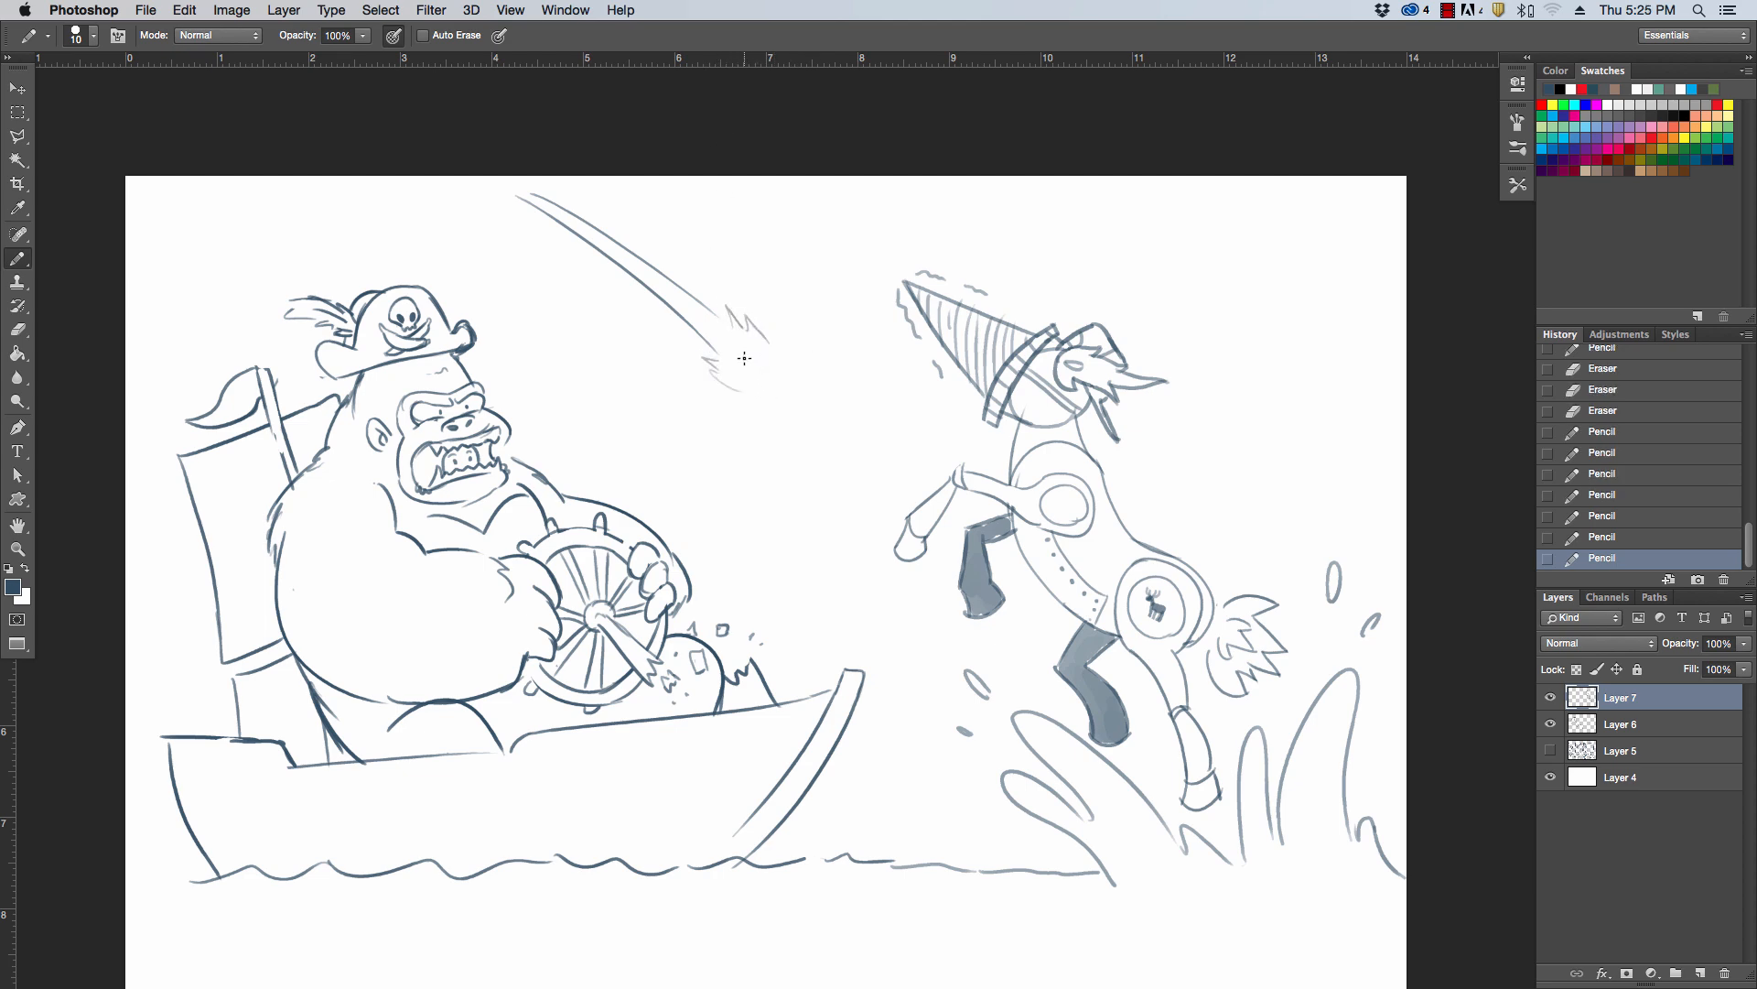
mouse_move(738, 363)
left_mouse_down()
mouse_move(760, 345)
mouse_move(769, 364)
mouse_move(743, 375)
mouse_move(778, 374)
left_mouse_up()
left_click_drag(772, 337, 786, 358)
Draw a second, smaller falling star with a trail beside the first, and fill in the larger star
left_click_drag(435, 221, 556, 327)
mouse_move(453, 219)
left_mouse_down()
mouse_move(571, 318)
mouse_move(567, 344)
mouse_move(597, 326)
mouse_move(590, 358)
left_mouse_up()
left_click_drag(593, 352, 581, 344)
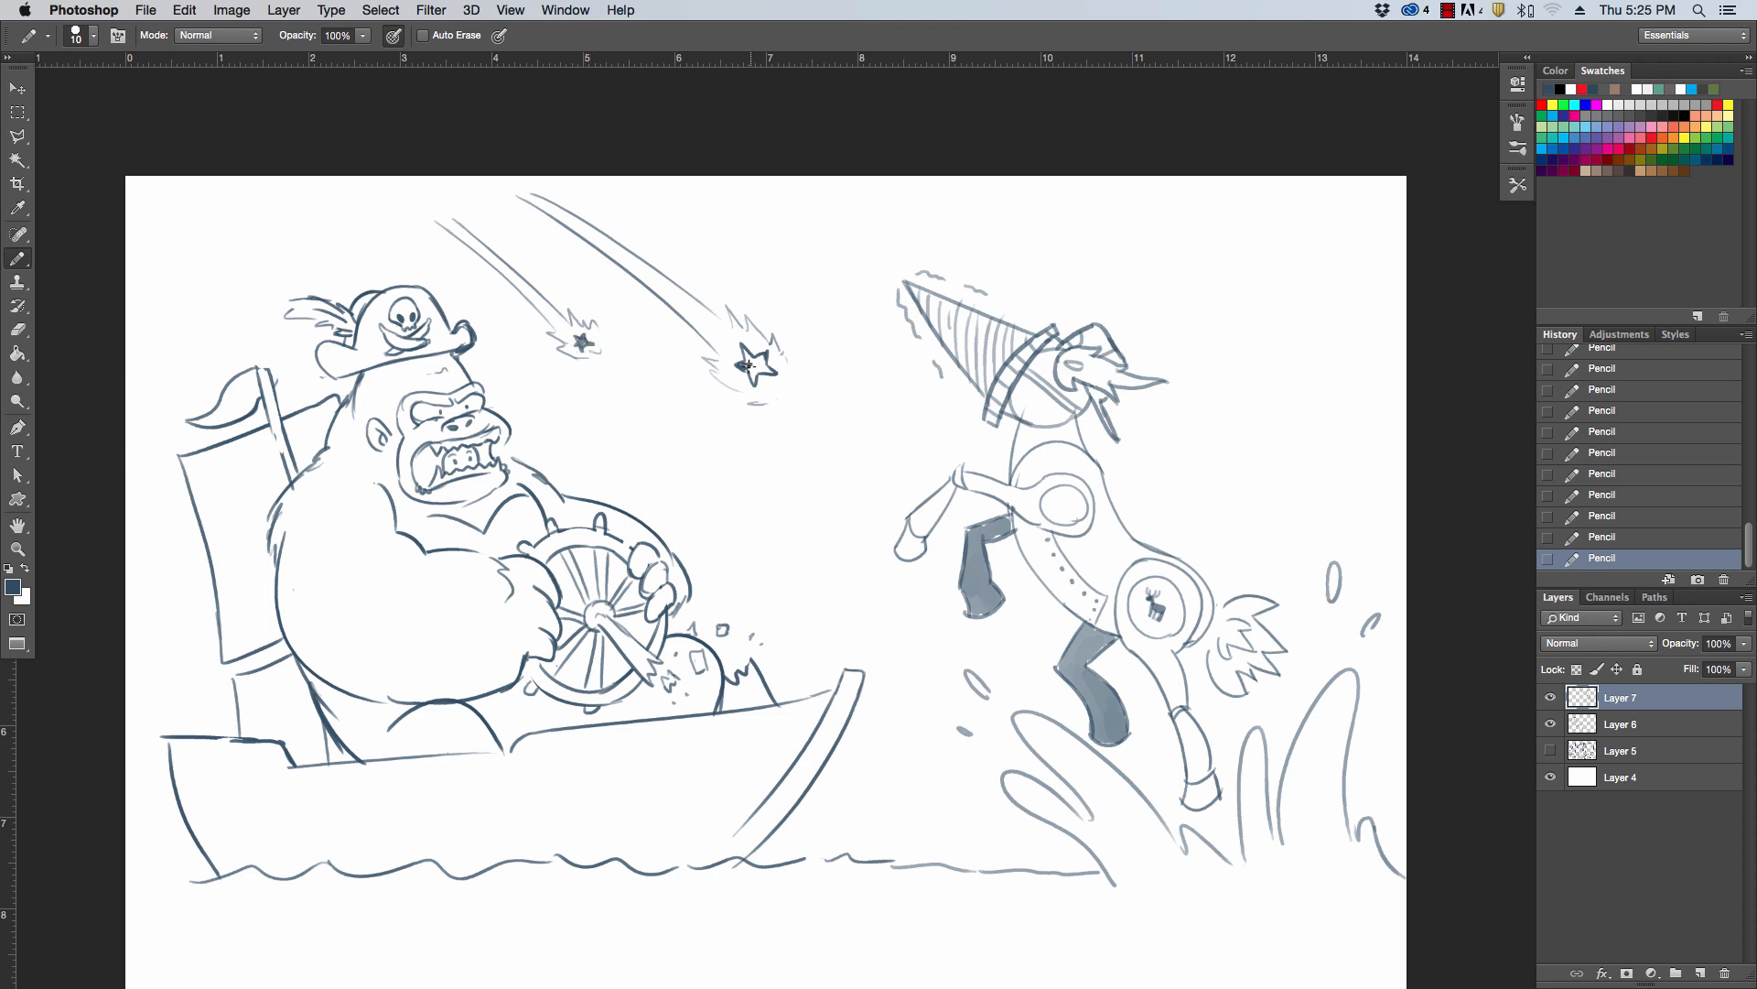
left_click_drag(752, 374, 760, 369)
Draw a broken wavy cloud line across the upper sky and a jagged lightning bolt behind the boat's sail
left_click_drag(177, 227, 463, 203)
mouse_move(655, 213)
left_mouse_down()
mouse_move(1132, 226)
mouse_move(1255, 288)
mouse_move(1370, 249)
left_mouse_up()
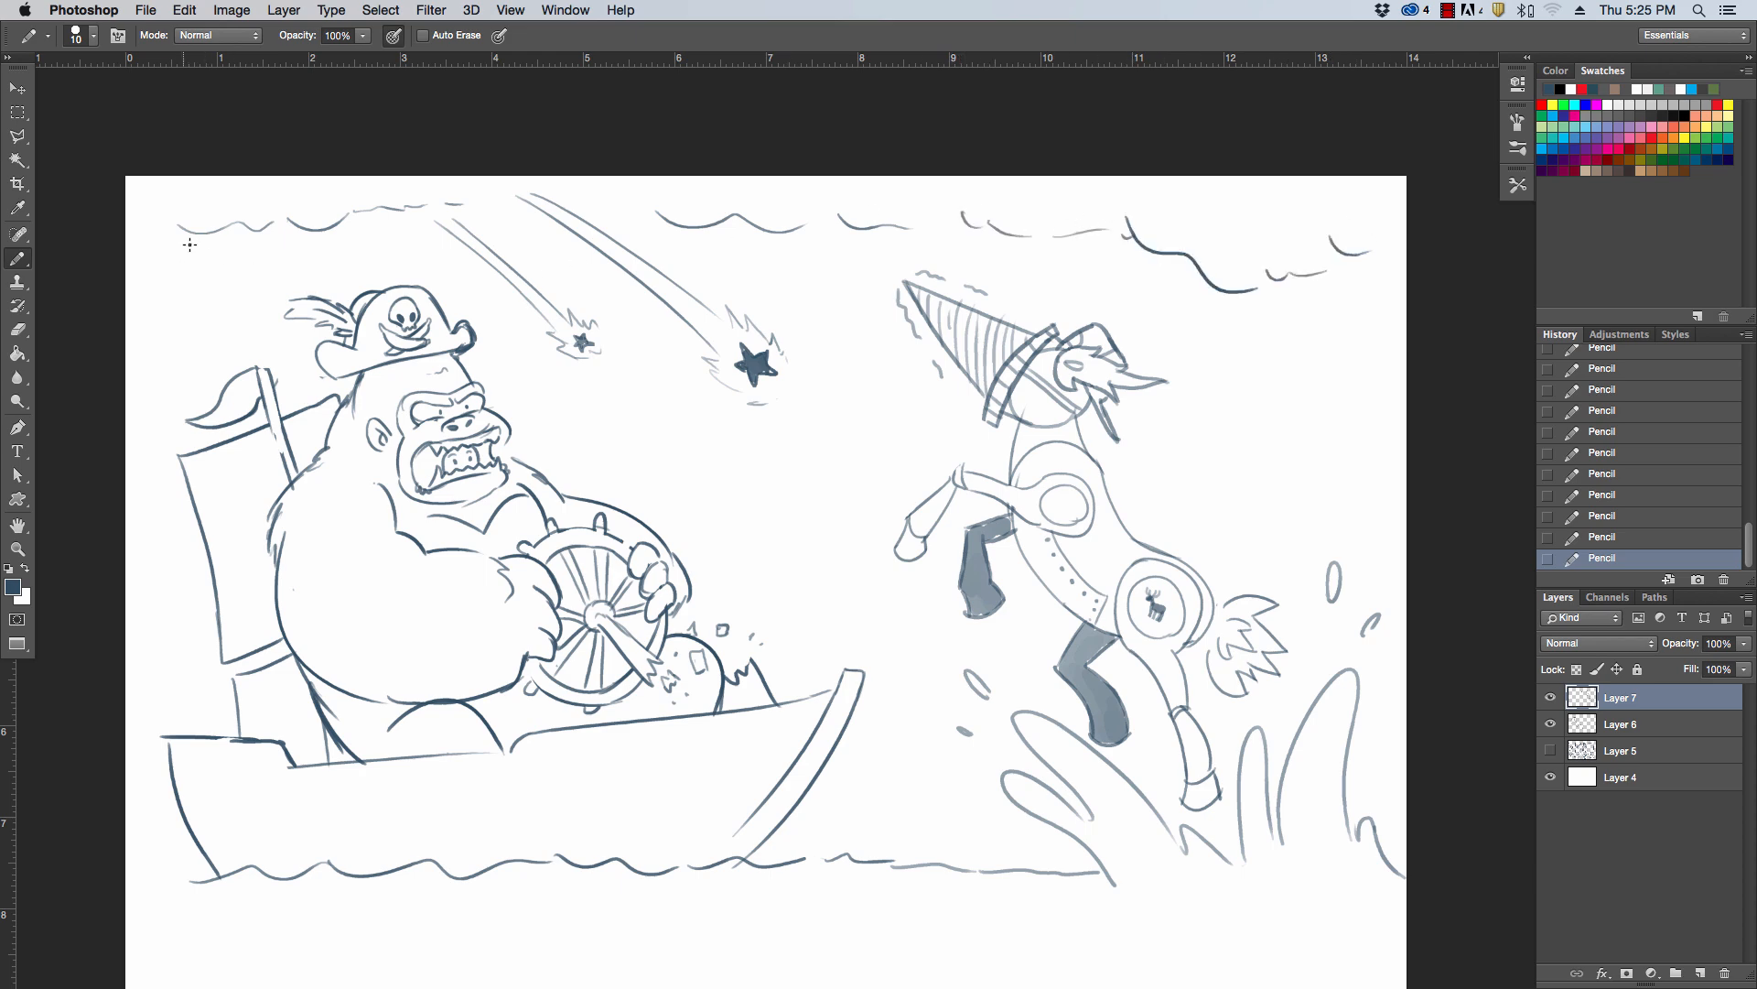
mouse_move(195, 247)
left_mouse_down()
mouse_move(186, 326)
mouse_move(209, 265)
mouse_move(194, 340)
mouse_move(225, 379)
mouse_move(169, 373)
mouse_move(147, 468)
mouse_move(161, 459)
mouse_move(169, 506)
mouse_move(136, 512)
mouse_move(143, 488)
mouse_move(155, 524)
left_mouse_up()
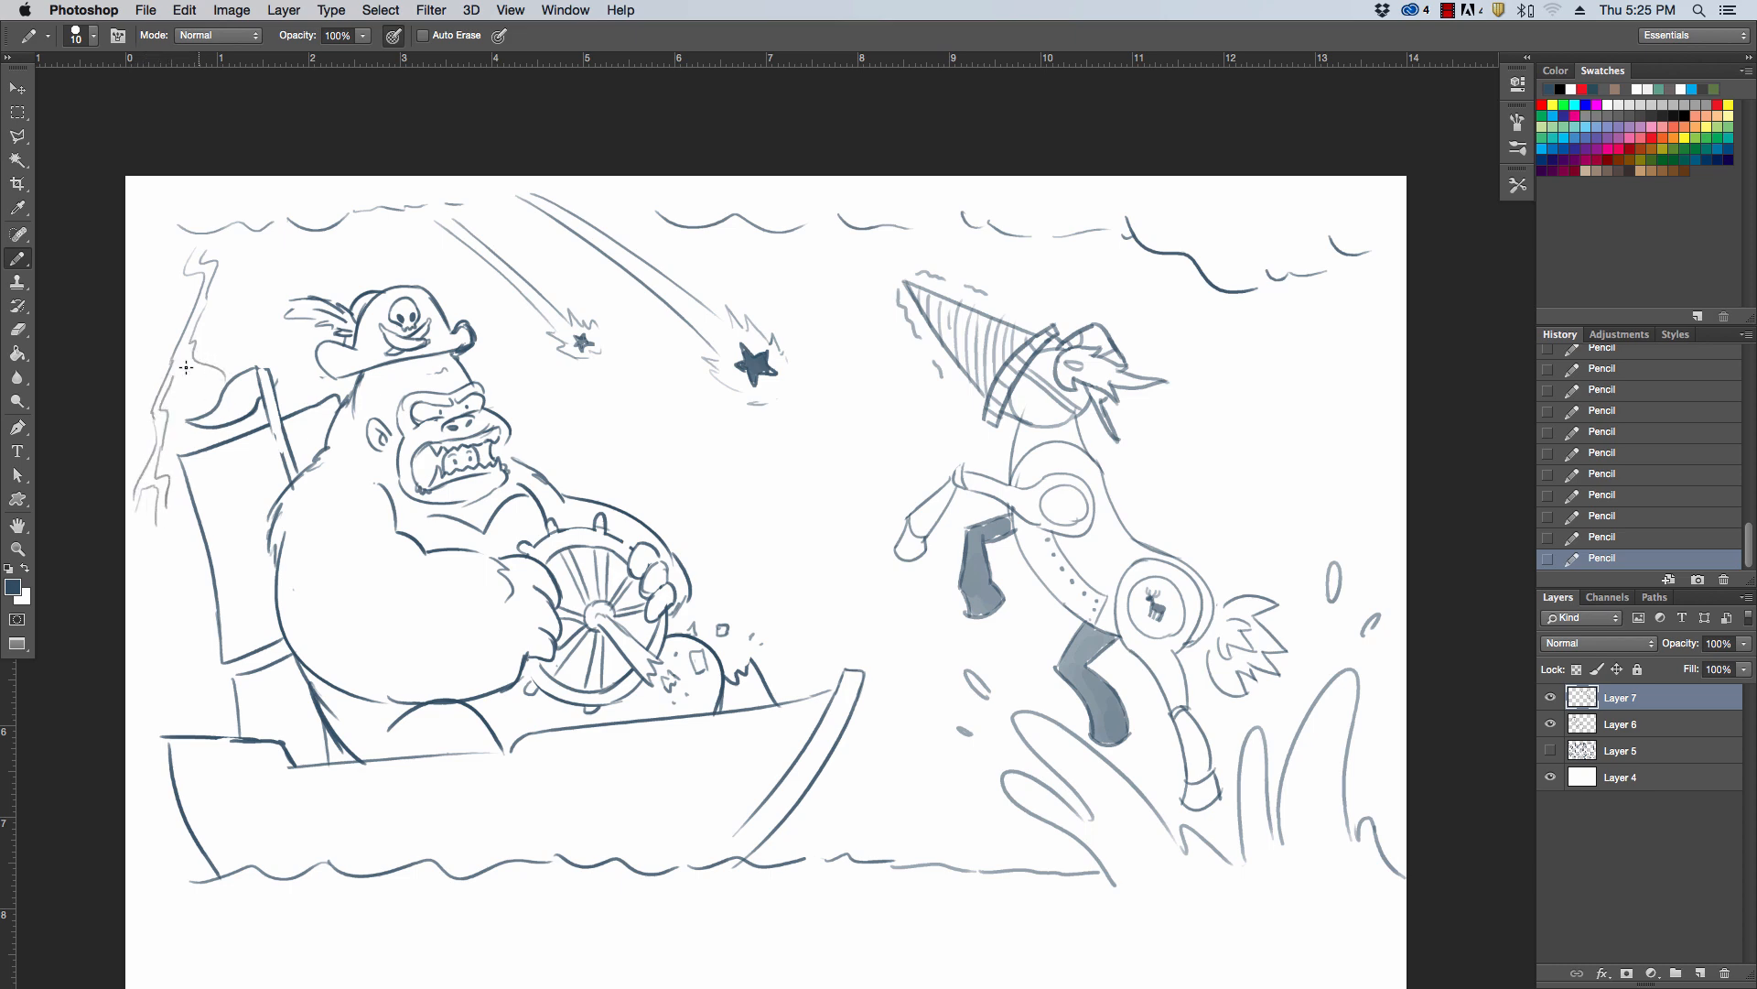
Add a branch to the lightning bolt behind the sail and draw a second jagged bolt below the cloud behind the horse
left_click_drag(177, 369, 210, 399)
mouse_move(1309, 295)
left_mouse_down()
mouse_move(1313, 379)
mouse_move(1336, 302)
mouse_move(1313, 377)
left_mouse_up()
left_click_drag(1307, 291, 1330, 349)
left_click_drag(1302, 289, 1338, 322)
left_click_drag(498, 202, 567, 184)
mouse_move(1307, 278)
left_mouse_down()
mouse_move(1284, 371)
mouse_move(1326, 353)
mouse_move(1274, 429)
mouse_move(1289, 442)
mouse_move(1289, 423)
mouse_move(1293, 457)
mouse_move(1275, 455)
mouse_move(1231, 518)
left_mouse_up()
mouse_move(1293, 458)
left_mouse_down()
mouse_move(1289, 552)
mouse_move(1273, 477)
mouse_move(1293, 494)
mouse_move(1274, 582)
left_mouse_up()
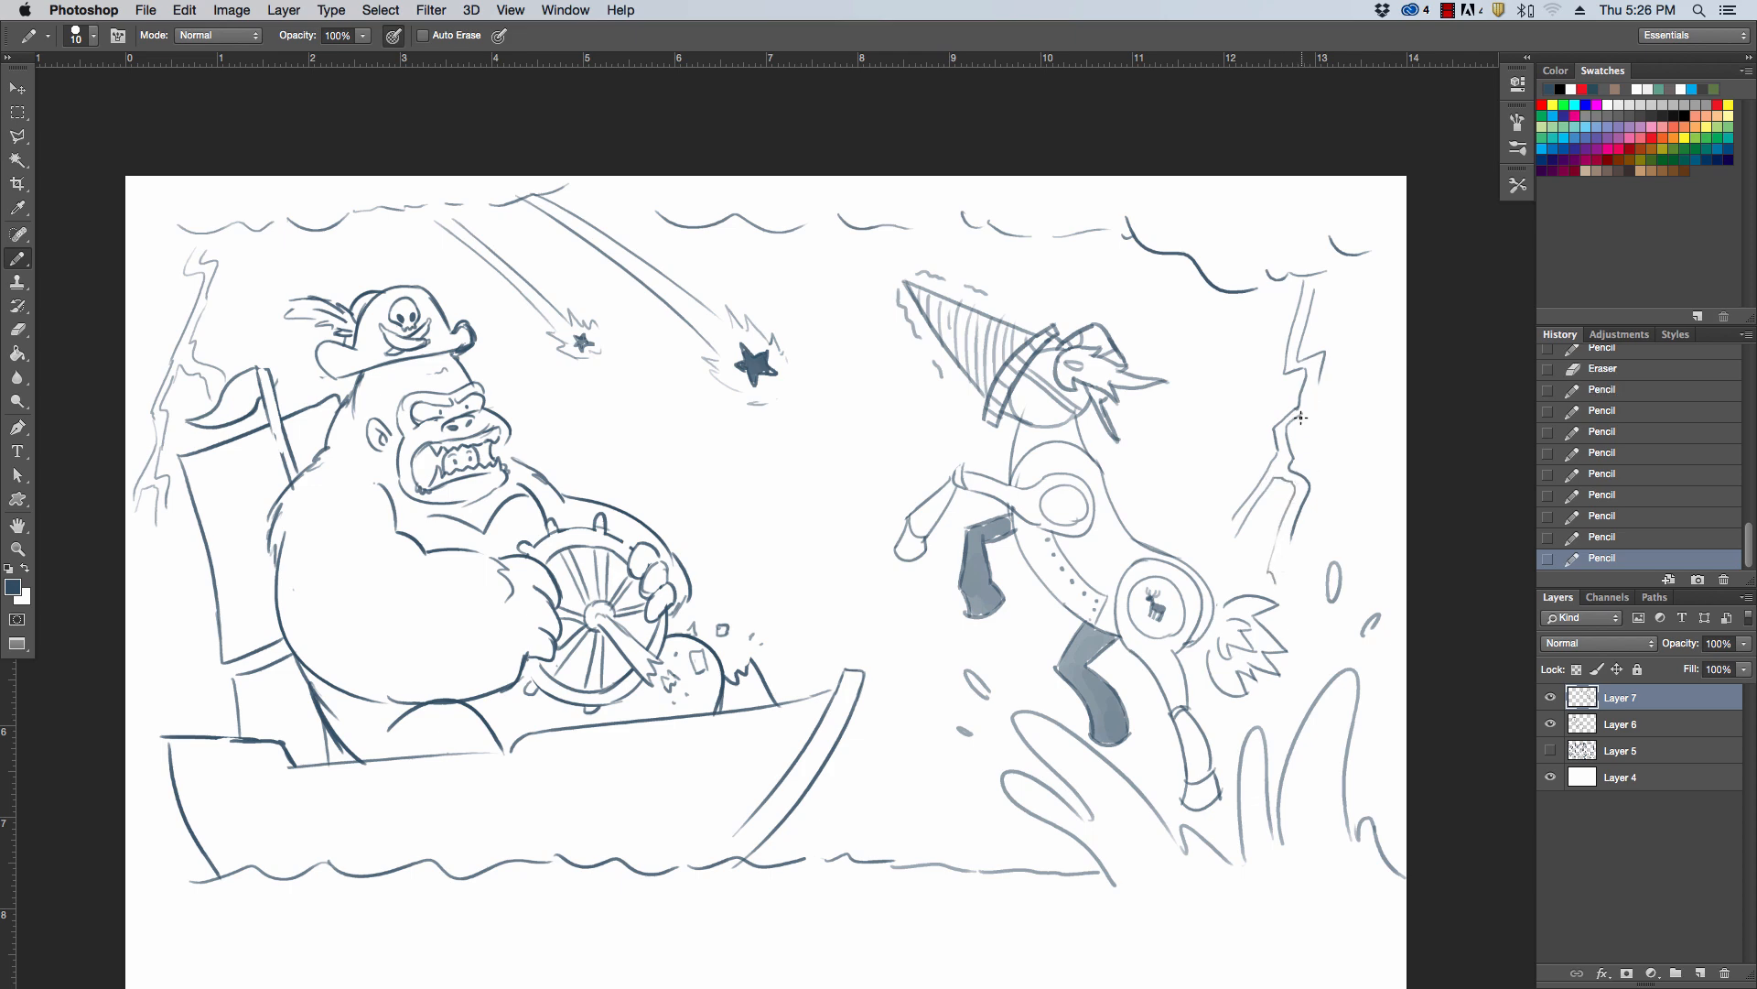
left_click_drag(1300, 414, 1321, 371)
Draw two more small falling stars near the gorilla and a flaming meteor with long trail lines before the drill nose
left_click_drag(651, 420, 703, 478)
mouse_move(665, 416)
left_mouse_down()
mouse_move(726, 483)
mouse_move(726, 512)
mouse_move(732, 478)
mouse_move(729, 496)
left_mouse_up()
left_click_drag(756, 254, 877, 399)
mouse_move(788, 256)
left_mouse_down()
mouse_move(901, 382)
mouse_move(901, 420)
mouse_move(920, 415)
left_mouse_up()
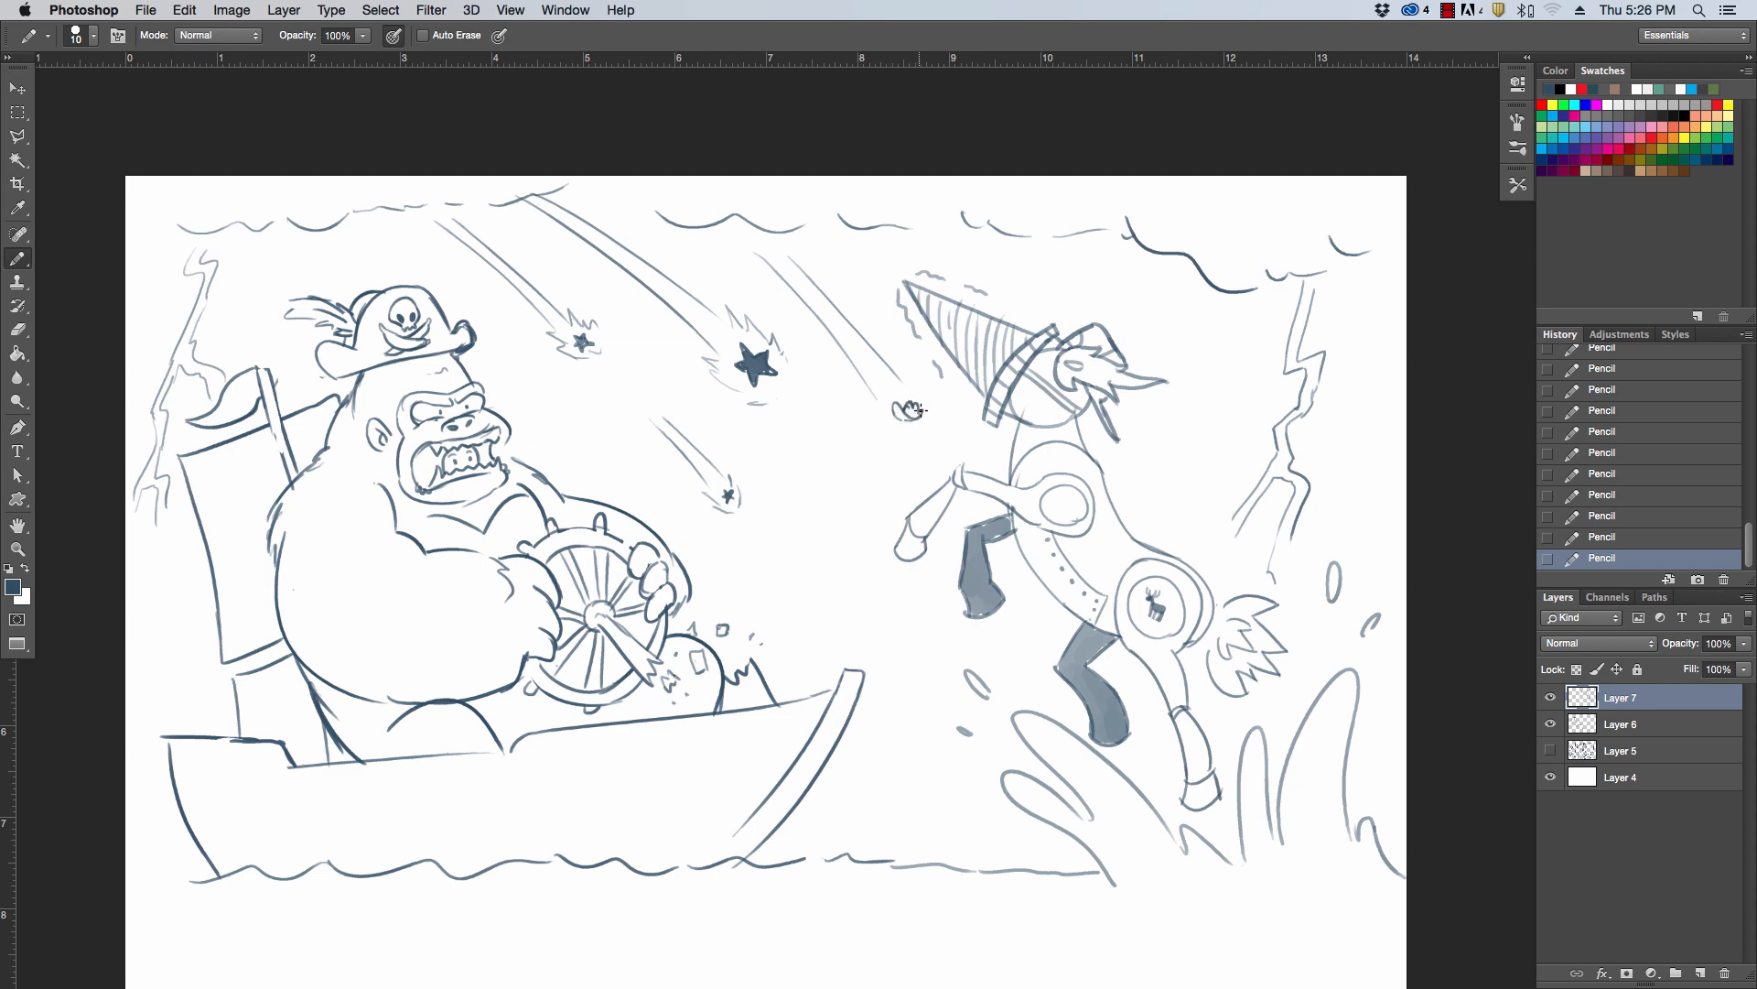
mouse_move(918, 404)
left_mouse_down()
mouse_move(901, 423)
mouse_move(886, 391)
mouse_move(935, 409)
left_mouse_up()
mouse_move(918, 394)
left_mouse_down()
mouse_move(871, 409)
mouse_move(899, 437)
mouse_move(931, 430)
mouse_move(929, 351)
left_mouse_up()
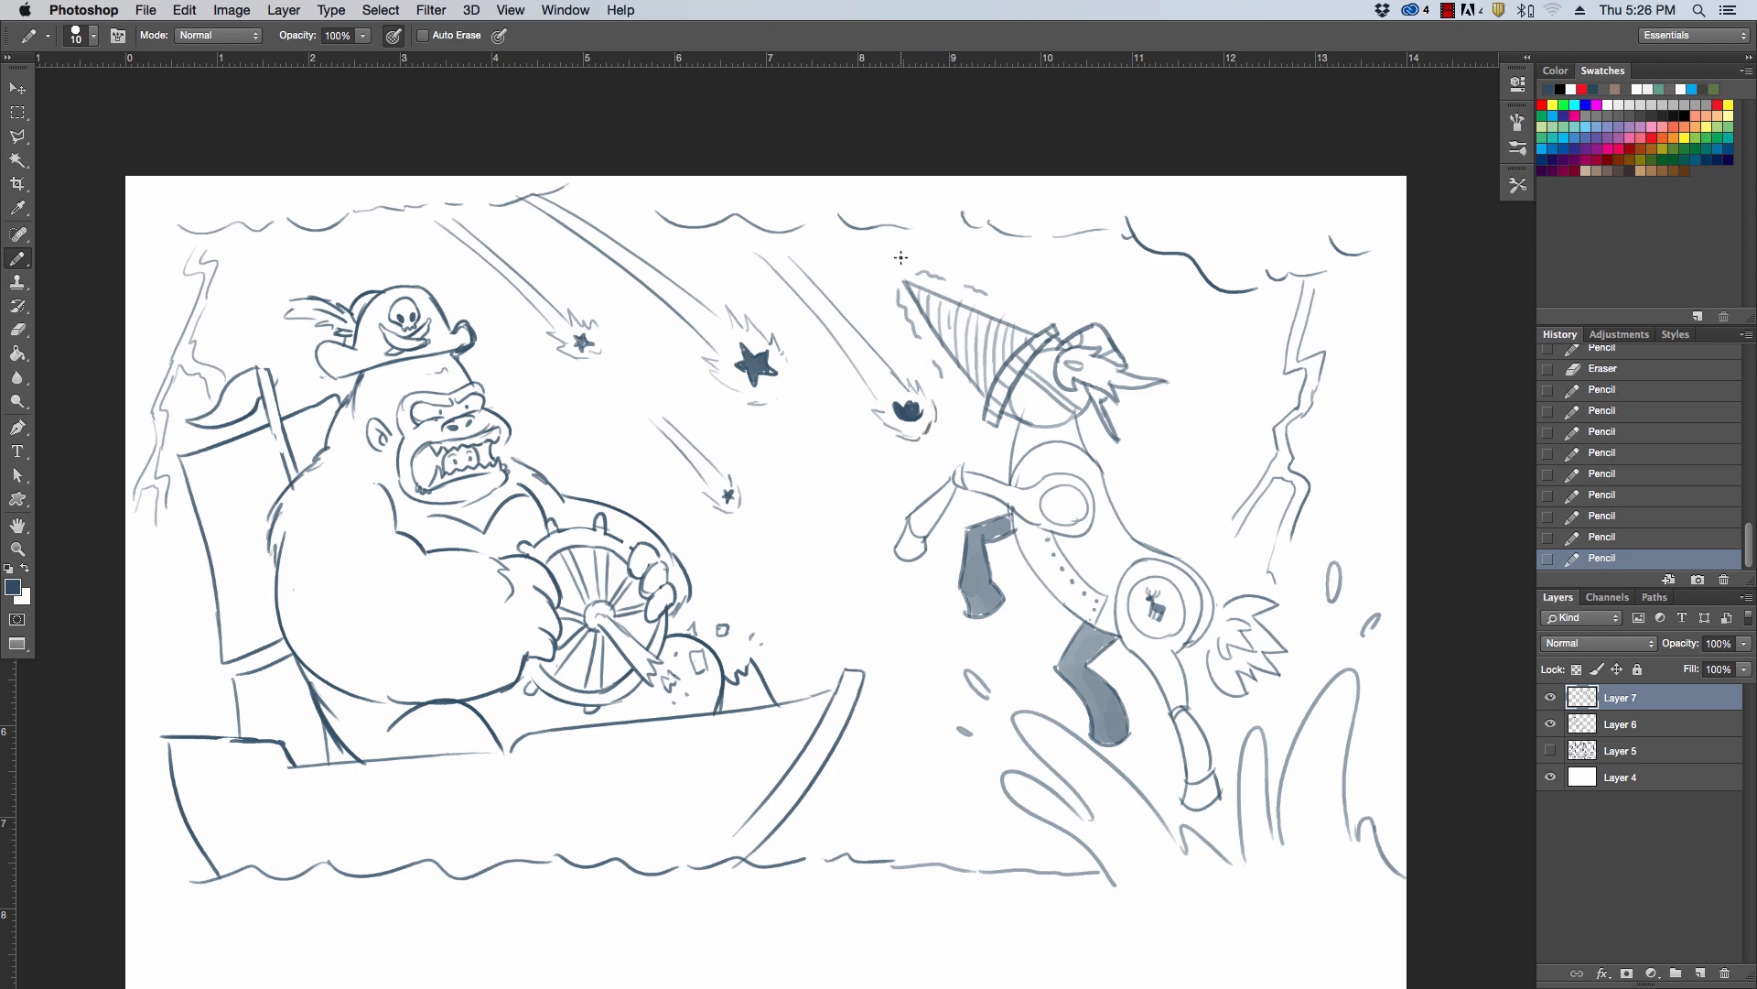
left_click_drag(511, 357, 604, 454)
left_click_drag(533, 366, 609, 448)
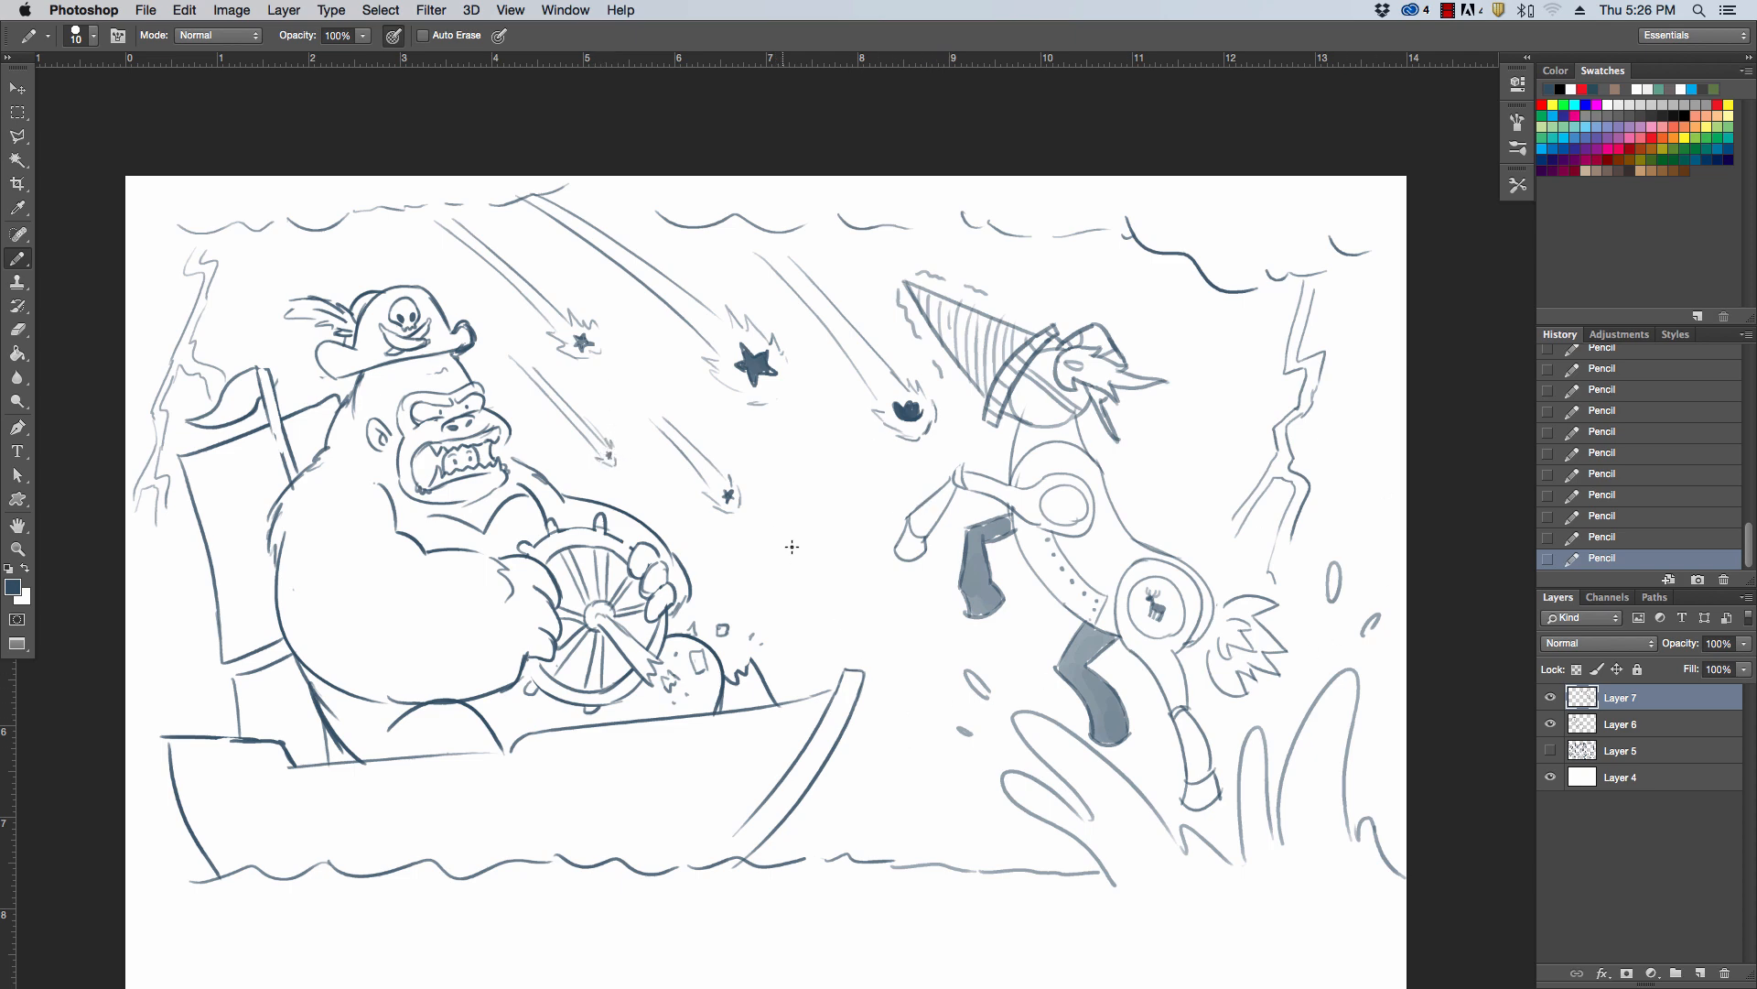
Draw a long thin trail line between the boat and horse, and small wave and splash lines at both ends of the boat
left_click_drag(784, 529, 906, 700)
left_click_drag(839, 759, 935, 750)
left_click_drag(113, 781, 169, 794)
left_click_drag(919, 745, 968, 731)
left_click_drag(145, 749, 154, 768)
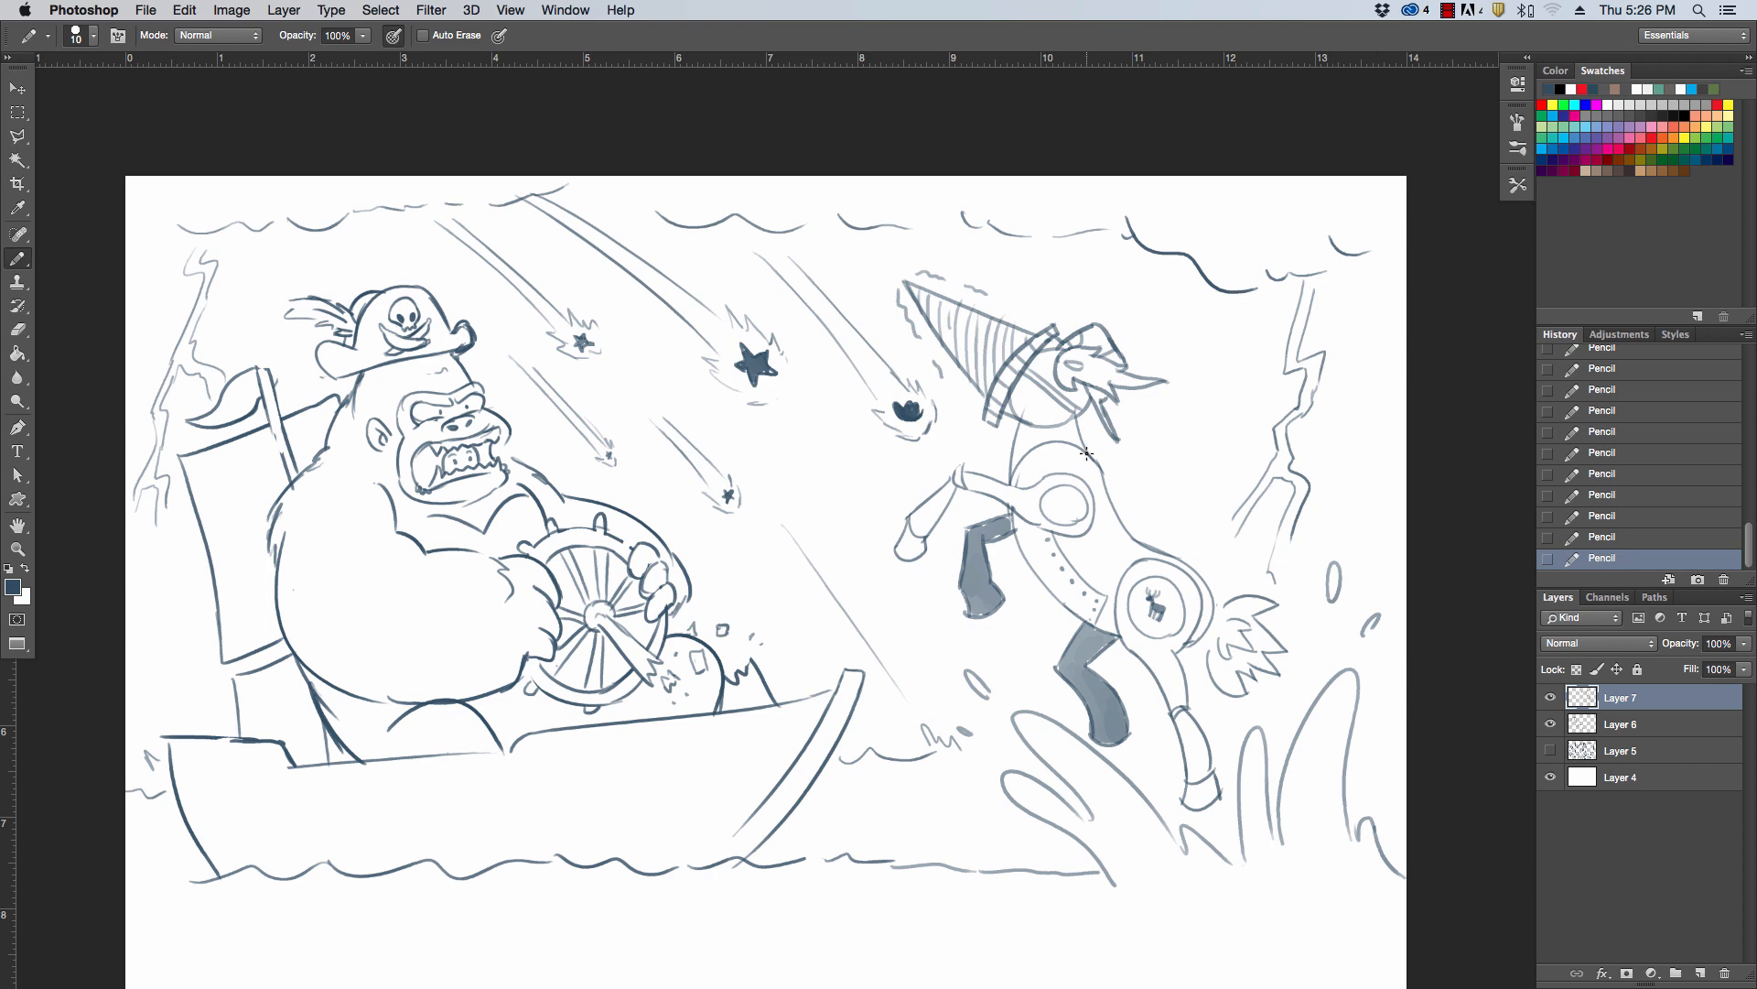
Add a new layer and set the Pencil to 25% opacity and size 175
left_click(1700, 974)
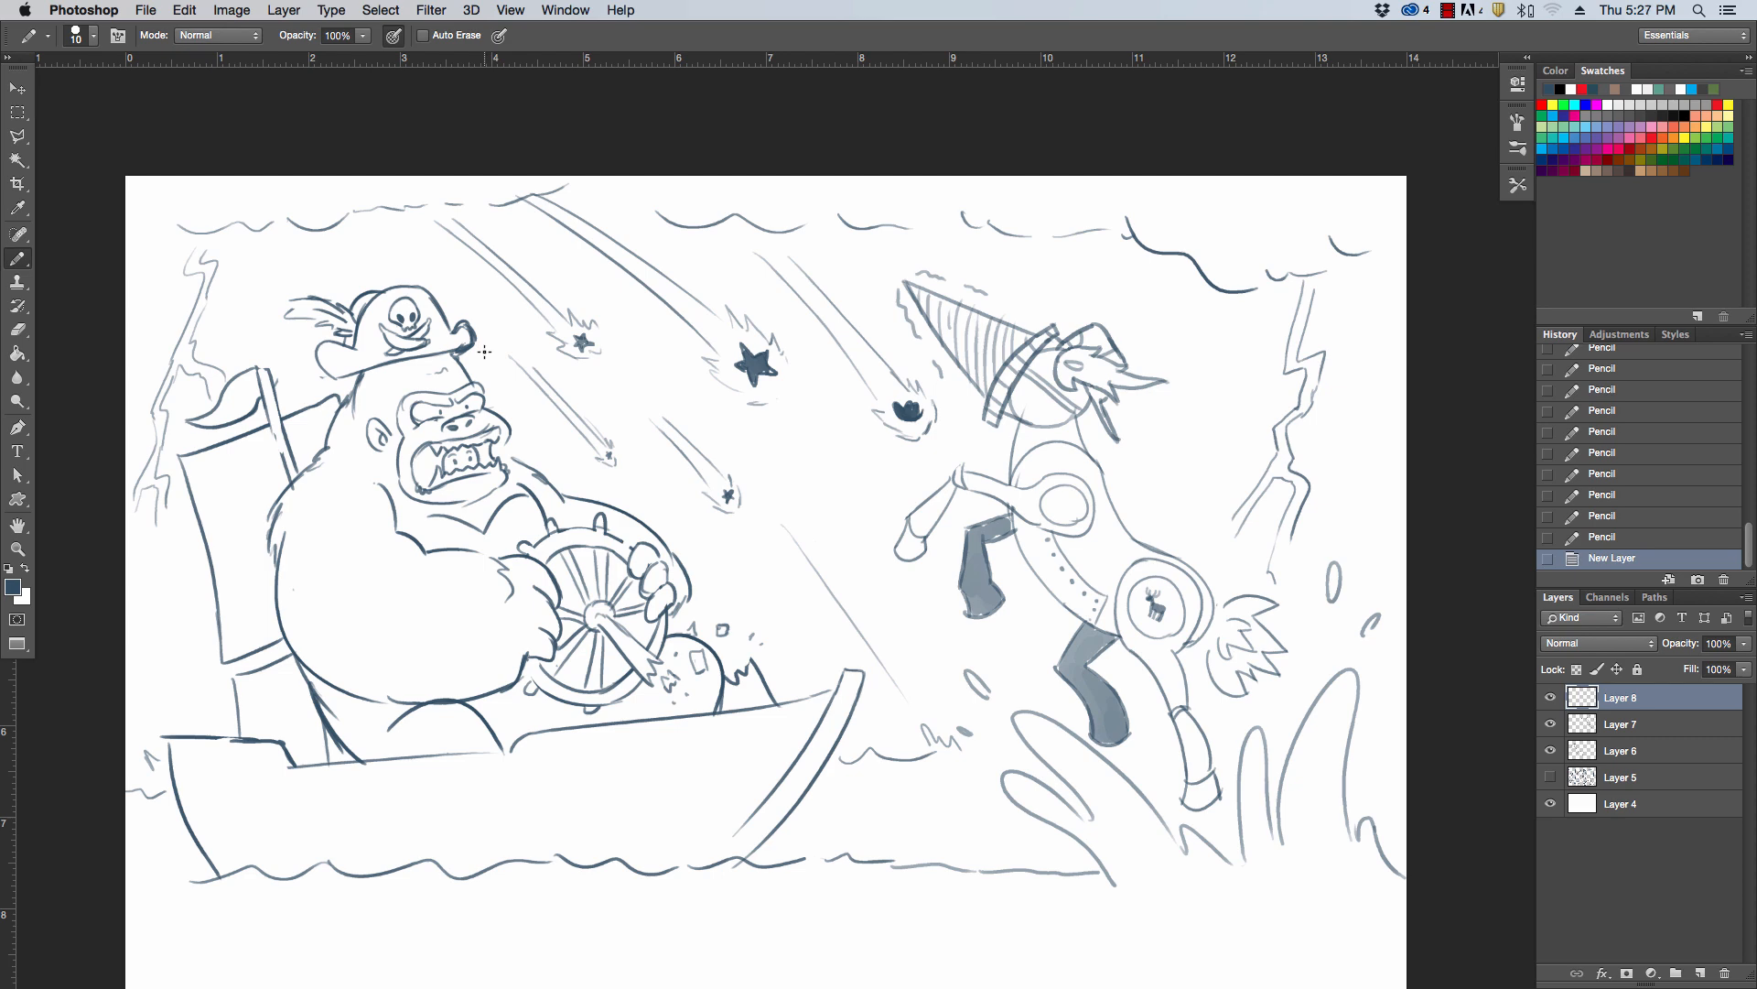
key("]")
key("]")
key("]")
key("]")
key("]")
key("]")
key("]")
key("]")
left_click(364, 37)
left_click(298, 54)
left_click(363, 35)
key("]")
key("]")
key("]")
key("]")
key("]")
key("]")
key("]")
Shade the gorilla's body, arm and head with a light tone, plus the horse's belly and hind leg
mouse_move(366, 380)
left_mouse_down()
mouse_move(287, 544)
mouse_move(329, 678)
mouse_move(290, 620)
mouse_move(335, 658)
mouse_move(371, 744)
mouse_move(341, 693)
mouse_move(386, 739)
mouse_move(477, 742)
mouse_move(352, 700)
mouse_move(456, 691)
mouse_move(388, 687)
mouse_move(304, 600)
mouse_move(486, 672)
mouse_move(361, 632)
mouse_move(505, 642)
mouse_move(378, 619)
mouse_move(328, 500)
mouse_move(360, 408)
mouse_move(352, 448)
mouse_move(401, 516)
mouse_move(493, 546)
left_mouse_up()
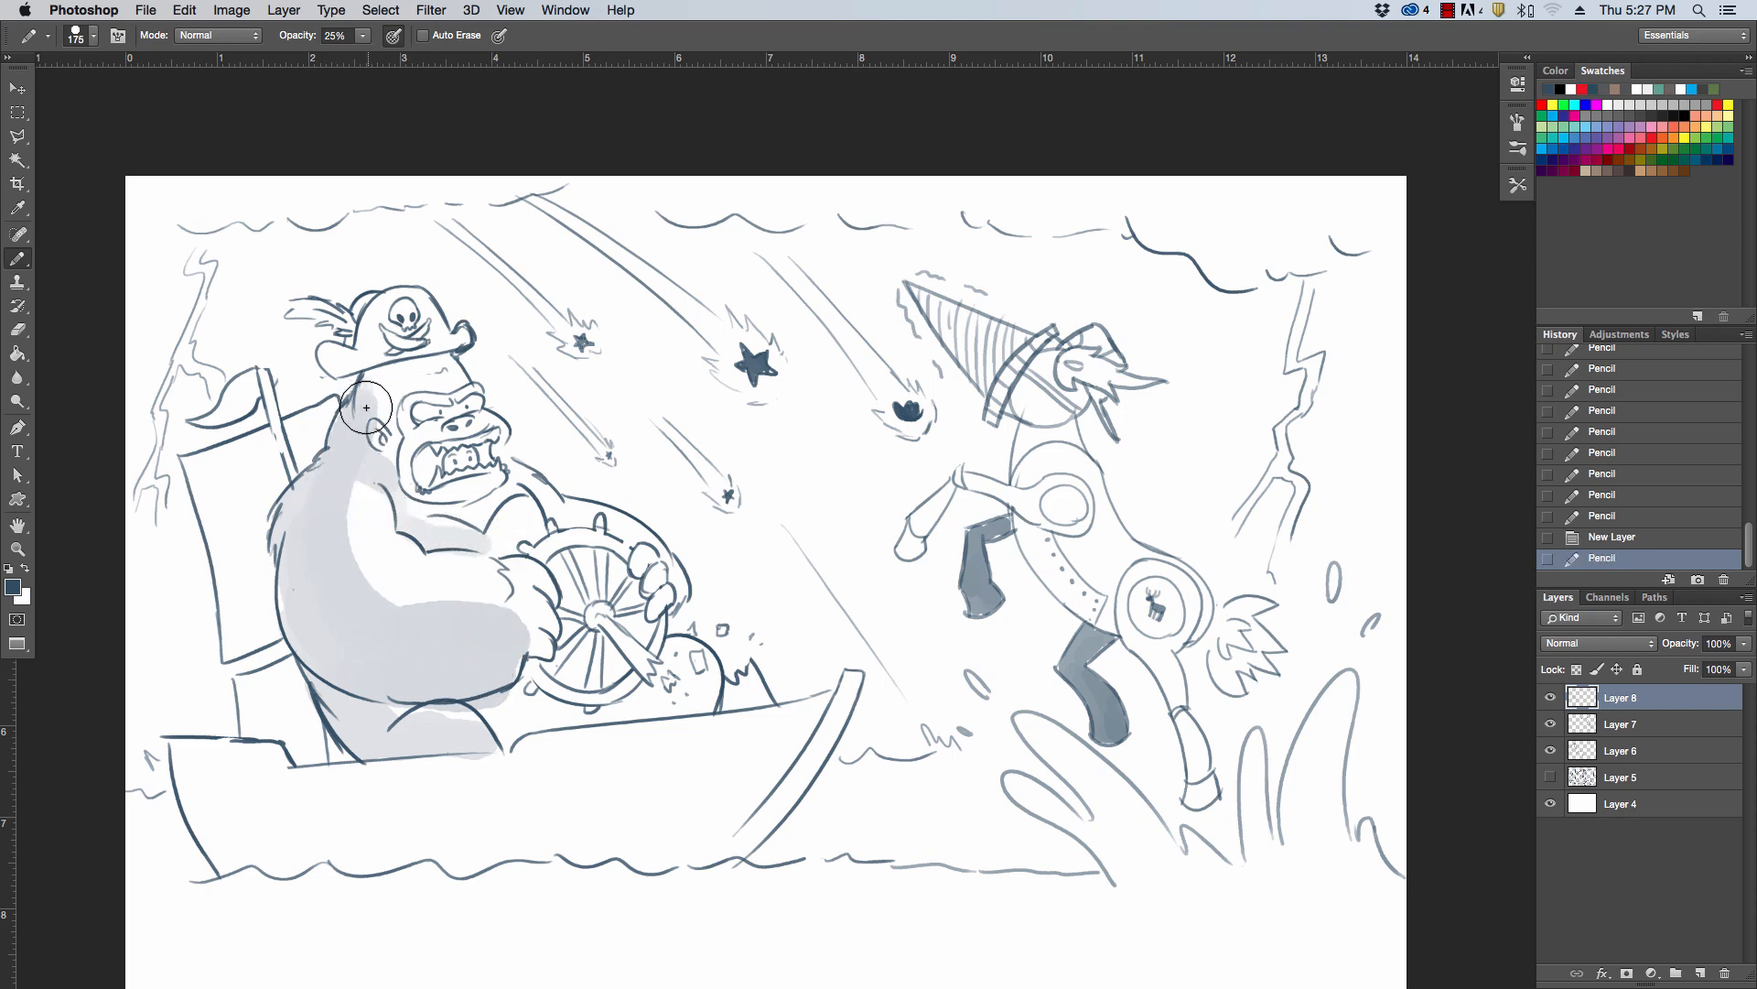
mouse_move(365, 409)
left_mouse_down()
mouse_move(375, 373)
mouse_move(333, 363)
mouse_move(370, 359)
mouse_move(377, 322)
left_mouse_up()
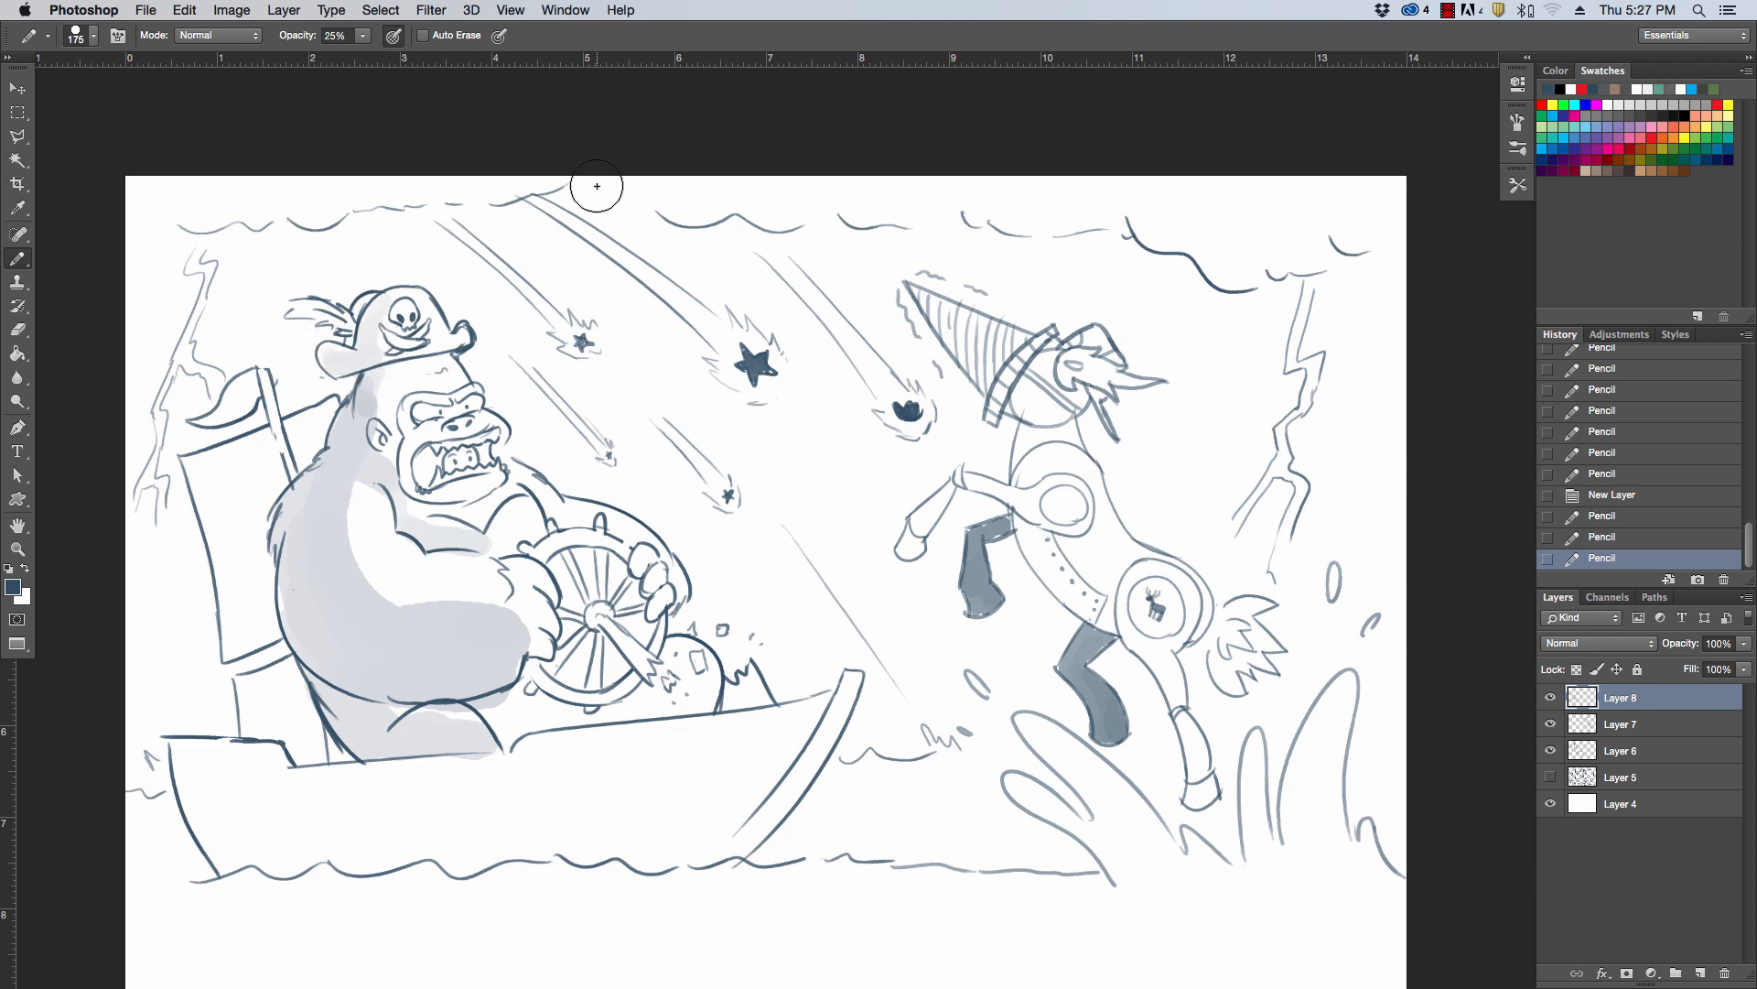
mouse_move(1024, 536)
left_mouse_down()
mouse_move(1073, 602)
mouse_move(1137, 629)
mouse_move(1199, 744)
left_mouse_up()
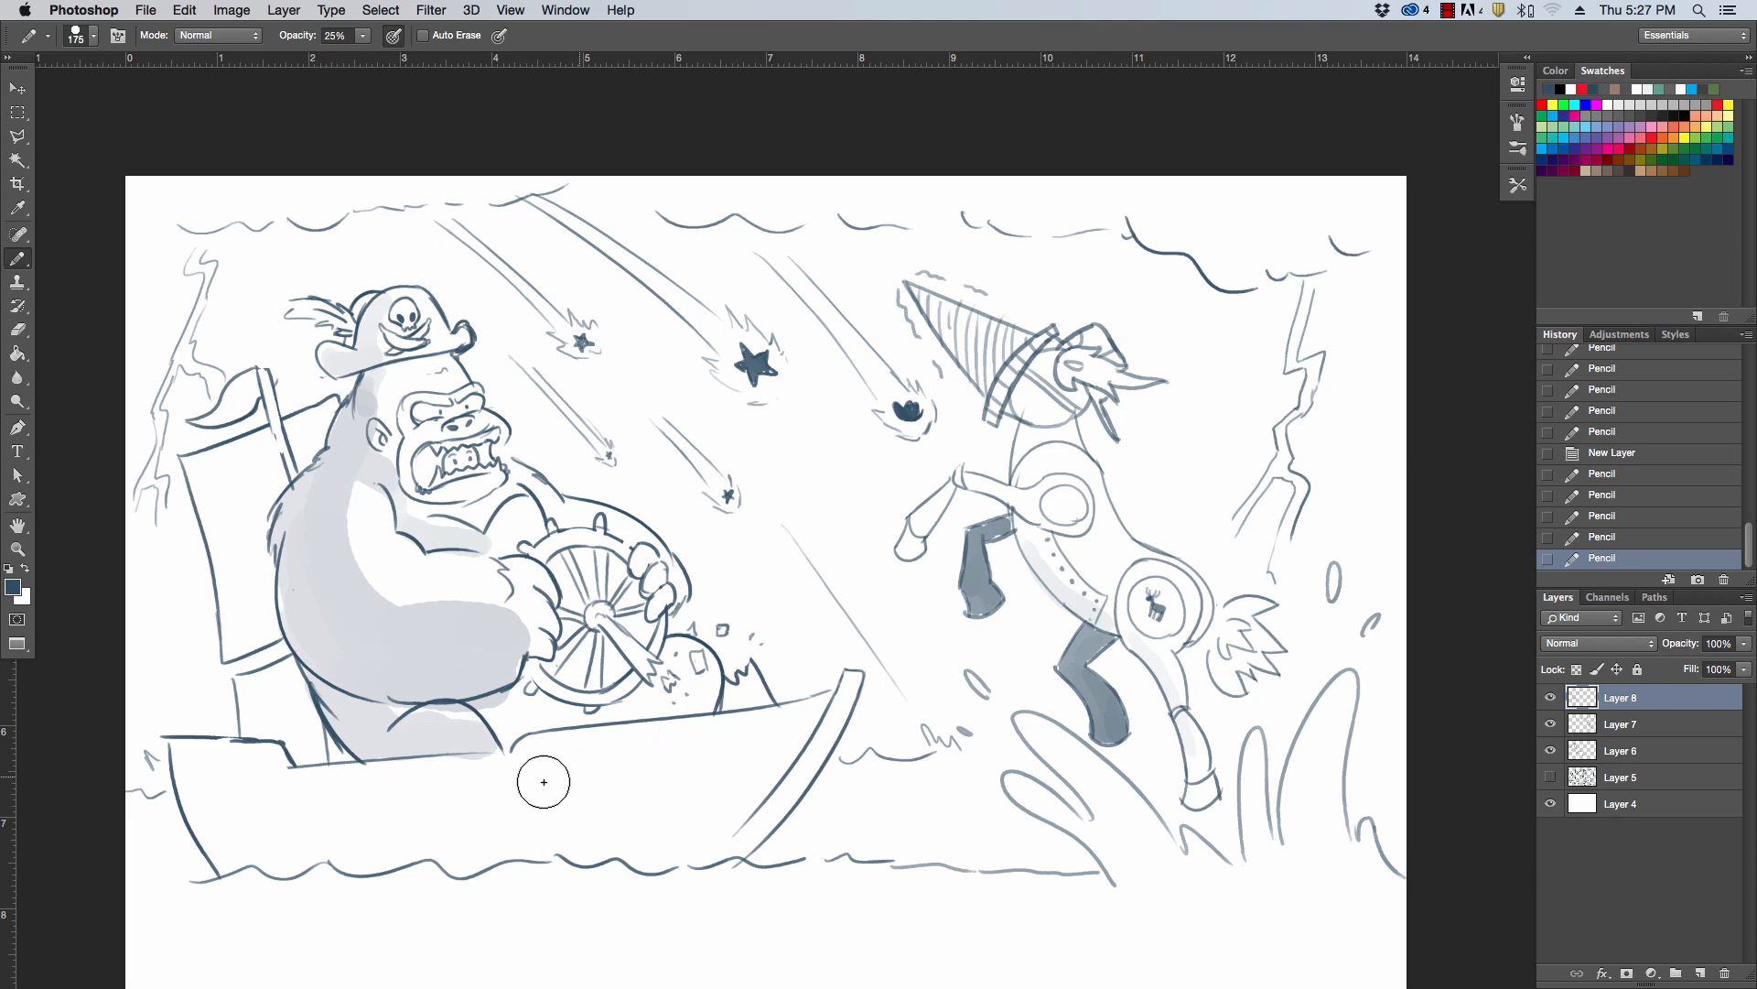
Shade the lower edge of the boat's hull at size 125, and the gorilla's ear and the curl above the sail at size 80
key("bracketleft")
key("bracketleft")
mouse_move(183, 750)
left_mouse_down()
mouse_move(229, 865)
mouse_move(667, 850)
mouse_move(778, 805)
left_mouse_up()
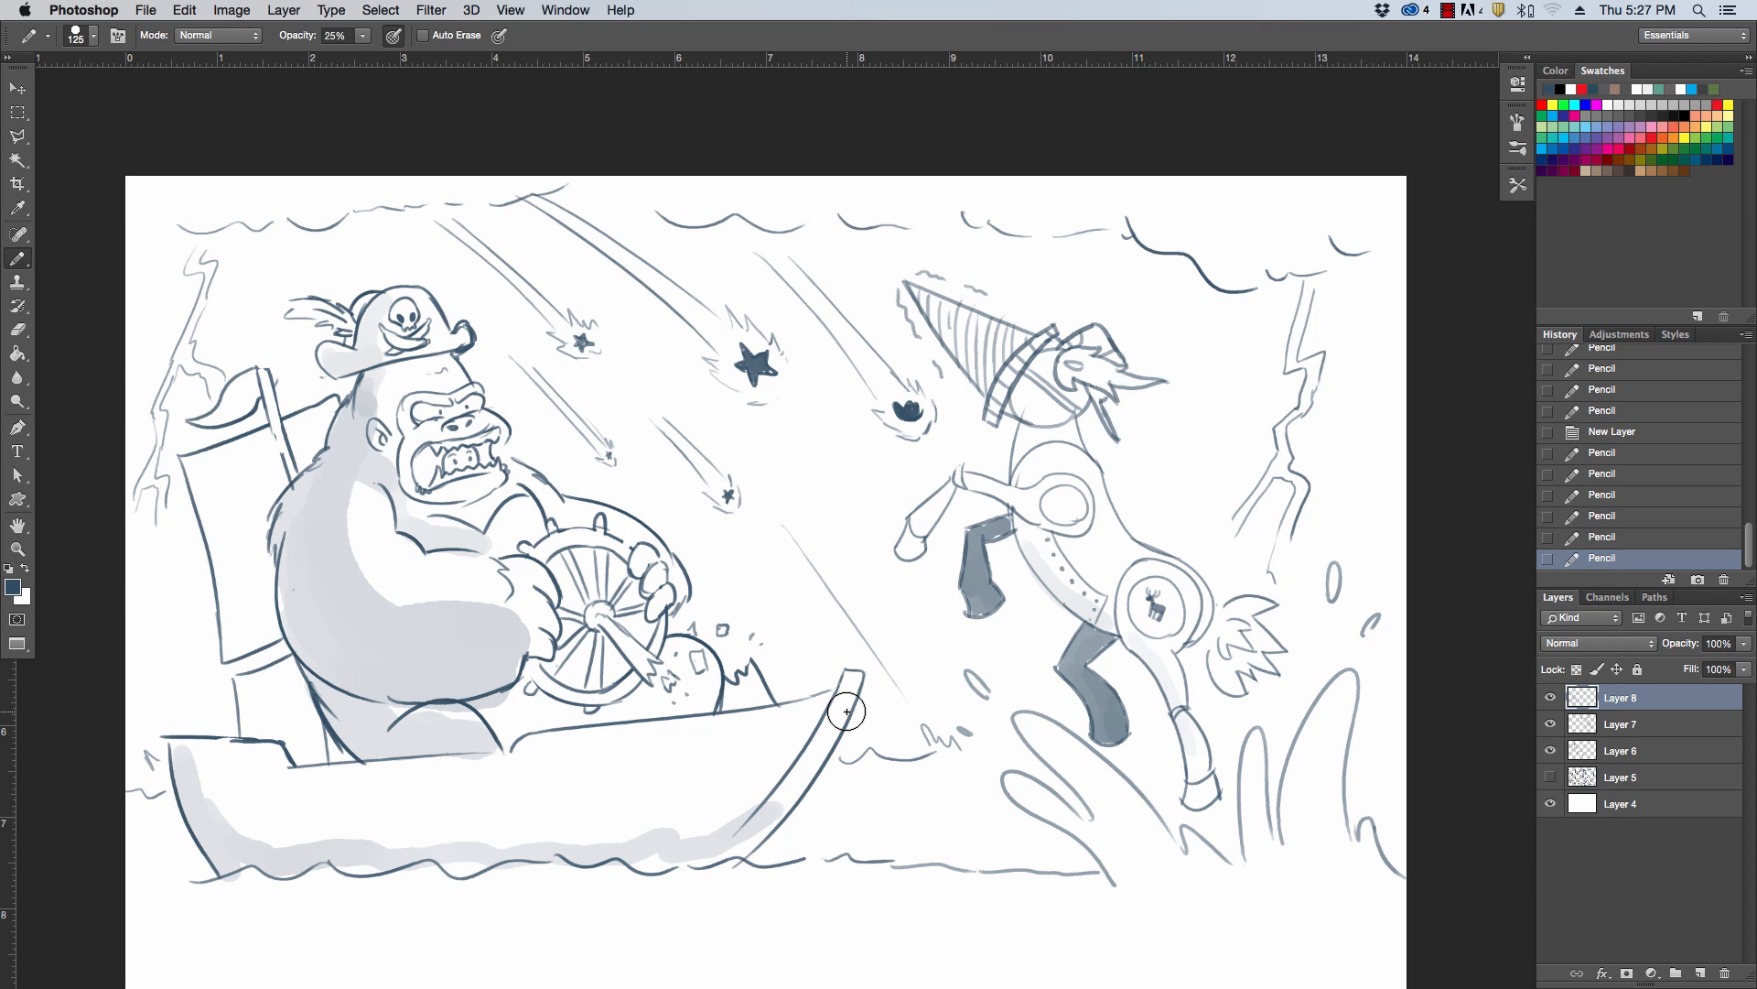
key("bracketleft")
left_click_drag(377, 448, 391, 419)
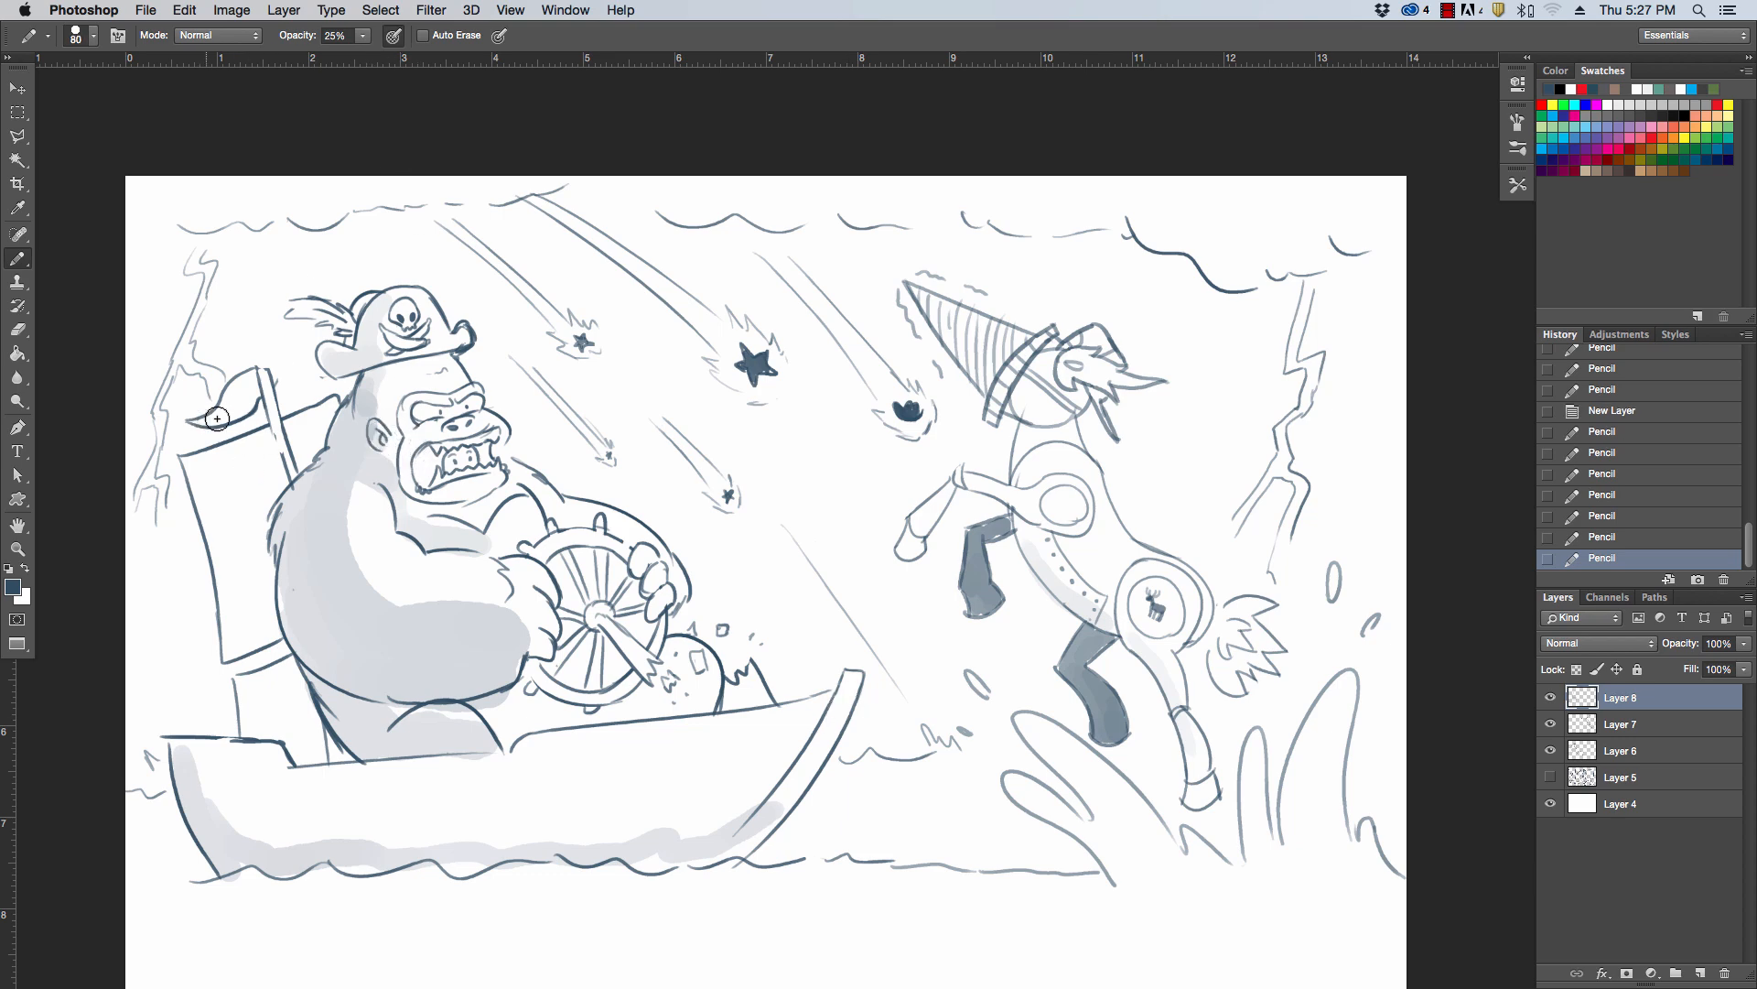
left_click_drag(208, 426, 270, 373)
Shade along the wavy cloud line across the upper sky with the light tone
left_click_drag(164, 215, 280, 207)
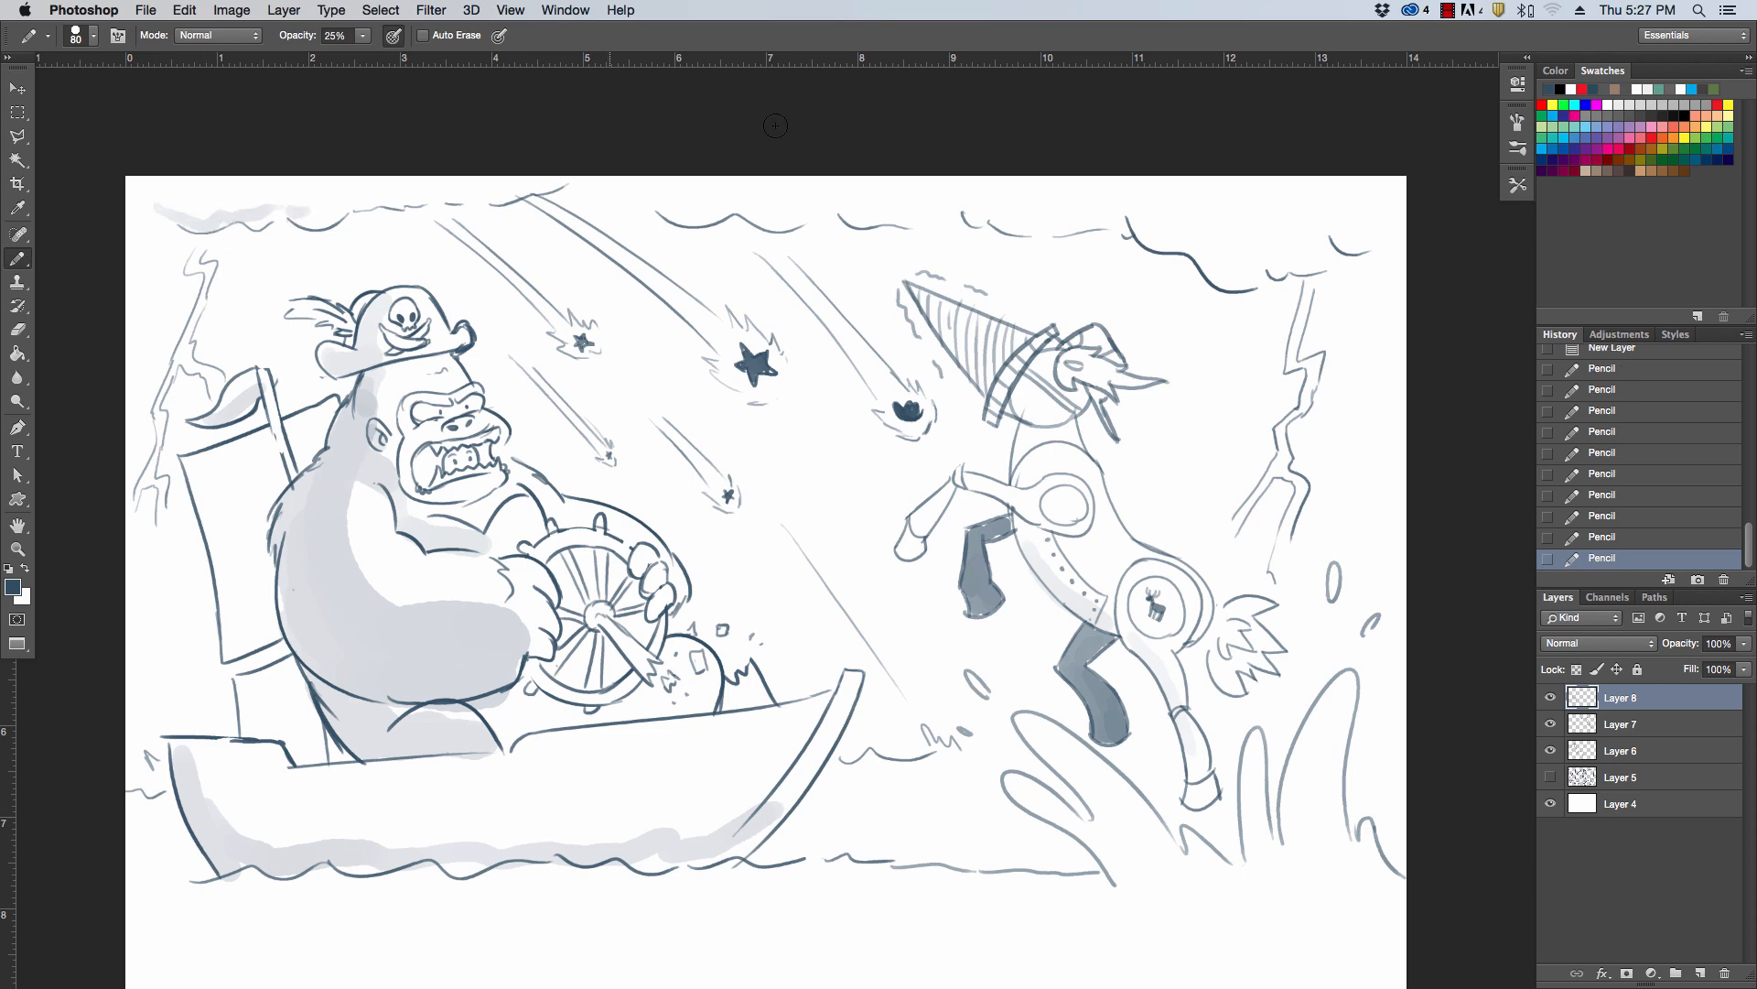
left_click_drag(677, 216, 744, 210)
mouse_move(987, 218)
left_mouse_down()
mouse_move(1334, 266)
mouse_move(1392, 208)
left_mouse_up()
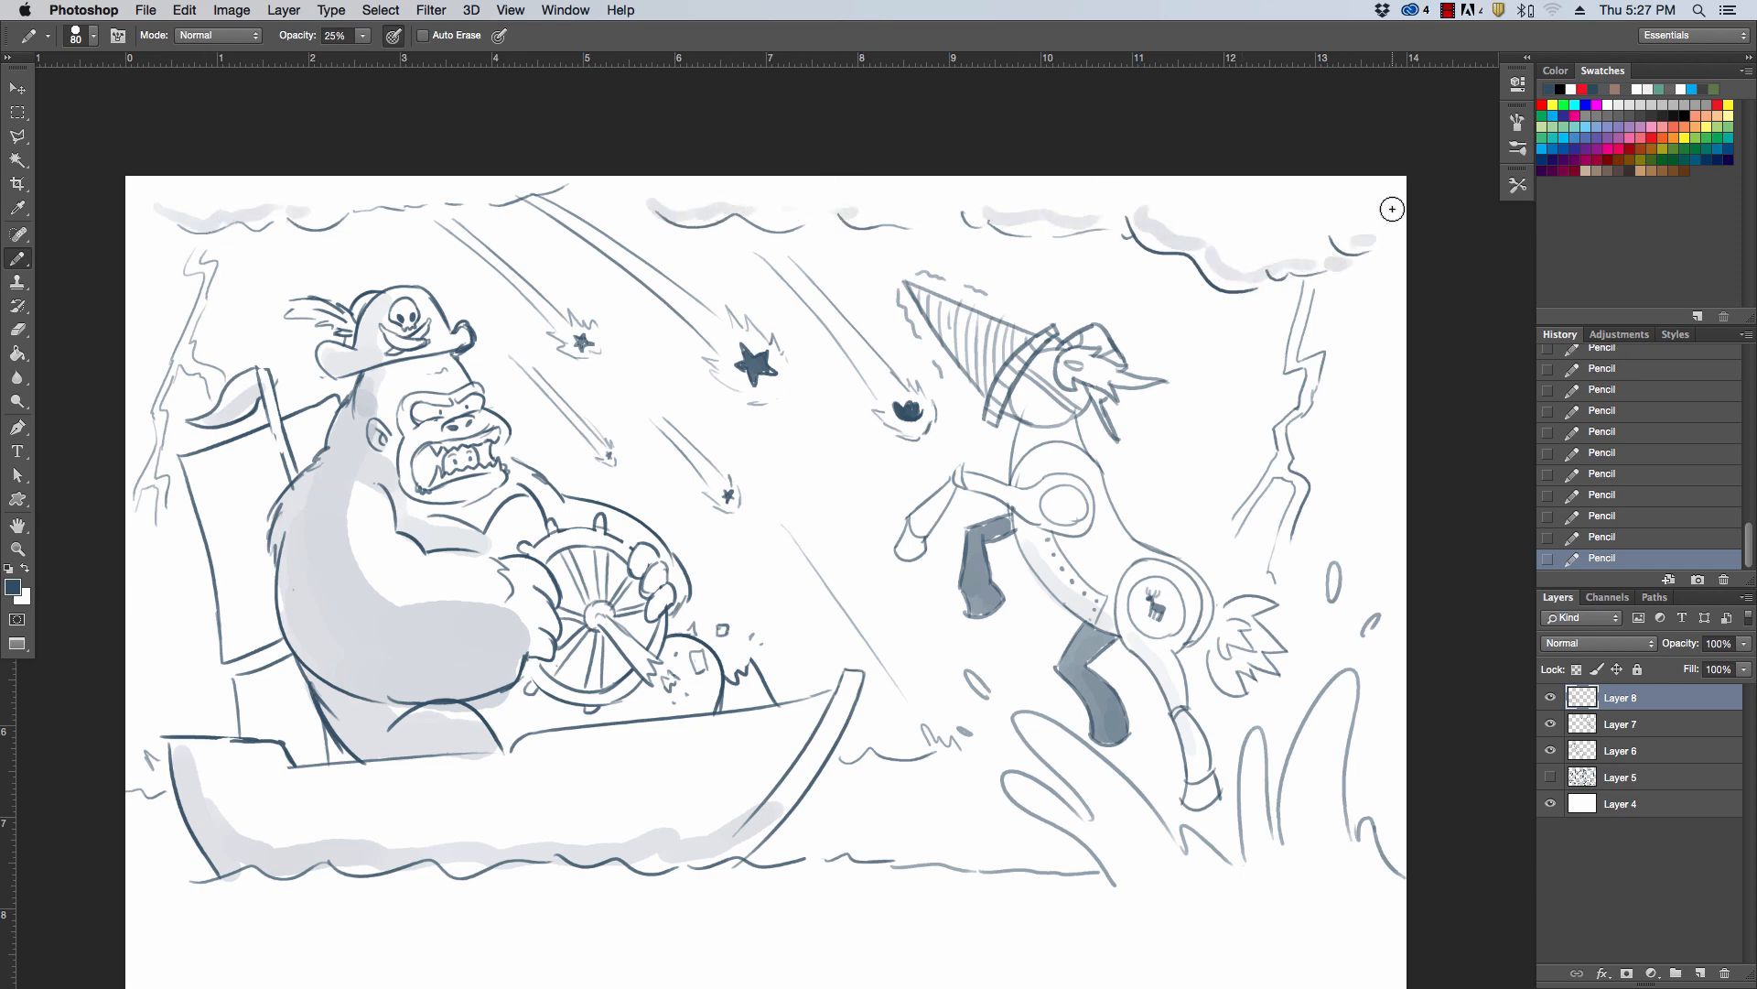
Paint light horizontal water strokes below the boat, at both its ends and under the splash
left_click_drag(149, 831, 179, 832)
left_click_drag(173, 906, 482, 898)
mouse_move(698, 903)
left_mouse_down()
mouse_move(1190, 887)
mouse_move(1138, 839)
left_mouse_up()
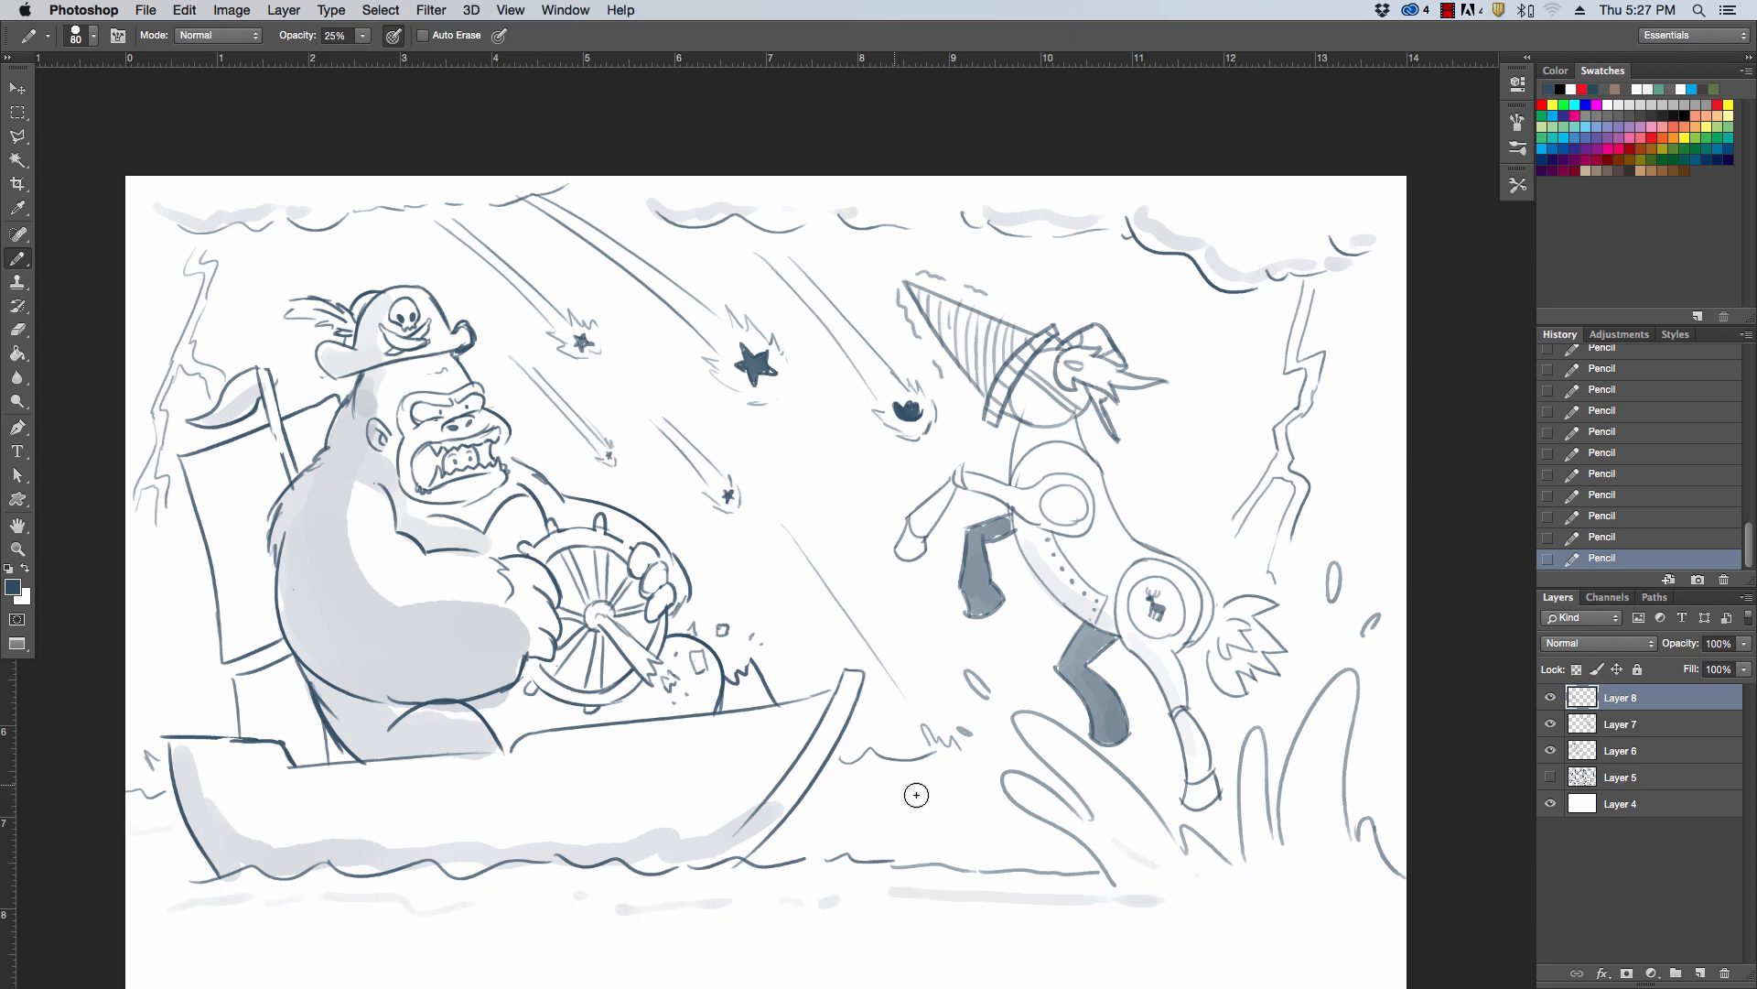
left_click_drag(840, 789, 967, 791)
Paint faint distant falling stars with short trails across the sky, beside the sail and behind the horse
left_click_drag(802, 453, 827, 483)
left_click_drag(633, 331, 688, 397)
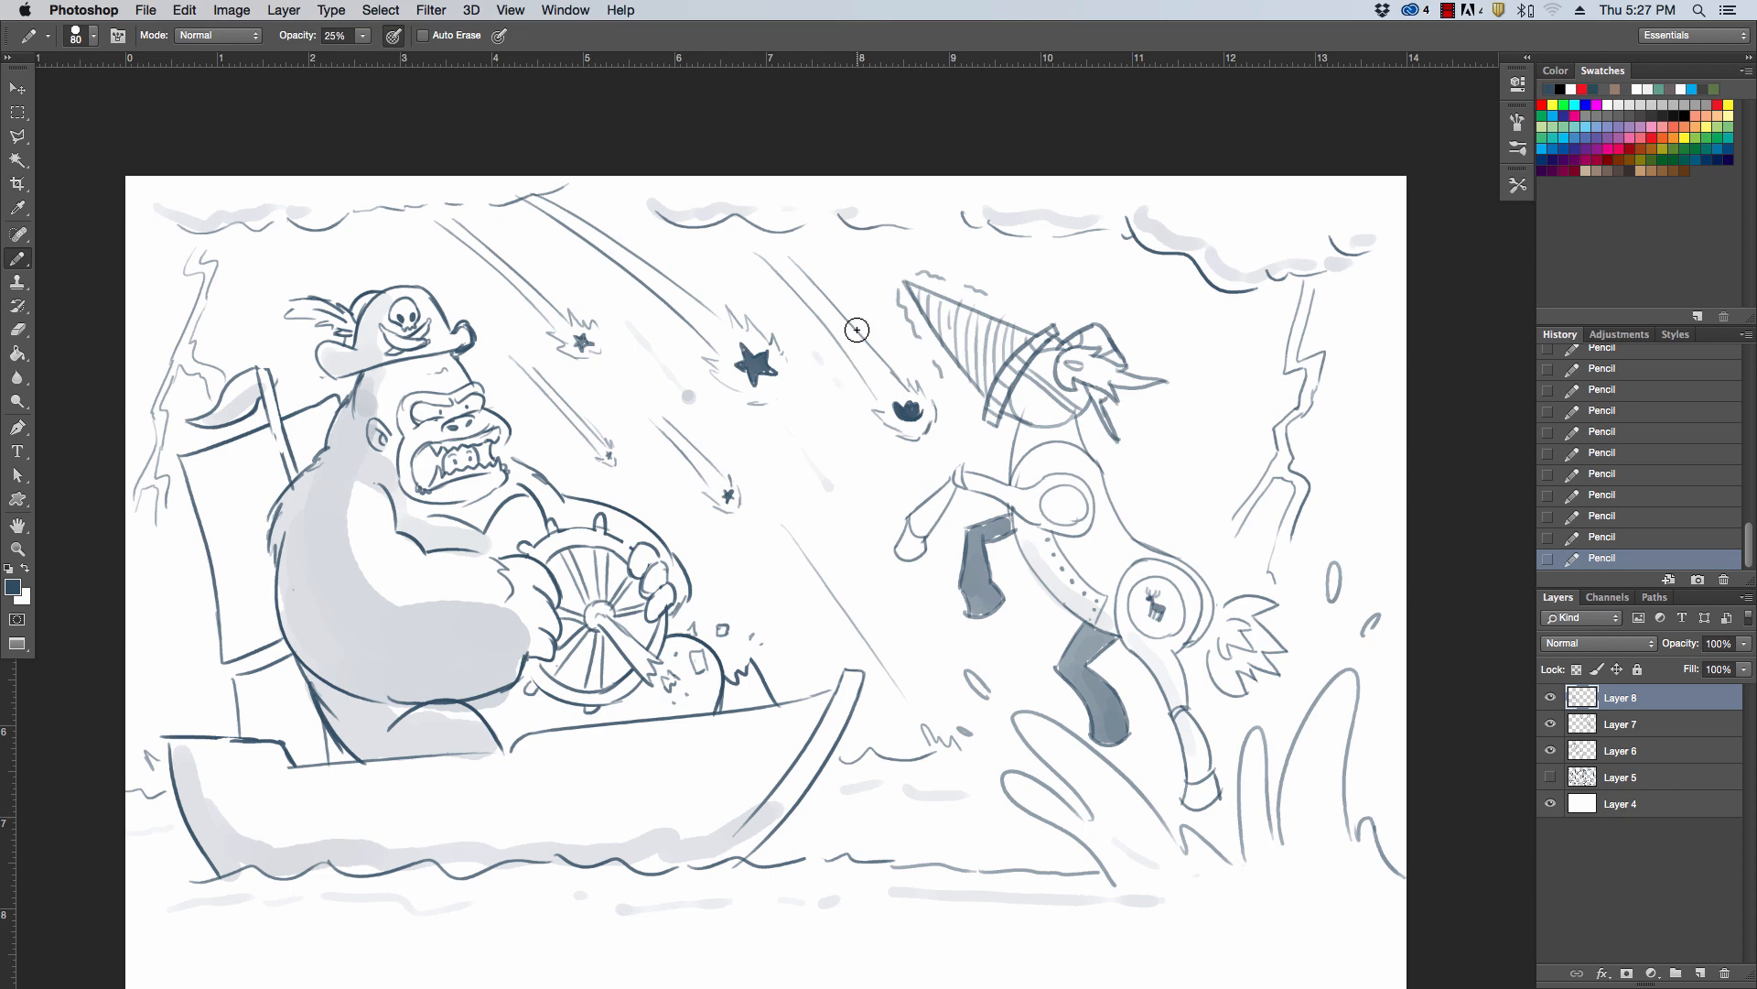
mouse_move(139, 560)
left_mouse_down()
mouse_move(189, 648)
mouse_move(135, 557)
left_mouse_up()
left_click_drag(1194, 315, 1247, 386)
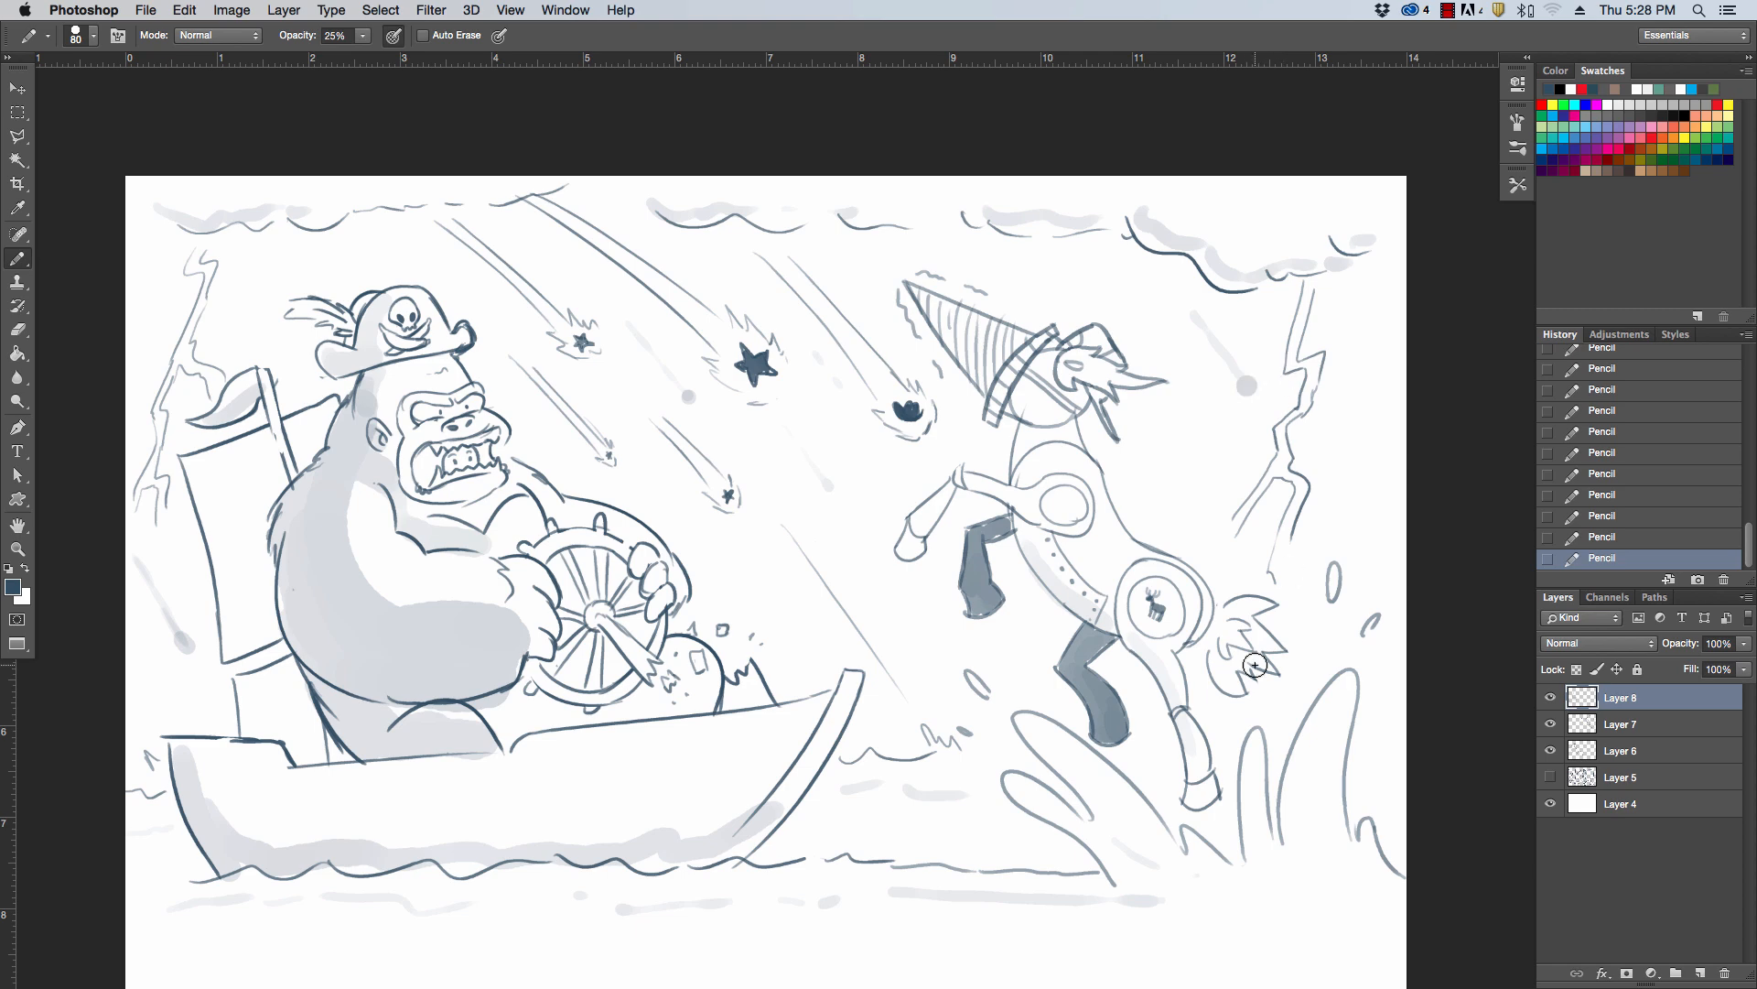
Shade around the ship's wheel and add a second, darker tone along the gorilla's head and back
mouse_move(499, 696)
left_mouse_down()
mouse_move(507, 733)
mouse_move(533, 705)
mouse_move(632, 708)
mouse_move(644, 673)
mouse_move(568, 669)
mouse_move(582, 647)
mouse_move(605, 673)
mouse_move(565, 590)
left_mouse_up()
left_click_drag(551, 504, 607, 504)
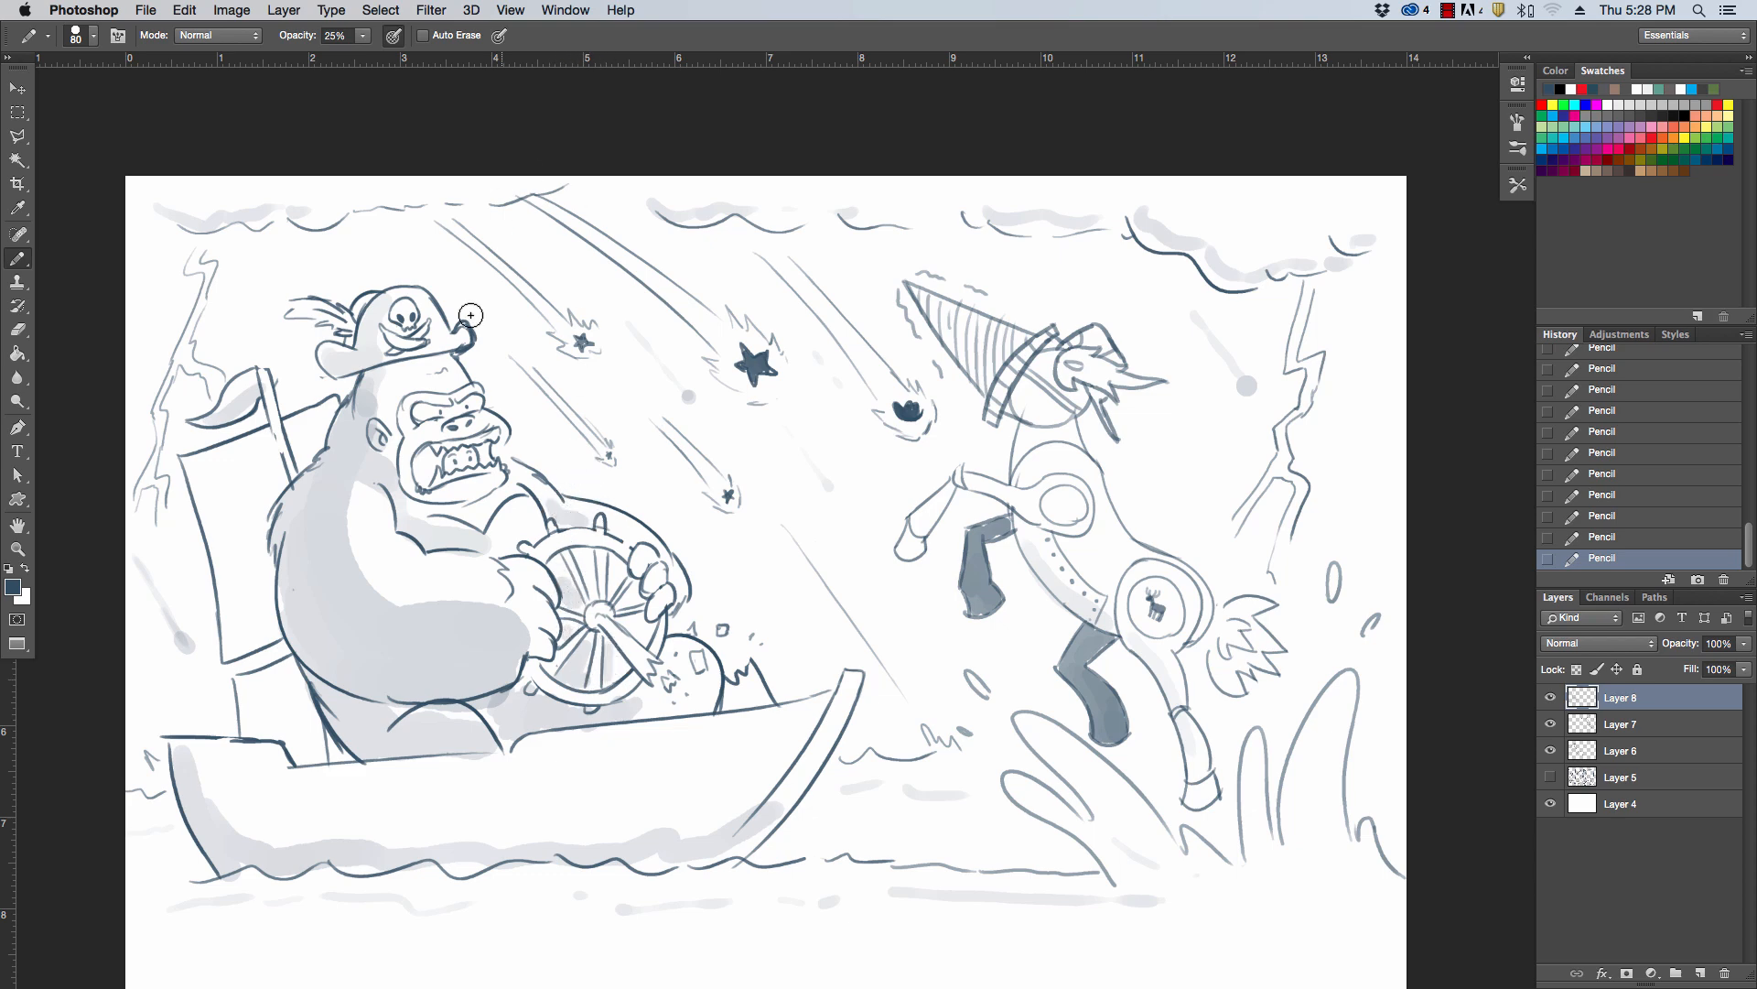
mouse_move(364, 387)
left_mouse_down()
mouse_move(377, 371)
mouse_move(280, 540)
mouse_move(317, 662)
left_mouse_up()
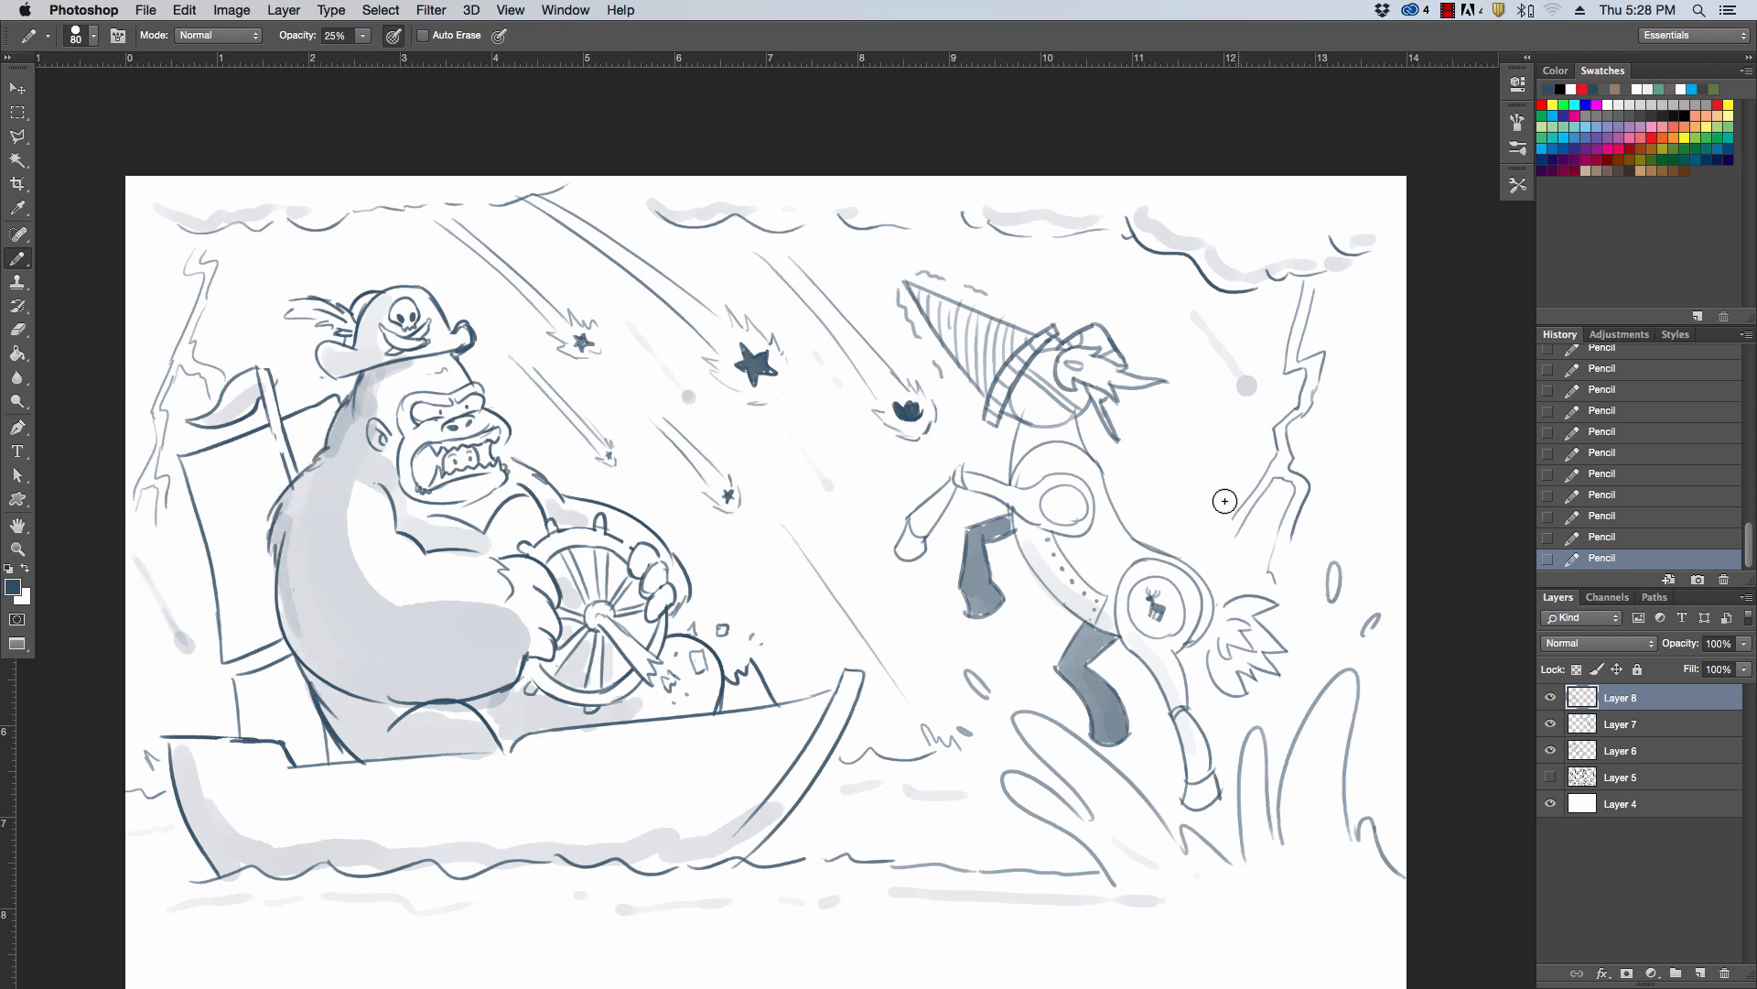
Shade the underside of the drill nose and the water splashes, and darken the hull's lower edge along the waterline
left_click_drag(943, 336, 983, 378)
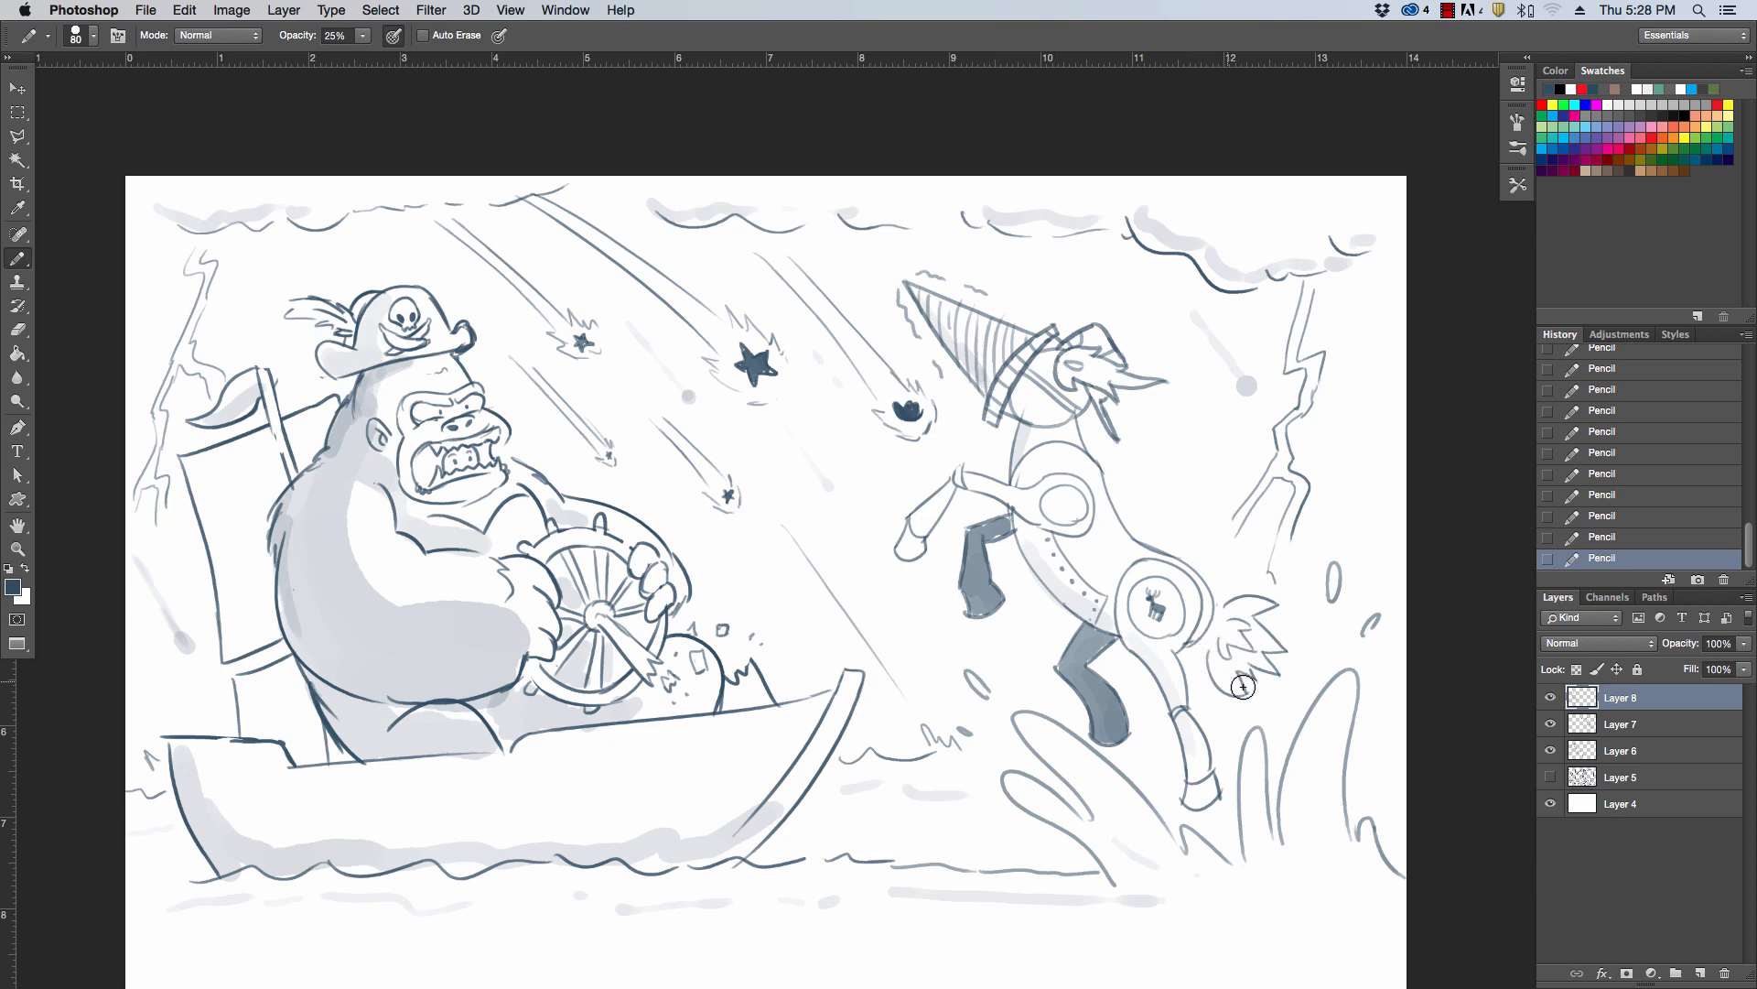
left_click_drag(1048, 743, 1097, 797)
left_click_drag(1300, 755, 1296, 799)
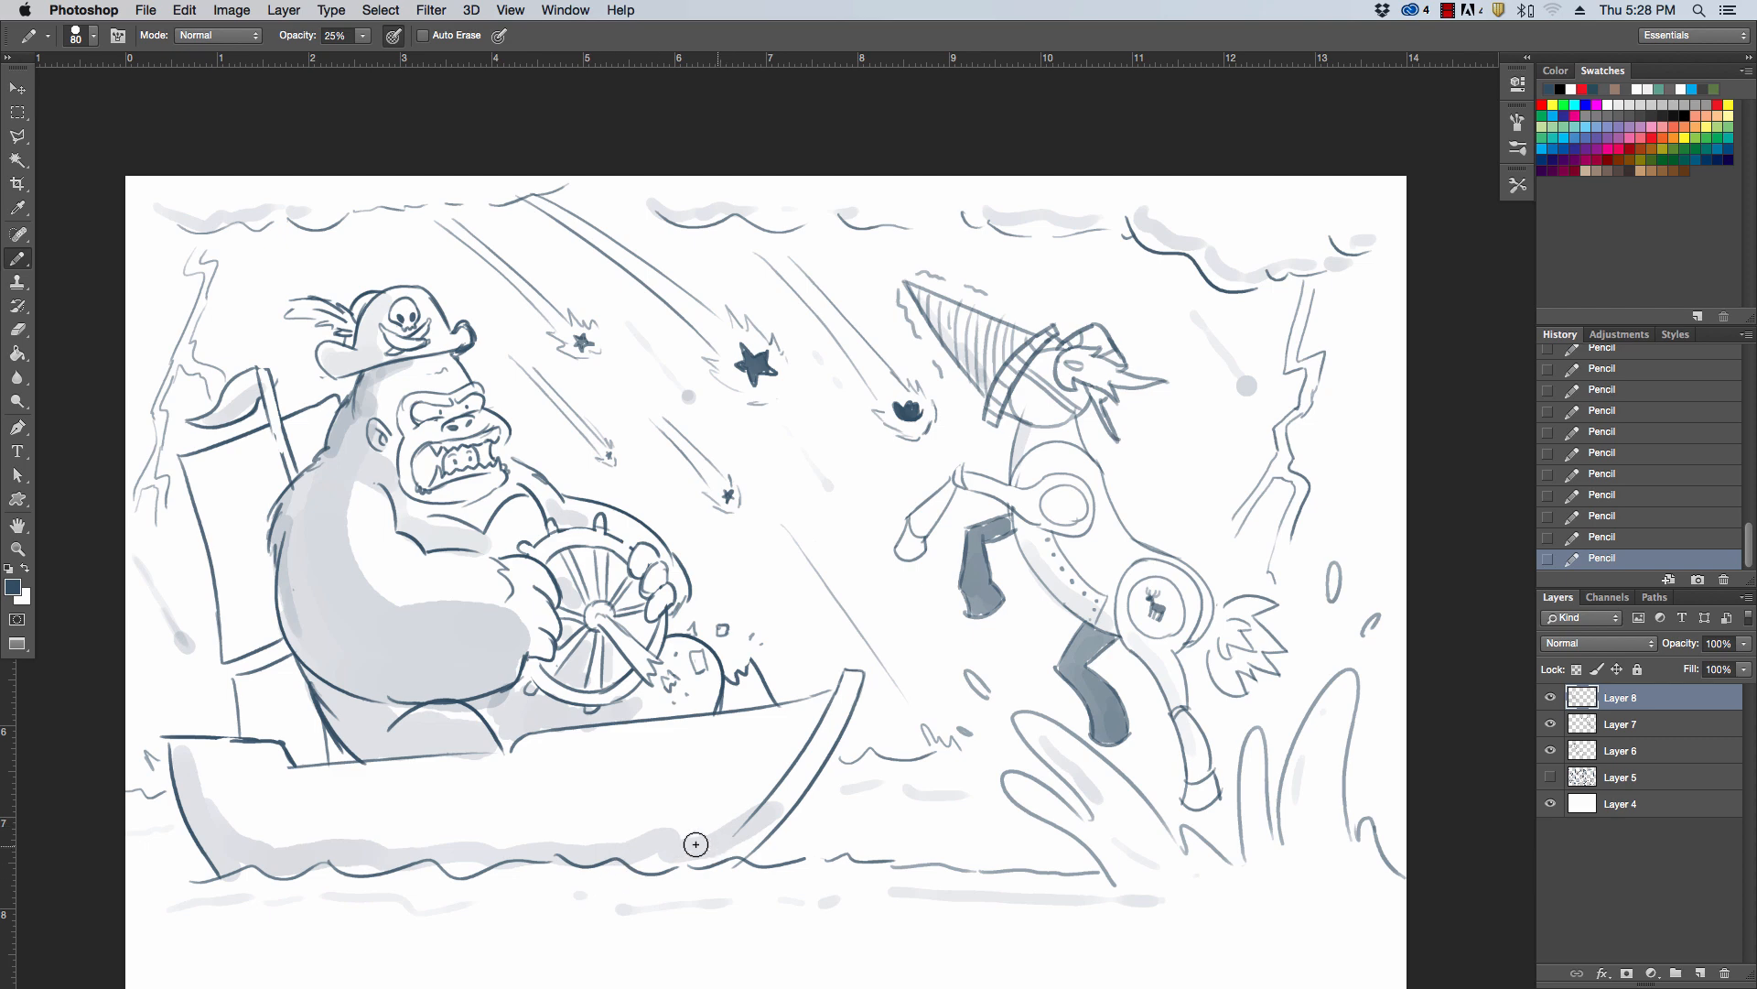
left_click_drag(388, 865, 494, 858)
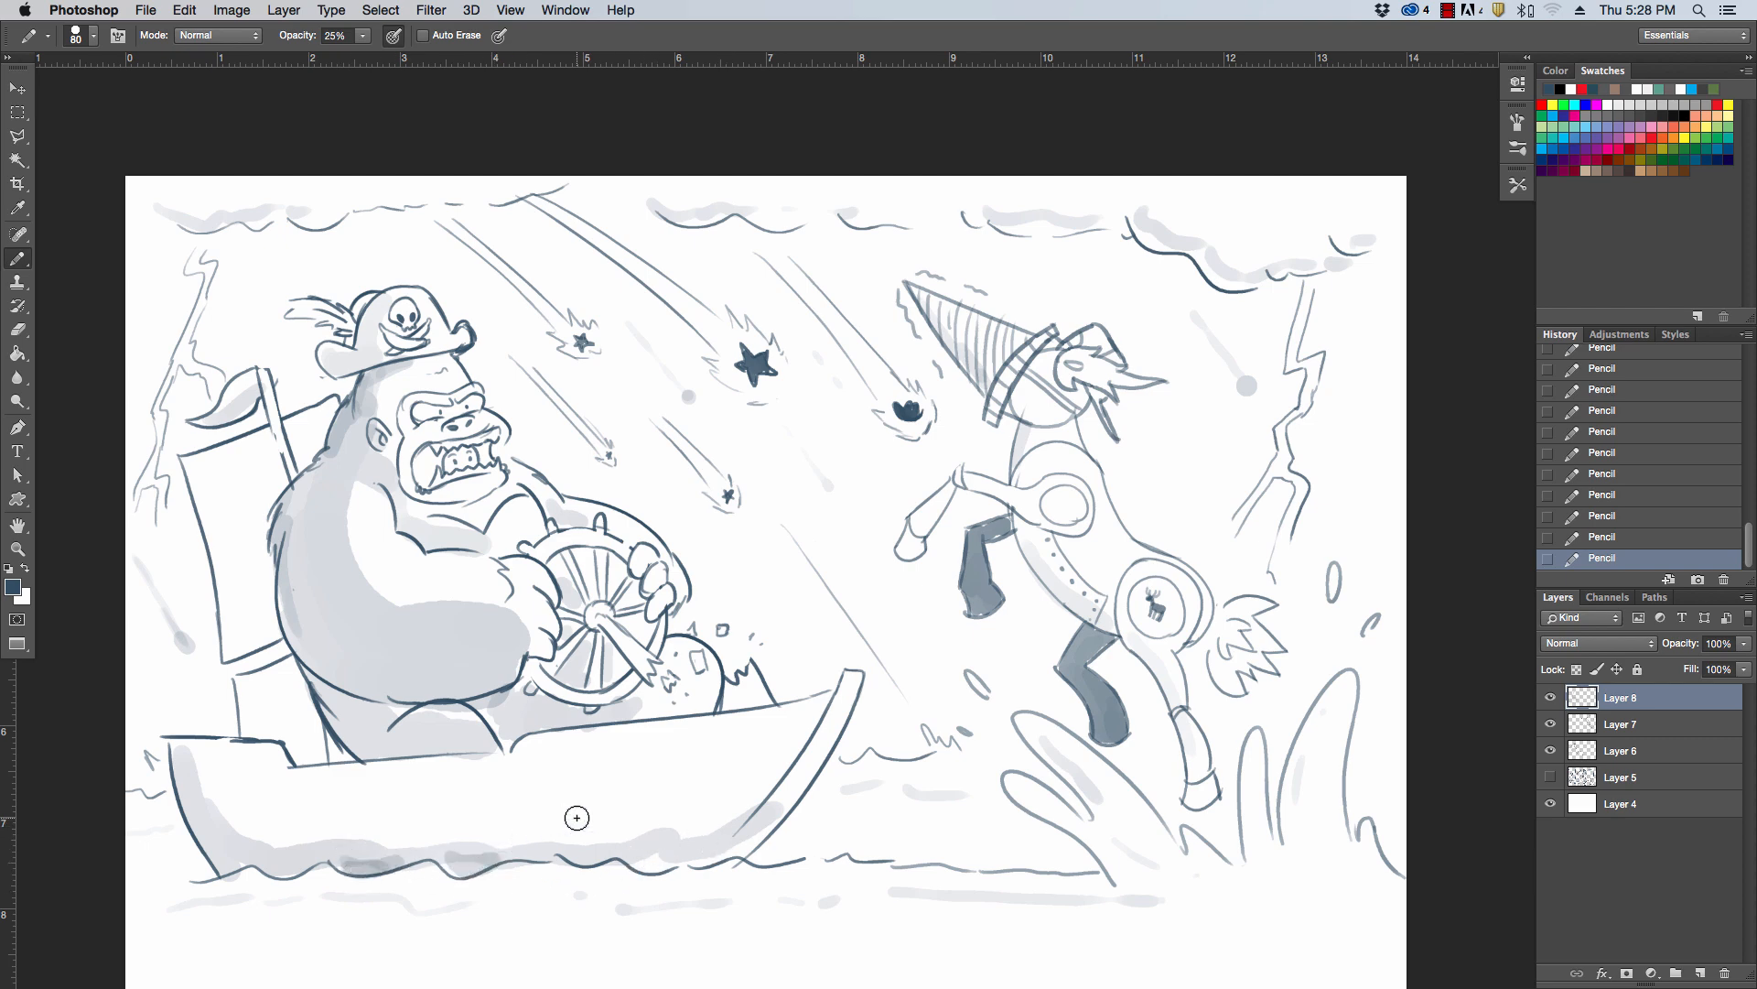